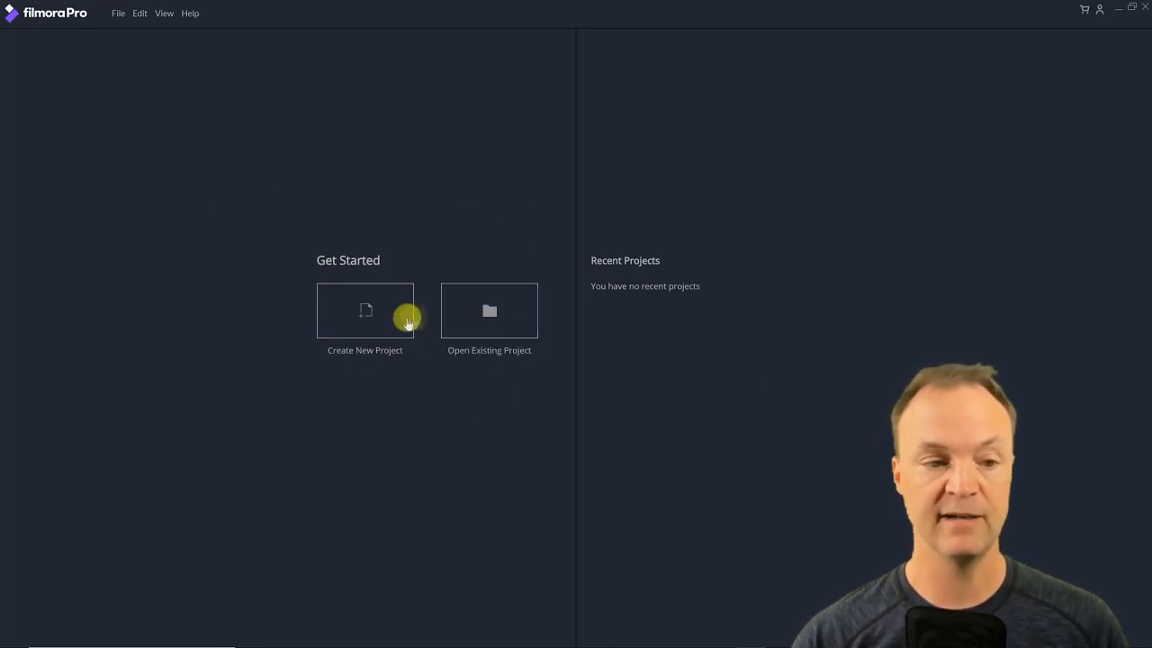
Create a new project from the start screen
{"action": "left_click", "coordinate": [340, 318]}
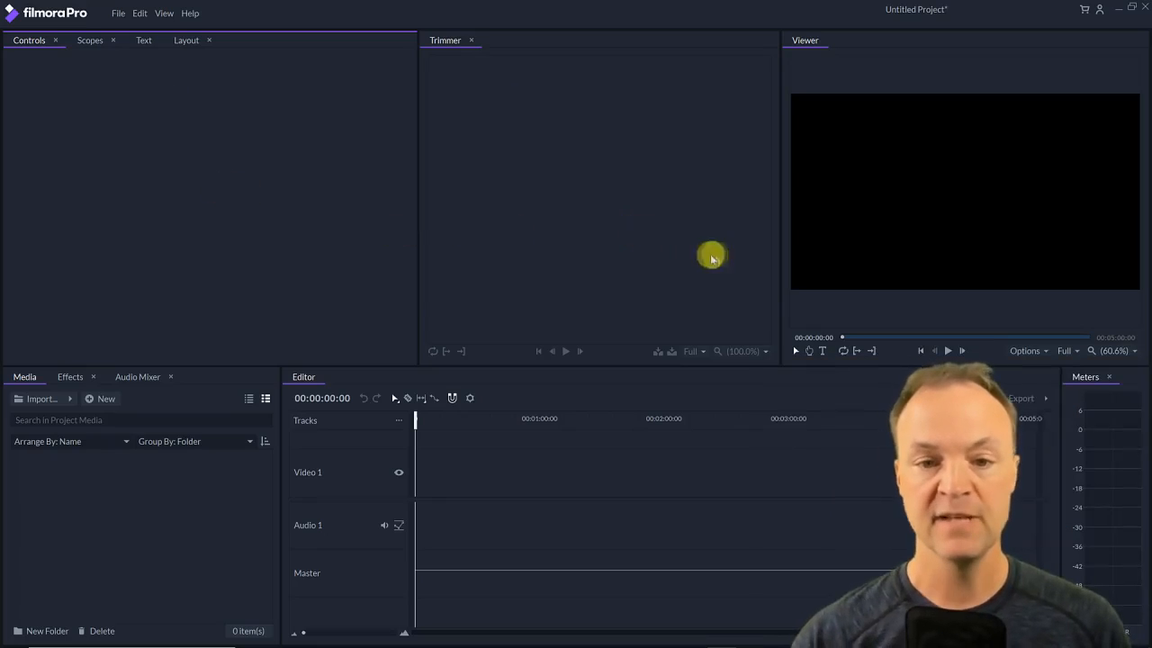
Try a custom layout with a larger Viewer and the Audio Mixer docked beside the Trimmer, and reset the workspace
{"action": "left_click_drag", "start_coordinate": [779, 257], "coordinate": [708, 270]}
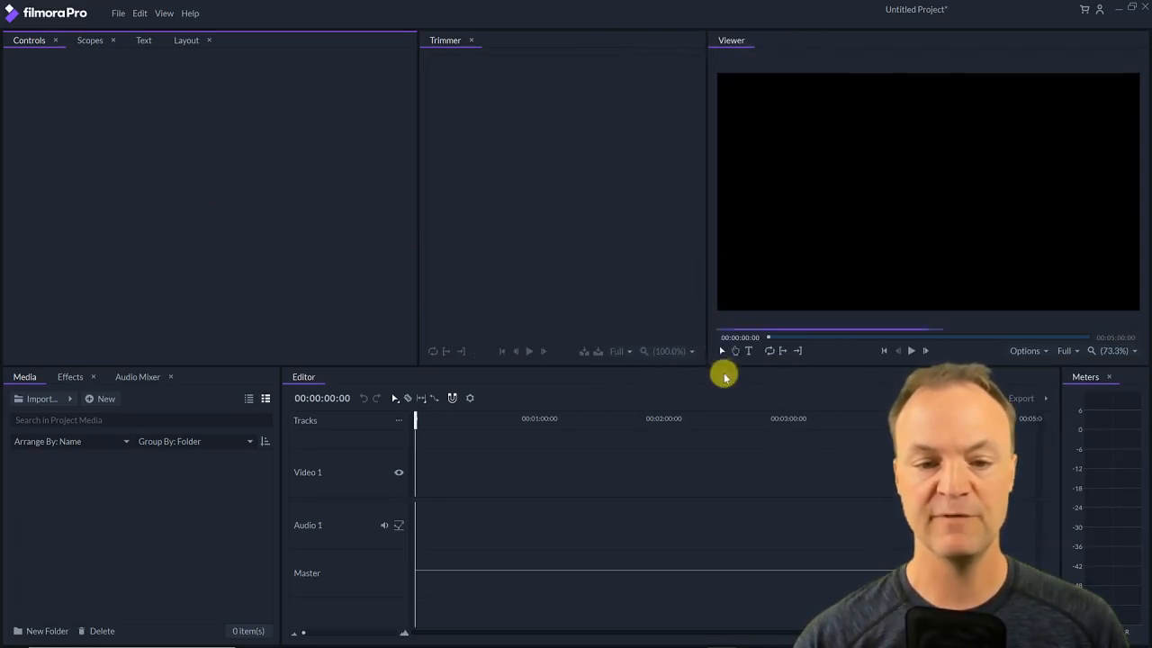
{"action": "mouse_move", "coordinate": [722, 365]}
{"action": "left_mouse_down"}
{"action": "mouse_move", "coordinate": [722, 455]}
{"action": "mouse_move", "coordinate": [725, 346]}
{"action": "left_mouse_up"}
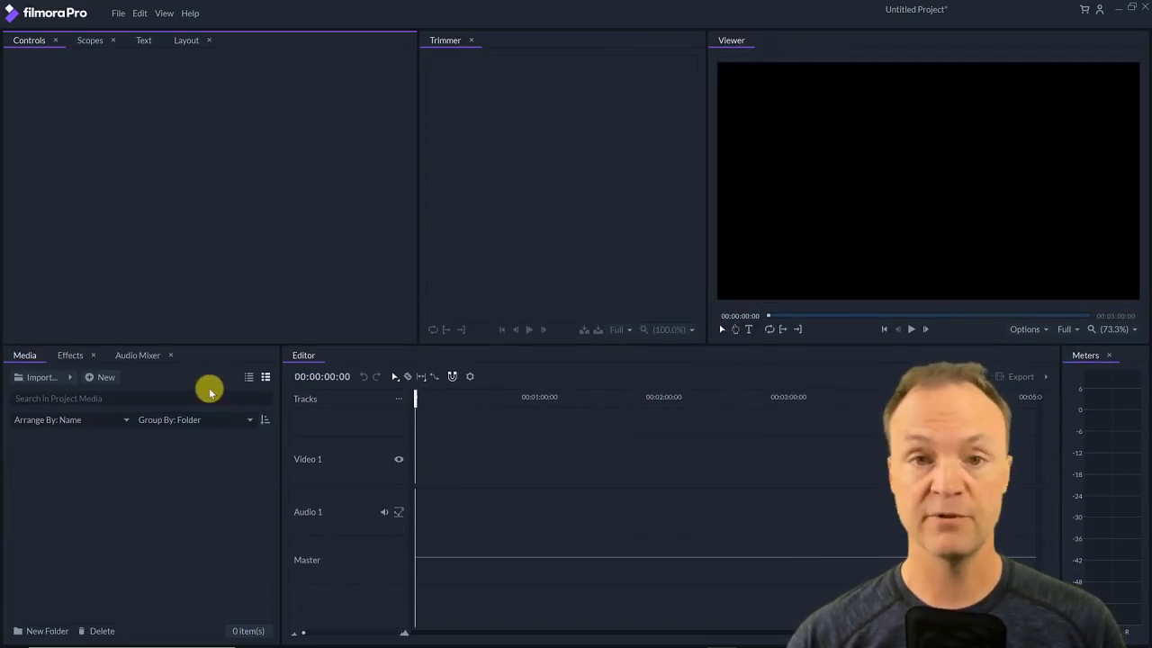
{"action": "left_click_drag", "start_coordinate": [124, 355], "coordinate": [504, 42]}
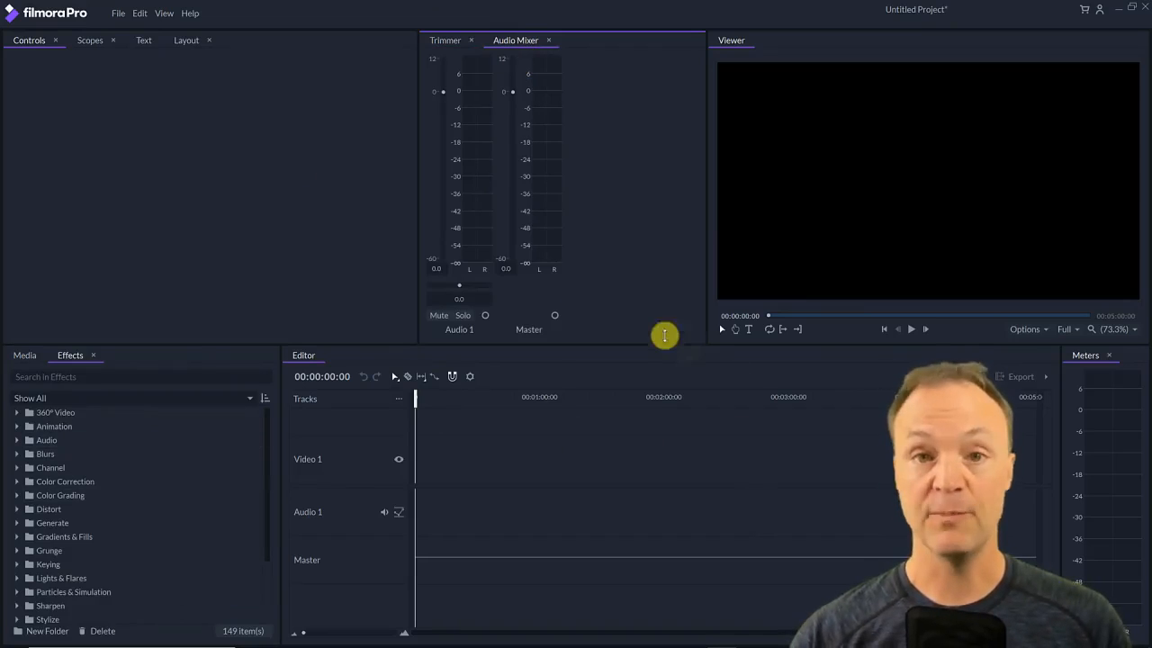
{"action": "left_click", "coordinate": [166, 14]}
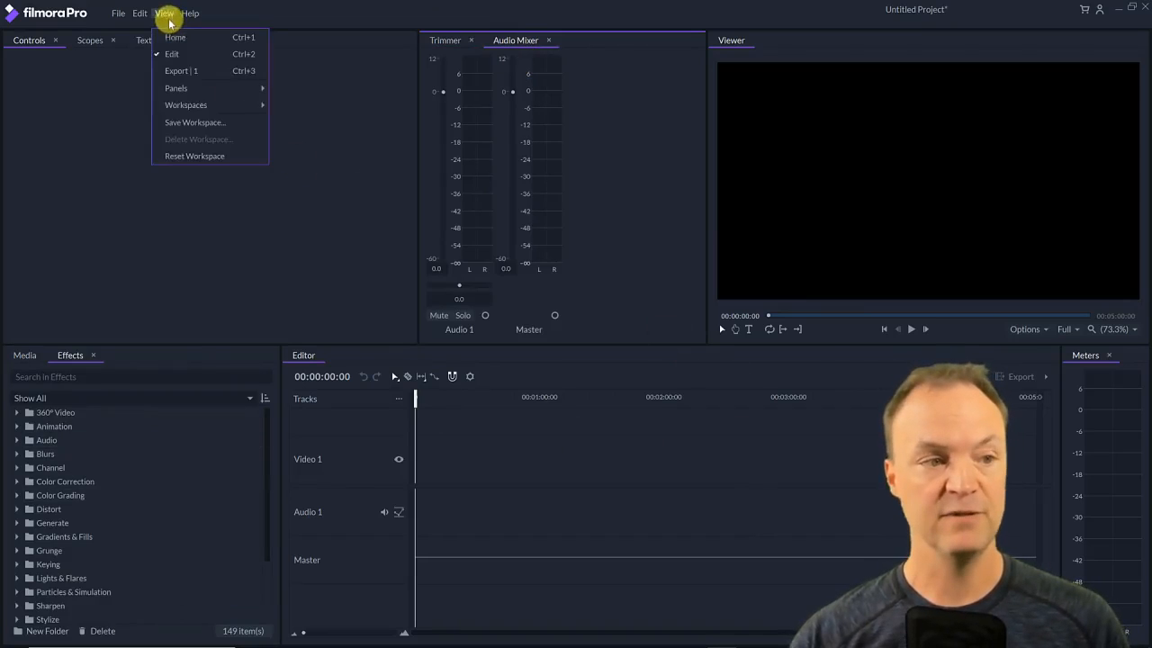
{"action": "left_click", "coordinate": [219, 160]}
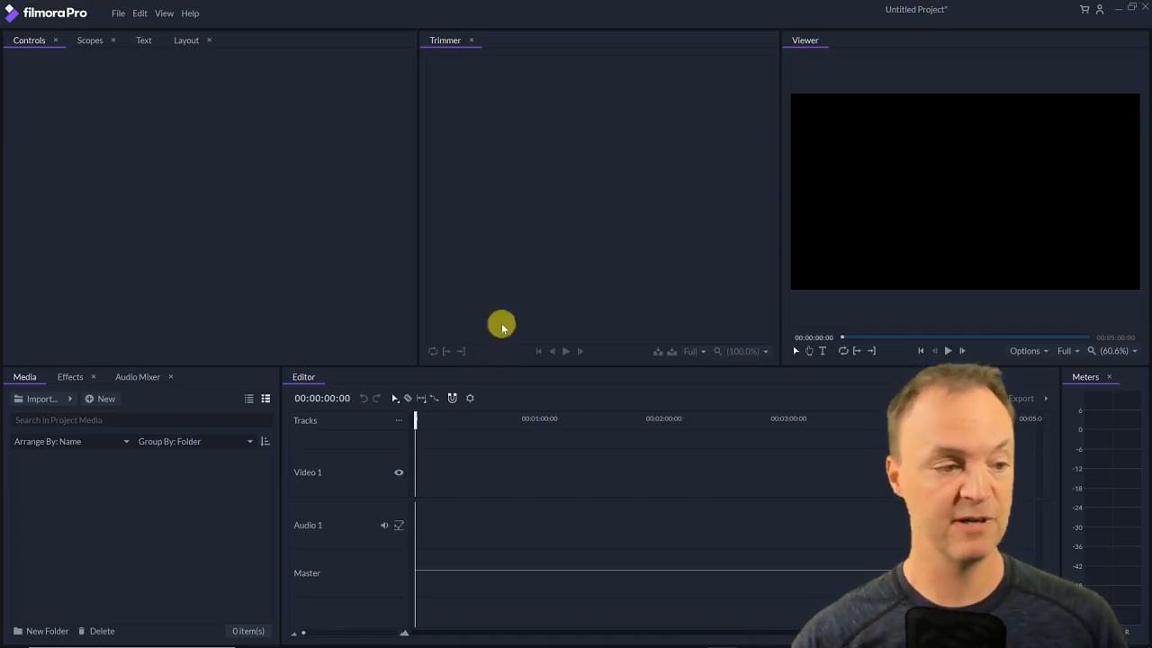
Import the 678598007 video from the FilmoraPro folder on the desktop
{"action": "left_click", "coordinate": [70, 398]}
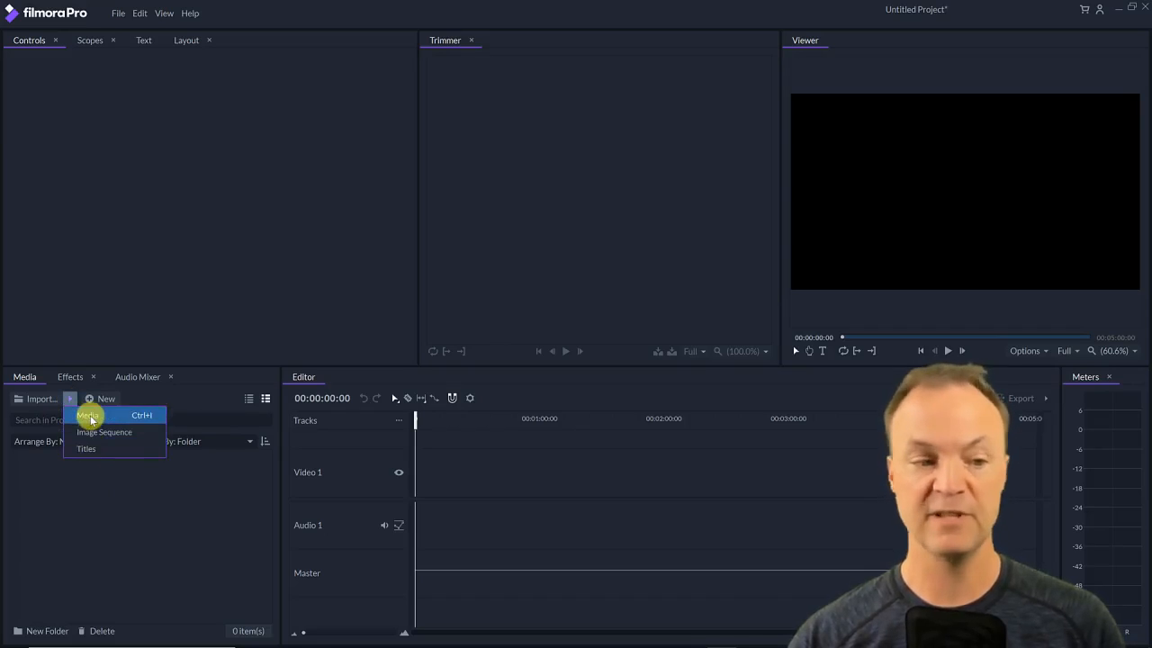
{"action": "left_click", "coordinate": [90, 418]}
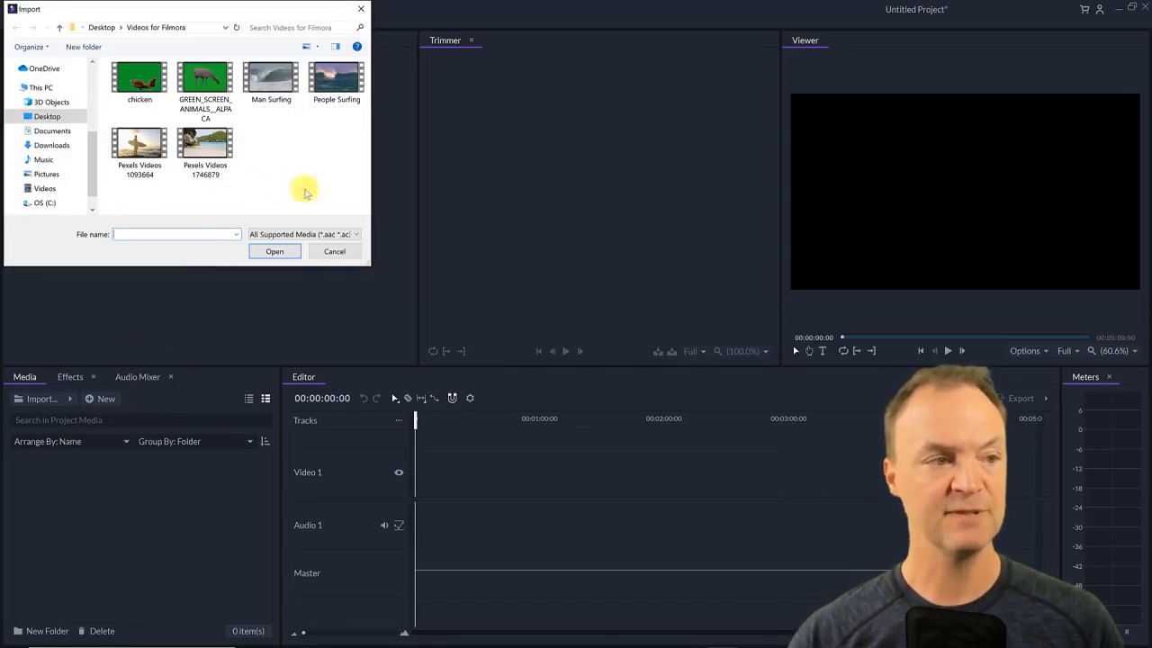
{"action": "scroll", "coordinate": [77, 108], "scroll_direction": "up", "scroll_amount": 2}
{"action": "scroll", "coordinate": [72, 103], "scroll_direction": "up", "scroll_amount": 3}
{"action": "left_click", "coordinate": [49, 63]}
{"action": "scroll", "coordinate": [187, 134], "scroll_direction": "down", "scroll_amount": 3}
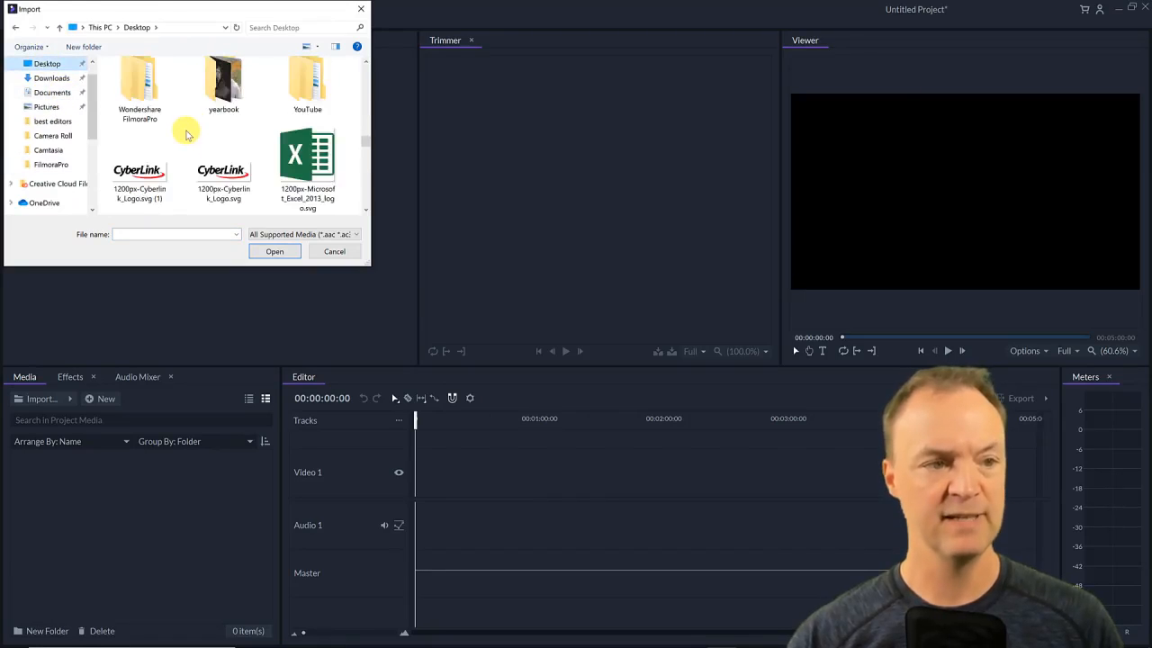
{"action": "scroll", "coordinate": [186, 134], "scroll_direction": "up", "scroll_amount": 1}
{"action": "left_click", "coordinate": [149, 232]}
{"action": "type", "text": "filmor"}
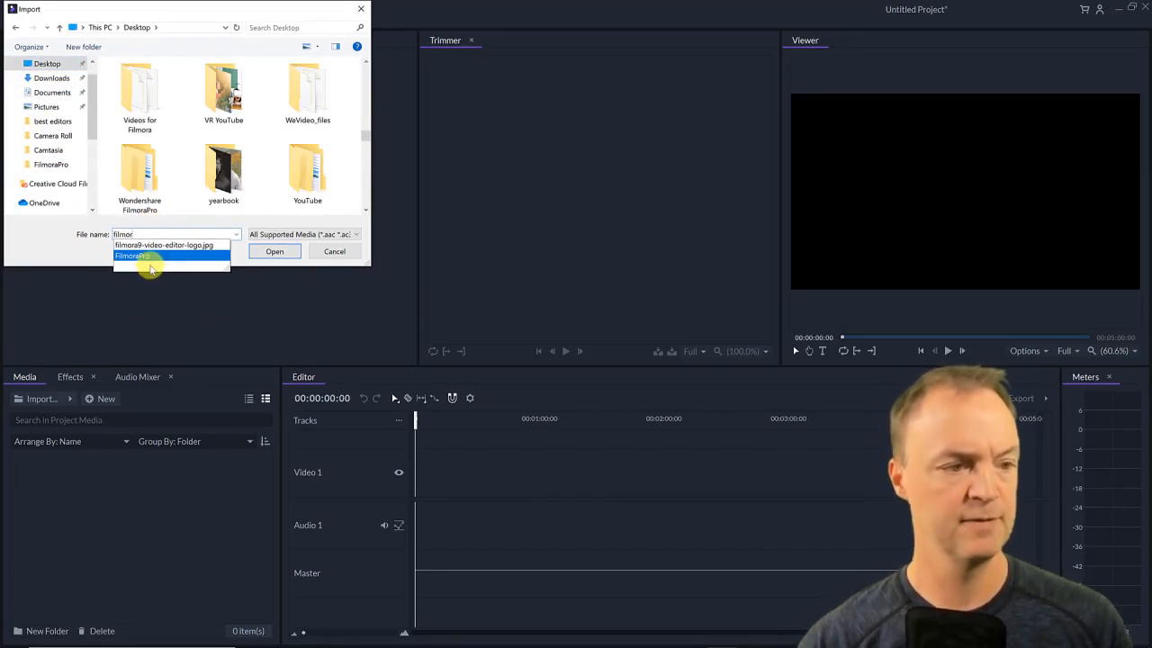
{"action": "left_click", "coordinate": [148, 256]}
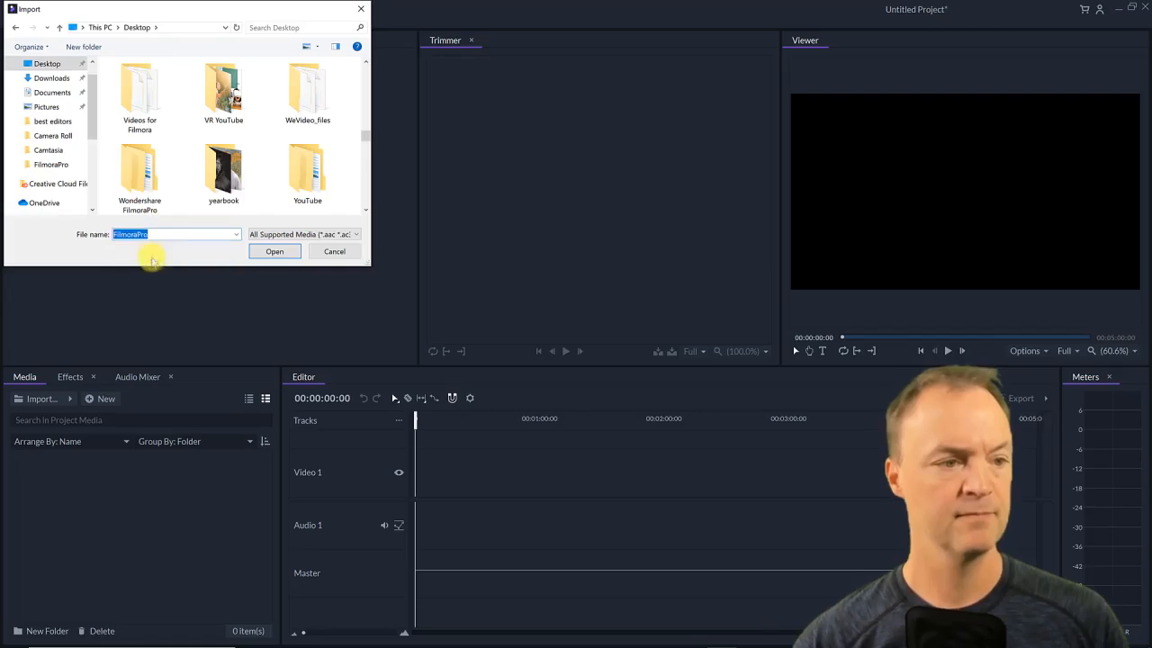
{"action": "left_click", "coordinate": [274, 252]}
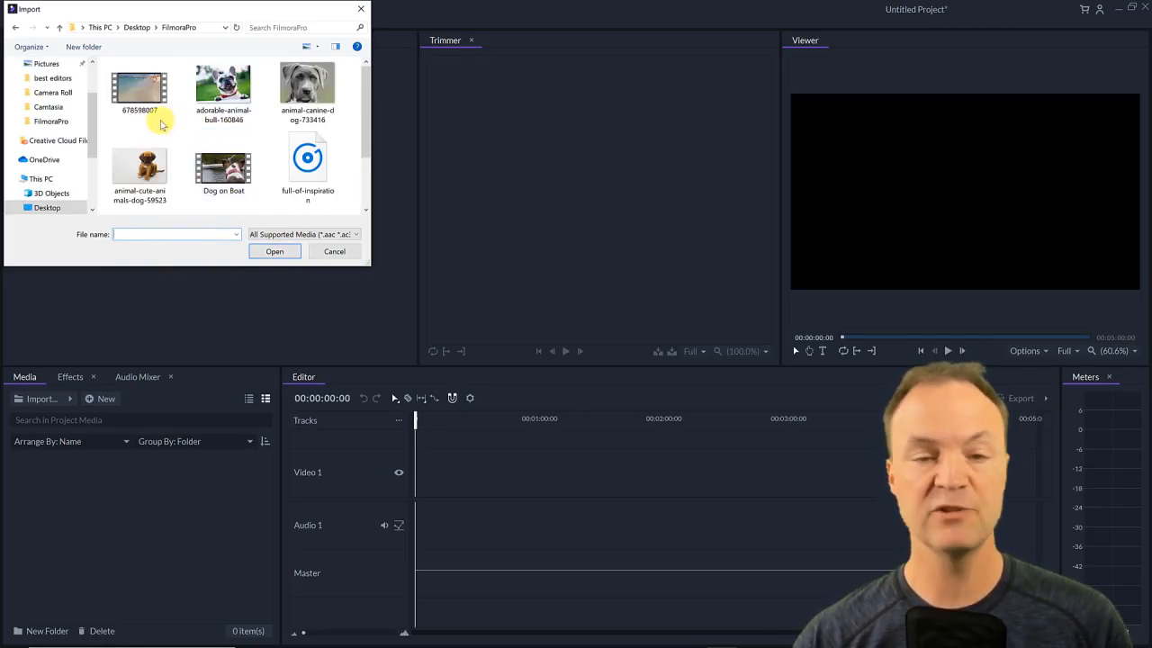
{"action": "left_click", "coordinate": [141, 90]}
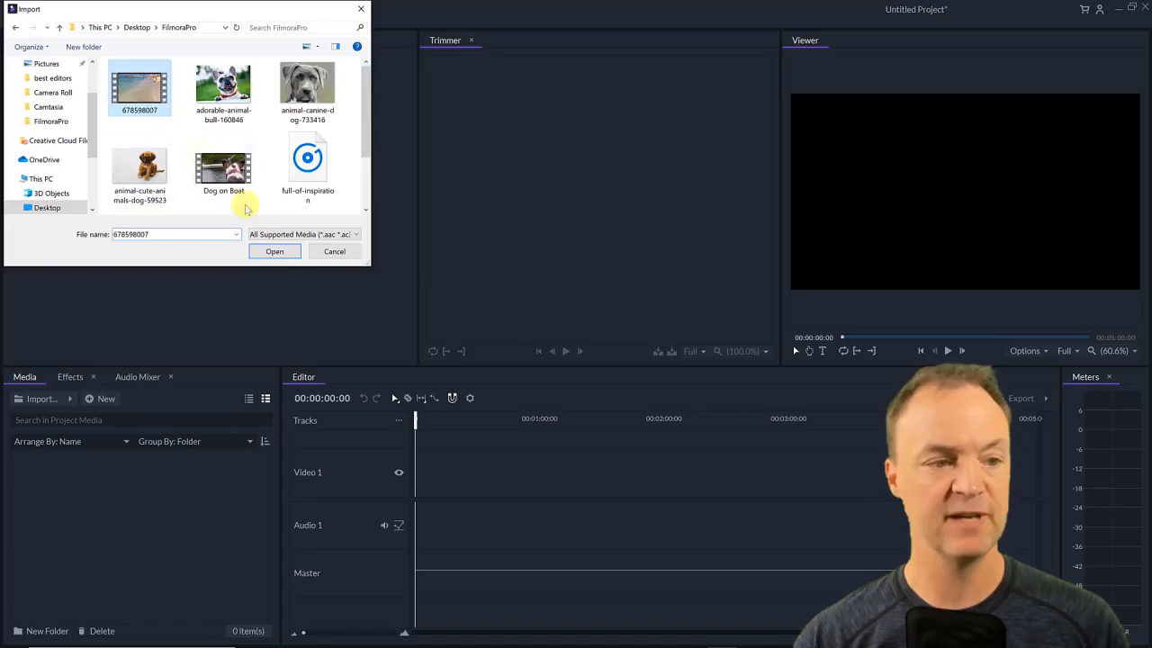
{"action": "left_click", "coordinate": [275, 251]}
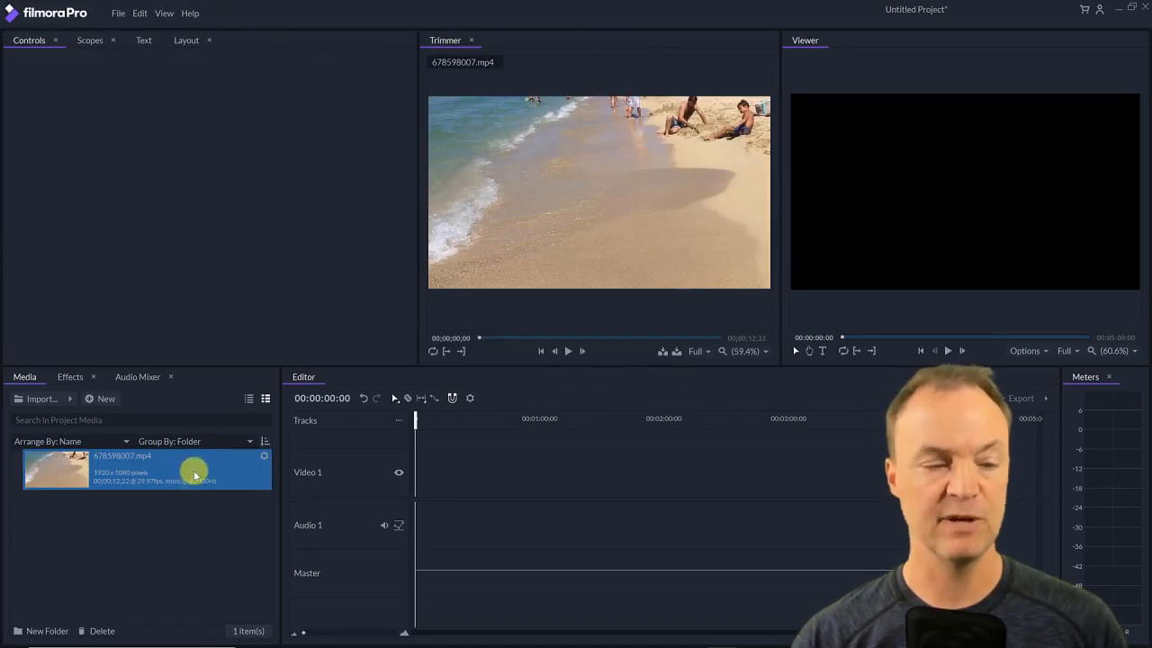
Import animal-cute-animals-dog-59523, Dog on Boat, full-of-inspiration, INTRO (1), Pexels Videos 2693 and Pexels Videos 2716 from the FilmoraPro folder
{"action": "left_click", "coordinate": [68, 399]}
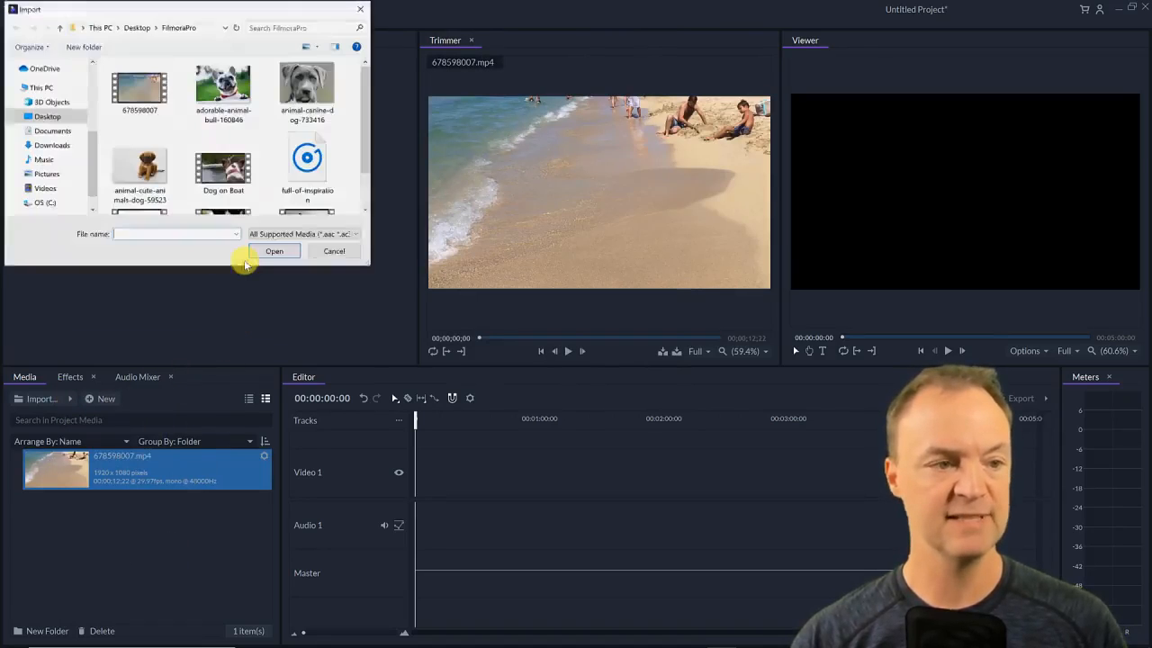
{"action": "scroll", "coordinate": [270, 157], "scroll_direction": "down", "scroll_amount": 1}
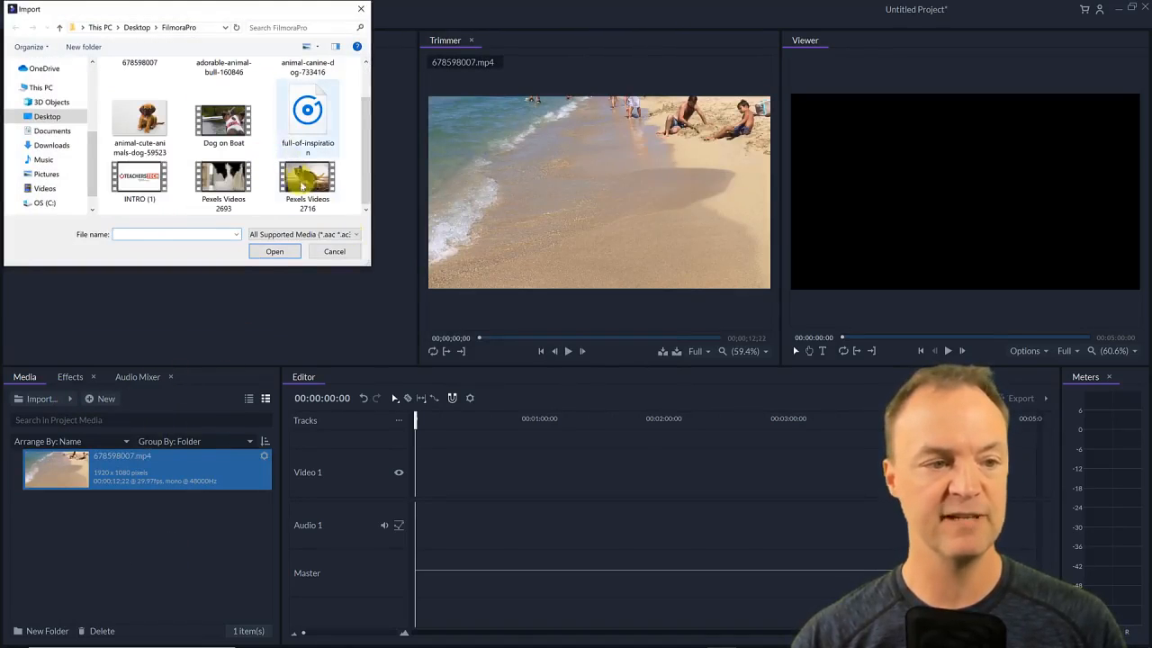
{"action": "left_click_drag", "start_coordinate": [344, 209], "coordinate": [163, 169]}
{"action": "left_click", "coordinate": [271, 251]}
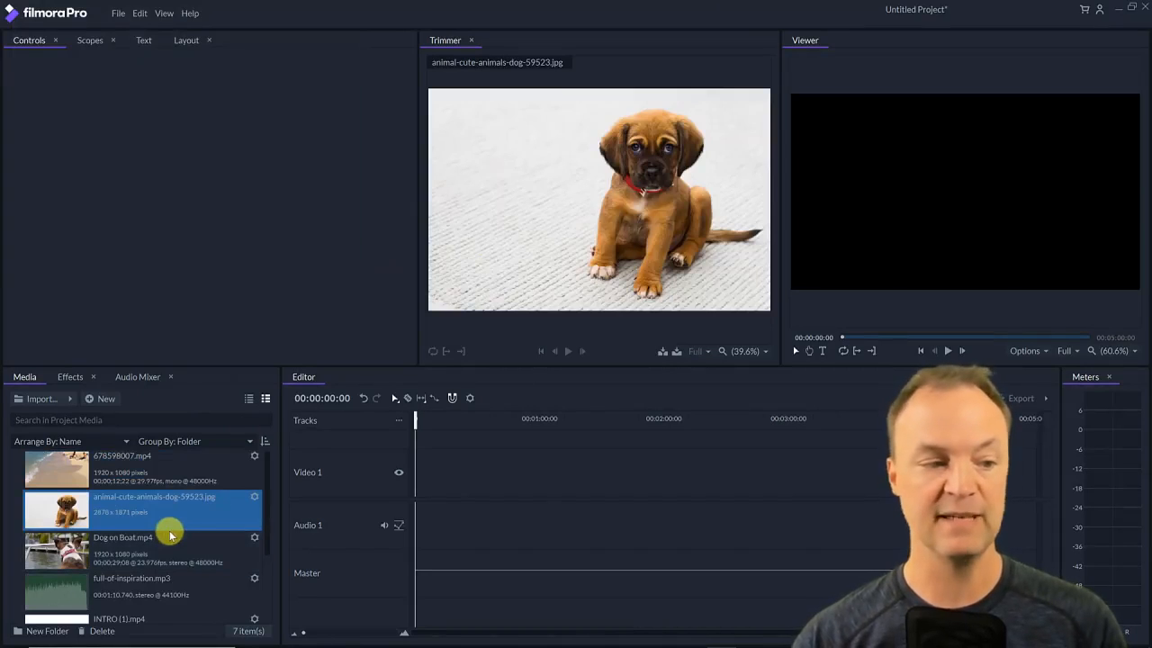
Dock the Media panel in the same panel group as Controls, Scopes, Text and Layout
{"action": "scroll", "coordinate": [160, 519], "scroll_direction": "down", "scroll_amount": 3}
{"action": "scroll", "coordinate": [160, 520], "scroll_direction": "up", "scroll_amount": 3}
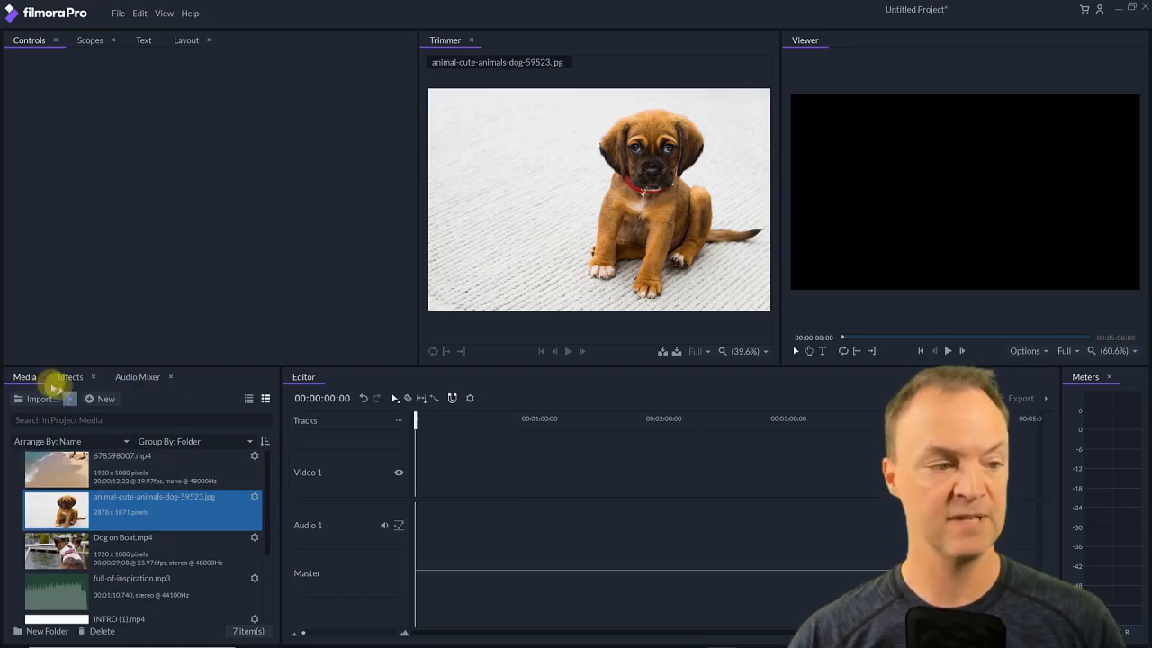
{"action": "left_click_drag", "start_coordinate": [26, 379], "coordinate": [244, 54]}
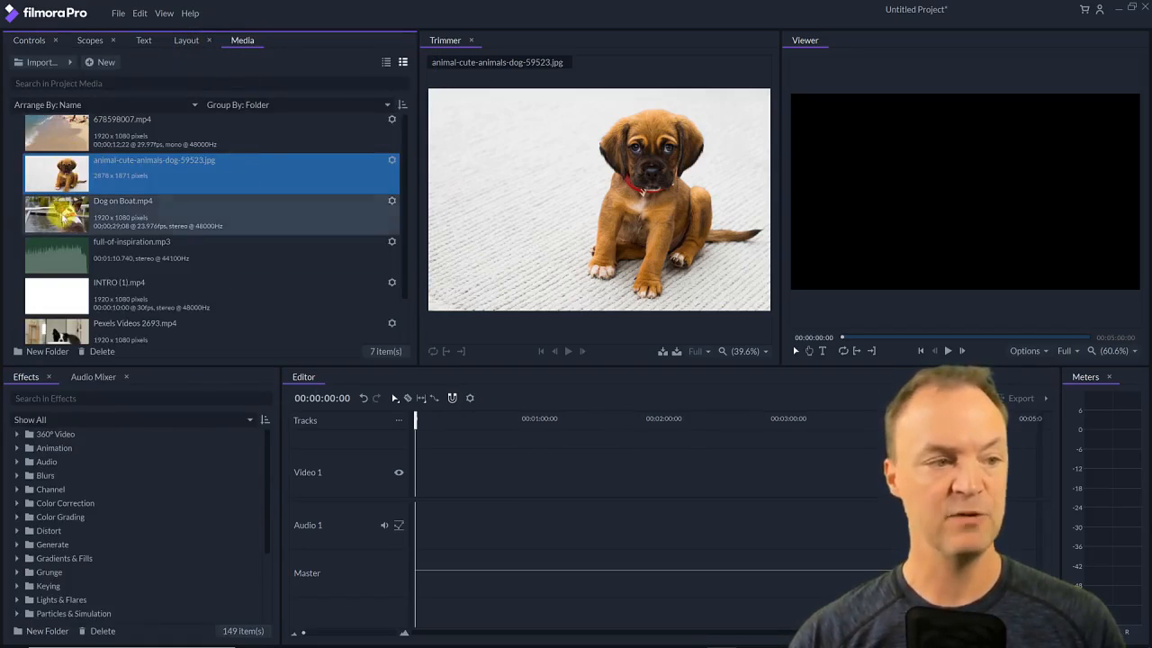
Preview Dog on Boat.mp4 and Pexels Videos 2693.mp4 in the Trimmer, and load full-of-inspiration.mp3 there
{"action": "left_click", "coordinate": [52, 216]}
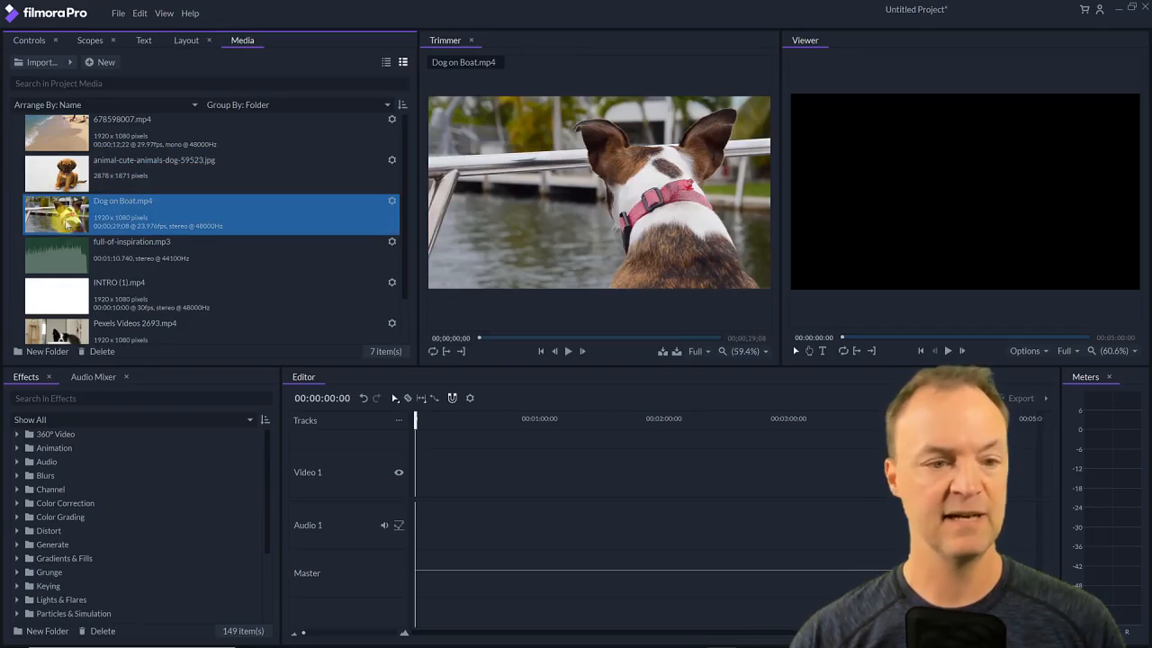
{"action": "left_click", "coordinate": [568, 351]}
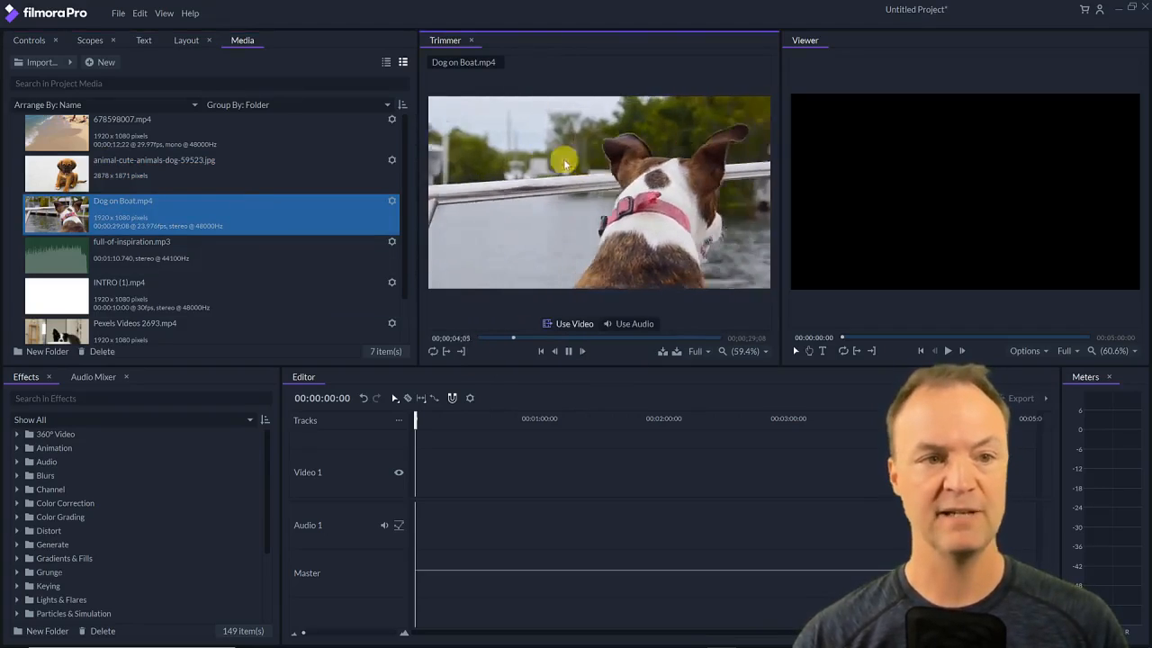
{"action": "scroll", "coordinate": [63, 297], "scroll_direction": "down", "scroll_amount": 1}
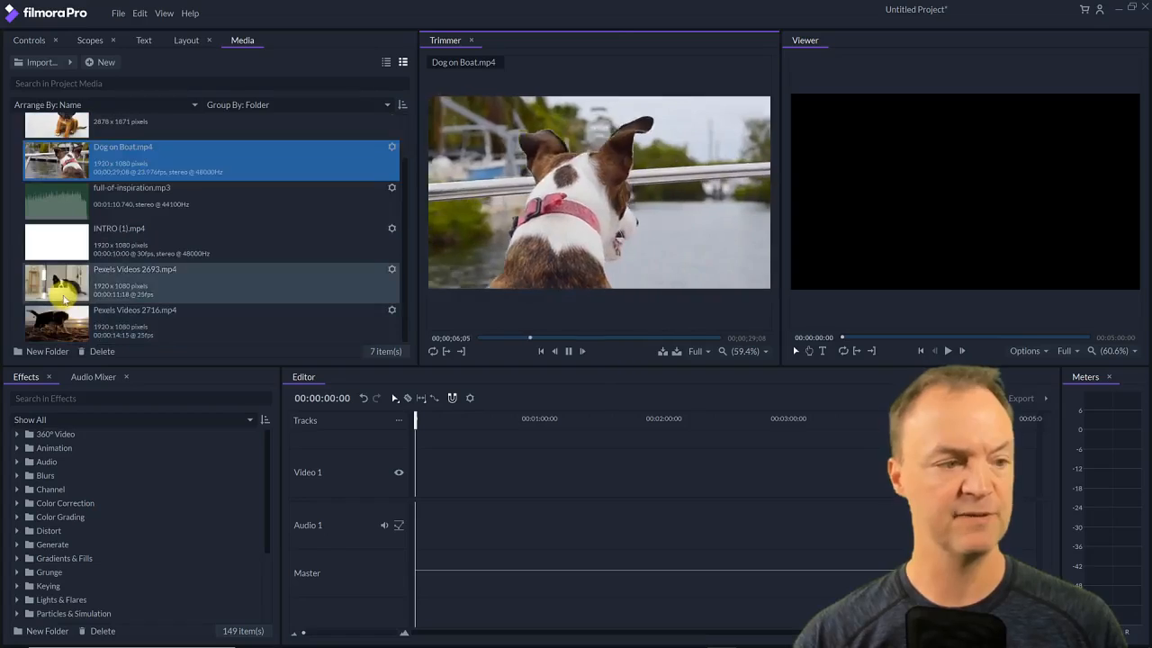
{"action": "left_click", "coordinate": [63, 297]}
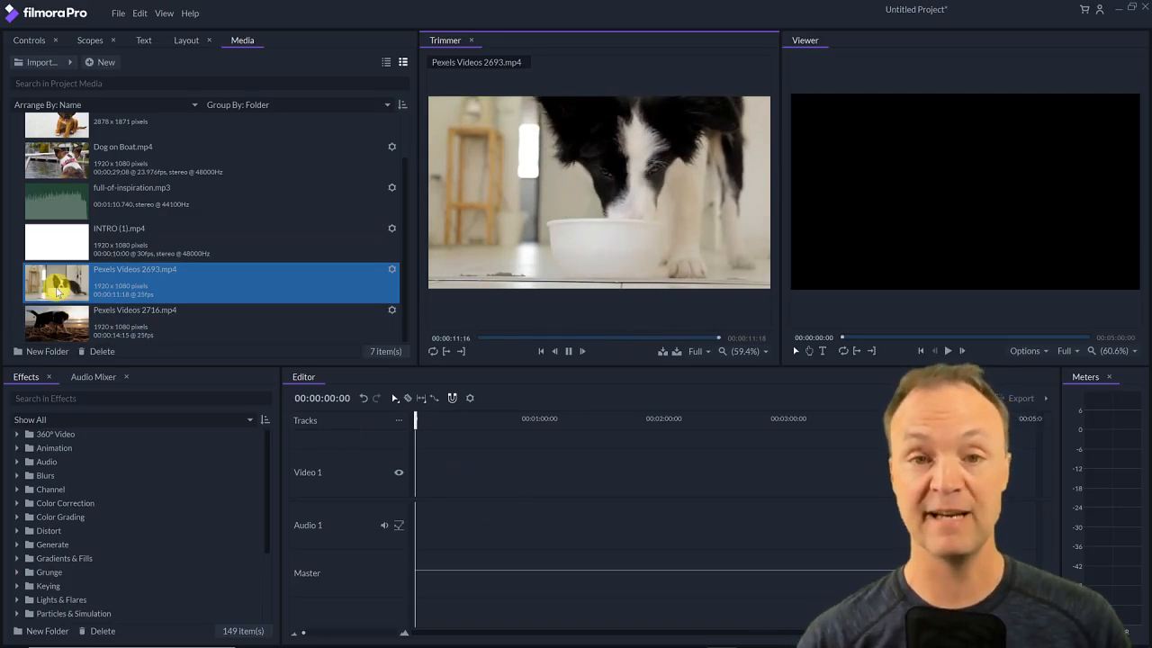
{"action": "key", "text": "Up"}
{"action": "key", "text": "Up"}
{"action": "scroll", "coordinate": [229, 345], "scroll_direction": "up", "scroll_amount": 1}
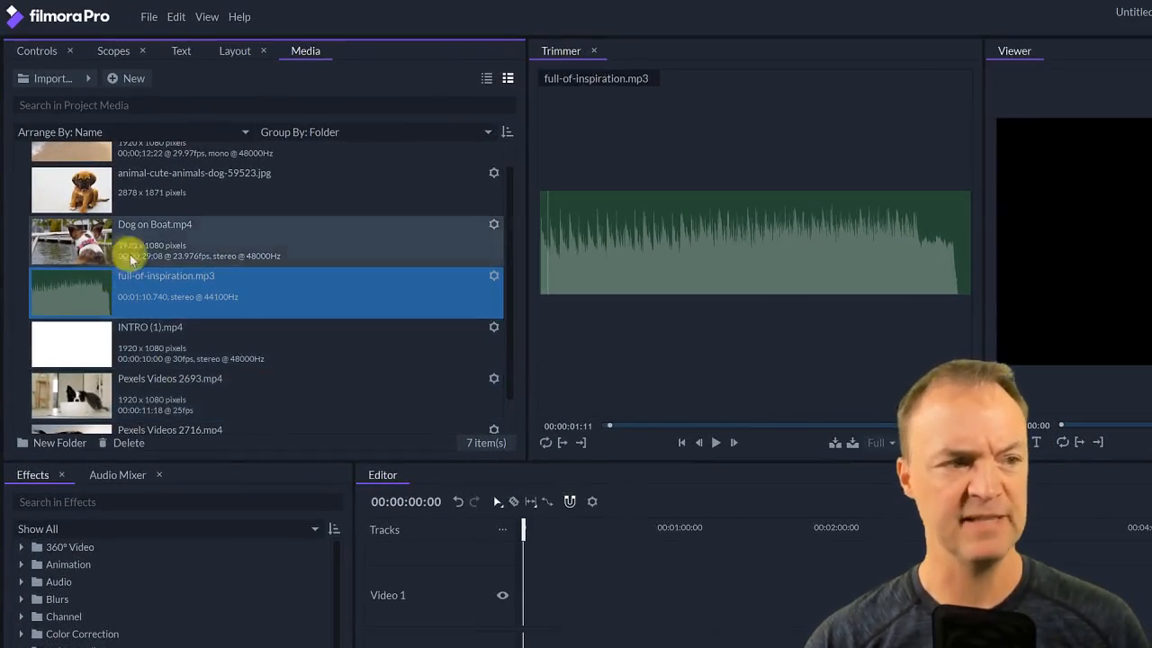
Create a folder named Audio in the project media
{"action": "left_click", "coordinate": [55, 442]}
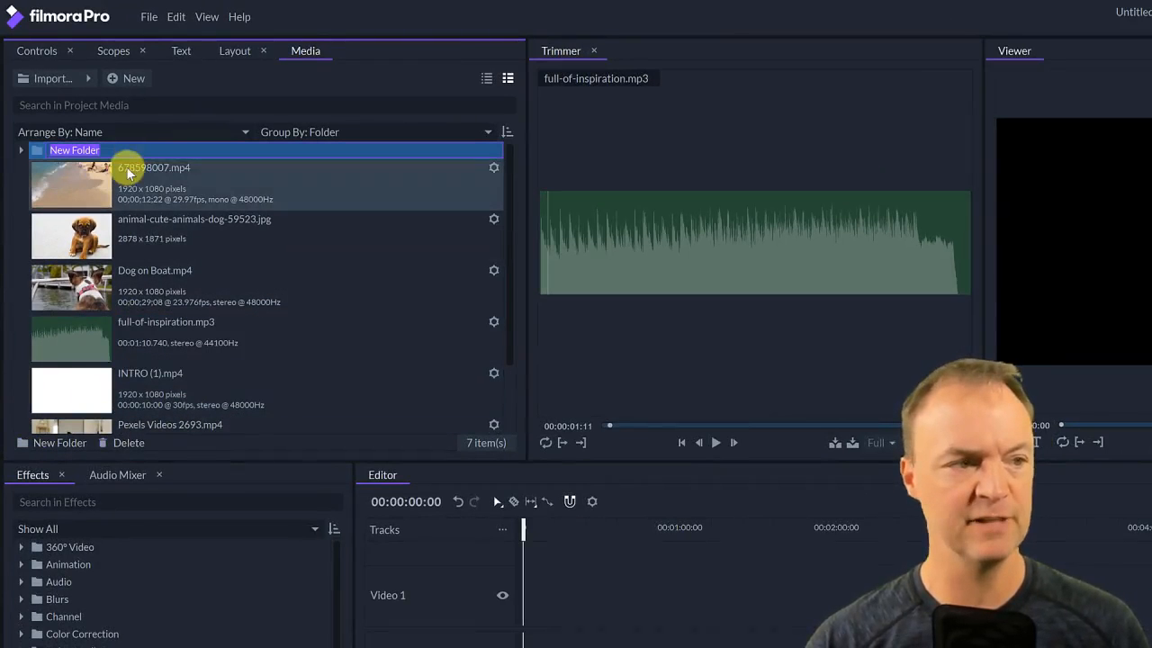
{"action": "type", "text": "Audio"}
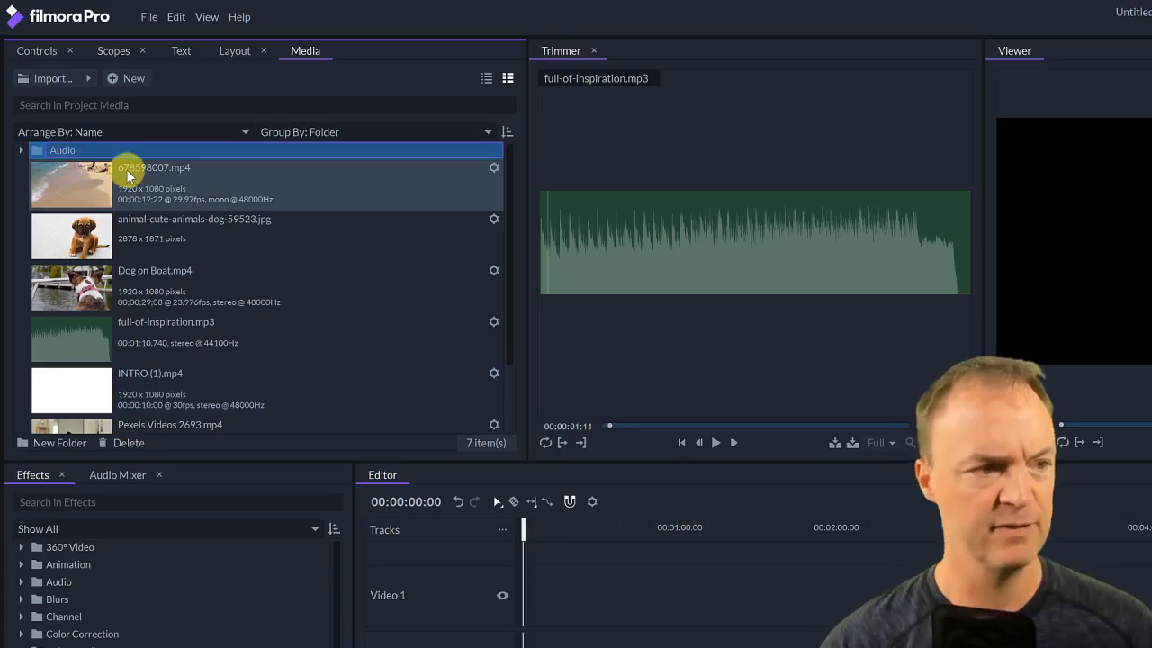
{"action": "key", "text": "Return"}
Play a short part of full-of-inspiration.mp3 in the Trimmer and pause it
{"action": "left_click", "coordinate": [87, 342]}
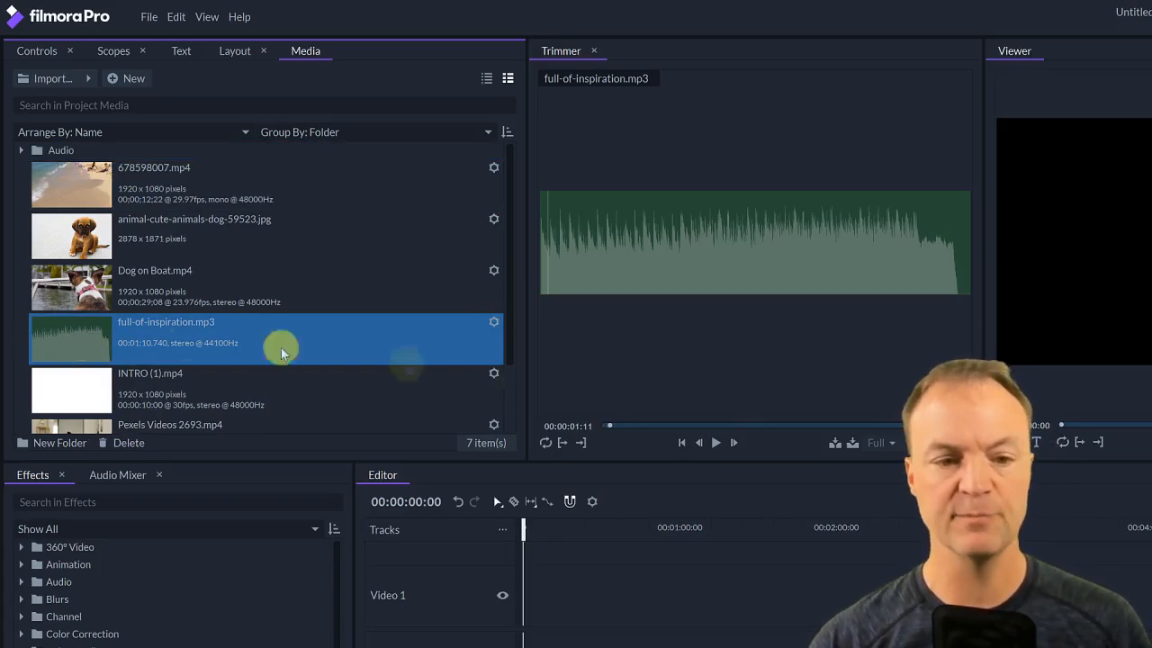
{"action": "left_click", "coordinate": [717, 443]}
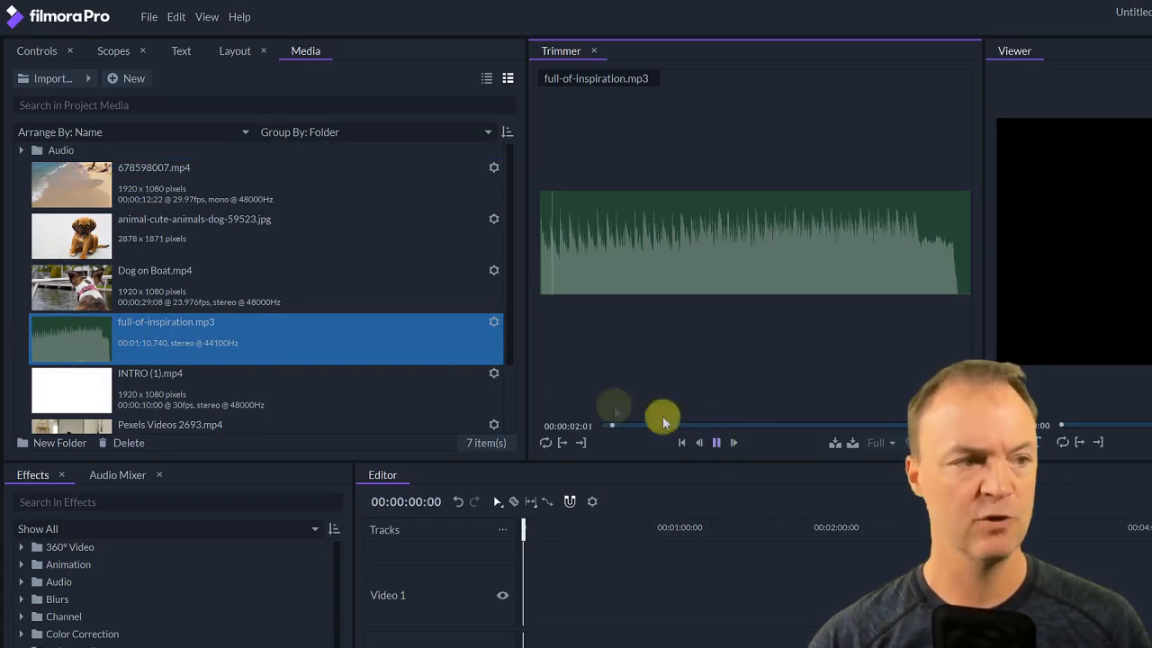
{"action": "left_click", "coordinate": [716, 443]}
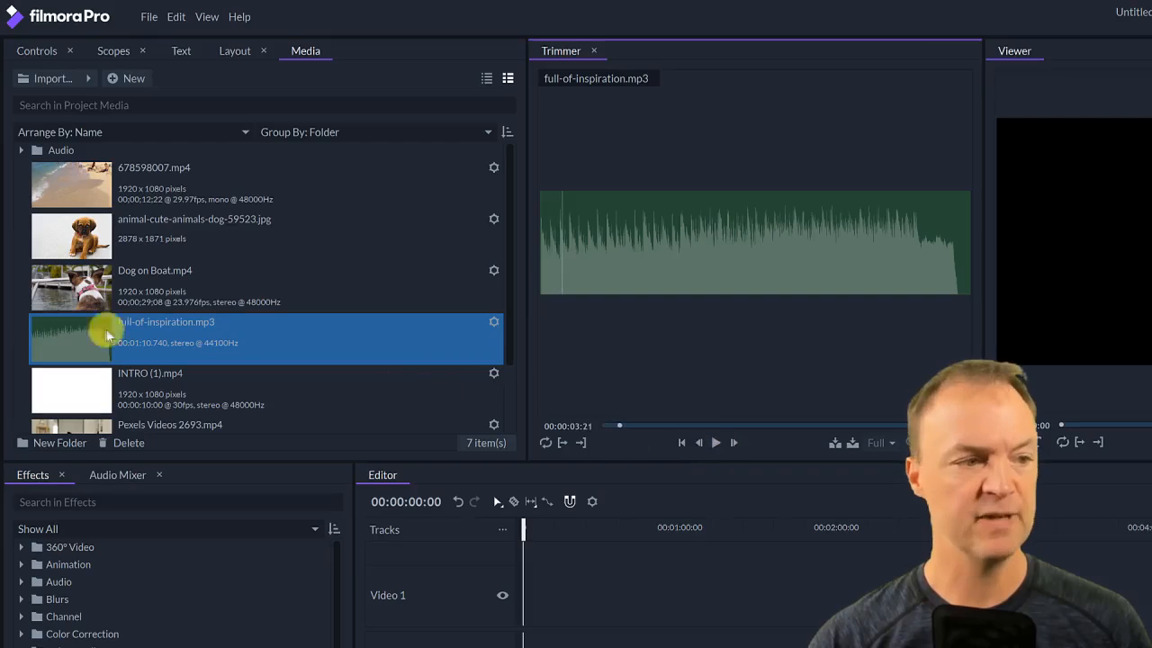
Move full-of-inspiration.mp3 into the Audio folder and look through the remaining media
{"action": "left_click_drag", "start_coordinate": [58, 337], "coordinate": [46, 149]}
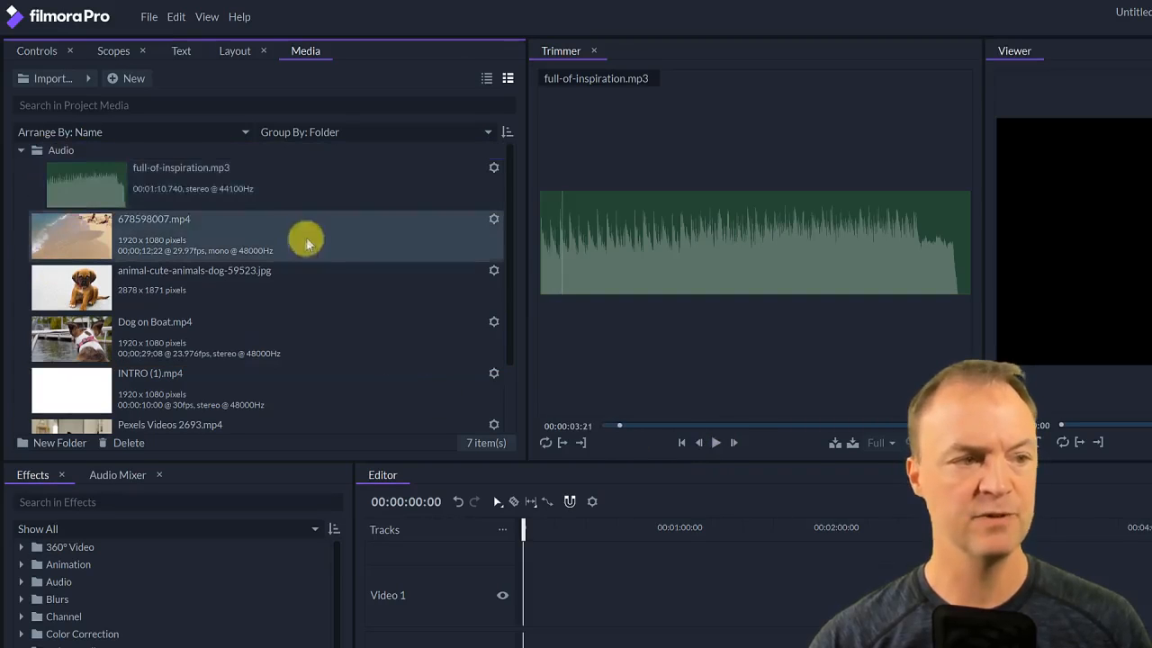
{"action": "left_click", "coordinate": [70, 155]}
{"action": "left_click", "coordinate": [84, 178]}
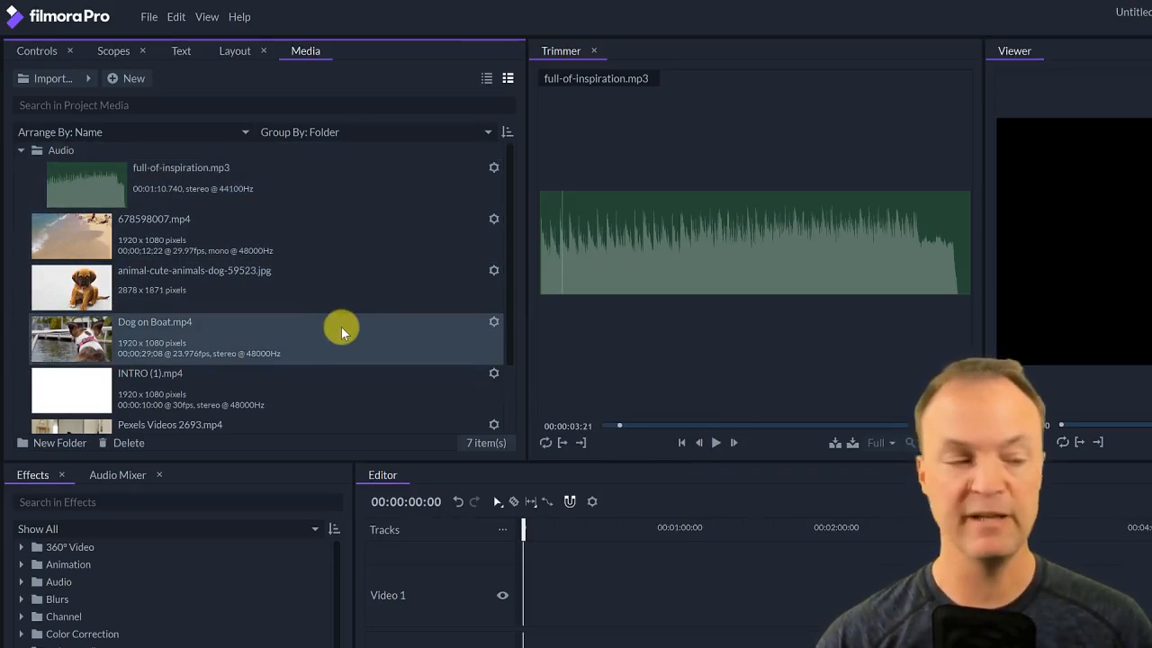
{"action": "scroll", "coordinate": [219, 295], "scroll_direction": "down", "scroll_amount": 2}
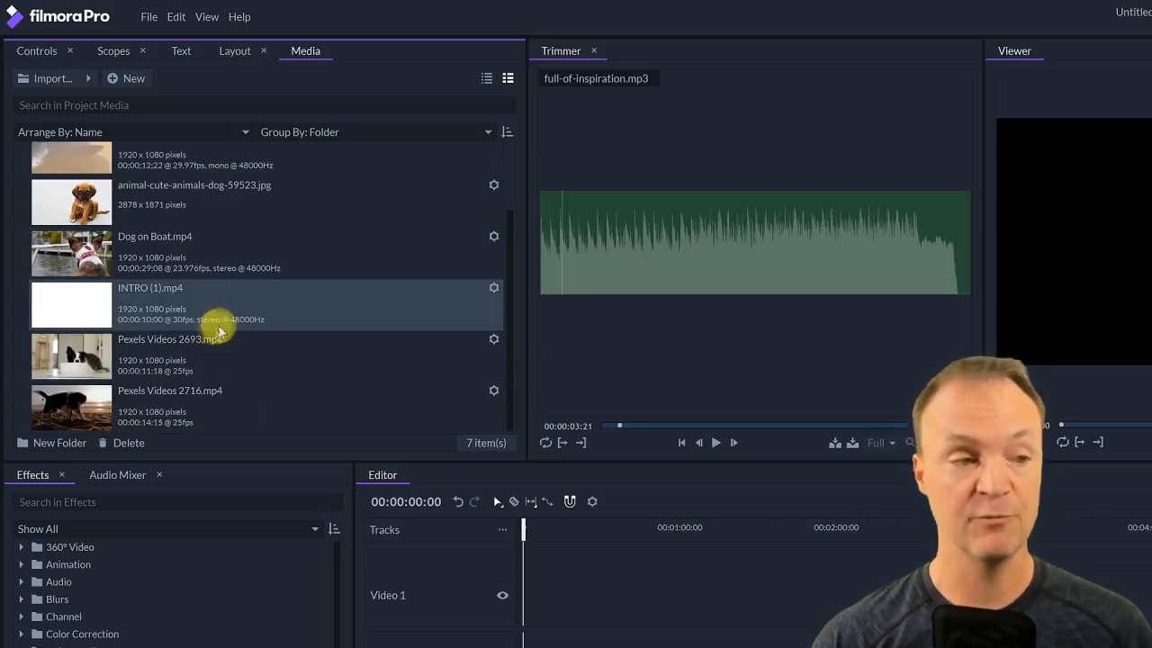
{"action": "scroll", "coordinate": [224, 331], "scroll_direction": "up", "scroll_amount": 2}
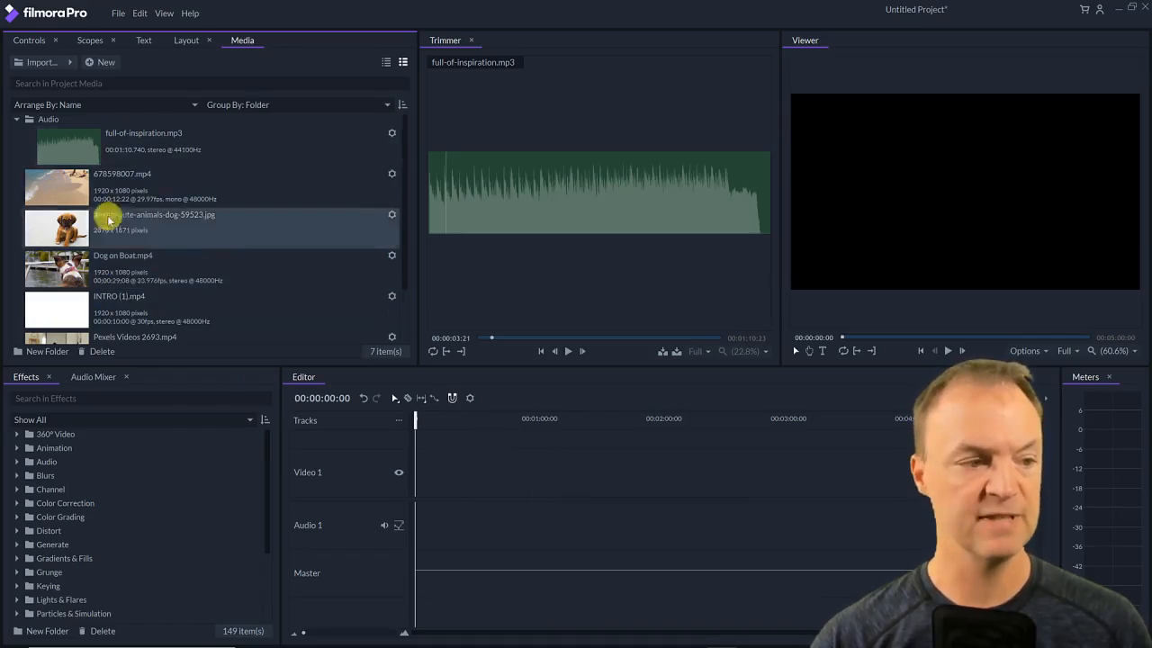
Place Pexels Videos 2693.mp4 at the start of the Video 1 track and Pexels Videos 2716.mp4 directly after it
{"action": "scroll", "coordinate": [112, 261], "scroll_direction": "down", "scroll_amount": 2}
{"action": "left_click_drag", "start_coordinate": [56, 290], "coordinate": [414, 497]}
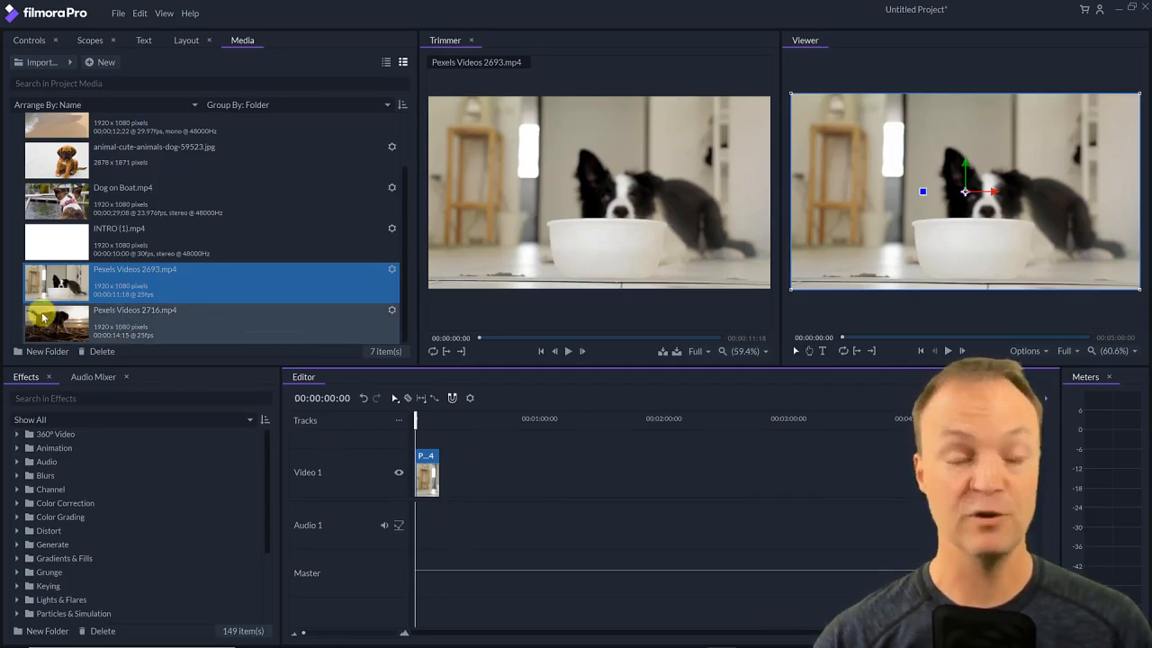
{"action": "left_click_drag", "start_coordinate": [55, 322], "coordinate": [456, 477]}
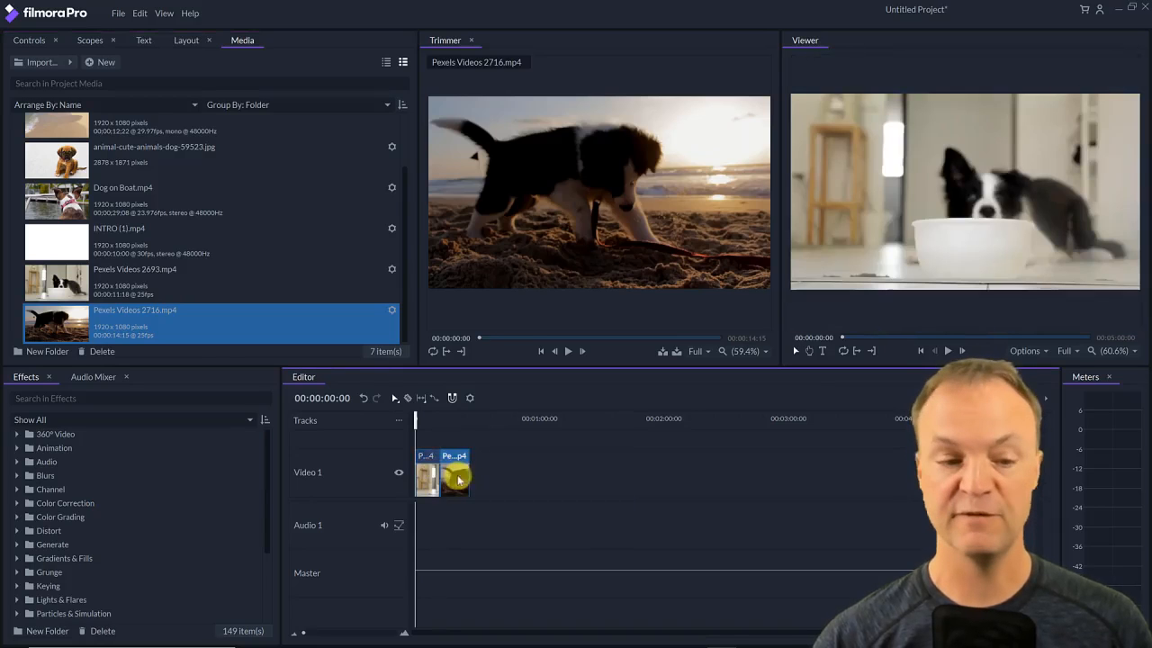
Widen the Viewer by shrinking the Trimmer, and scrub and play a short part of the first timeline clip
{"action": "mouse_move", "coordinate": [416, 420]}
{"action": "left_mouse_down"}
{"action": "mouse_move", "coordinate": [457, 423]}
{"action": "mouse_move", "coordinate": [437, 427]}
{"action": "left_mouse_up"}
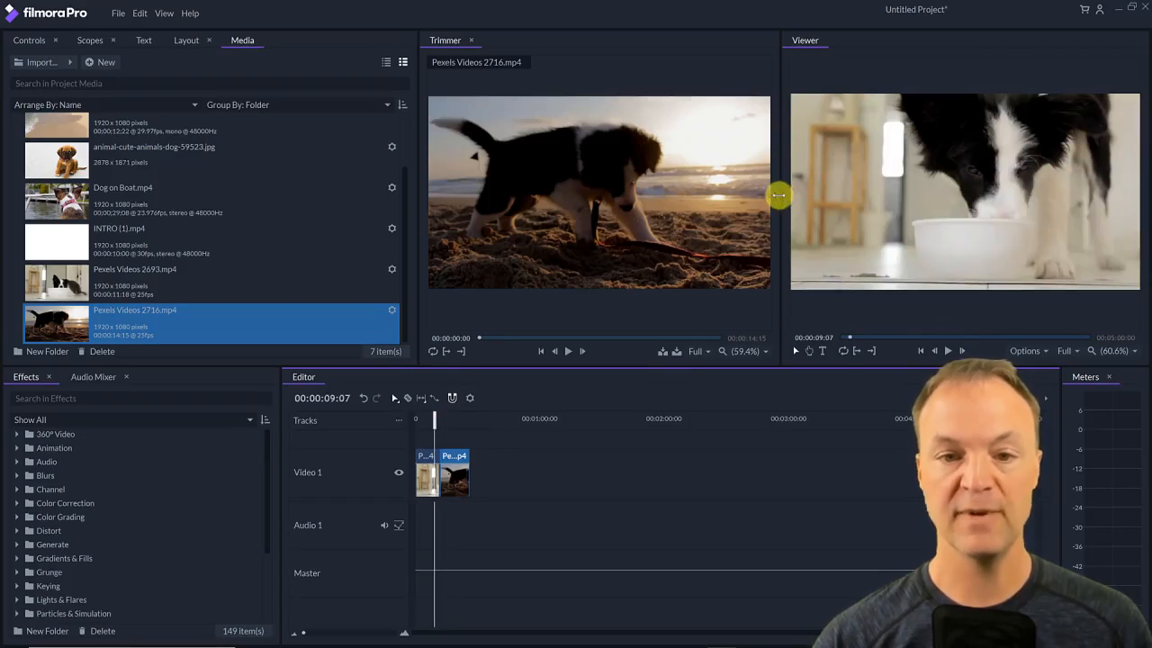
{"action": "left_click_drag", "start_coordinate": [780, 196], "coordinate": [670, 198]}
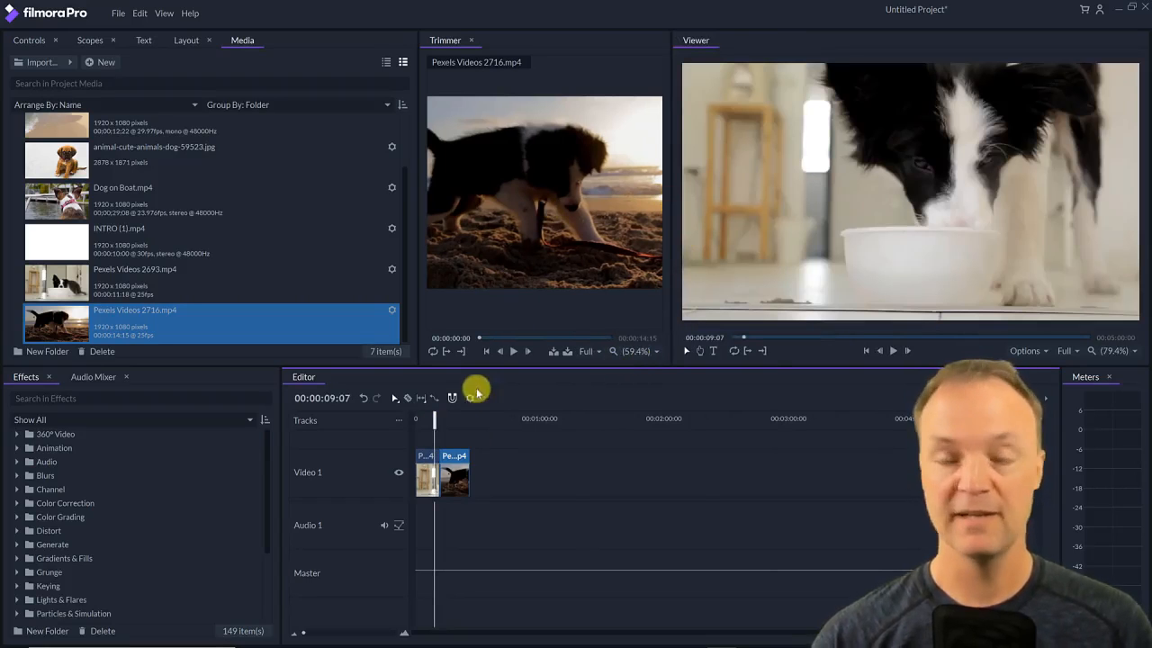
{"action": "left_click_drag", "start_coordinate": [435, 421], "coordinate": [428, 420]}
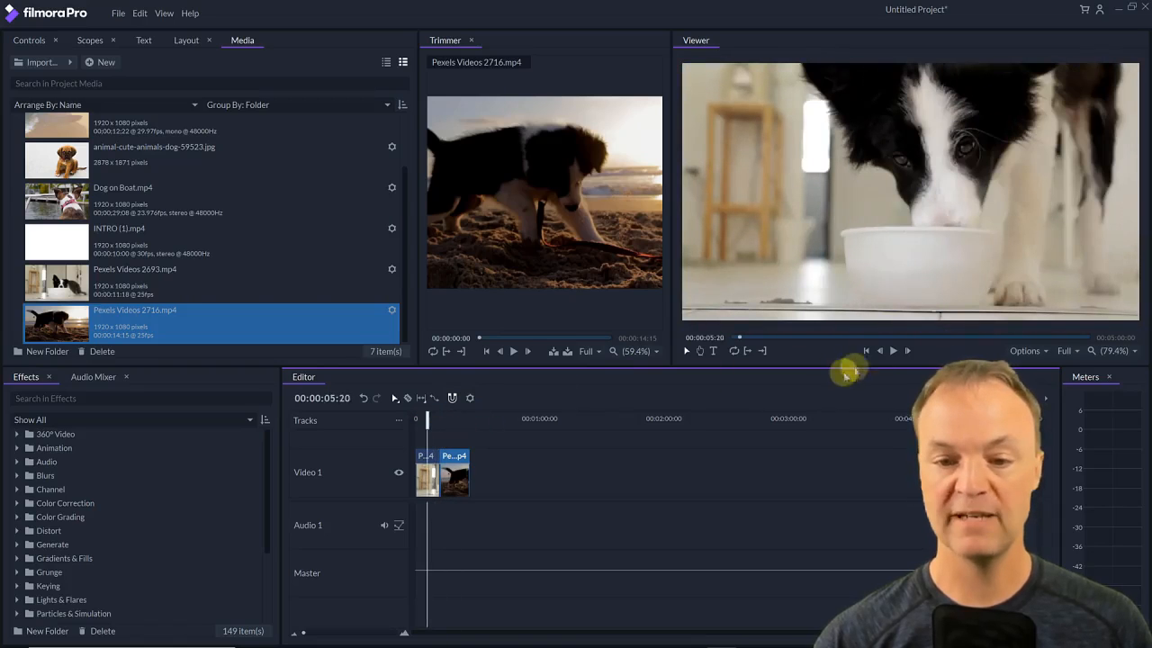
{"action": "left_click", "coordinate": [894, 352]}
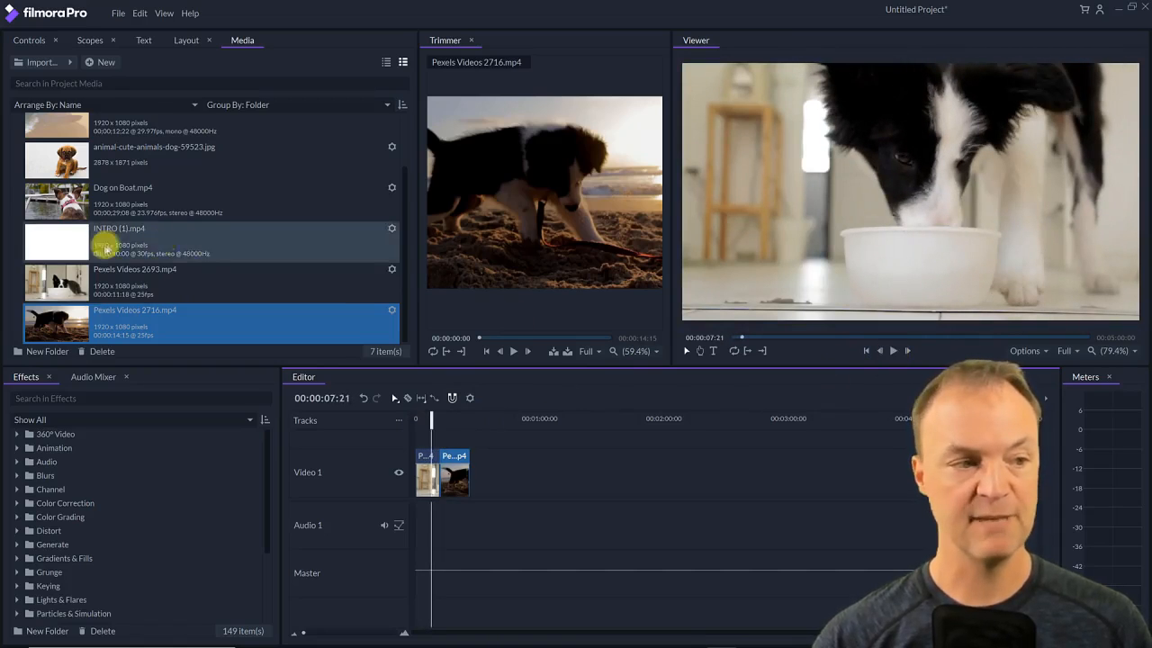
Place full-of-inspiration.mp3 at the start of Audio 1 and animal-cute-animals-dog-59523.jpg directly after the last clip on Video 1
{"action": "scroll", "coordinate": [103, 241], "scroll_direction": "up", "scroll_amount": 2}
{"action": "left_click", "coordinate": [69, 146]}
{"action": "left_click_drag", "start_coordinate": [70, 146], "coordinate": [416, 524]}
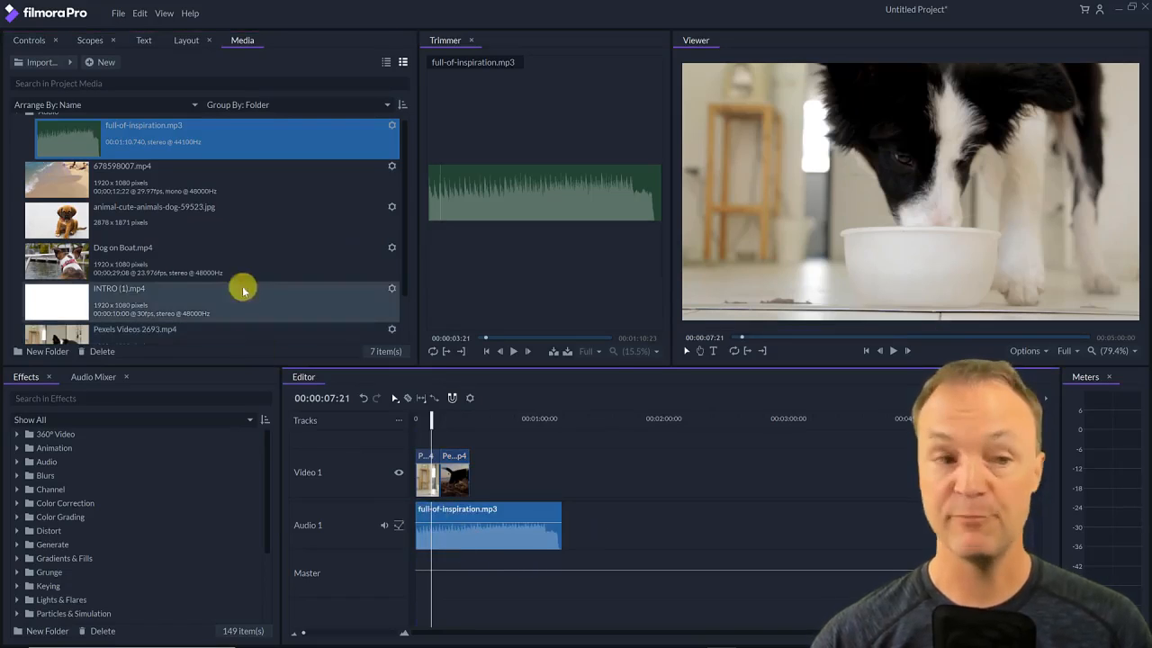
{"action": "left_click", "coordinate": [59, 229]}
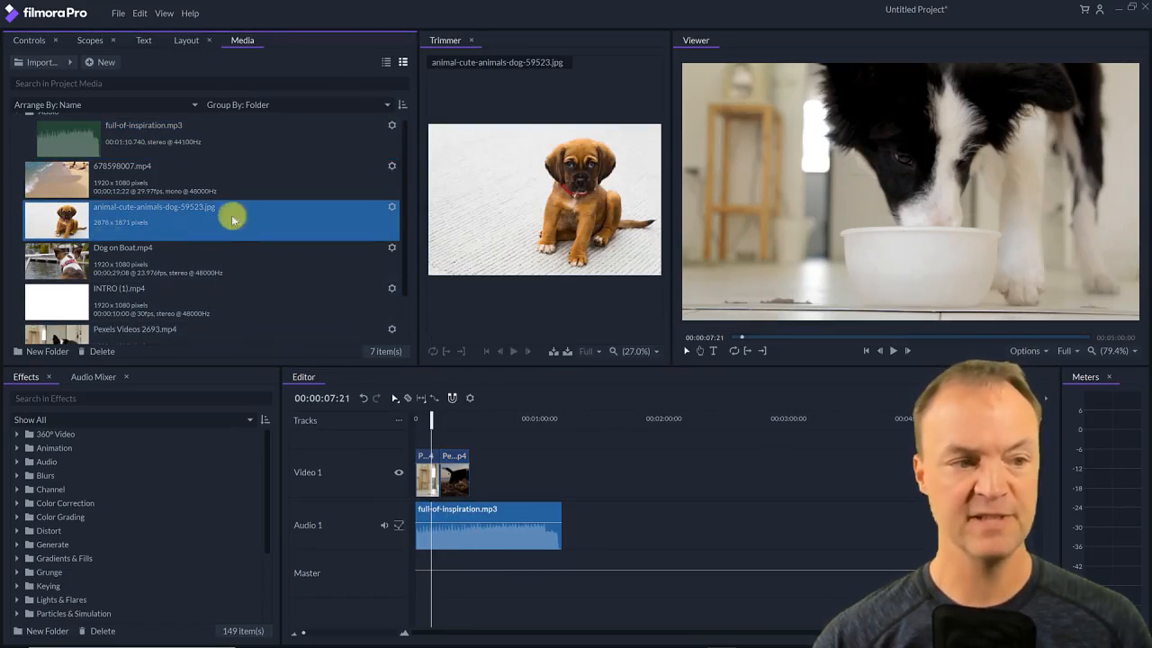
{"action": "left_click_drag", "start_coordinate": [207, 250], "coordinate": [483, 477]}
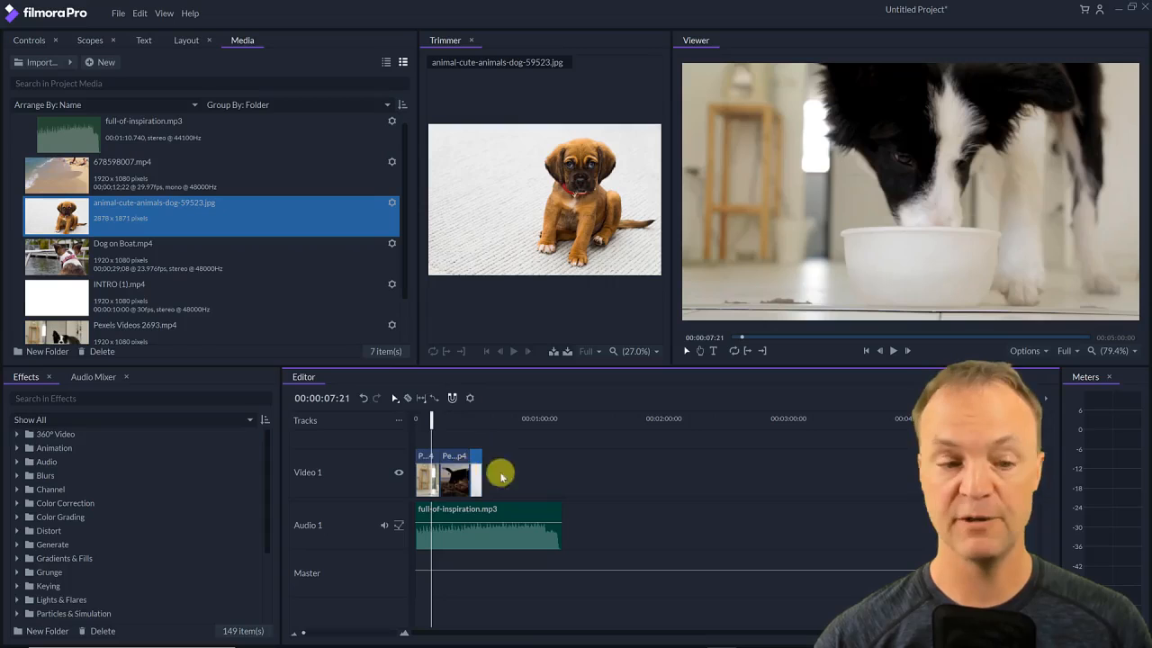
Play the sequence with its music across the cut between the two video clips and pause it
{"action": "mouse_move", "coordinate": [430, 420]}
{"action": "left_mouse_down"}
{"action": "mouse_move", "coordinate": [459, 421]}
{"action": "mouse_move", "coordinate": [428, 421]}
{"action": "left_mouse_up"}
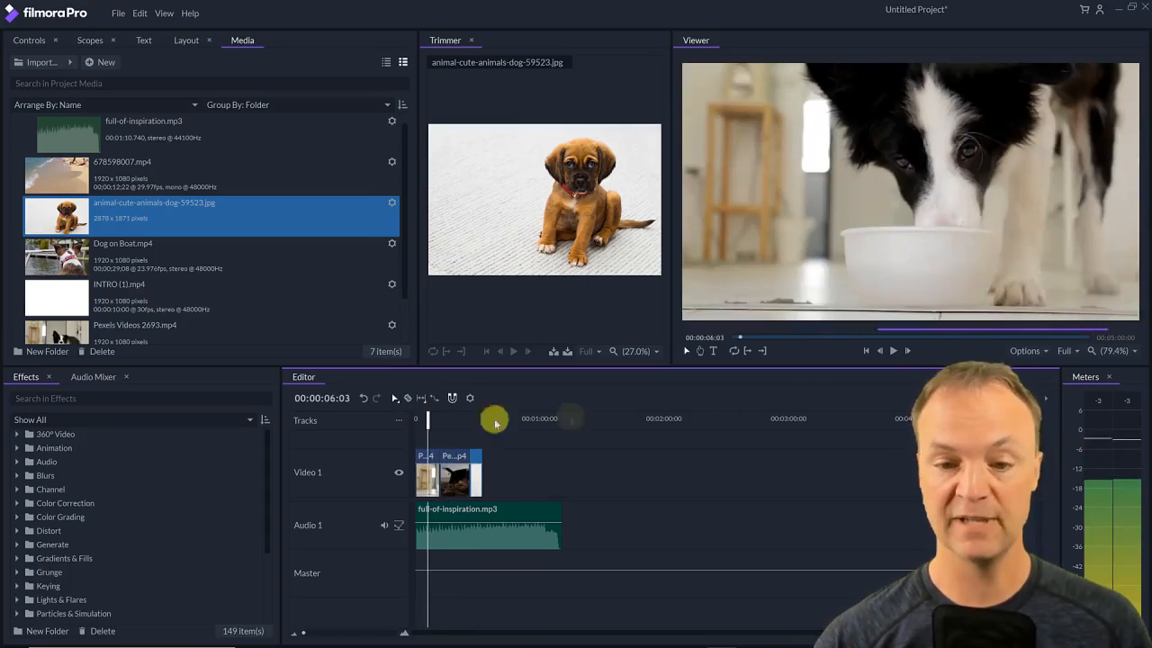
{"action": "left_click", "coordinate": [893, 355]}
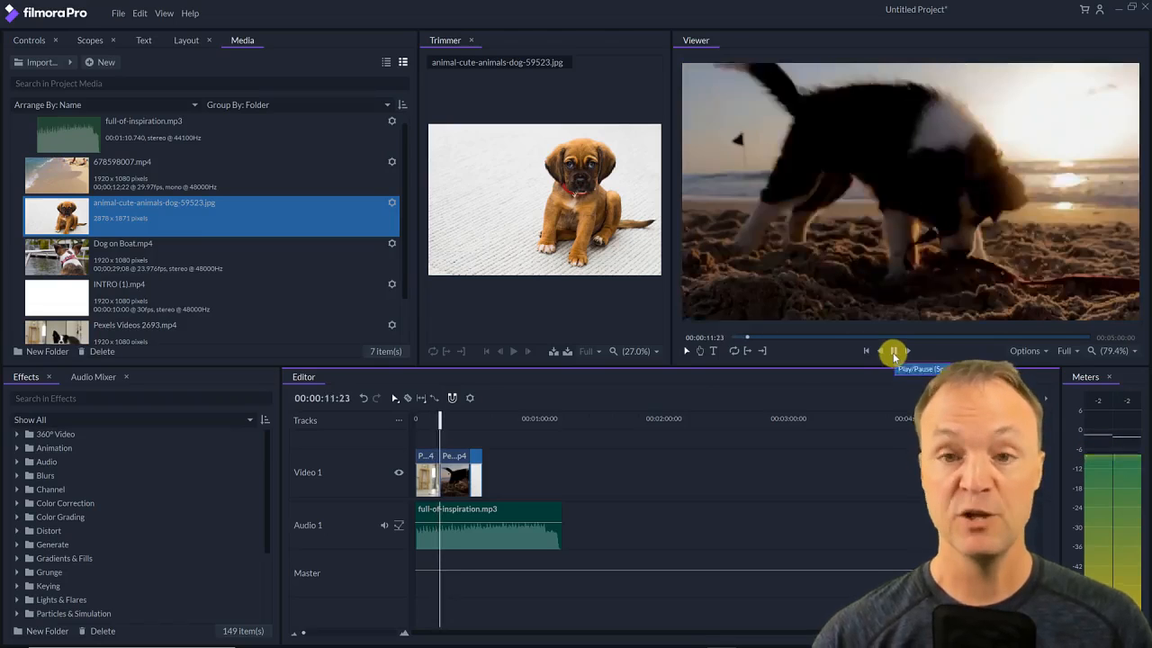
{"action": "left_click", "coordinate": [892, 354]}
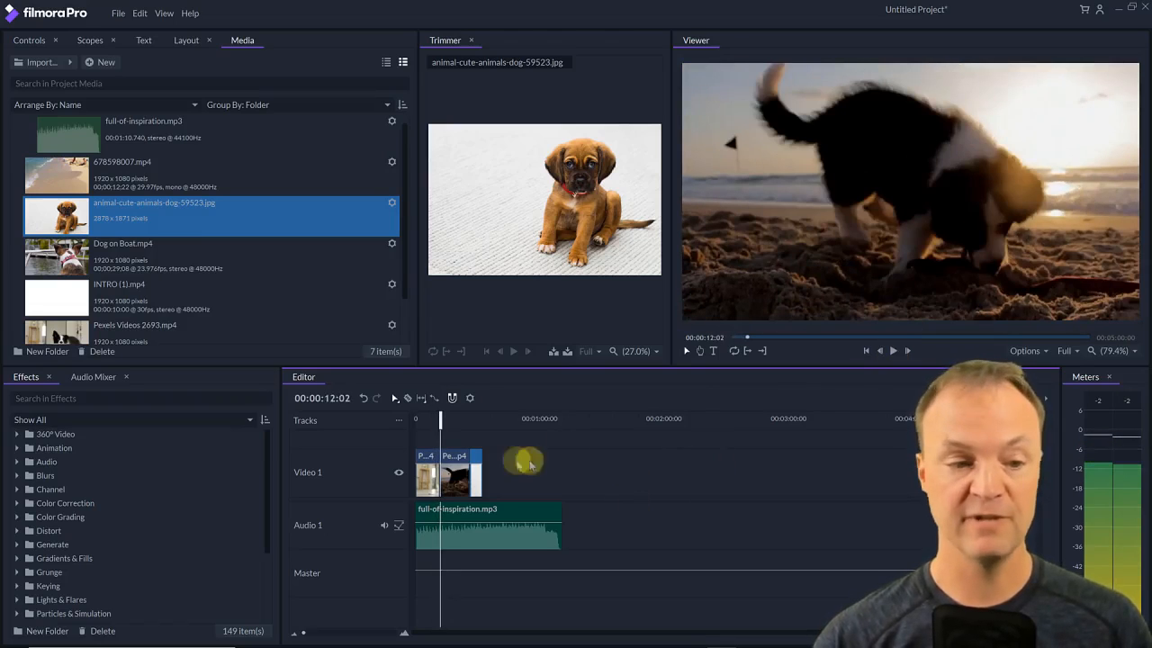
Rearrange Video 1 so the dog picture sits between the two video clips, and select all timeline clips and clear the selection
{"action": "left_click_drag", "start_coordinate": [457, 481], "coordinate": [378, 450]}
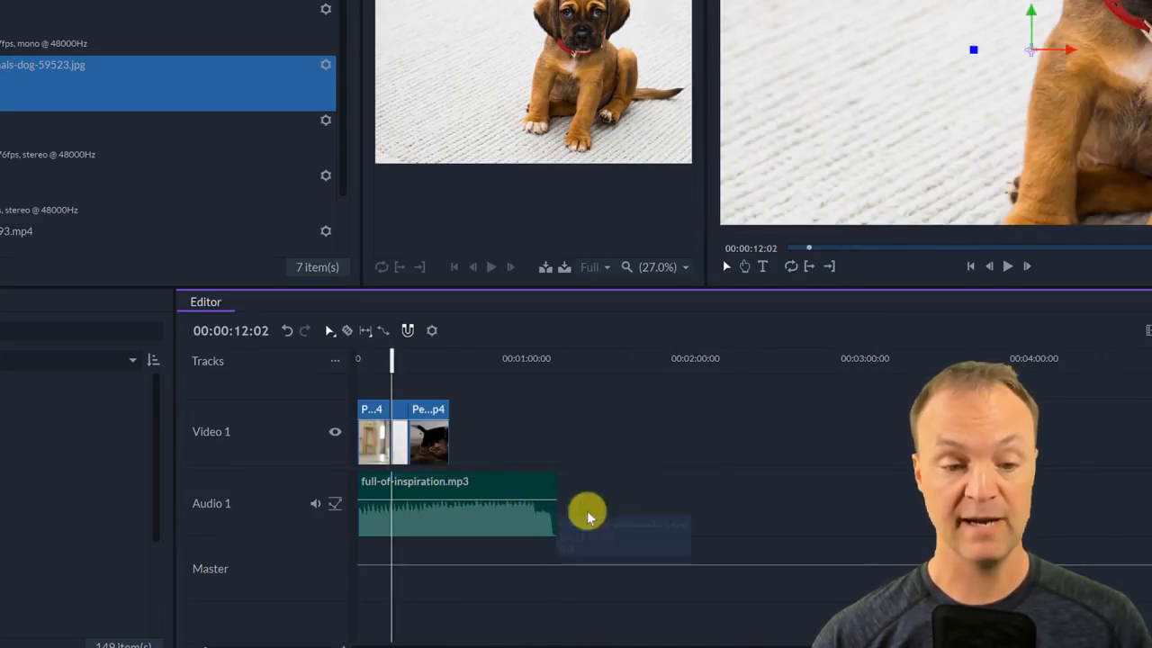
{"action": "left_click_drag", "start_coordinate": [588, 513], "coordinate": [371, 402]}
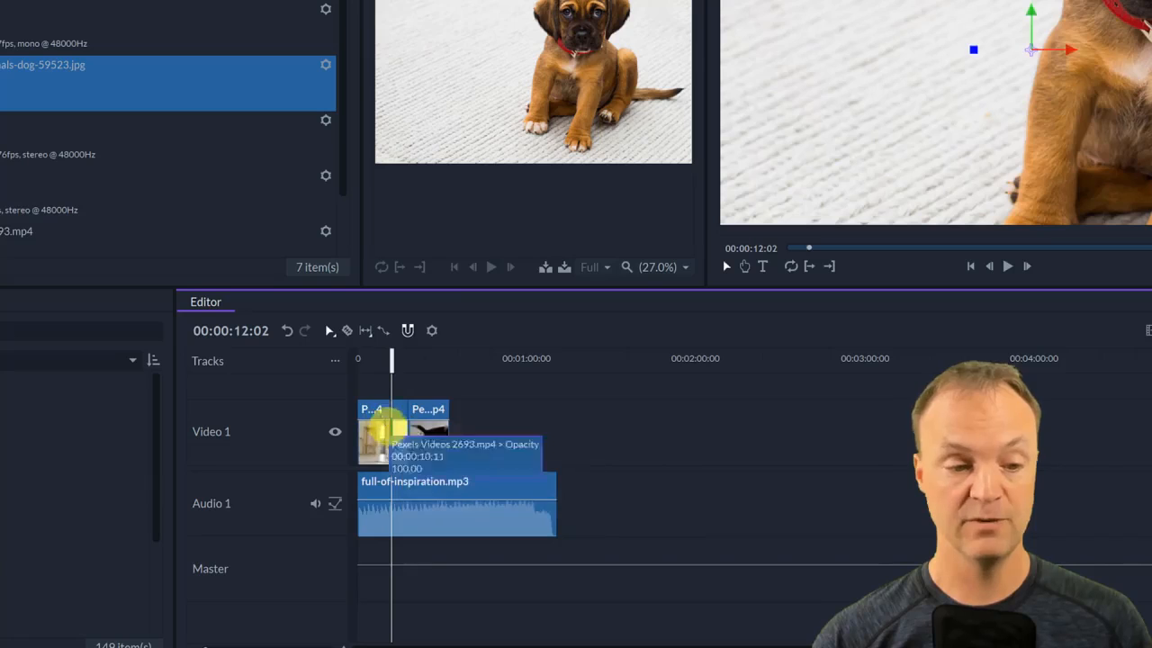
{"action": "mouse_move", "coordinate": [378, 443]}
{"action": "left_mouse_down"}
{"action": "mouse_move", "coordinate": [466, 450]}
{"action": "mouse_move", "coordinate": [376, 450]}
{"action": "left_mouse_up"}
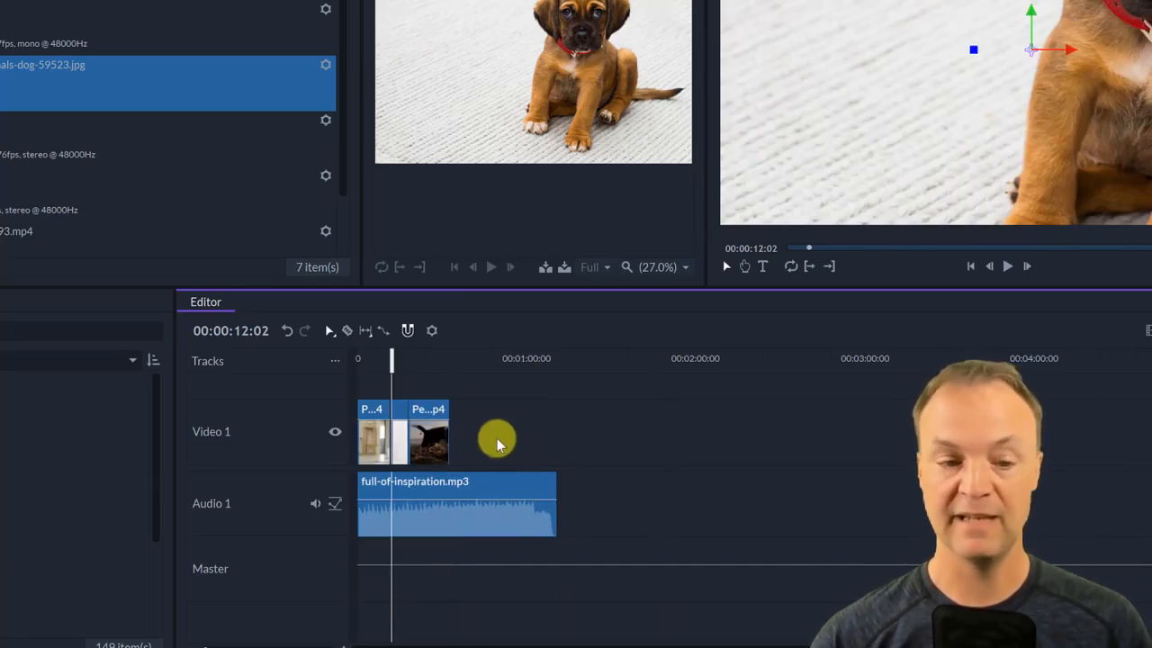
{"action": "left_click", "coordinate": [480, 442]}
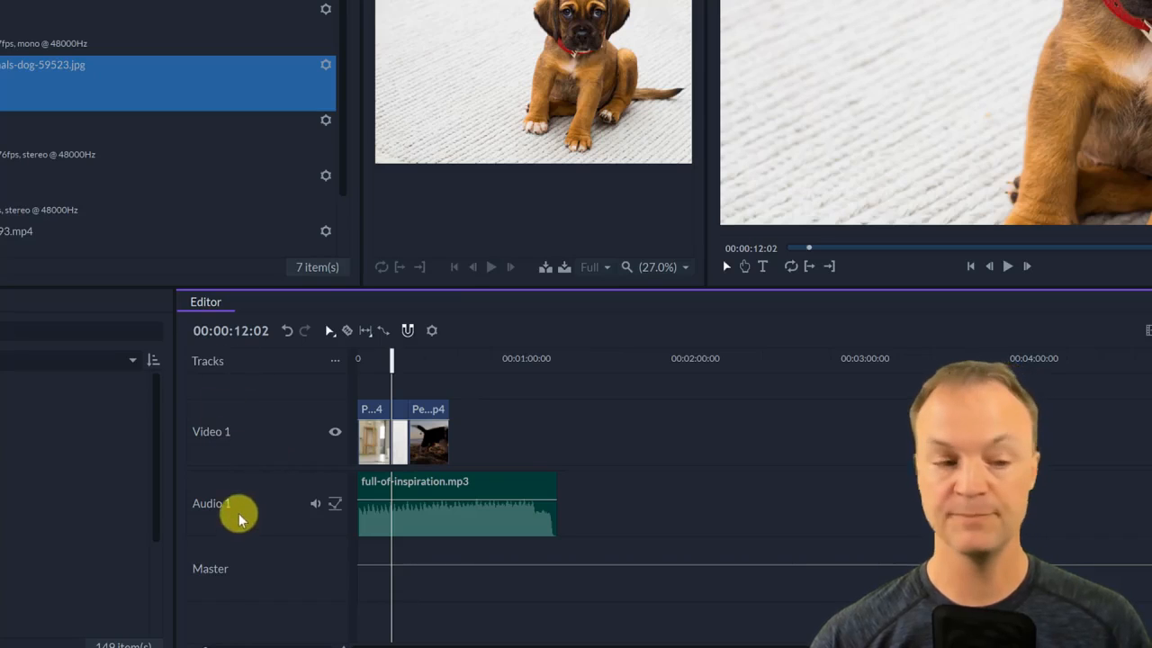
Insert a second video track above Video 1 and move Pexels Videos 2716.mp4 straight up onto it
{"action": "right_click", "coordinate": [256, 437]}
{"action": "left_click", "coordinate": [278, 445]}
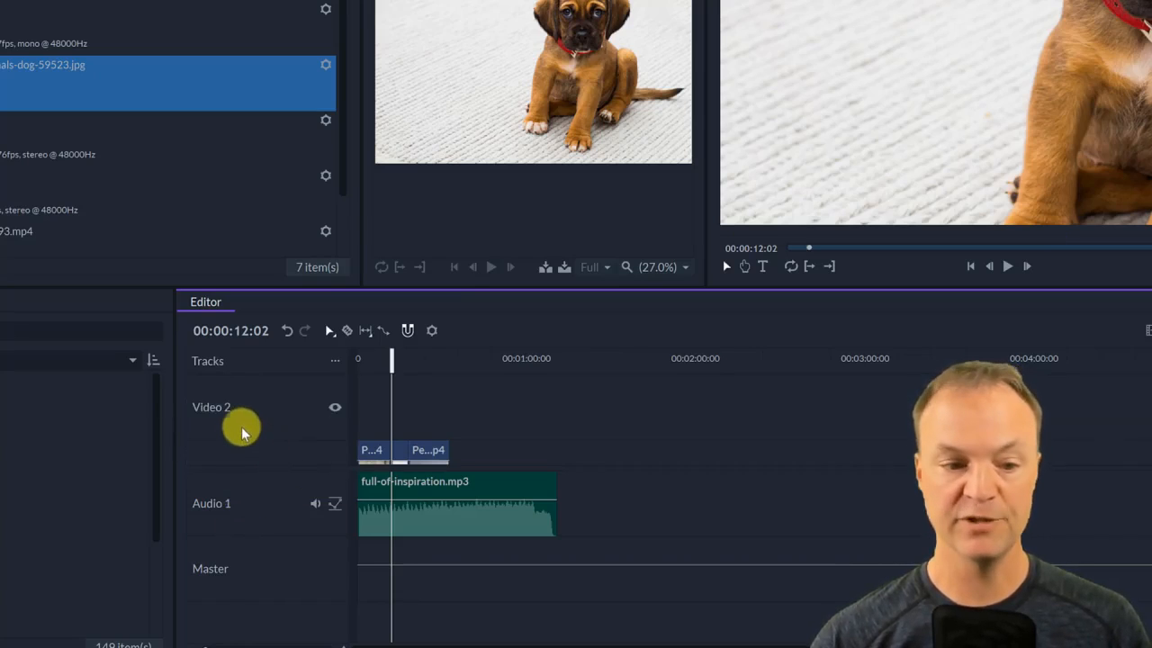
{"action": "left_click_drag", "start_coordinate": [400, 462], "coordinate": [419, 408]}
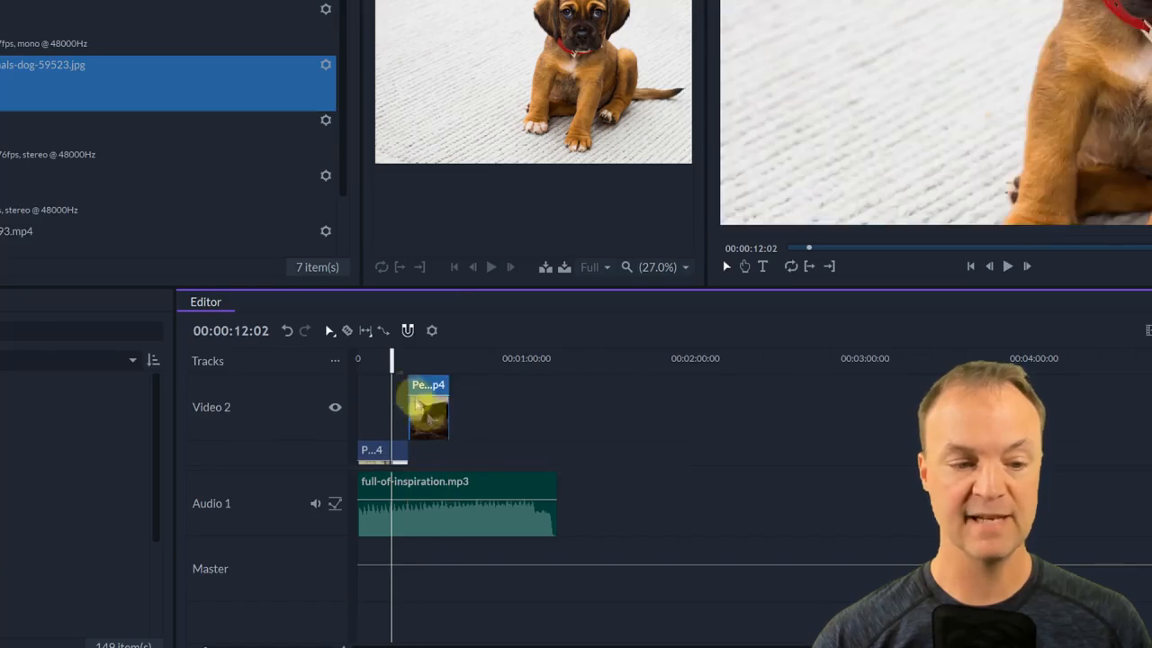
Move the playhead back into the first clip, play a few seconds of the two-track arrangement and pause
{"action": "left_click_drag", "start_coordinate": [393, 360], "coordinate": [372, 362]}
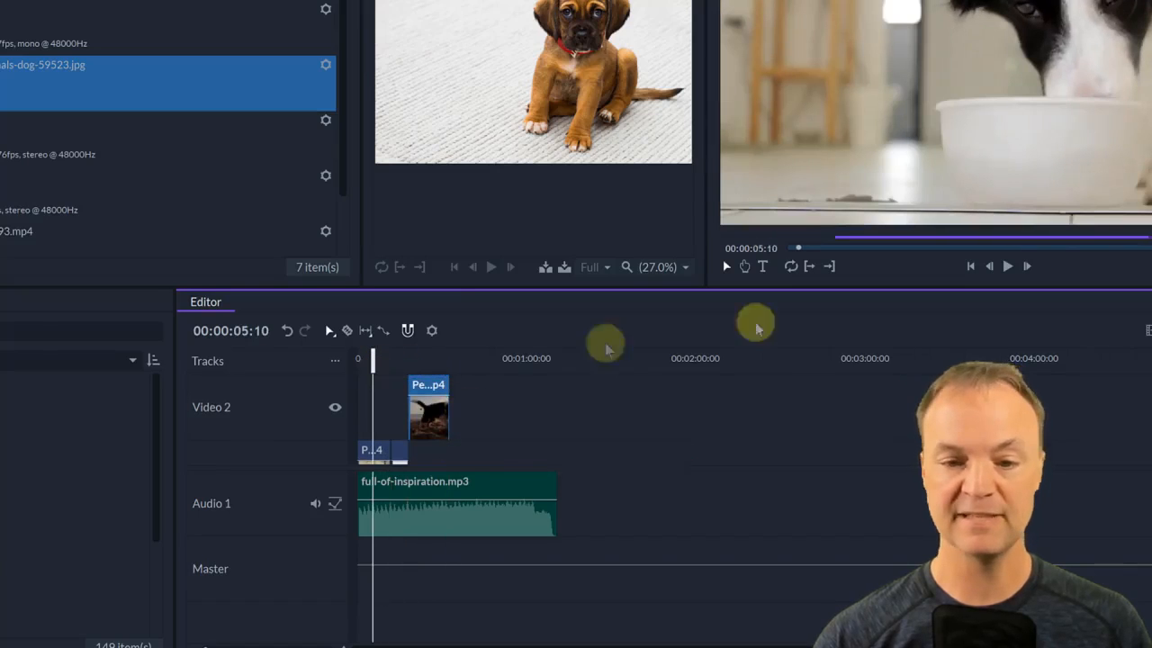
{"action": "left_click", "coordinate": [1008, 268]}
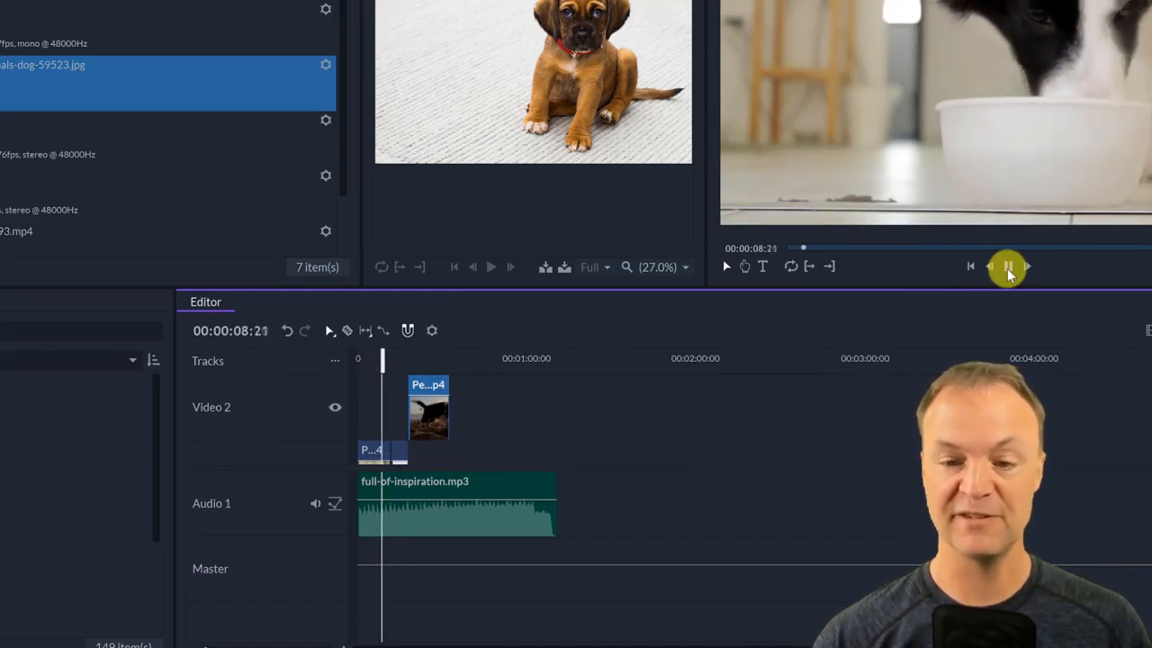
{"action": "left_click", "coordinate": [1008, 267]}
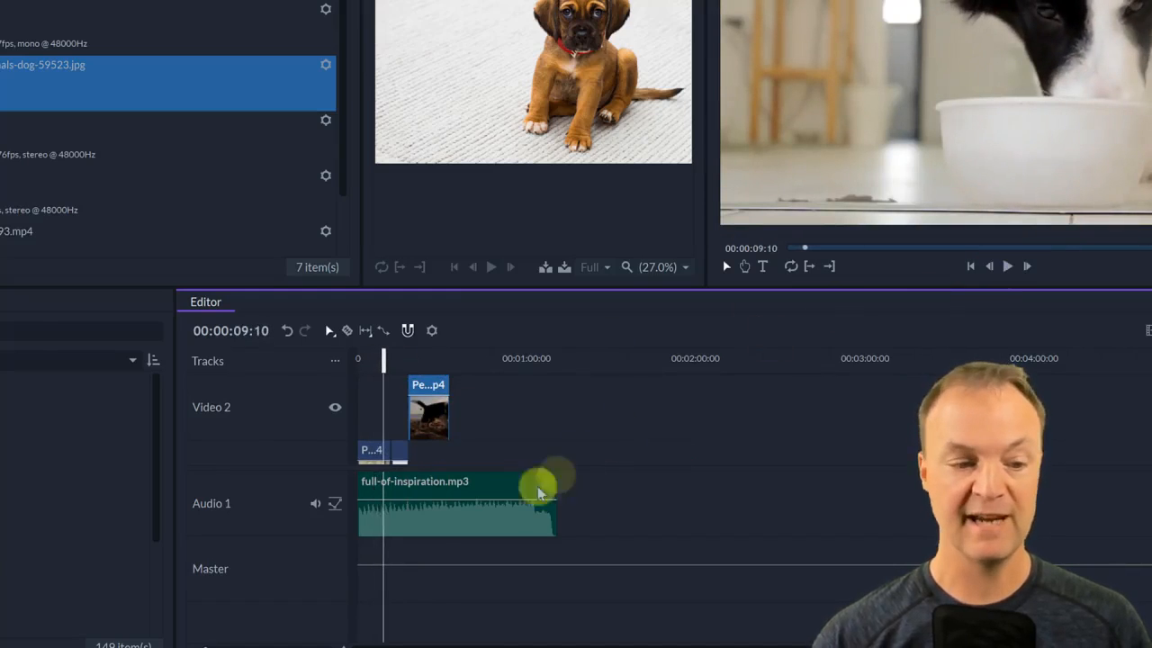
Insert a second audio track, and undo both added tracks and the clip's move to Video 2
{"action": "right_click", "coordinate": [228, 510]}
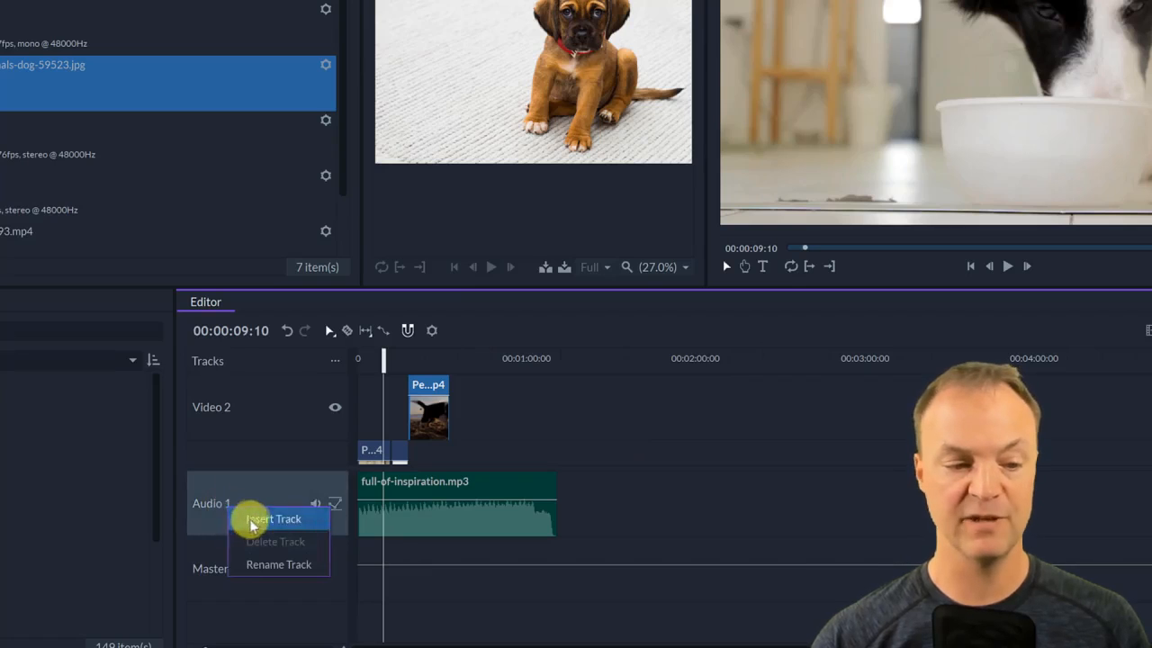
{"action": "left_click", "coordinate": [245, 518]}
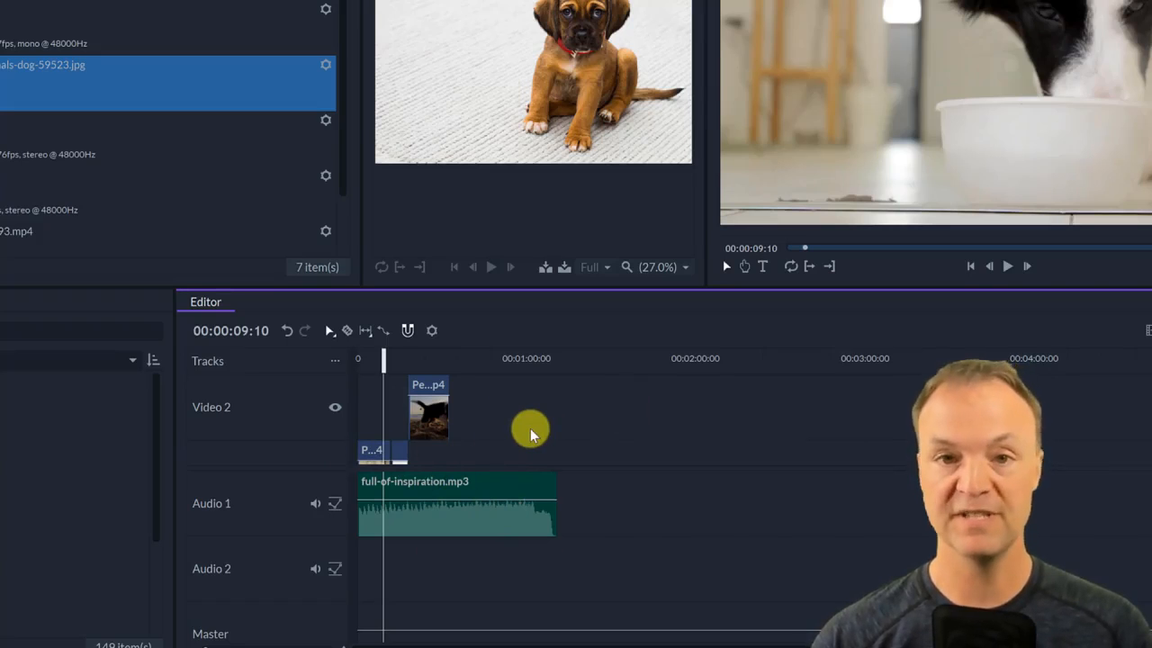
{"action": "key", "text": "ctrl+z"}
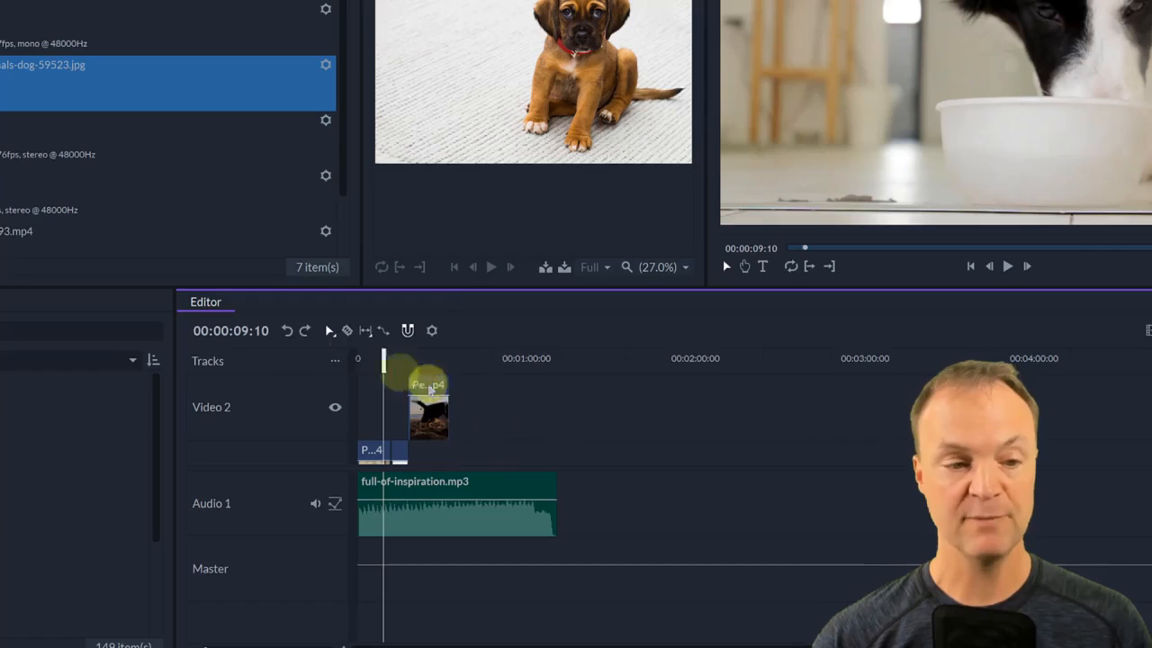
{"action": "left_click", "coordinate": [287, 331]}
{"action": "left_click", "coordinate": [288, 331]}
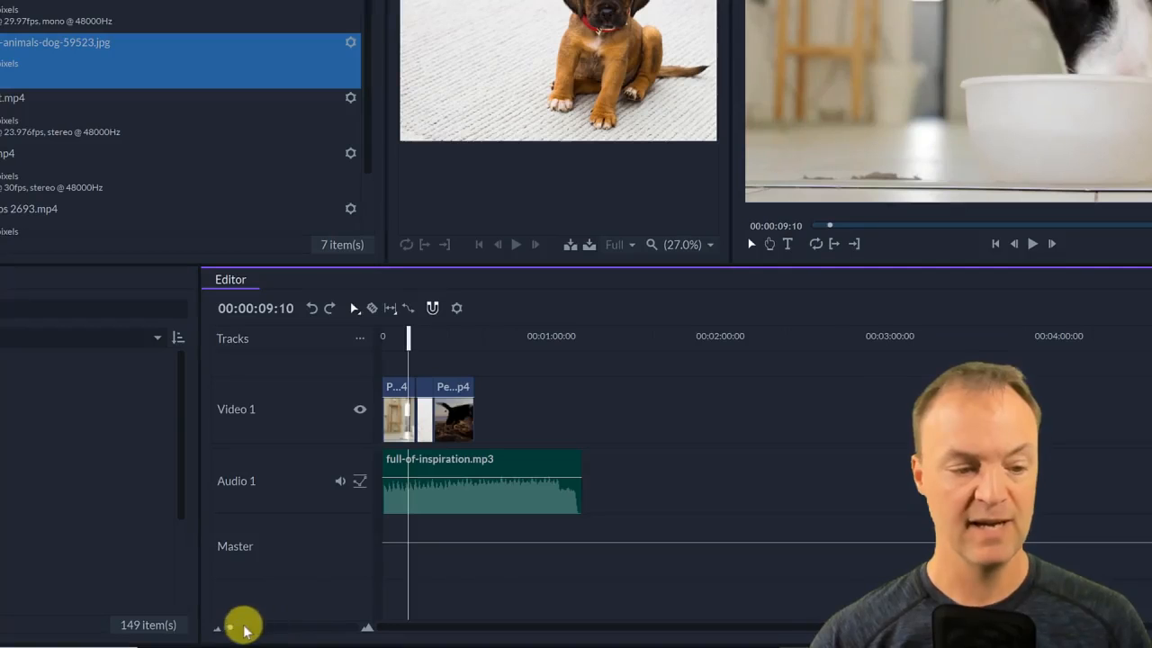
Zoom the timeline in on the first clip and scrub the playhead back through it
{"action": "left_click_drag", "start_coordinate": [231, 633], "coordinate": [249, 633]}
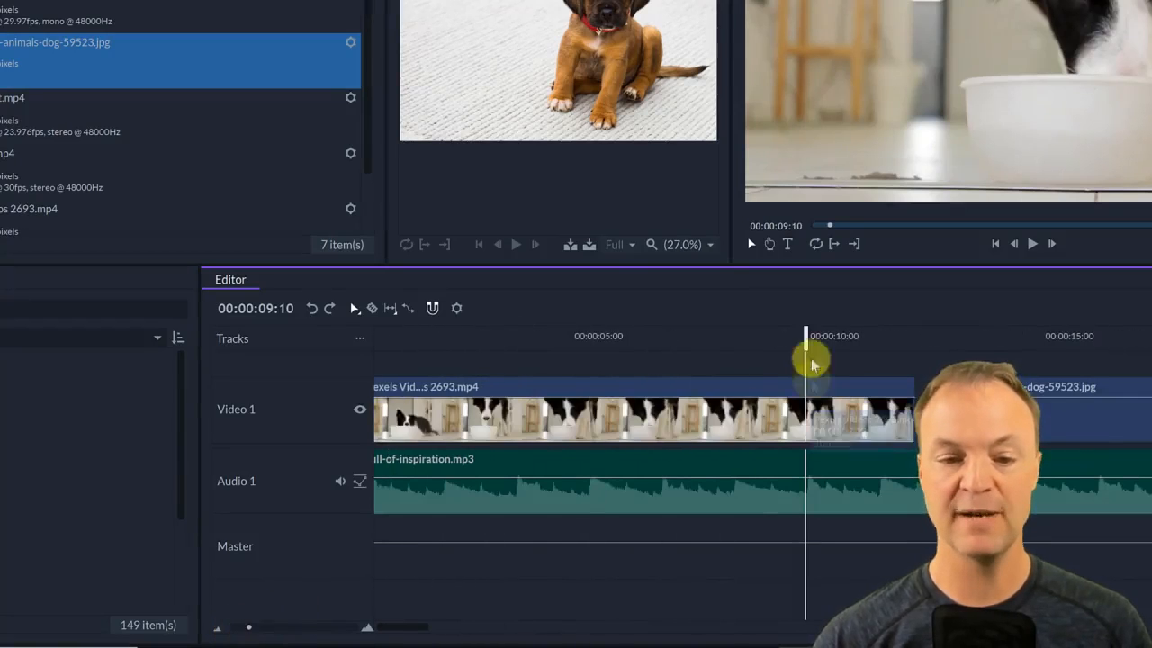
{"action": "left_click_drag", "start_coordinate": [805, 337], "coordinate": [725, 349]}
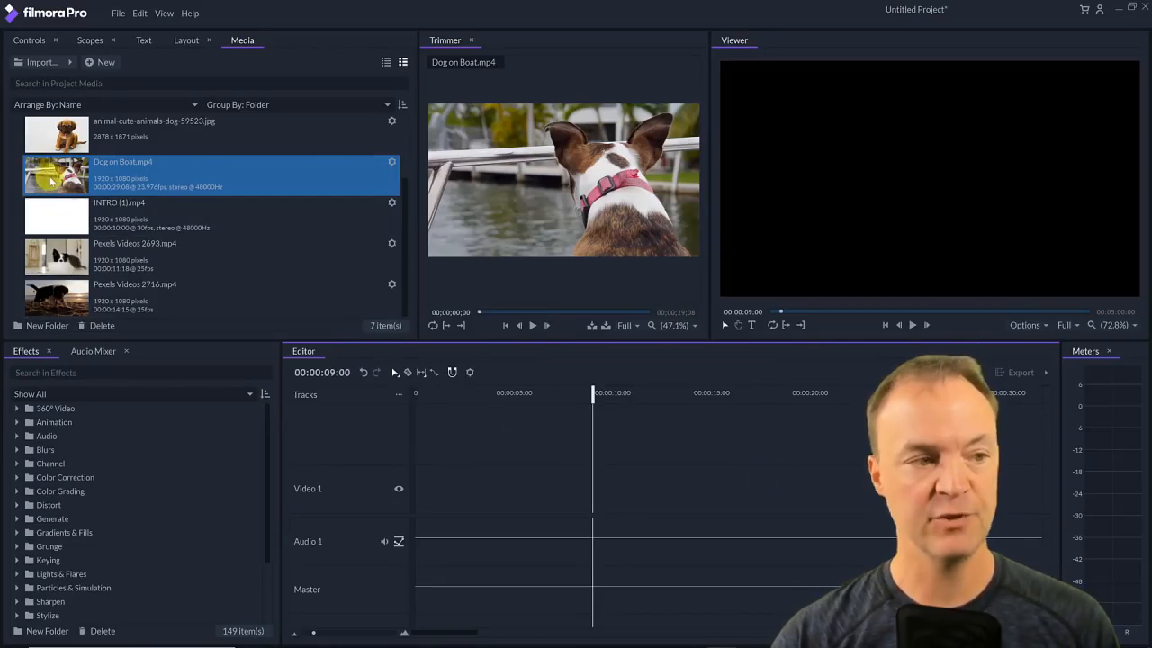
Place Dog on Boat.mp4 at the start of Video 1, accepting matching editor settings, and stack Pexels Videos 2693.mp4 above it on Video 2
{"action": "left_click_drag", "start_coordinate": [39, 177], "coordinate": [436, 529]}
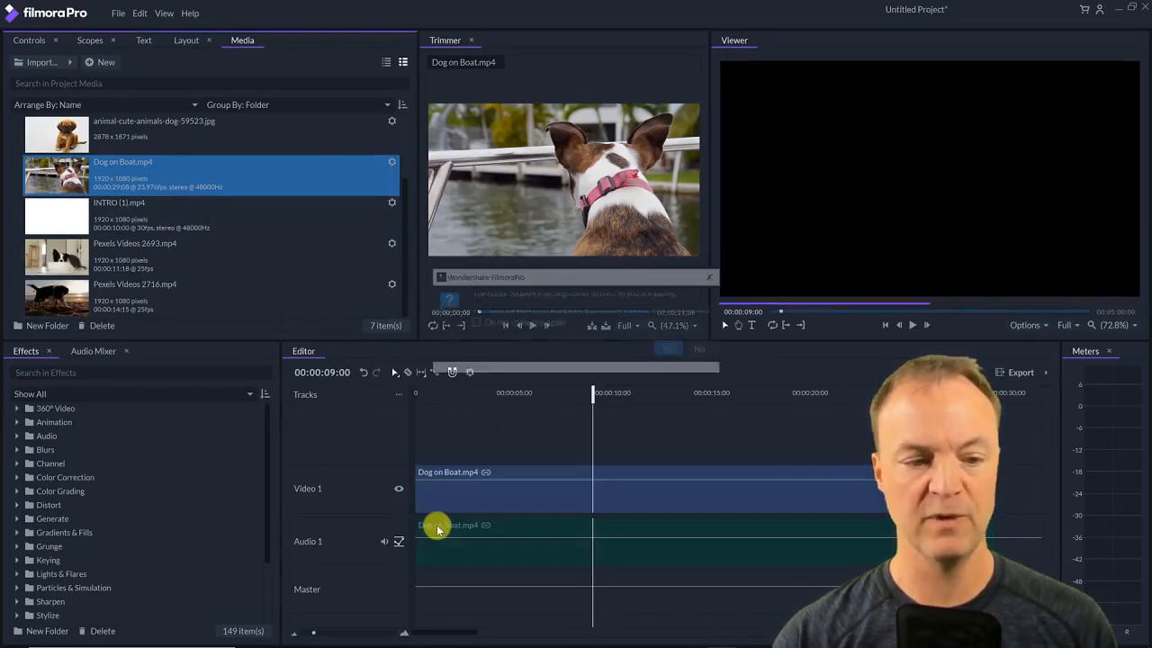
{"action": "left_click", "coordinate": [670, 360]}
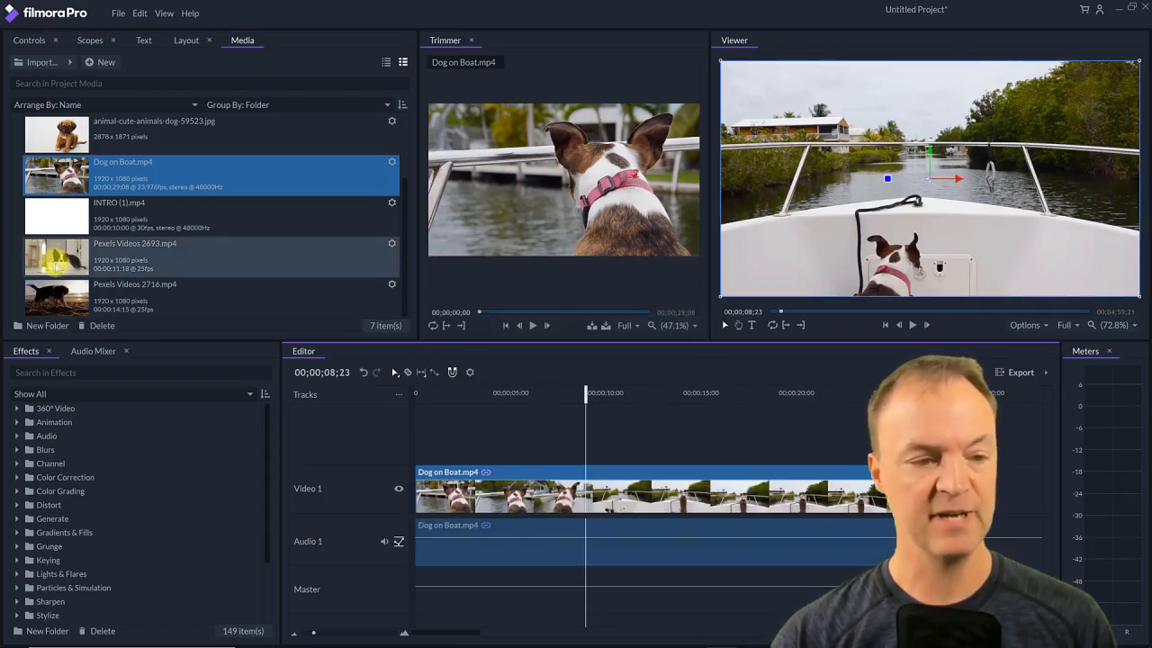
{"action": "left_click", "coordinate": [53, 263]}
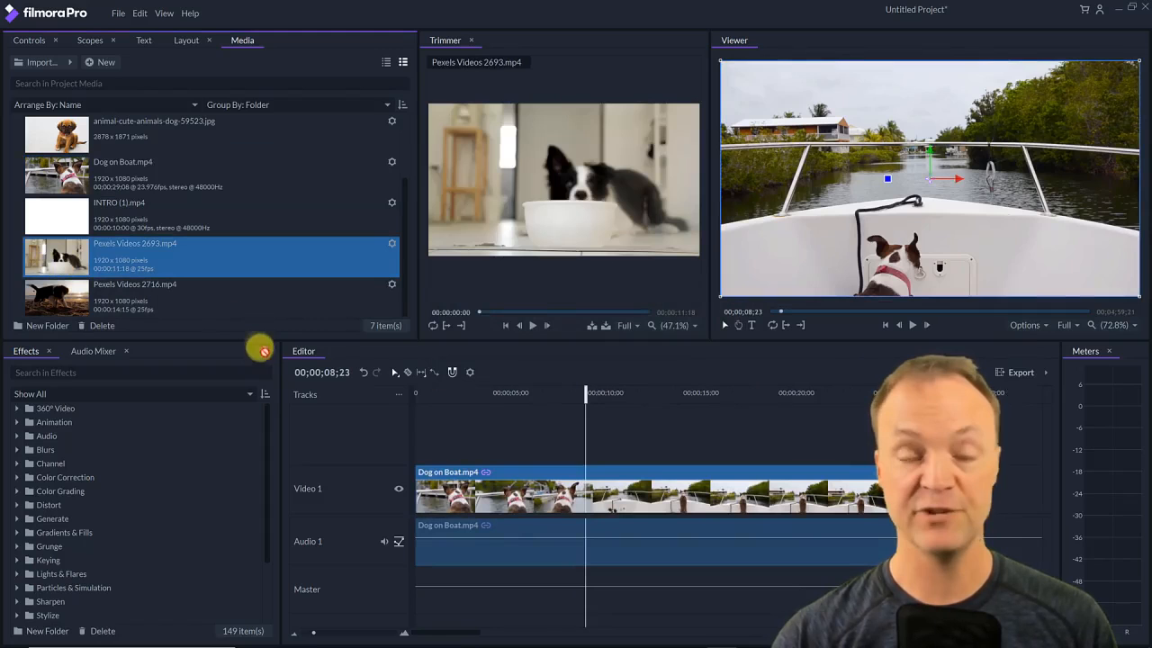
{"action": "left_click_drag", "start_coordinate": [281, 375], "coordinate": [441, 446]}
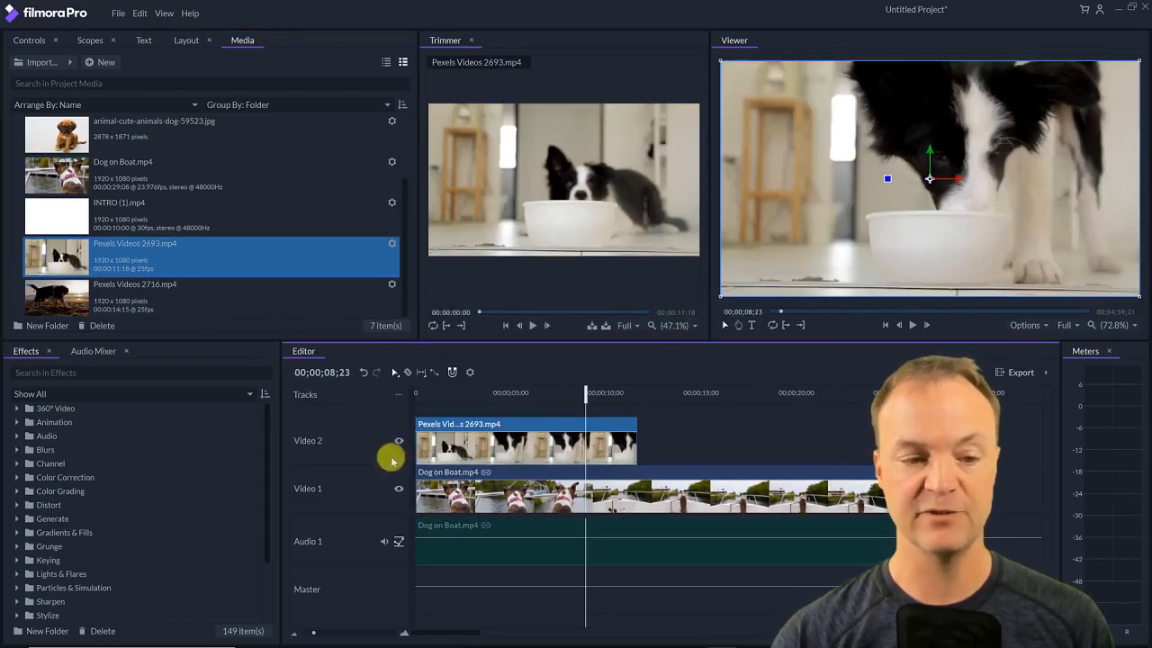
Play and scrub the timeline where the two clips overlap and past the upper clip's end to compare which track is shown
{"action": "left_click_drag", "start_coordinate": [585, 397], "coordinate": [457, 399]}
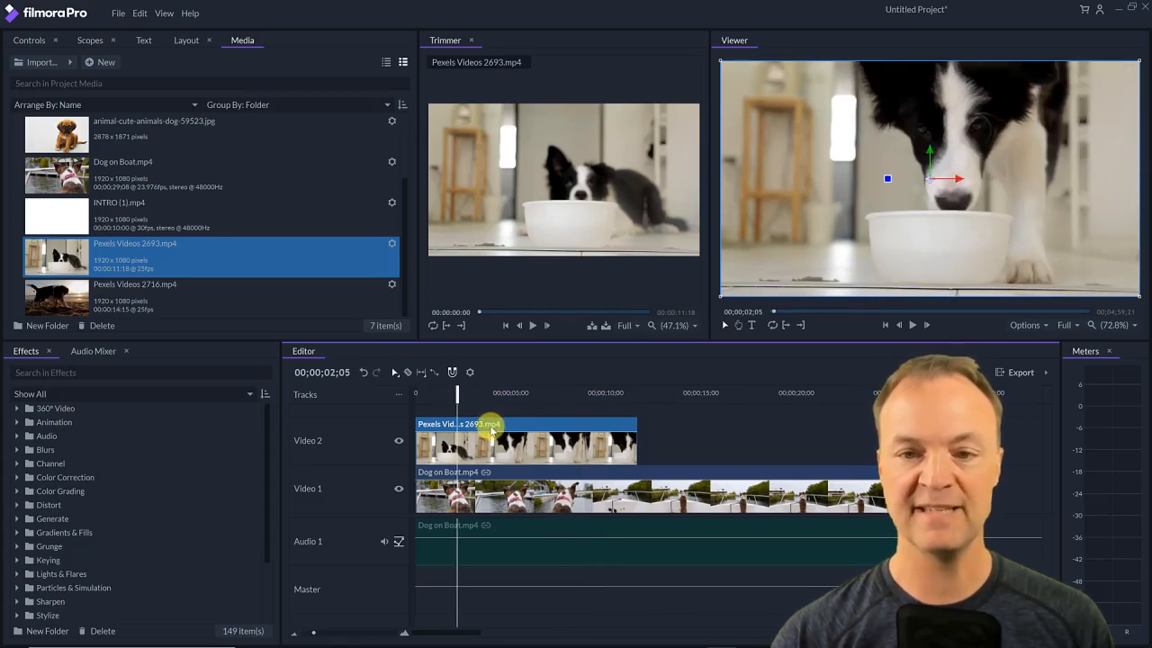
{"action": "left_click", "coordinate": [911, 326]}
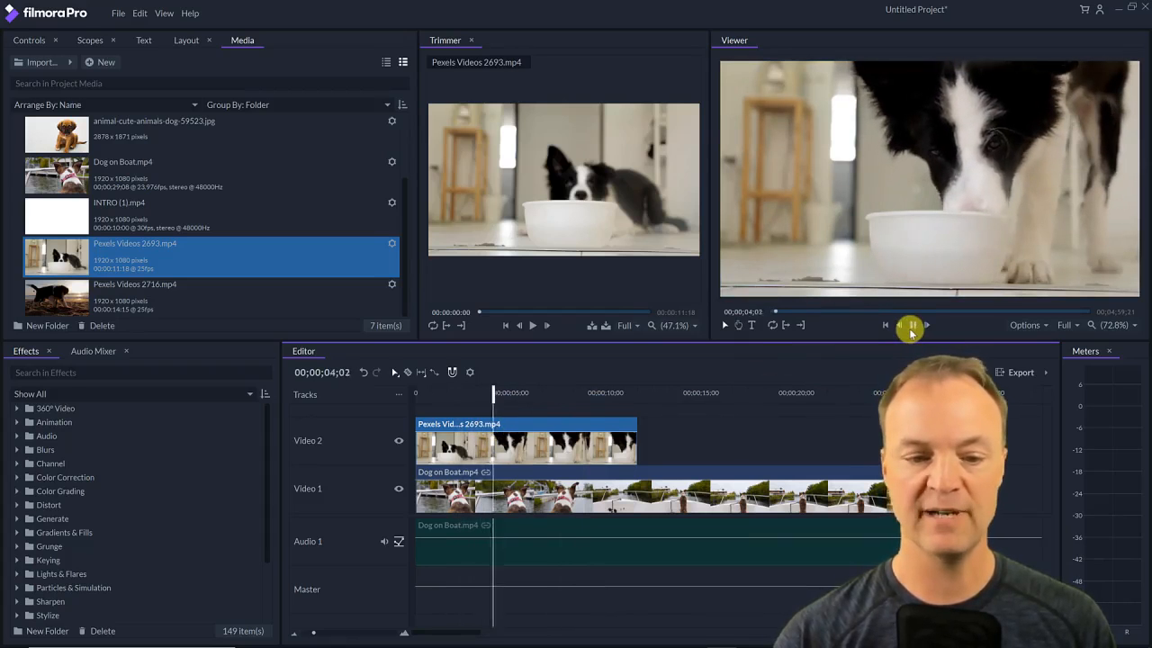
{"action": "left_click", "coordinate": [911, 327]}
{"action": "left_click_drag", "start_coordinate": [504, 398], "coordinate": [639, 393]}
{"action": "left_click", "coordinate": [913, 326]}
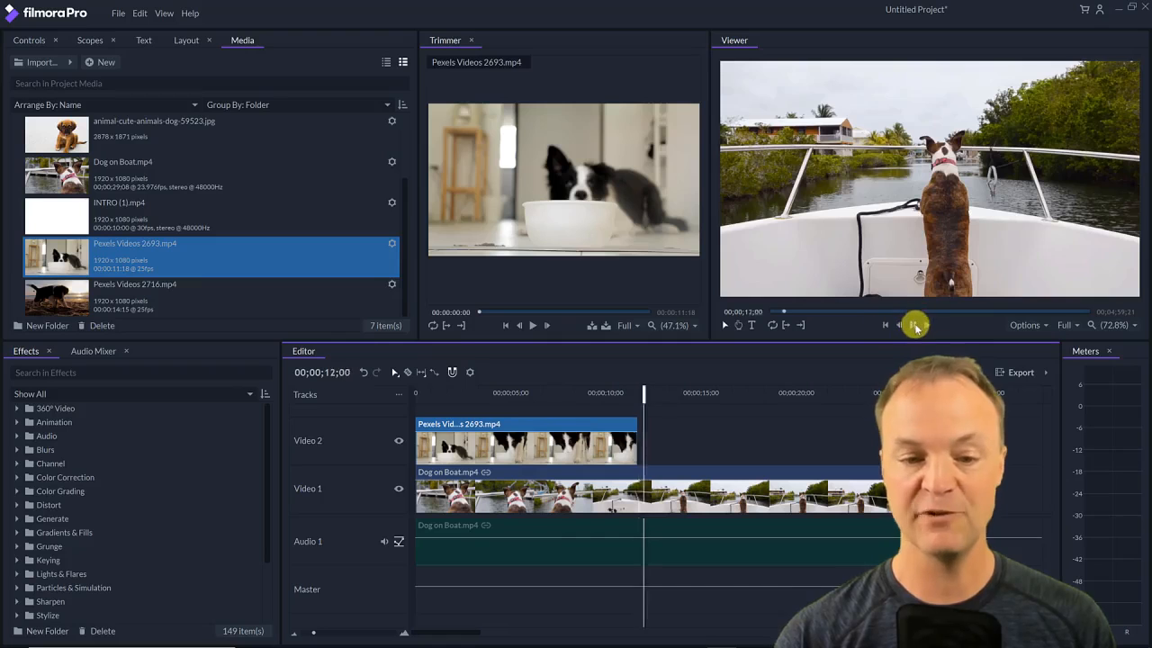
{"action": "left_click_drag", "start_coordinate": [665, 396], "coordinate": [580, 405]}
{"action": "left_click", "coordinate": [912, 325]}
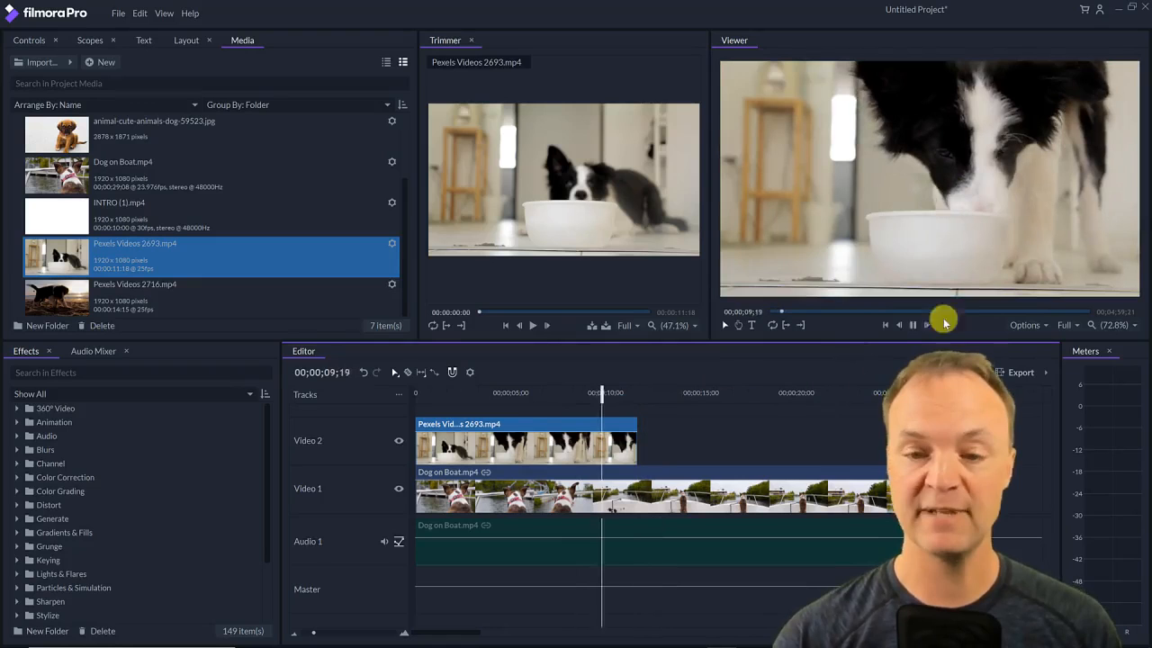
{"action": "left_click", "coordinate": [911, 325]}
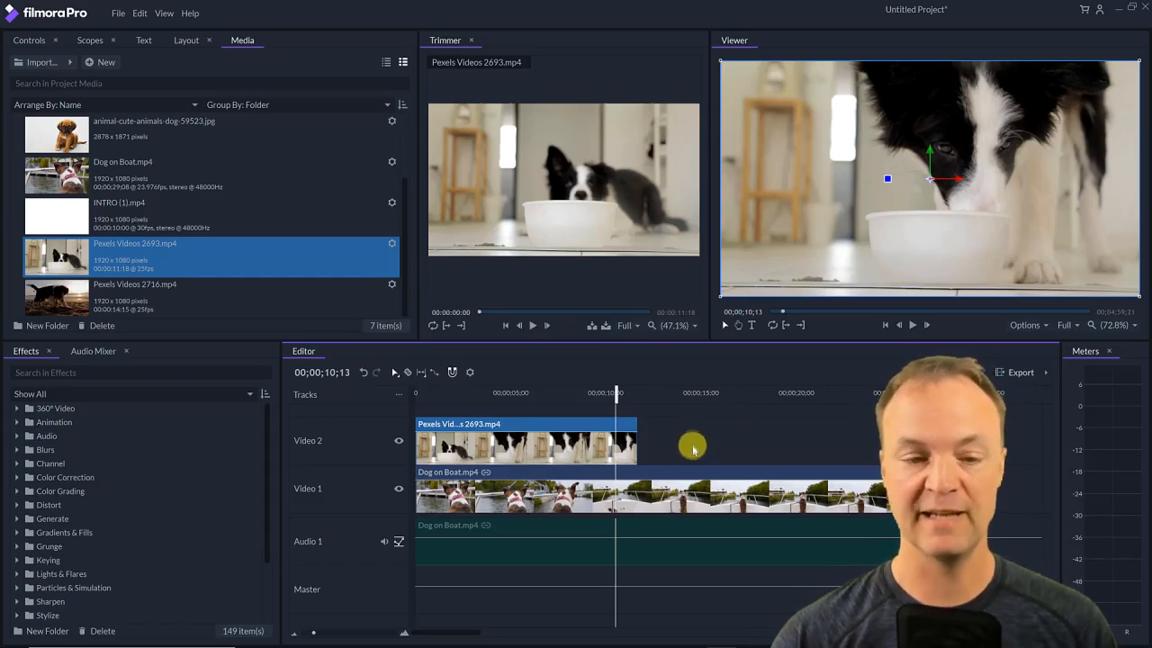
{"action": "left_click_drag", "start_coordinate": [612, 391], "coordinate": [583, 395]}
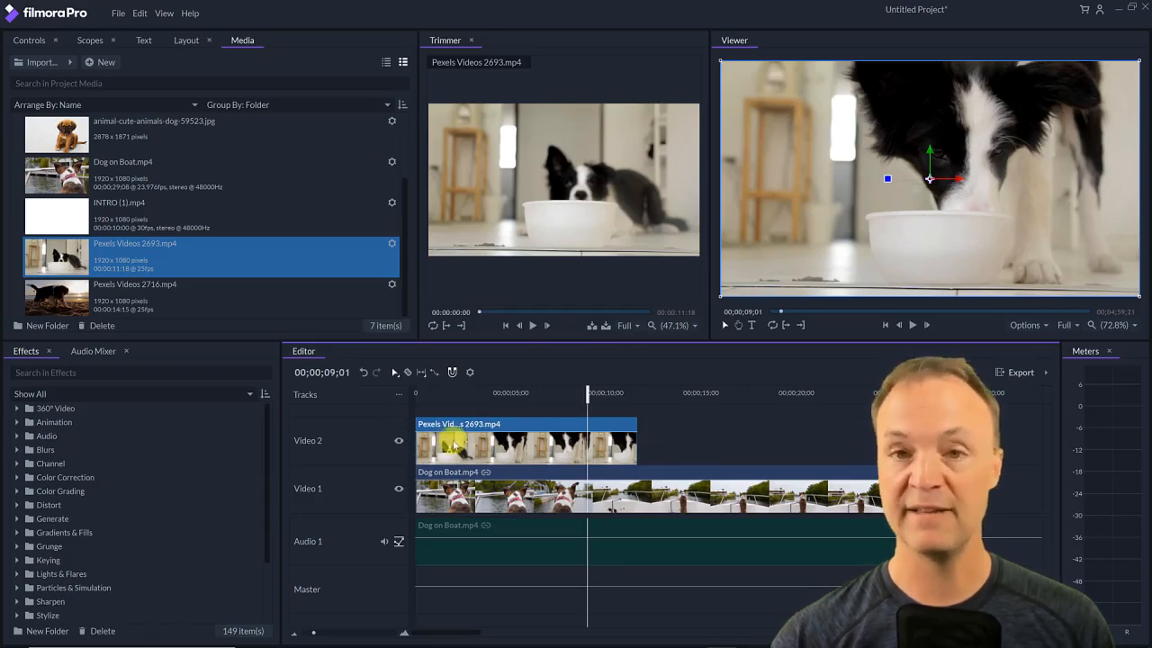
Hide the Video 2 track and scrub the playhead back to about 00;00;04;13 to preview the lower clip
{"action": "left_click", "coordinate": [398, 441]}
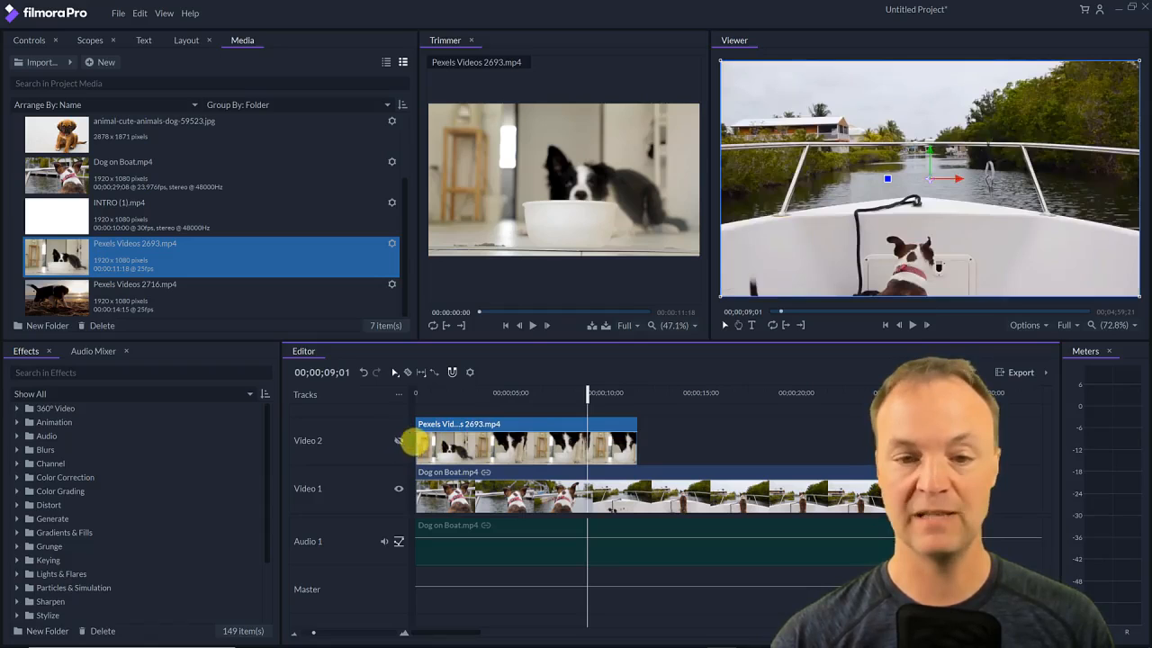
{"action": "left_click_drag", "start_coordinate": [587, 396], "coordinate": [501, 396]}
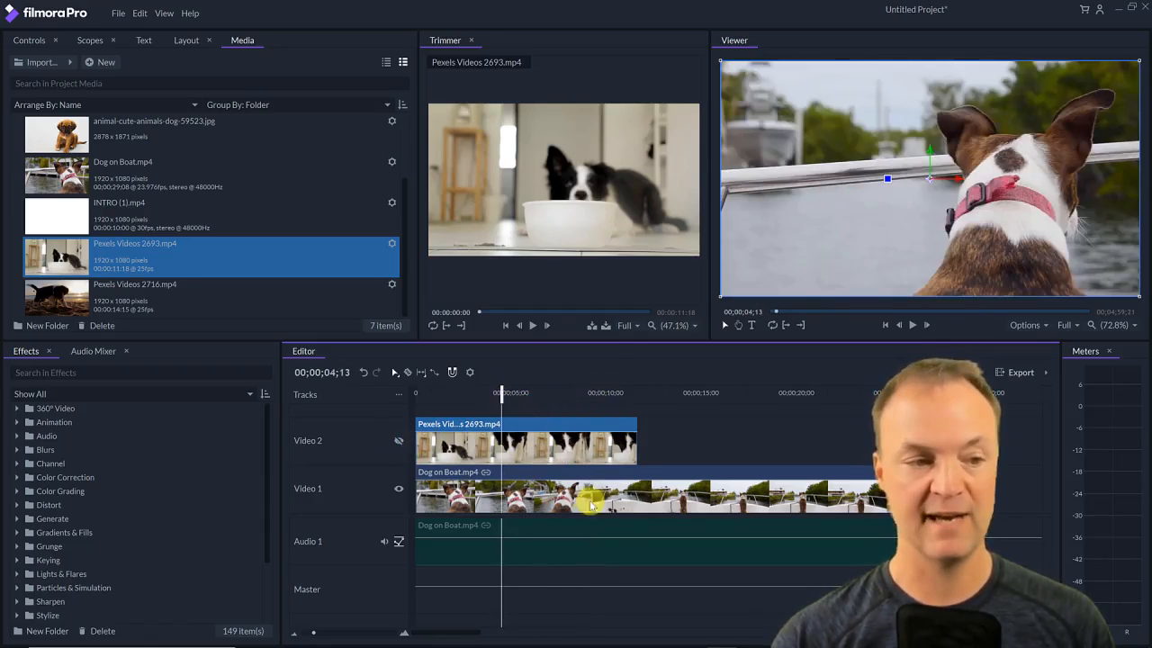
Place full-of-inspiration.mp3 at the start of Audio 1 and move the playhead back towards the beginning to preview it
{"action": "scroll", "coordinate": [160, 237], "scroll_direction": "up", "scroll_amount": 3}
{"action": "left_click_drag", "start_coordinate": [80, 156], "coordinate": [441, 549]}
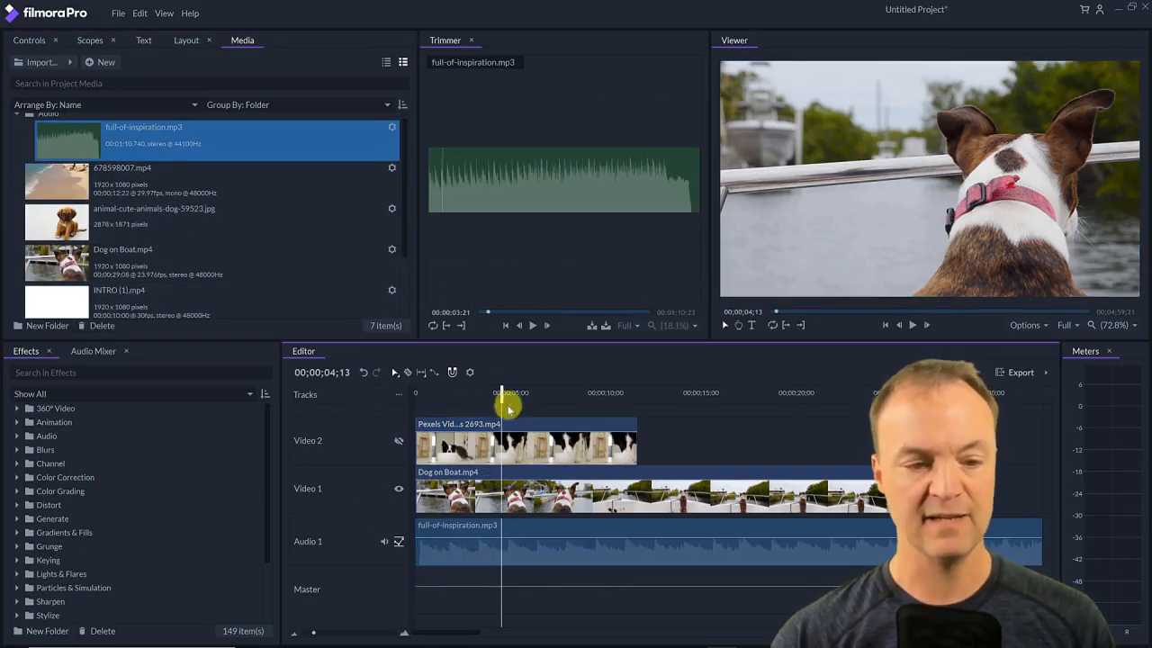
{"action": "left_click_drag", "start_coordinate": [502, 399], "coordinate": [447, 405]}
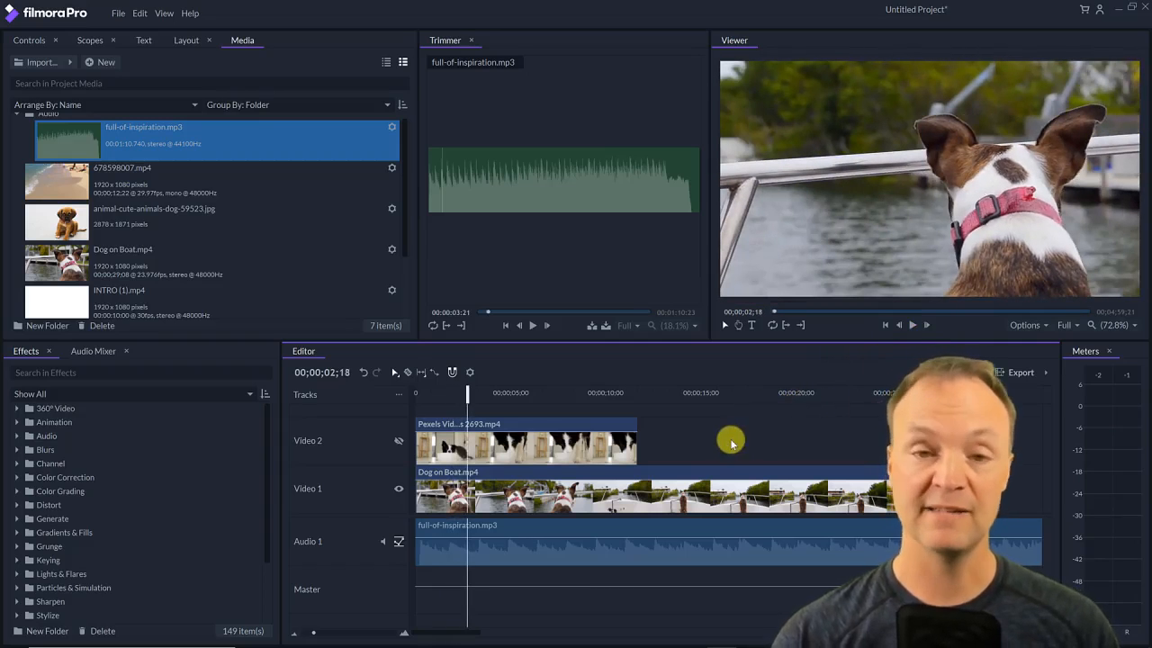
Unmute the Audio 1 track and show the Video 2 track again
{"action": "left_click", "coordinate": [382, 541]}
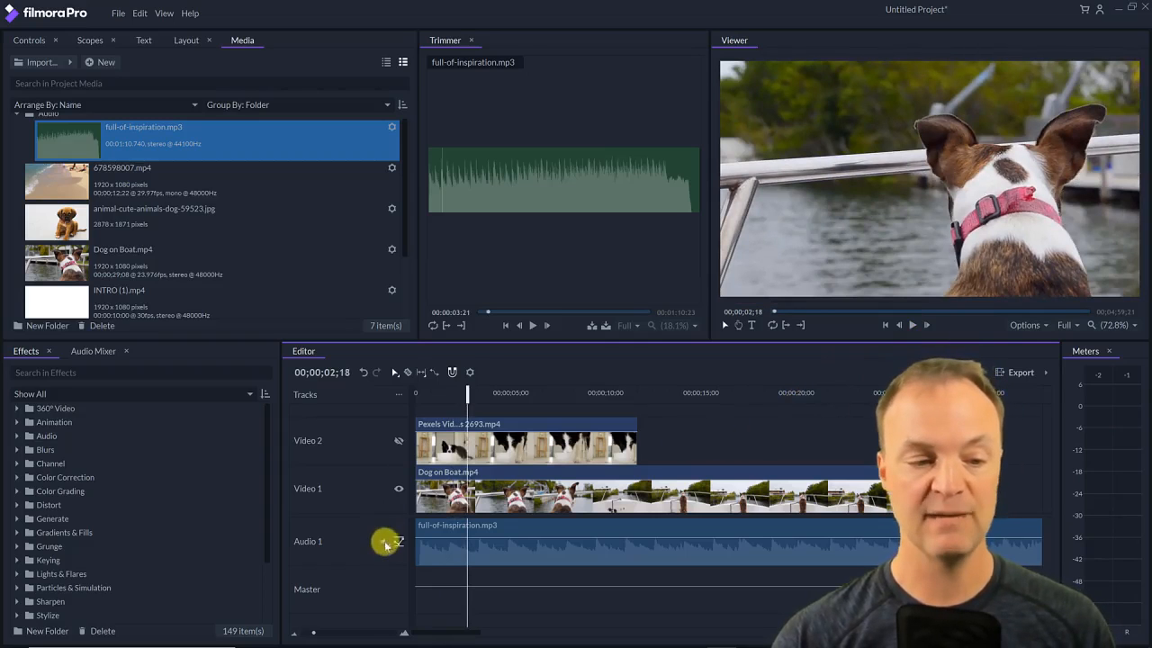
{"action": "left_click", "coordinate": [398, 442]}
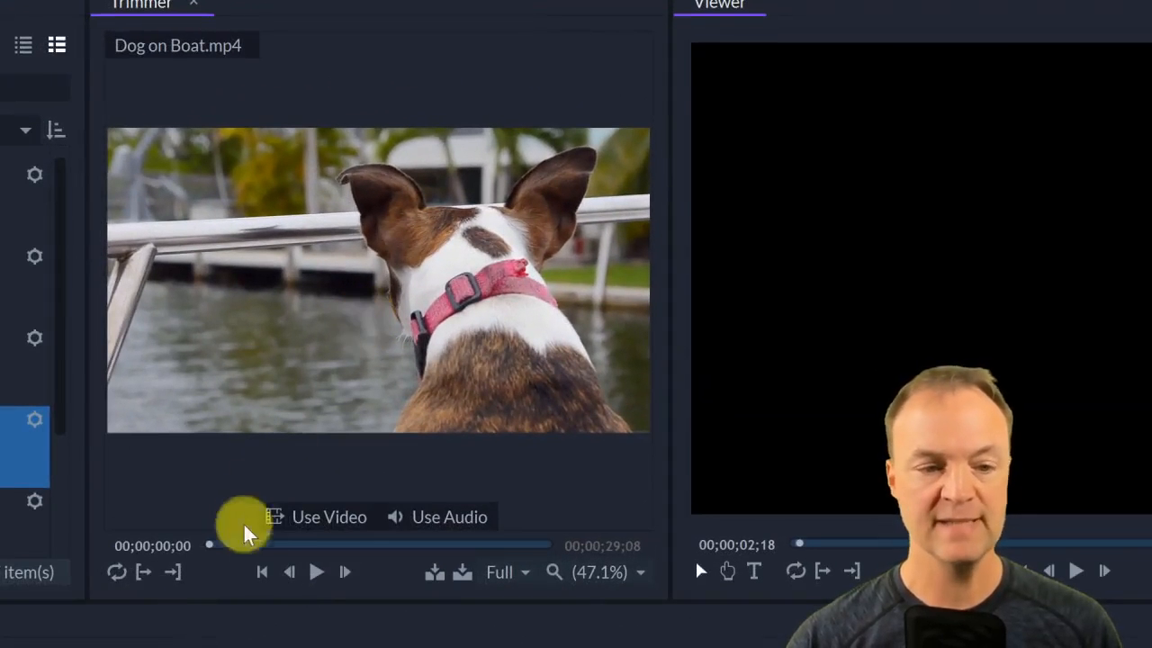
Trim Dog on Boat.mp4 in the Trimmer from about 00;00;08;05 to 00;00;20;17 and place that section on the timeline at the playhead
{"action": "left_click_drag", "start_coordinate": [209, 551], "coordinate": [304, 558]}
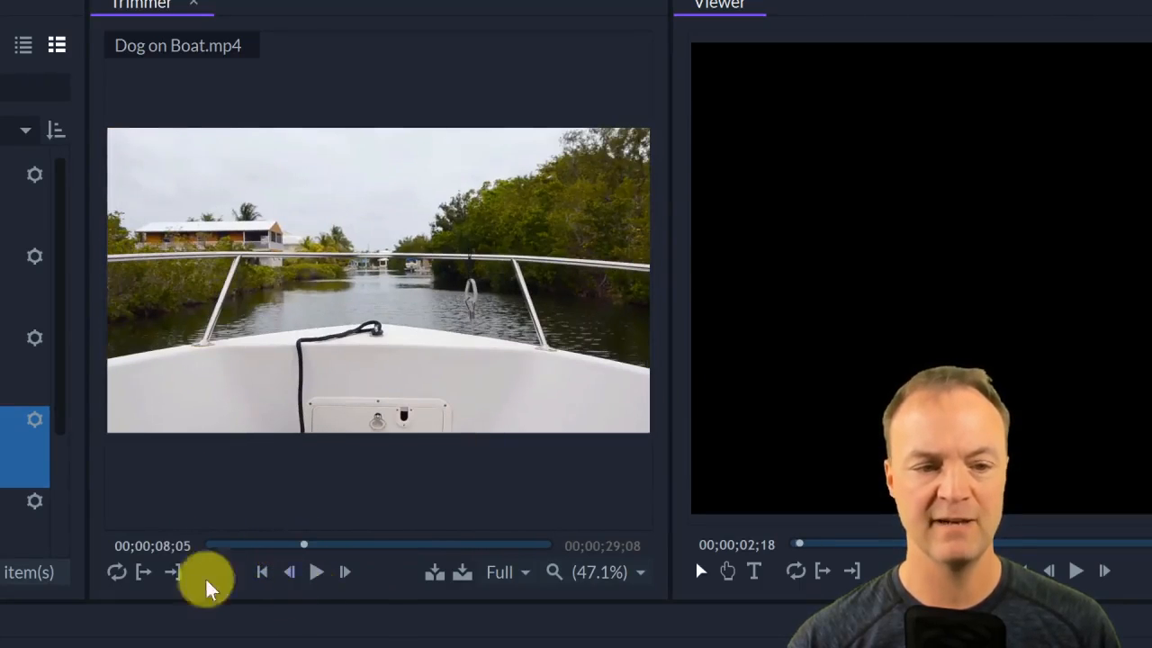
{"action": "left_click_drag", "start_coordinate": [303, 548], "coordinate": [445, 567]}
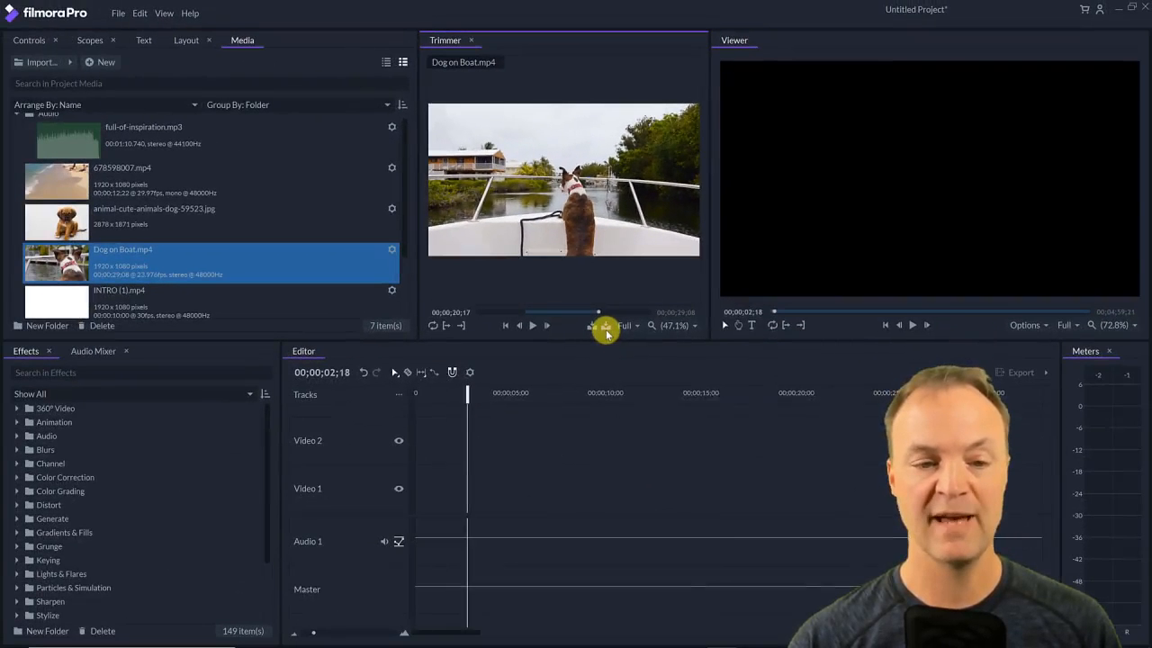
{"action": "left_click", "coordinate": [483, 543]}
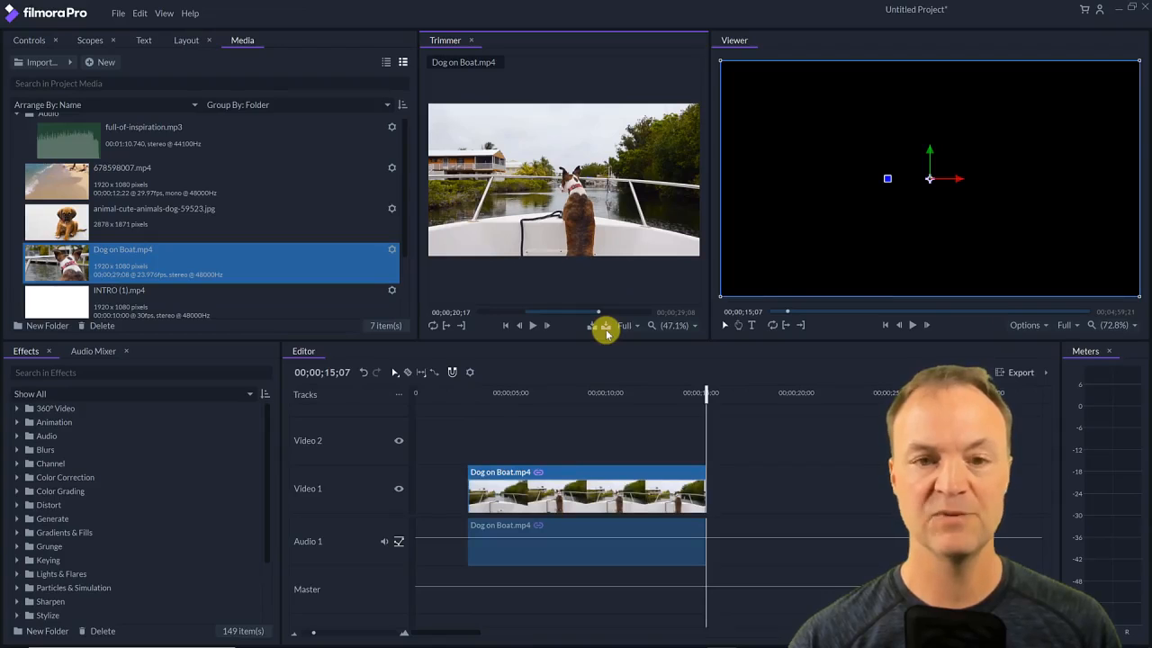
Play the trimmed Dog on Boat clip on the timeline from its beginning for a few seconds
{"action": "left_click_drag", "start_coordinate": [704, 398], "coordinate": [471, 413]}
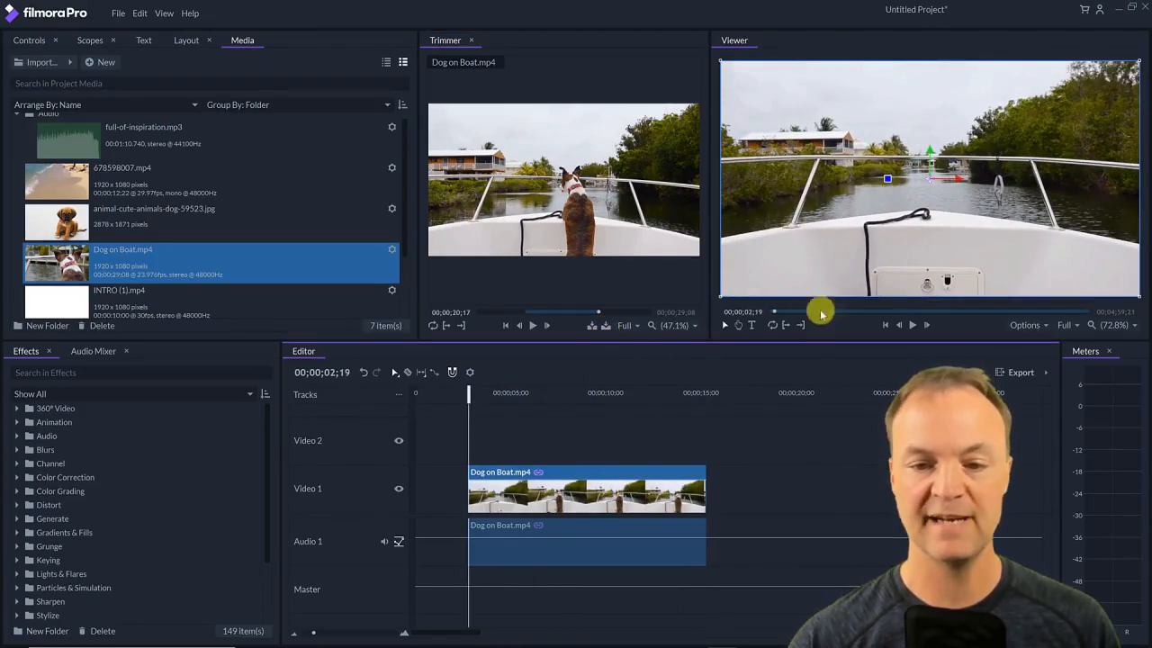
{"action": "left_click", "coordinate": [912, 329]}
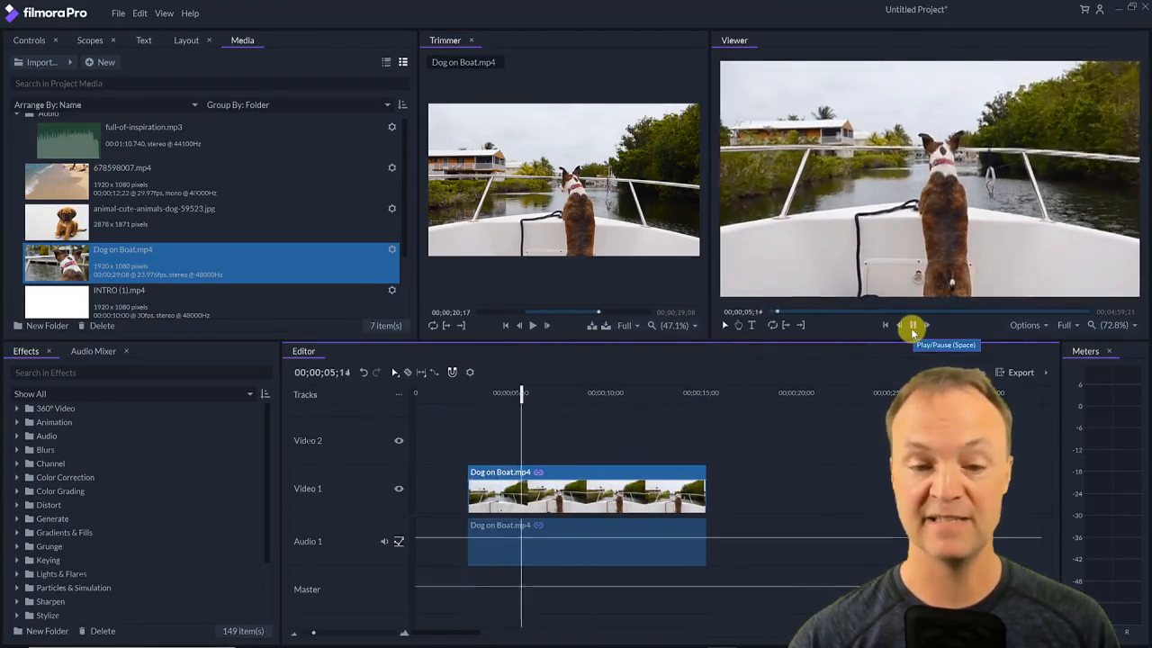
{"action": "left_click", "coordinate": [909, 329]}
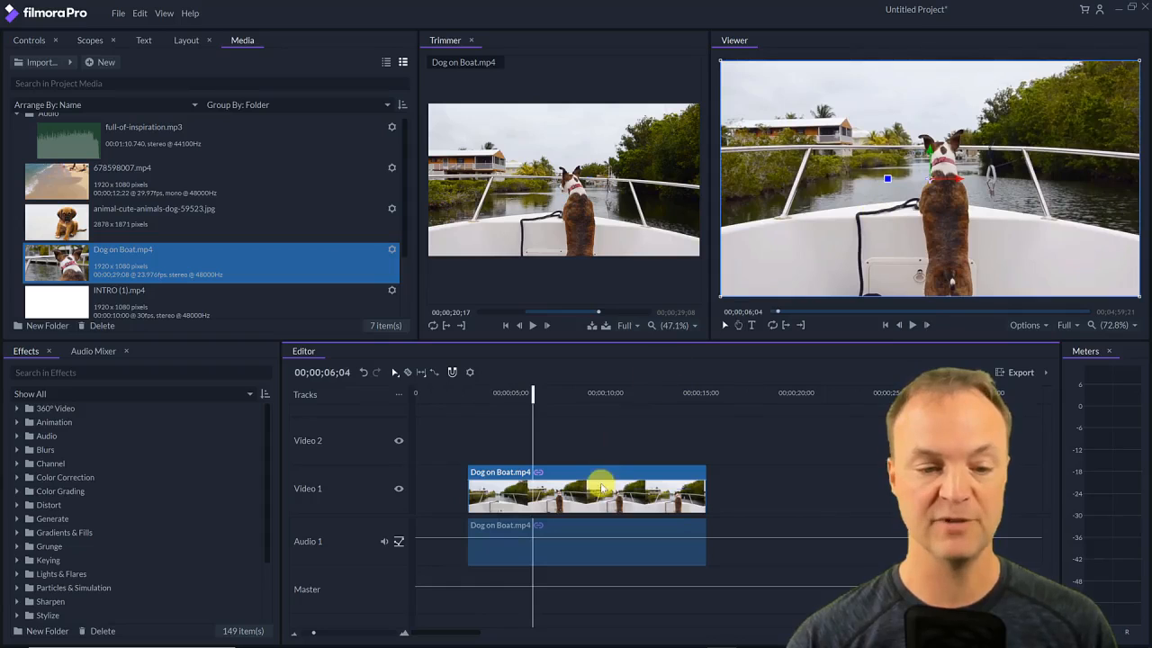
Move the Dog on Boat clip to the start of Video 1 and place Pexels Videos 2693.mp4 on the same track at about 15 seconds
{"action": "left_click_drag", "start_coordinate": [636, 481], "coordinate": [576, 475]}
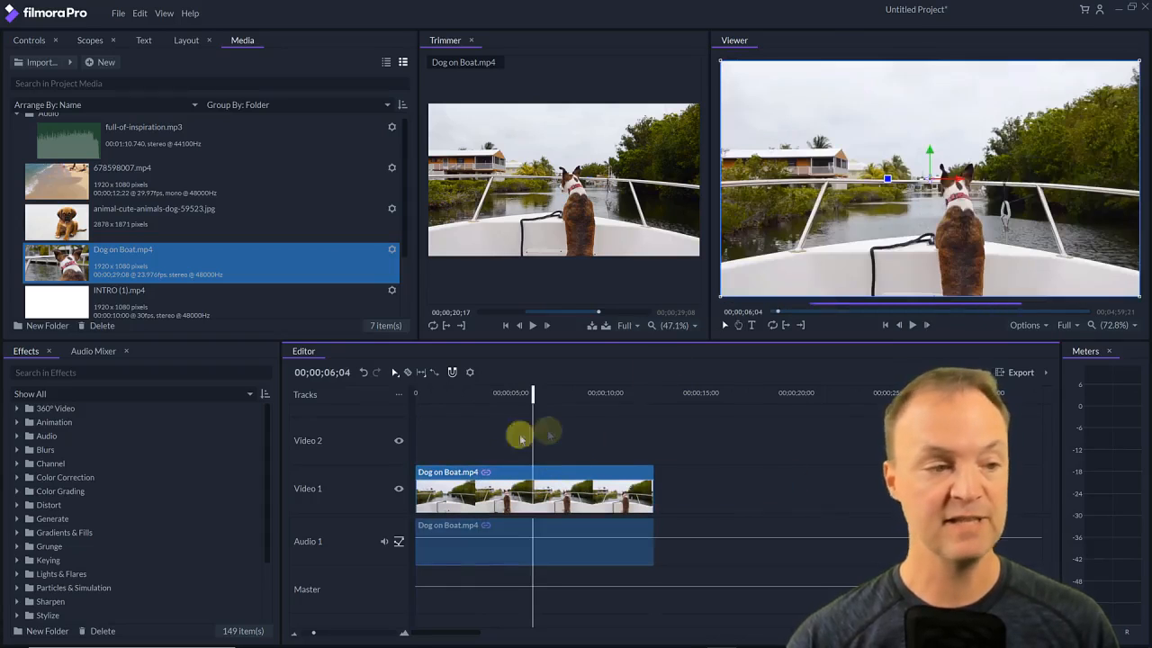
{"action": "scroll", "coordinate": [110, 261], "scroll_direction": "down", "scroll_amount": 2}
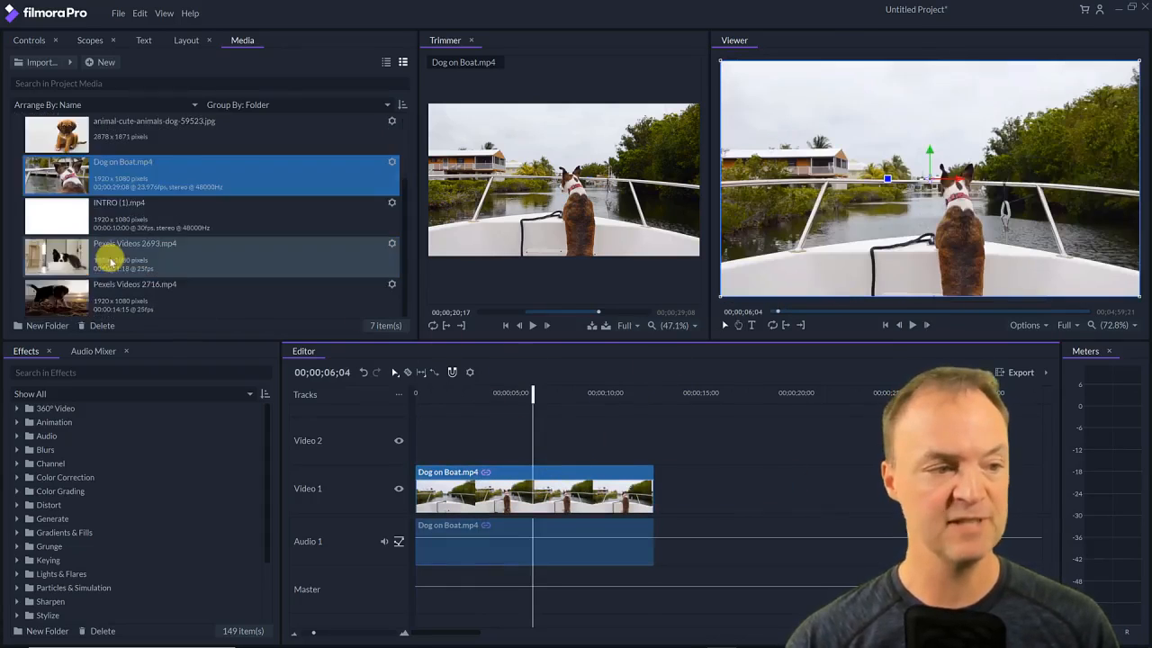
{"action": "left_click_drag", "start_coordinate": [101, 261], "coordinate": [716, 533]}
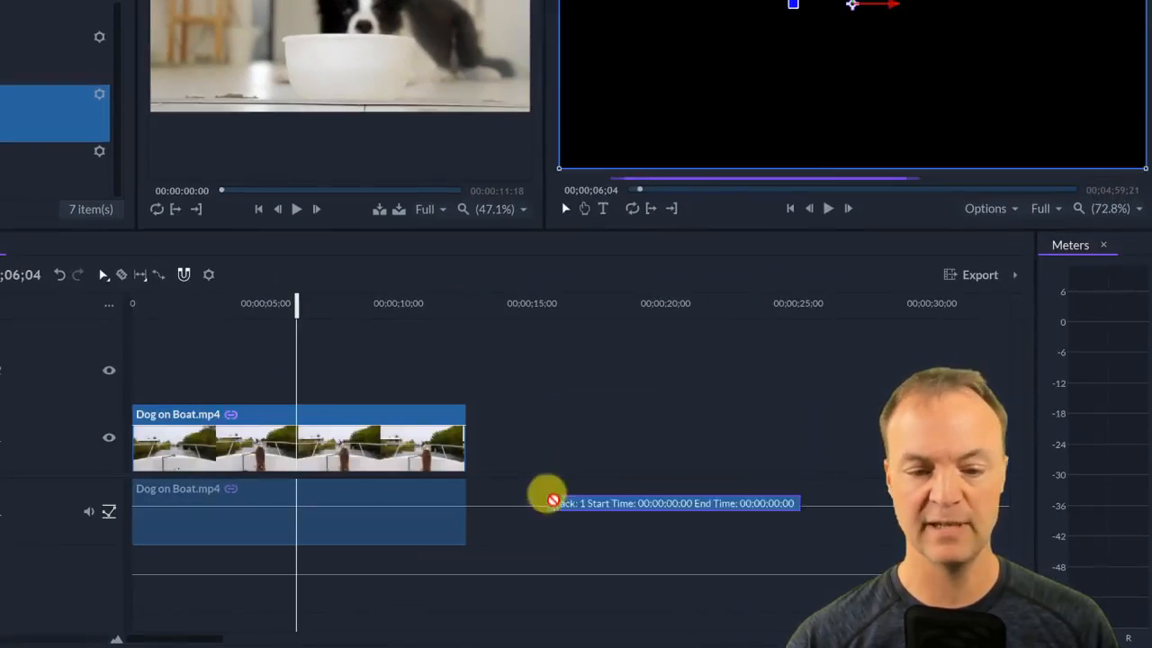
{"action": "left_click_drag", "start_coordinate": [551, 498], "coordinate": [538, 450]}
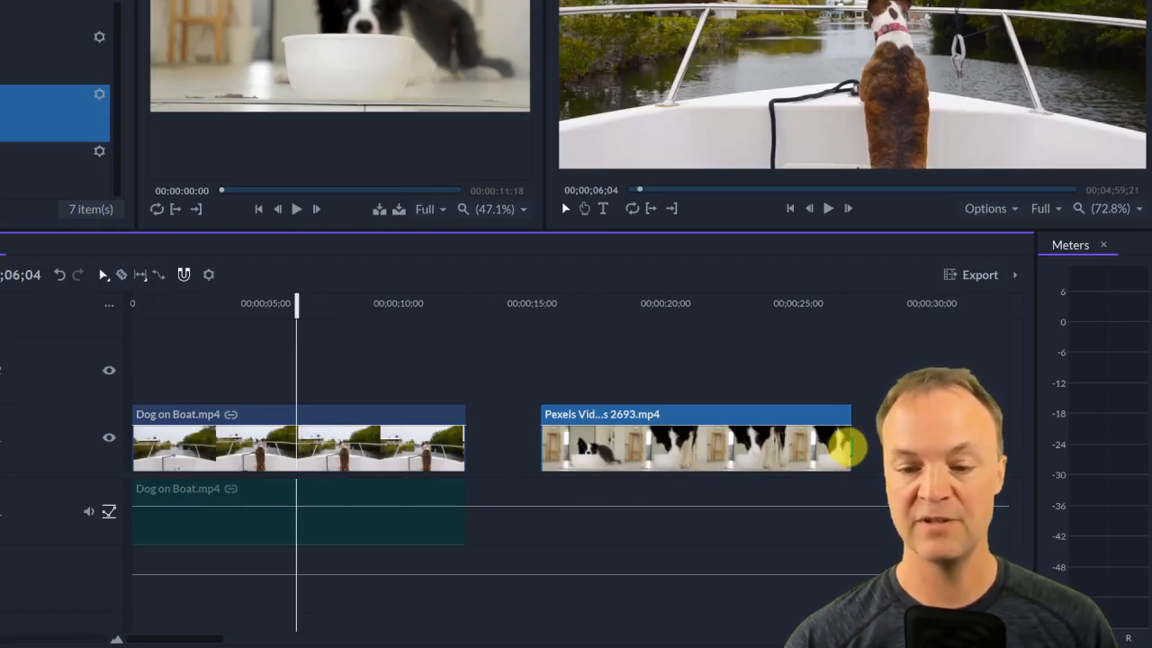
Trim both ends of the Pexels Videos 2693.mp4 clip to span about 19 to 21 seconds, and shorten the Dog on Boat clip to about 8 seconds
{"action": "left_click_drag", "start_coordinate": [837, 439], "coordinate": [704, 438]}
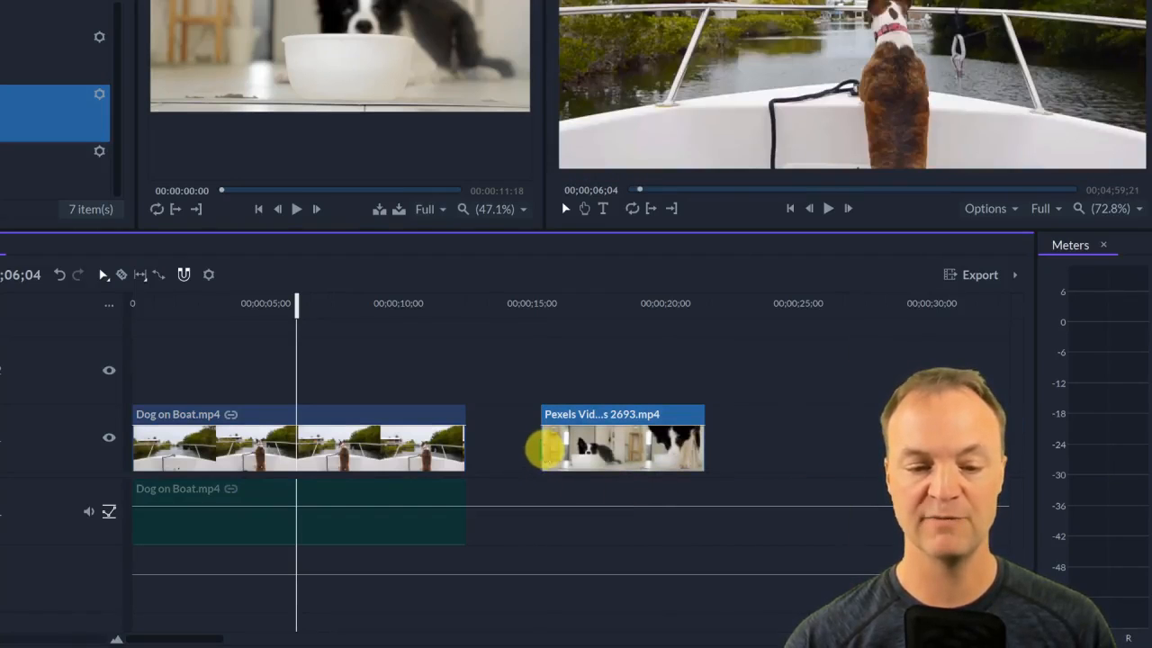
{"action": "left_click_drag", "start_coordinate": [540, 450], "coordinate": [631, 455]}
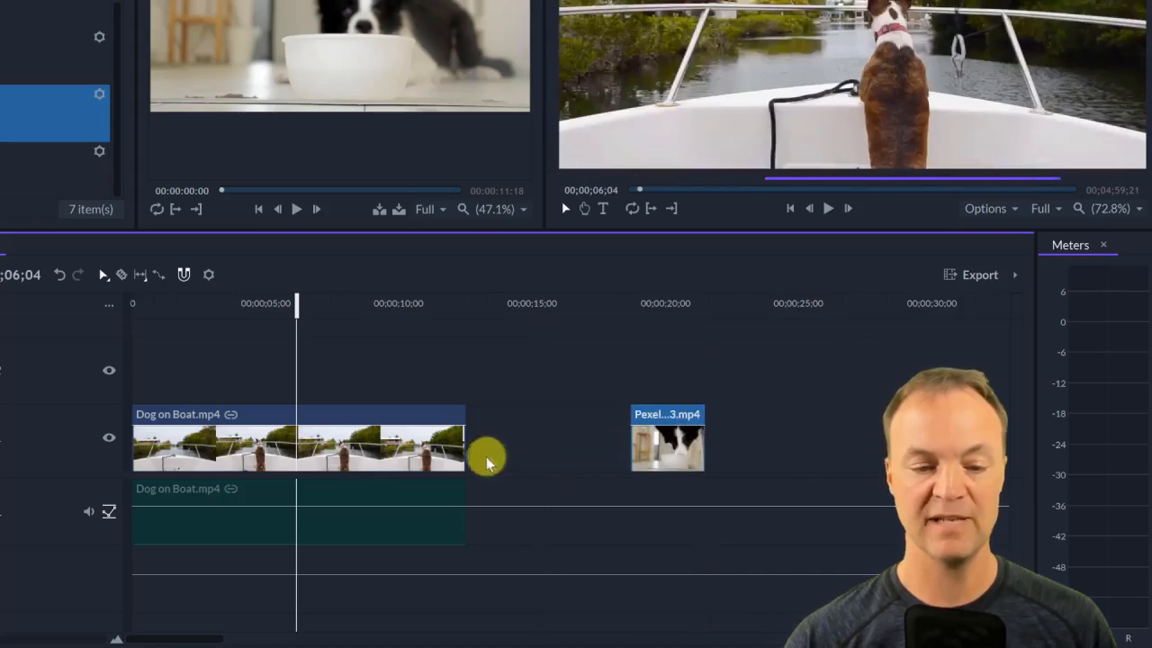
{"action": "left_click_drag", "start_coordinate": [461, 455], "coordinate": [341, 439]}
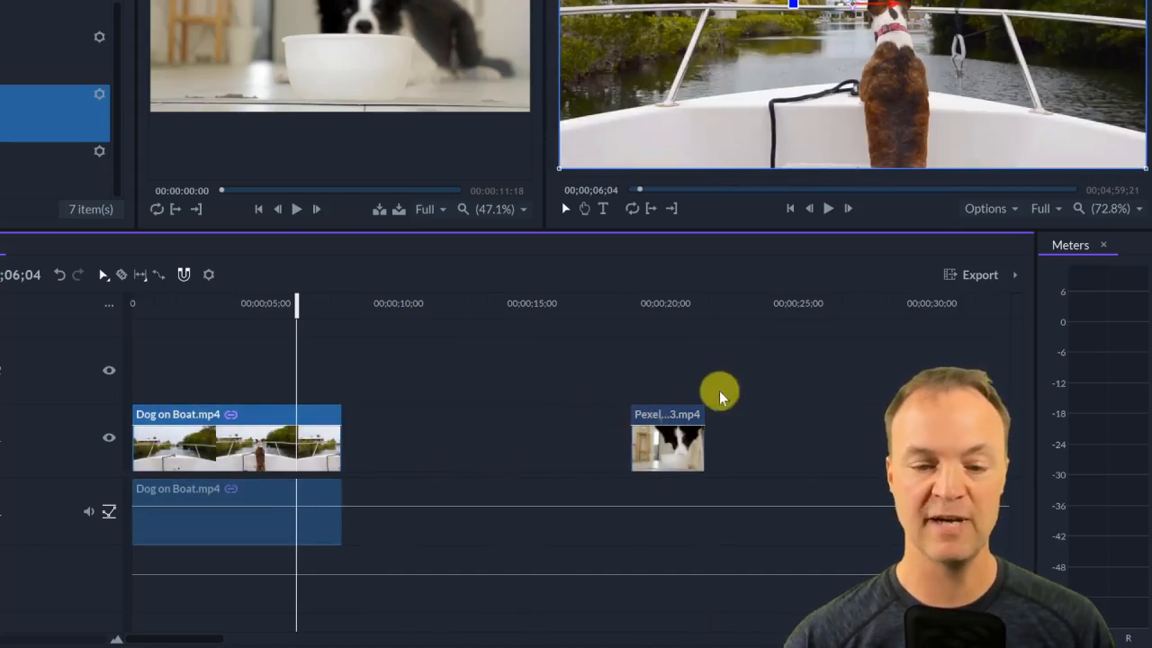
Move the trimmed Pexels clip to about 9.5 seconds and place animal-cute-animals-dog-59523.jpg after it on Video 1 at about 14 seconds
{"action": "left_click", "coordinate": [655, 420]}
{"action": "left_click_drag", "start_coordinate": [655, 420], "coordinate": [426, 412]}
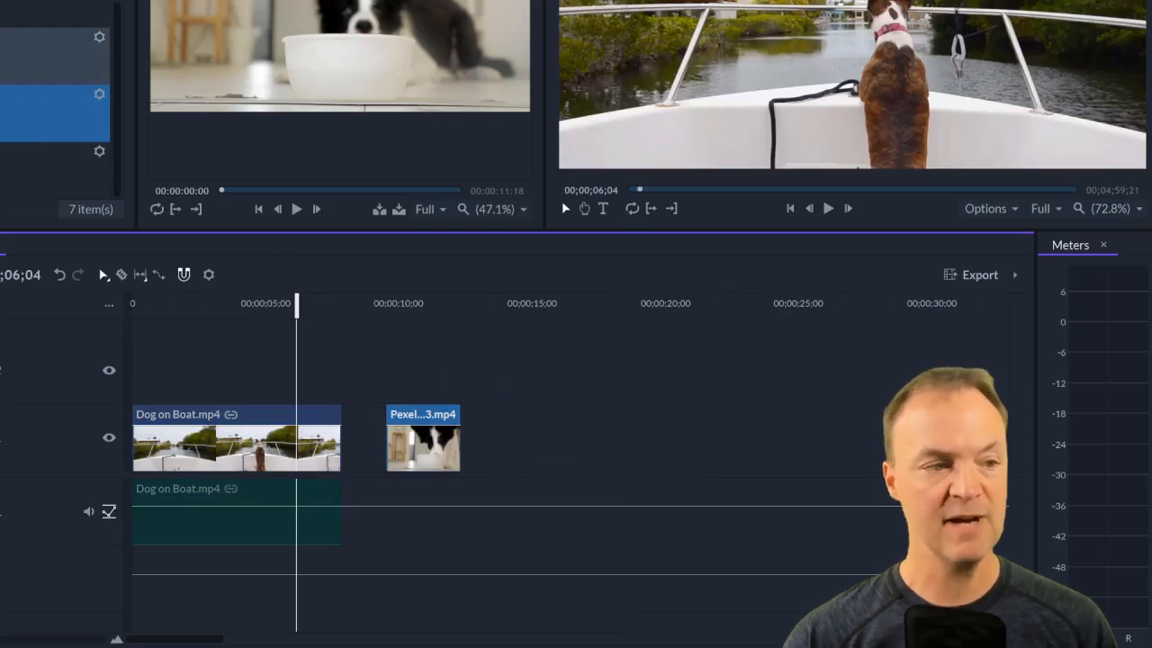
{"action": "left_click_drag", "start_coordinate": [36, 113], "coordinate": [534, 420]}
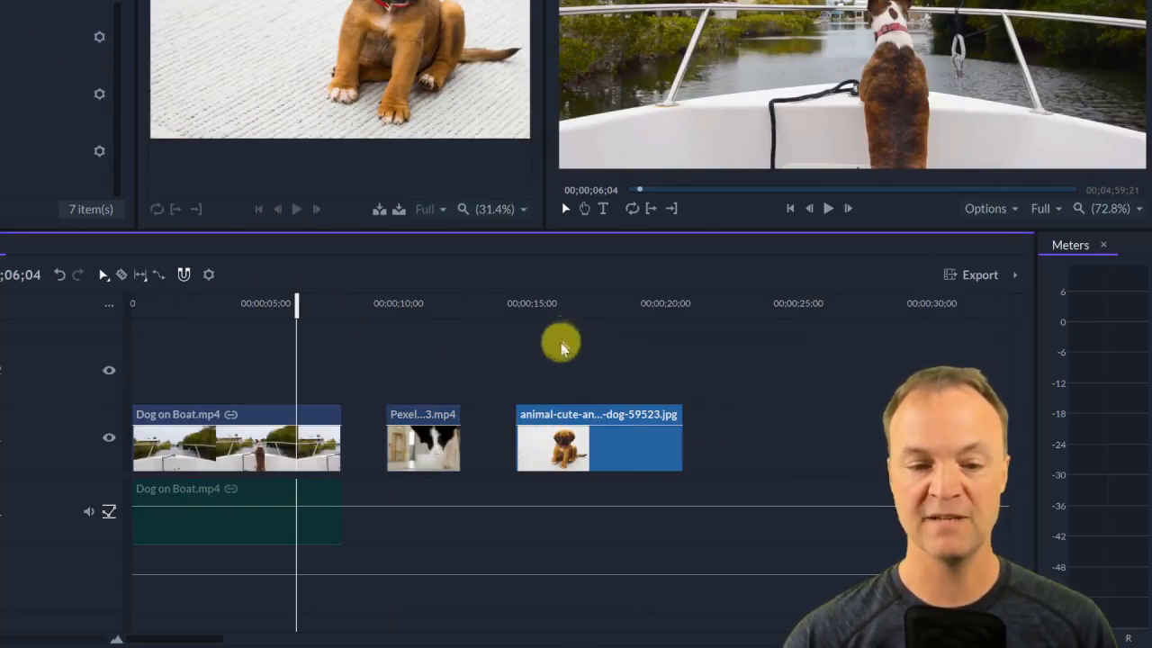
Preview the puppy image on the timeline and extend its end to about 35 seconds
{"action": "left_click", "coordinate": [566, 306]}
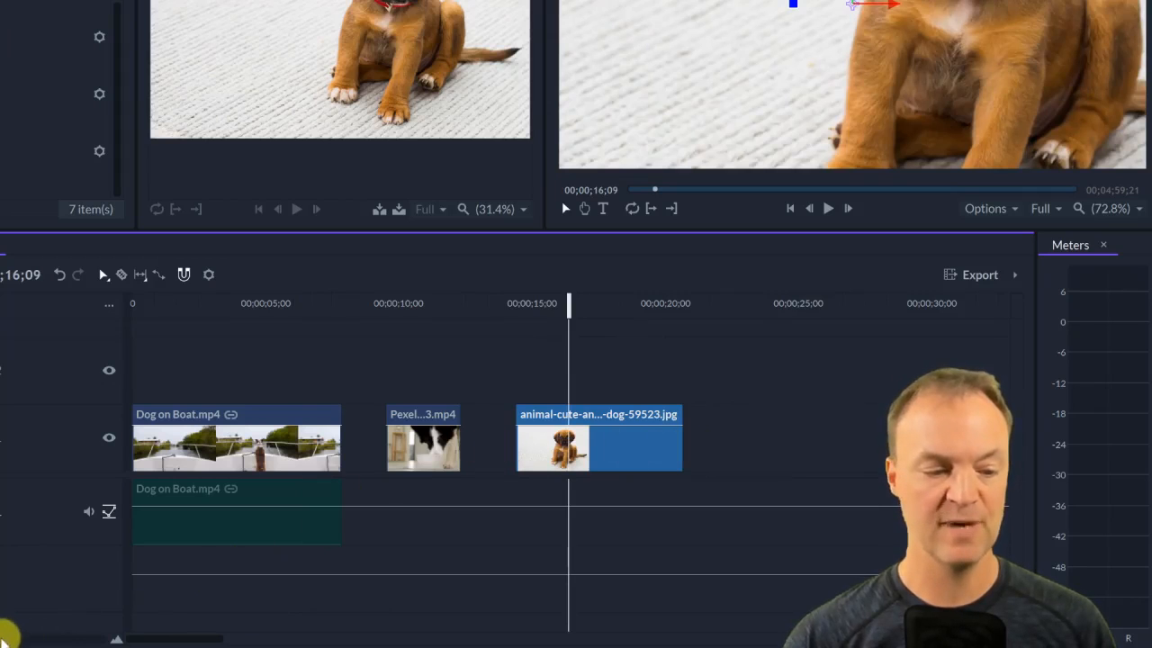
{"action": "mouse_move", "coordinate": [2, 635]}
{"action": "left_mouse_down"}
{"action": "mouse_move", "coordinate": [12, 638]}
{"action": "mouse_move", "coordinate": [3, 637]}
{"action": "left_mouse_up"}
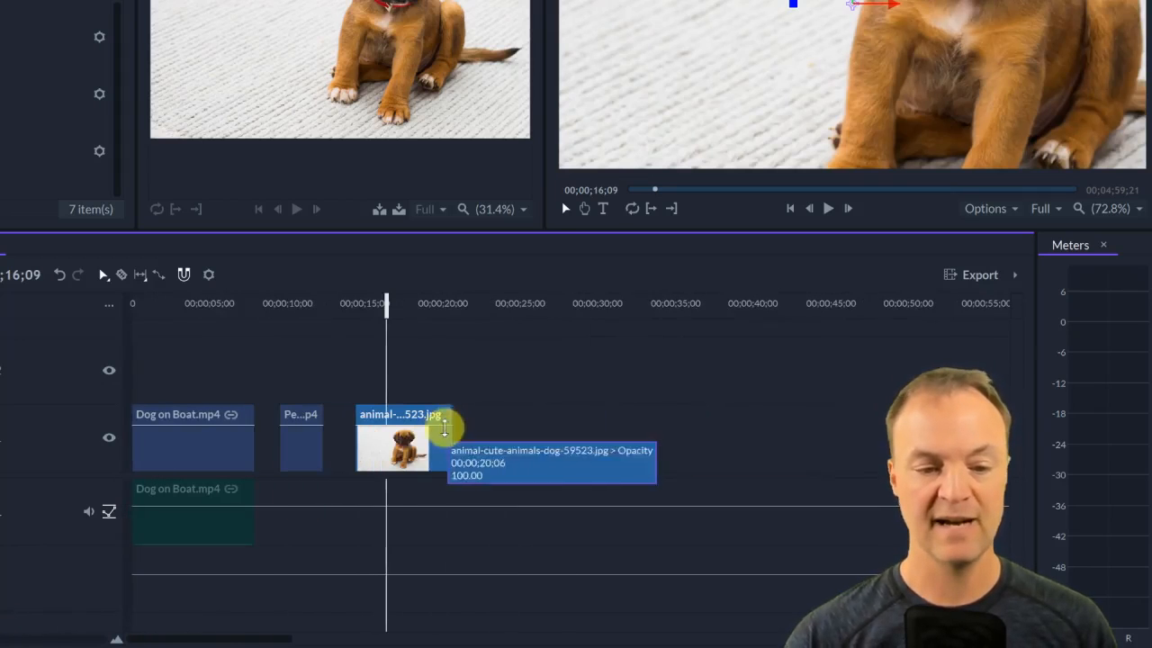
{"action": "left_click_drag", "start_coordinate": [450, 448], "coordinate": [683, 460]}
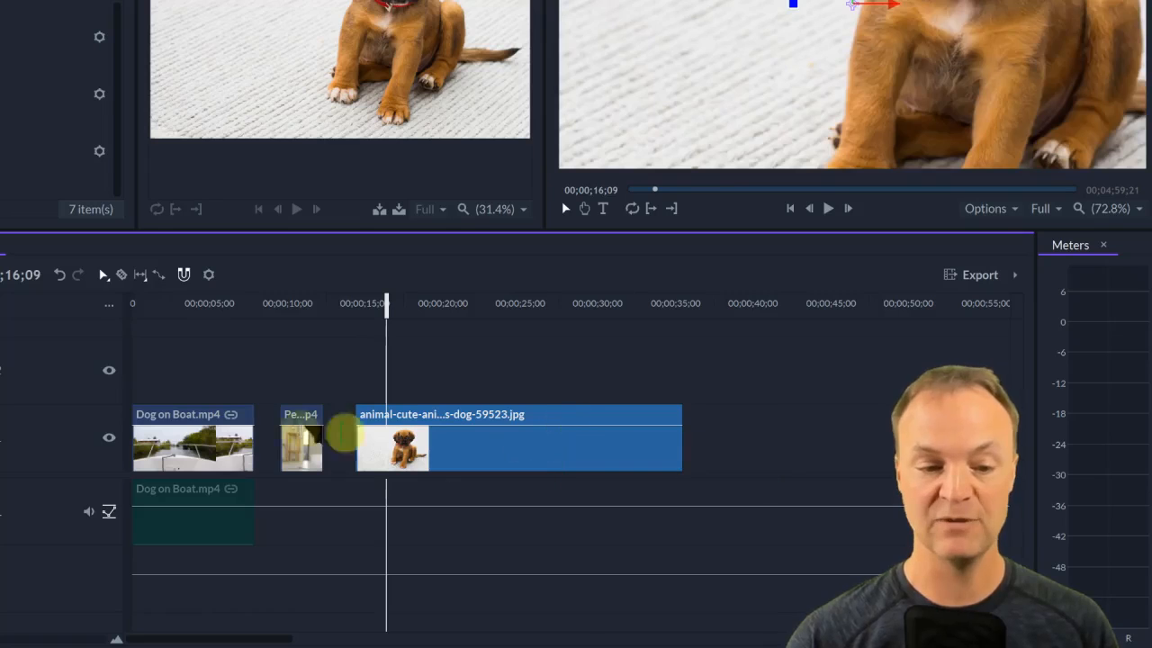
{"action": "left_click", "coordinate": [225, 461]}
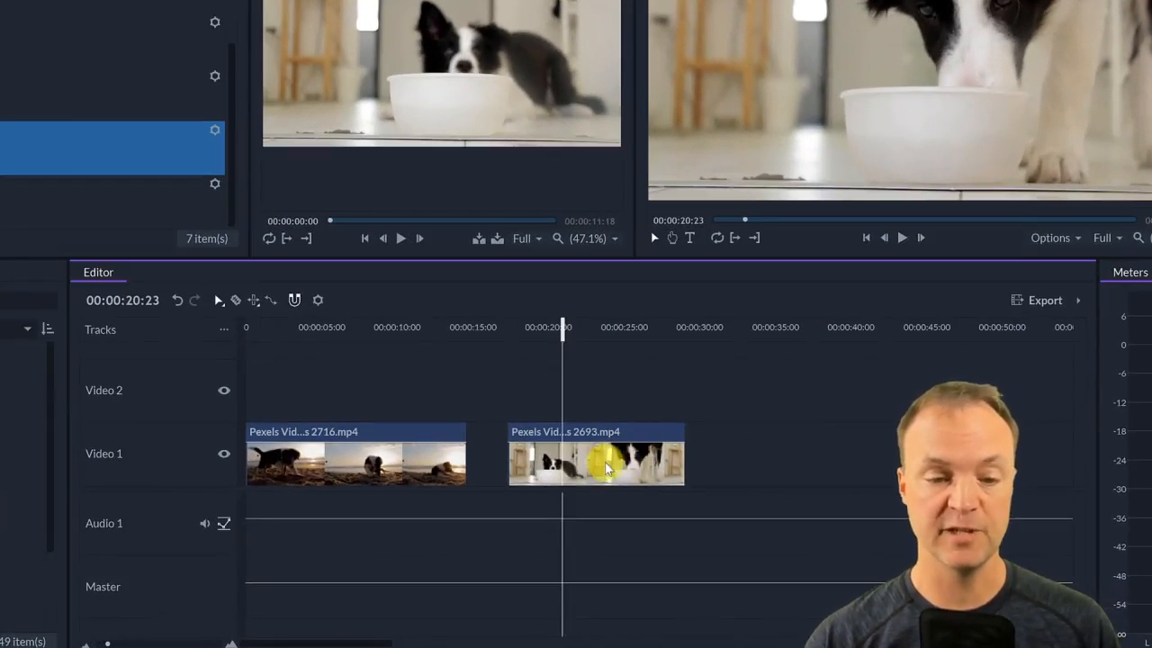
Try moving Pexels Videos 2693.mp4 over the end of Pexels Videos 2716.mp4 on Video 1, and undo the moves
{"action": "left_click_drag", "start_coordinate": [603, 472], "coordinate": [547, 486]}
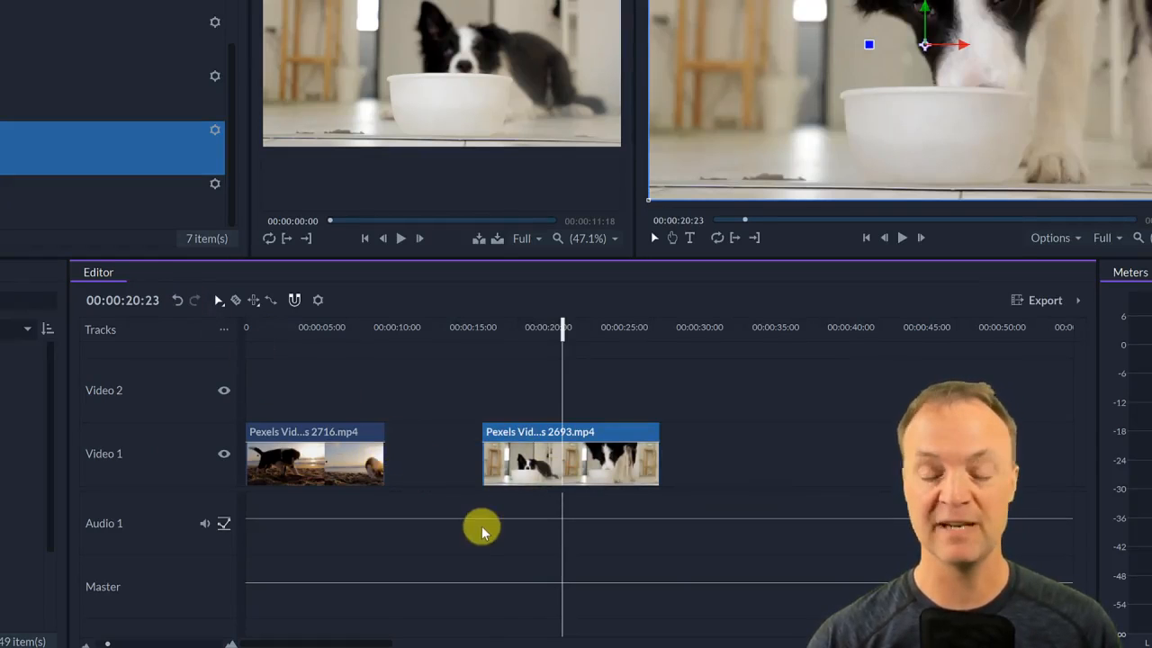
{"action": "key", "text": "ctrl+z"}
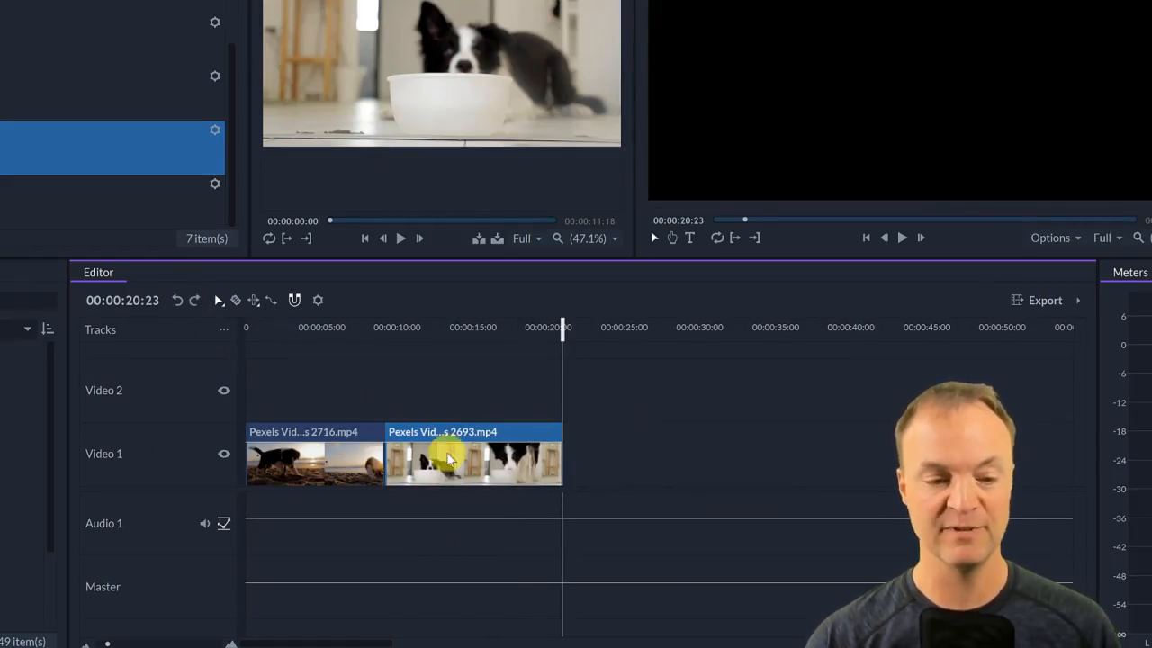
{"action": "key", "text": "ctrl+y"}
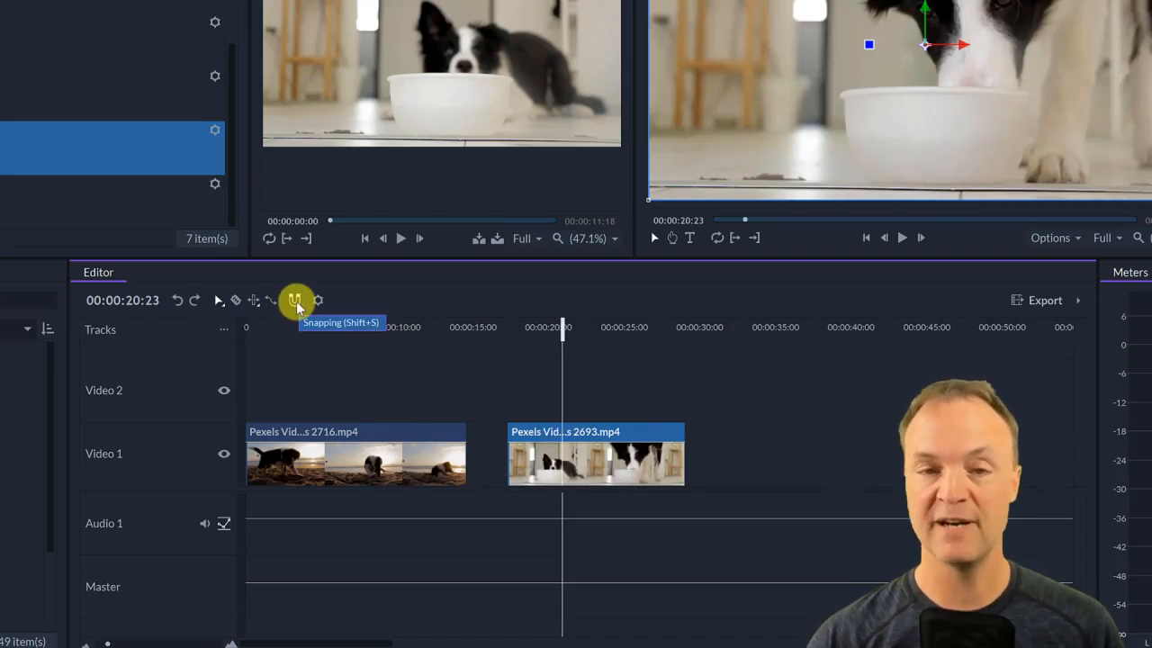
Snap Pexels Videos 2693.mp4 against the end of Pexels Videos 2716.mp4, and pull it away again to leave a small gap
{"action": "left_click_drag", "start_coordinate": [589, 457], "coordinate": [544, 455]}
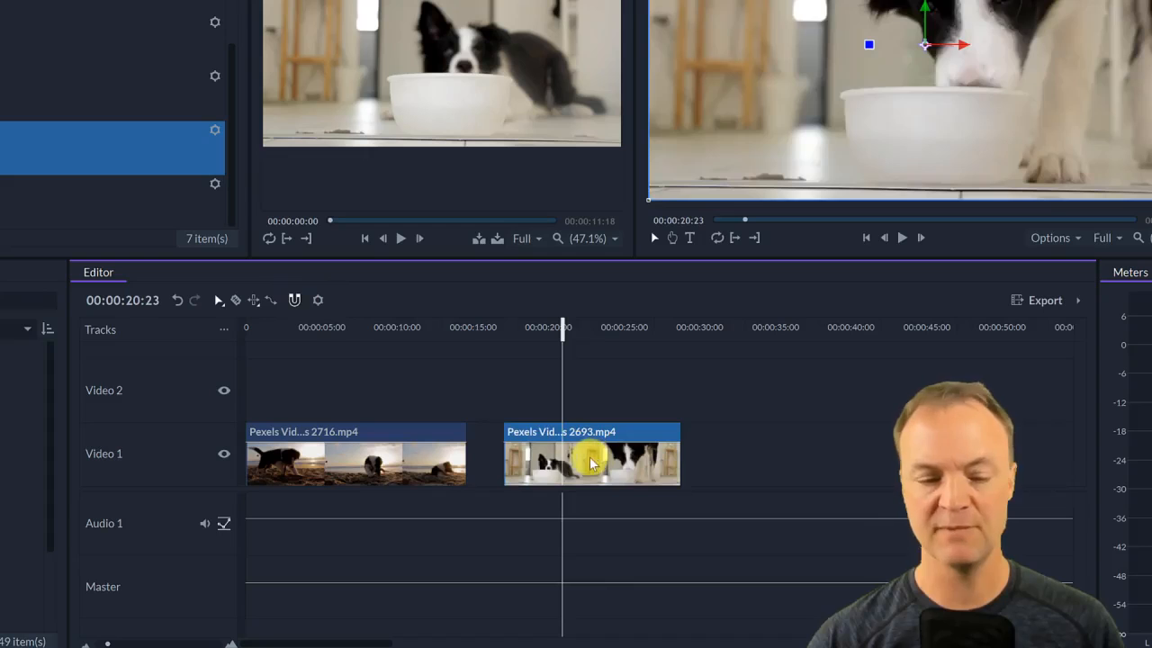
{"action": "left_click_drag", "start_coordinate": [590, 463], "coordinate": [560, 463]}
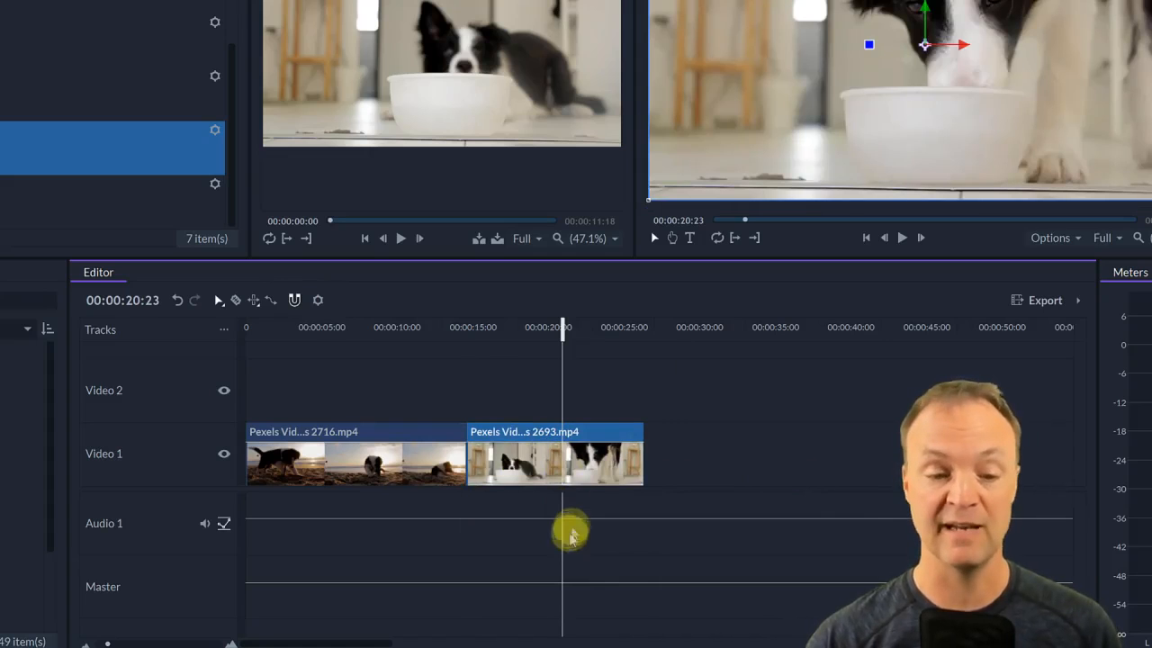
{"action": "left_click_drag", "start_coordinate": [490, 452], "coordinate": [529, 458]}
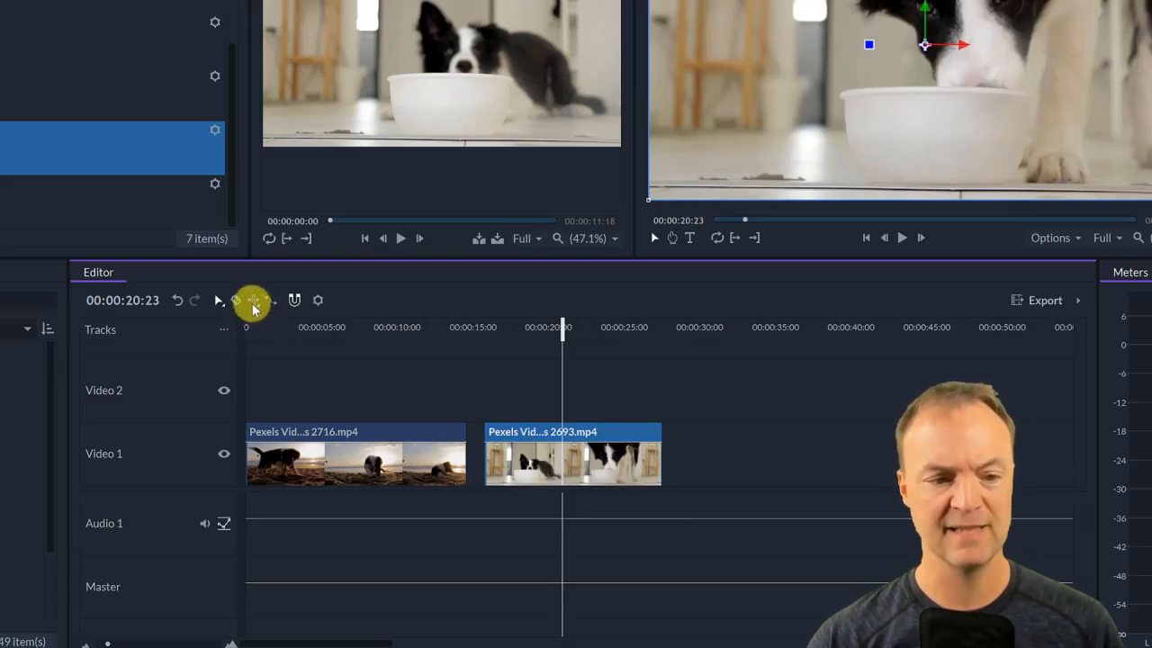
Choose the Slide Tool and bring Pexels Videos 2693.mp4 flush against the end of Pexels Videos 2716.mp4
{"action": "left_click", "coordinate": [257, 304]}
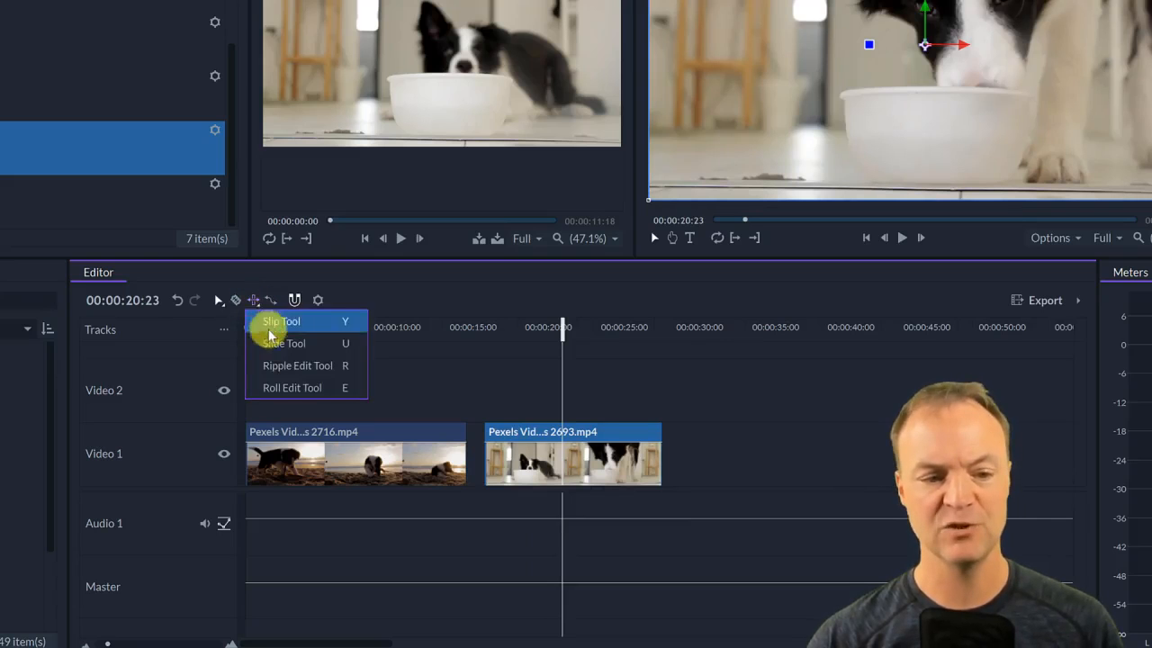
{"action": "left_click", "coordinate": [314, 343]}
{"action": "left_click_drag", "start_coordinate": [529, 460], "coordinate": [576, 489]}
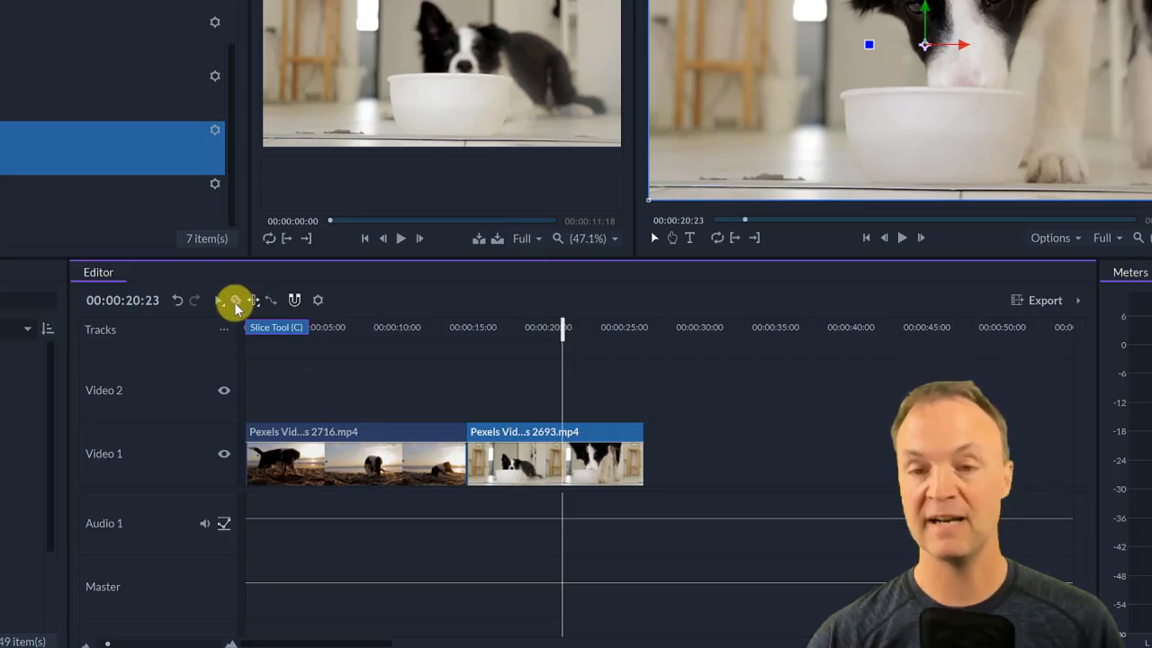
Slice Pexels Videos 2716.mp4 on Video 1 at about 5 seconds and again at about 8 seconds
{"action": "left_click", "coordinate": [236, 301]}
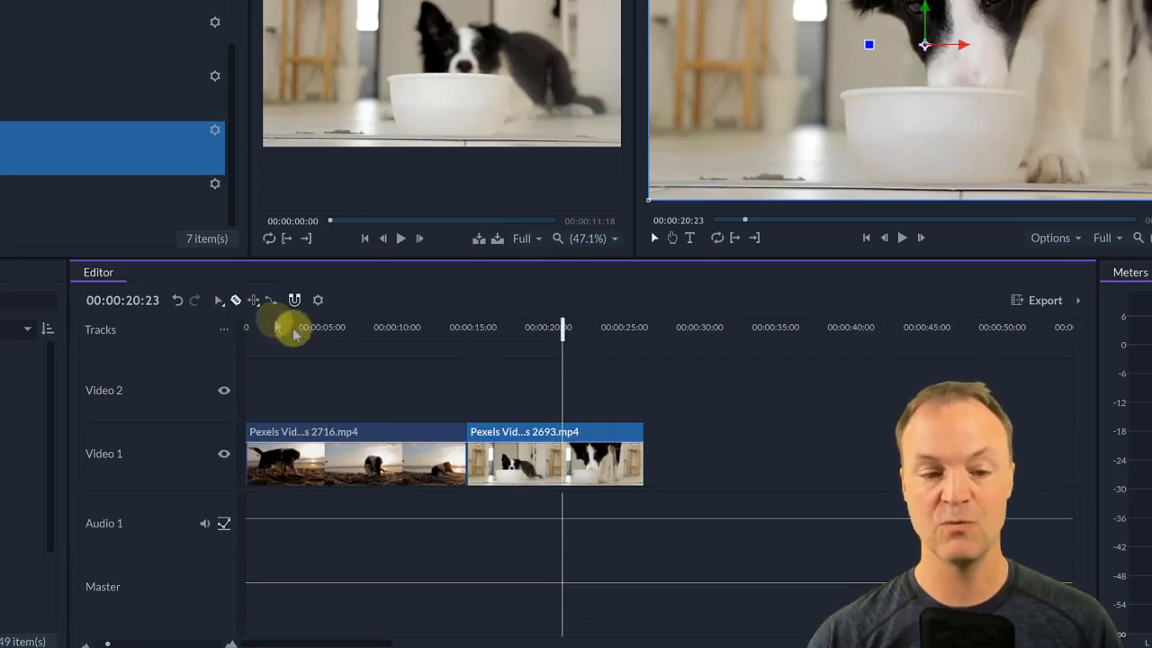
{"action": "left_click_drag", "start_coordinate": [560, 329], "coordinate": [319, 335]}
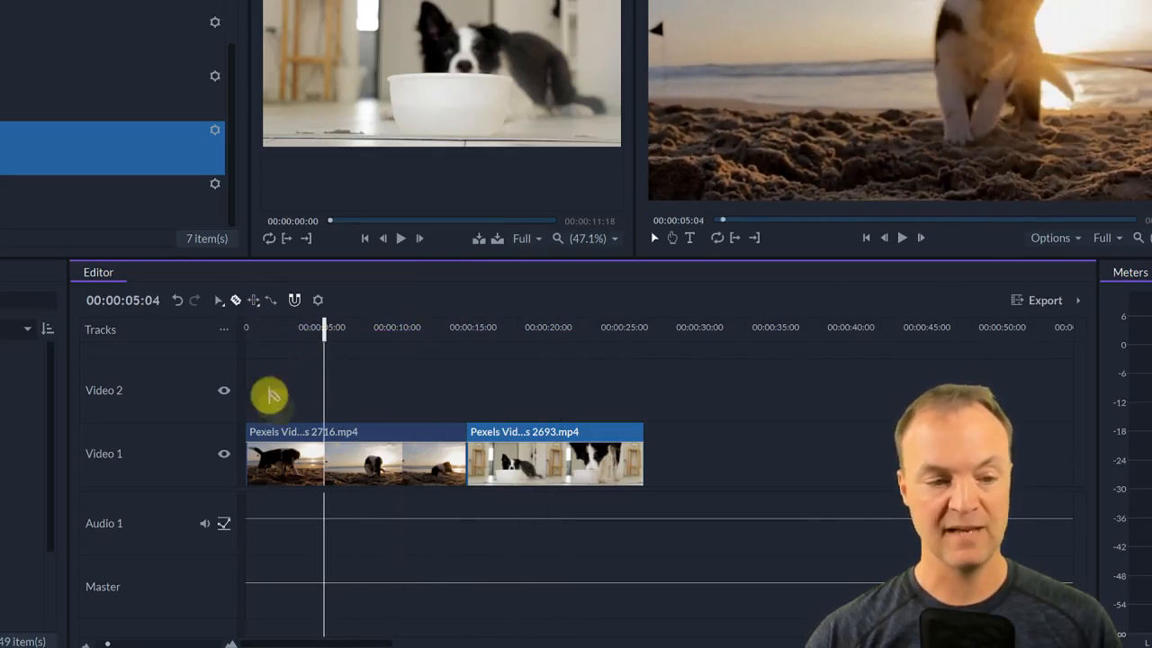
{"action": "left_click", "coordinate": [324, 461]}
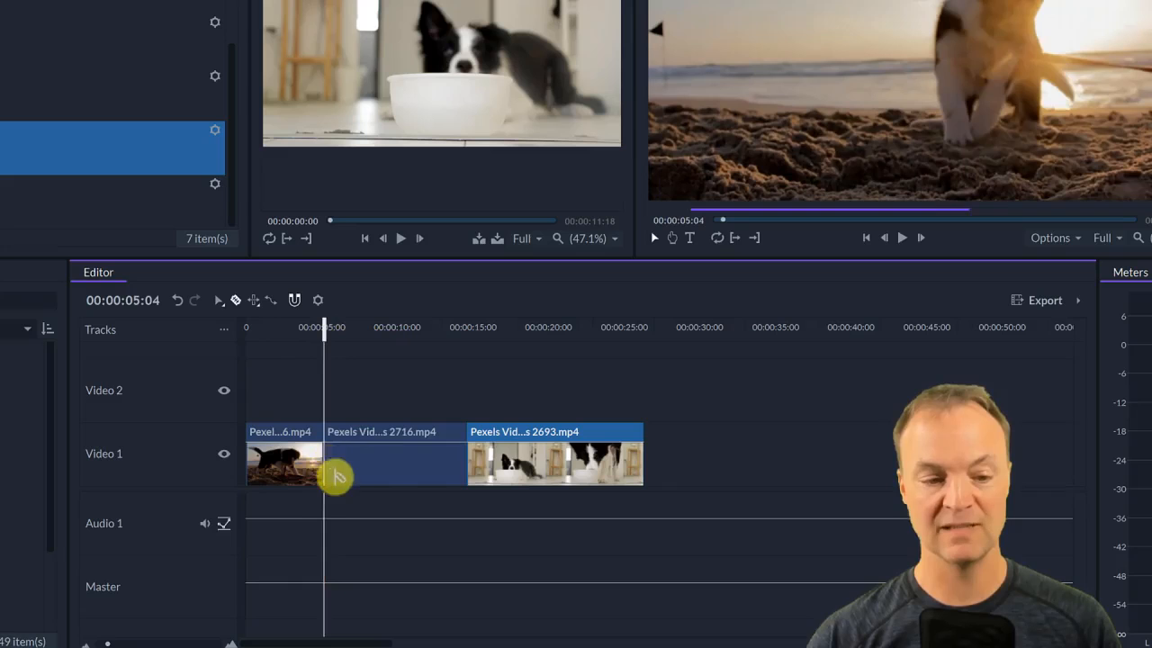
{"action": "left_click_drag", "start_coordinate": [335, 330], "coordinate": [368, 329]}
{"action": "left_click", "coordinate": [369, 468]}
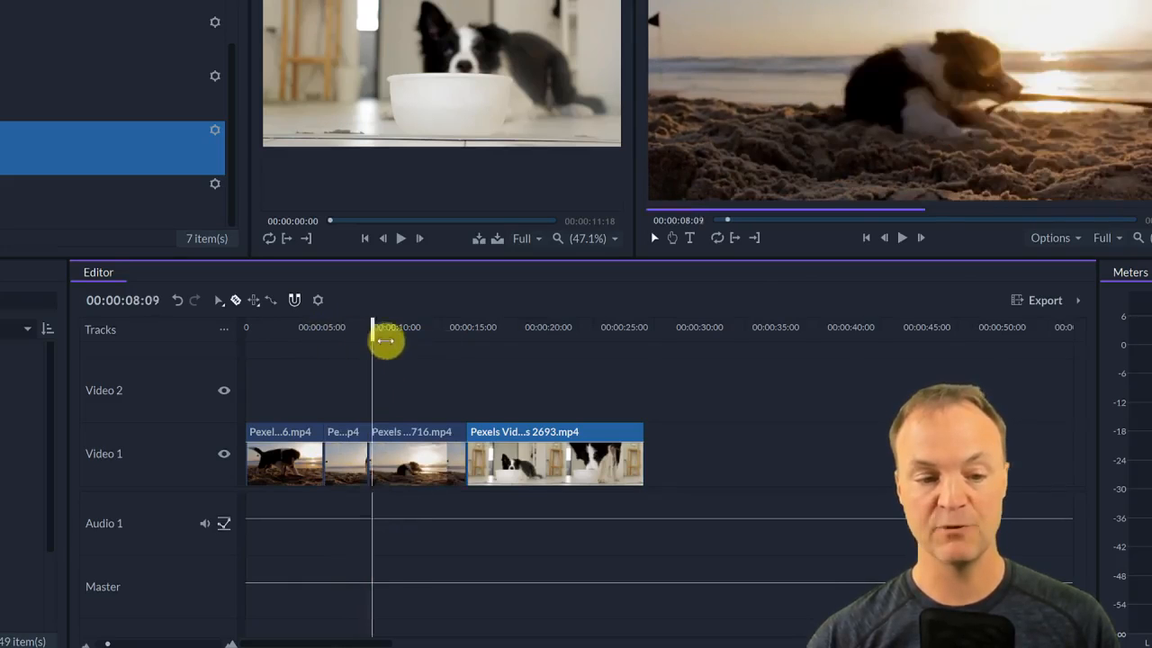
Return to the selection tool, move the middle slice of Pexels Videos 2716.mp4 up to Video 2 and delete it
{"action": "left_click_drag", "start_coordinate": [375, 337], "coordinate": [403, 351]}
{"action": "left_click", "coordinate": [219, 302]}
{"action": "left_click", "coordinate": [263, 323]}
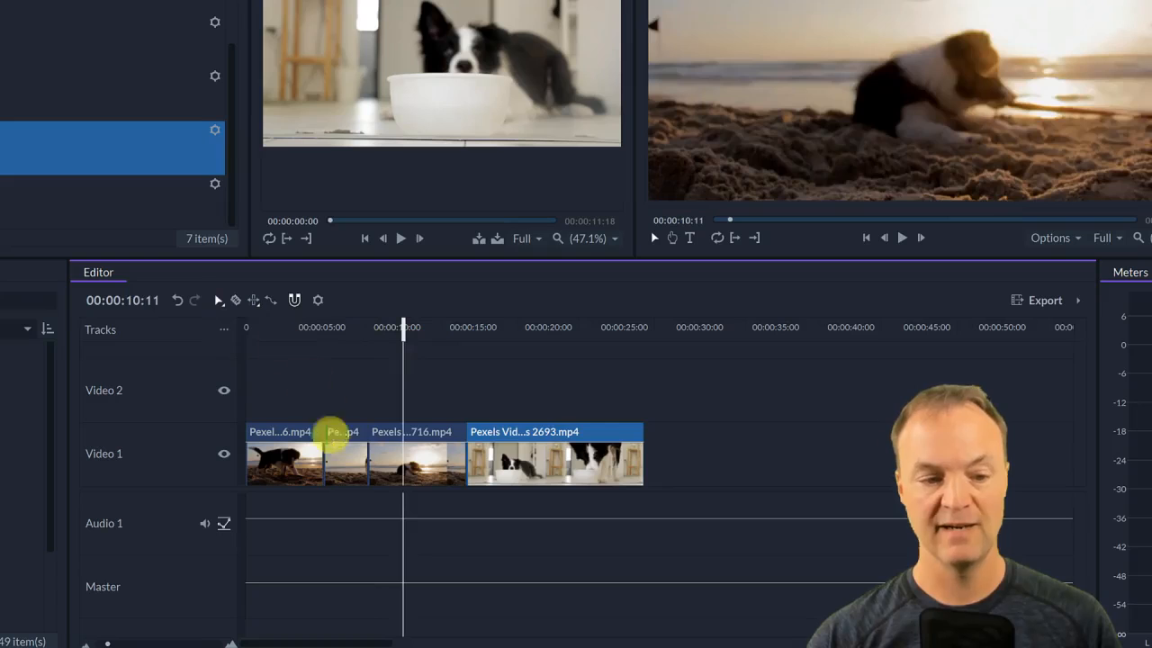
{"action": "left_click_drag", "start_coordinate": [348, 466], "coordinate": [469, 402]}
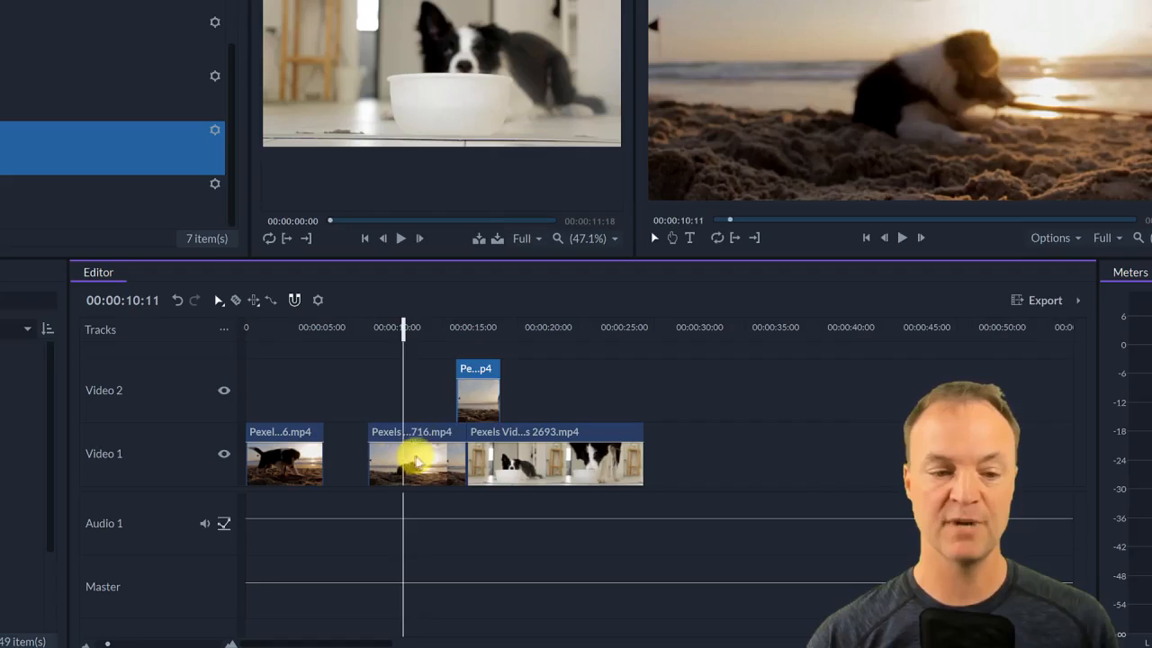
{"action": "key", "text": "Delete"}
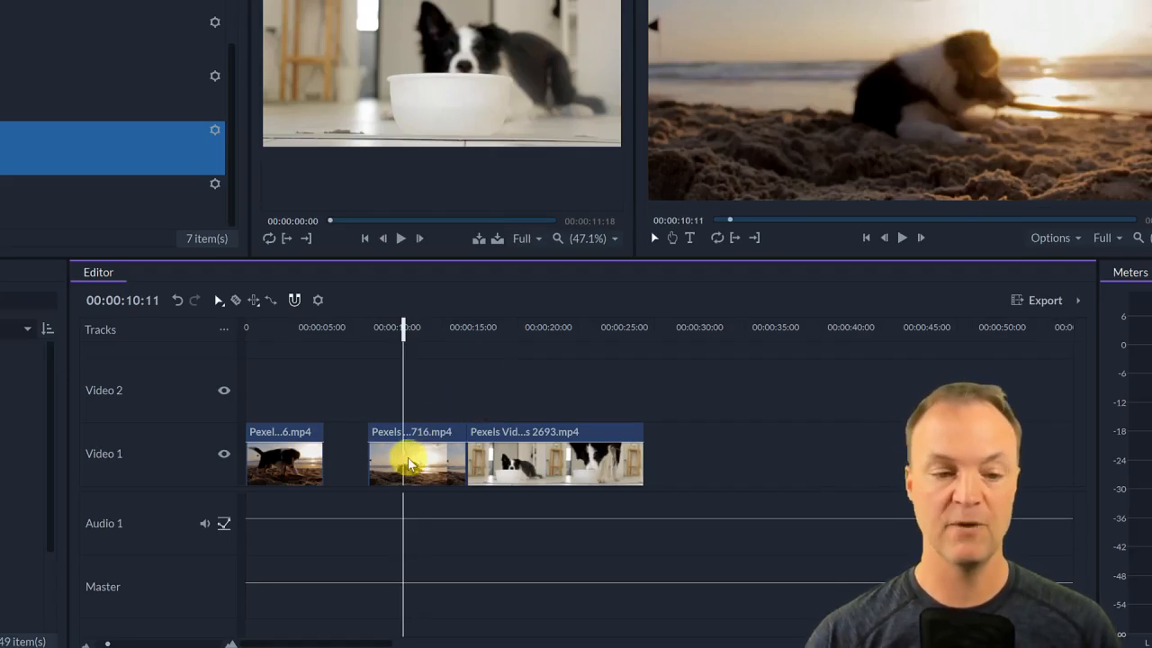
Close the gaps on Video 1 by moving the last Pexels Videos 2716.mp4 slice and Pexels Videos 2693.mp4 toward the start
{"action": "left_click_drag", "start_coordinate": [417, 461], "coordinate": [372, 459]}
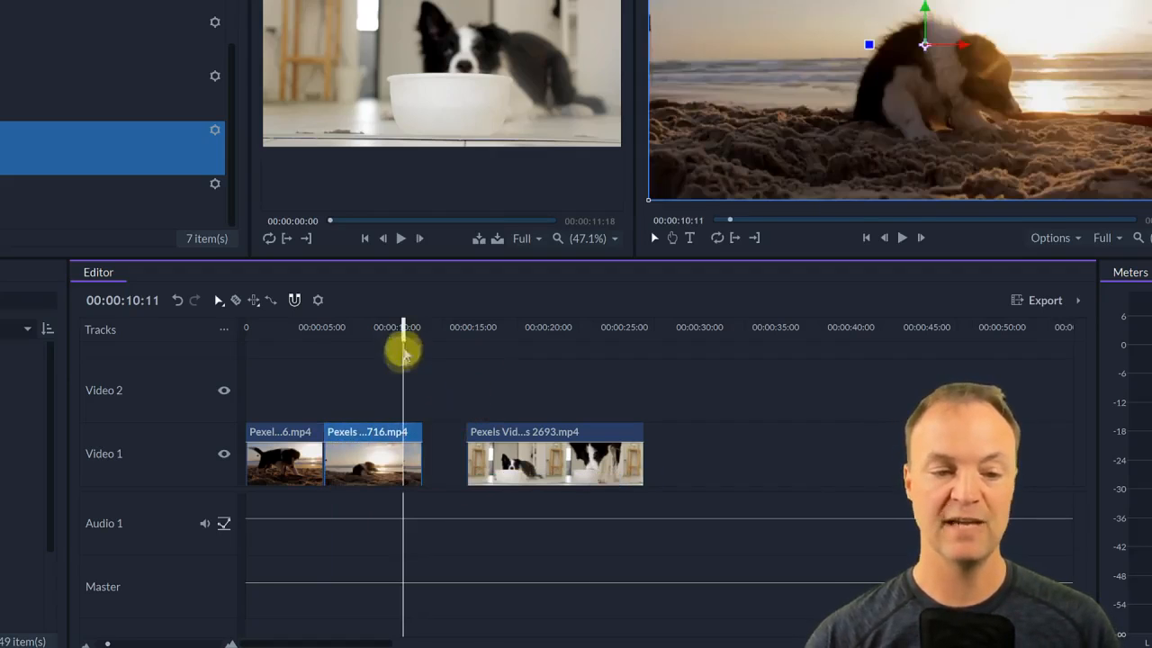
{"action": "left_click_drag", "start_coordinate": [362, 337], "coordinate": [314, 329]}
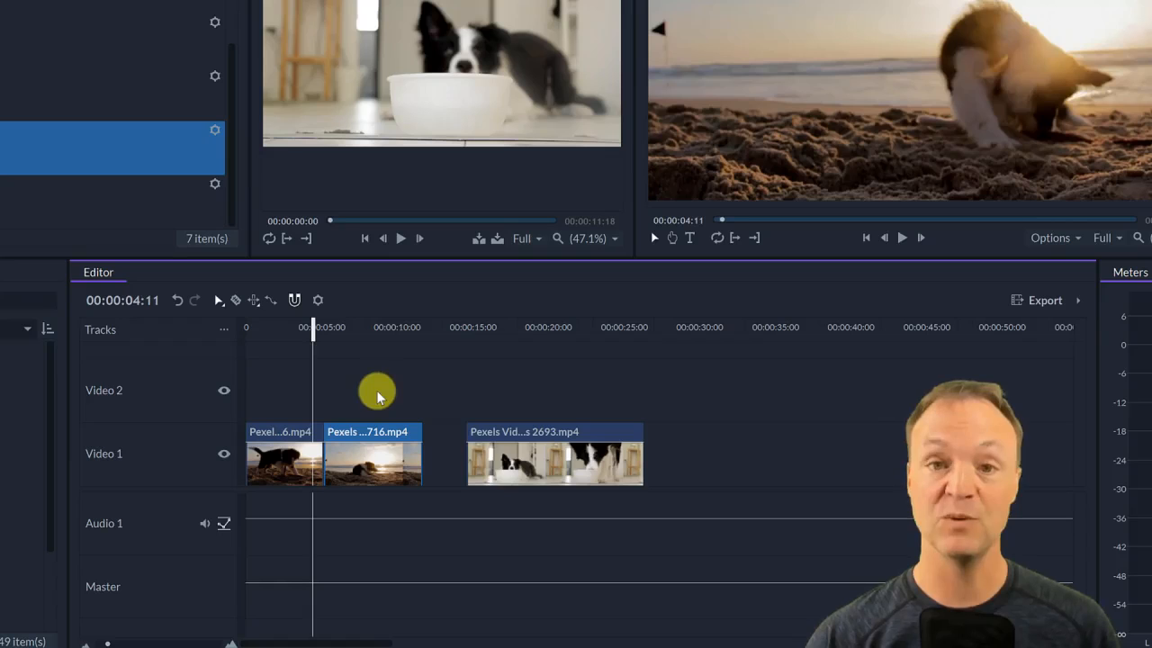
{"action": "left_click_drag", "start_coordinate": [499, 470], "coordinate": [469, 490]}
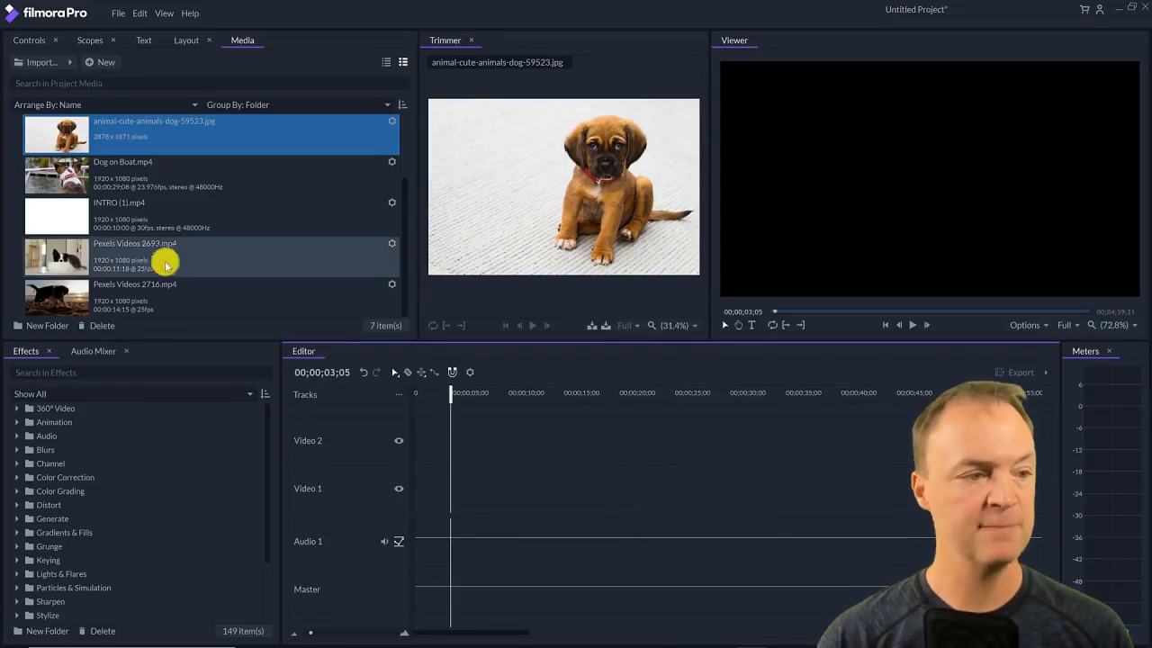
Add 678598007.mp4 to the start of Video 1 and match the sequence settings to the clip
{"action": "scroll", "coordinate": [126, 221], "scroll_direction": "up", "scroll_amount": 2}
{"action": "scroll", "coordinate": [126, 221], "scroll_direction": "down", "scroll_amount": 2}
{"action": "scroll", "coordinate": [124, 224], "scroll_direction": "up", "scroll_amount": 2}
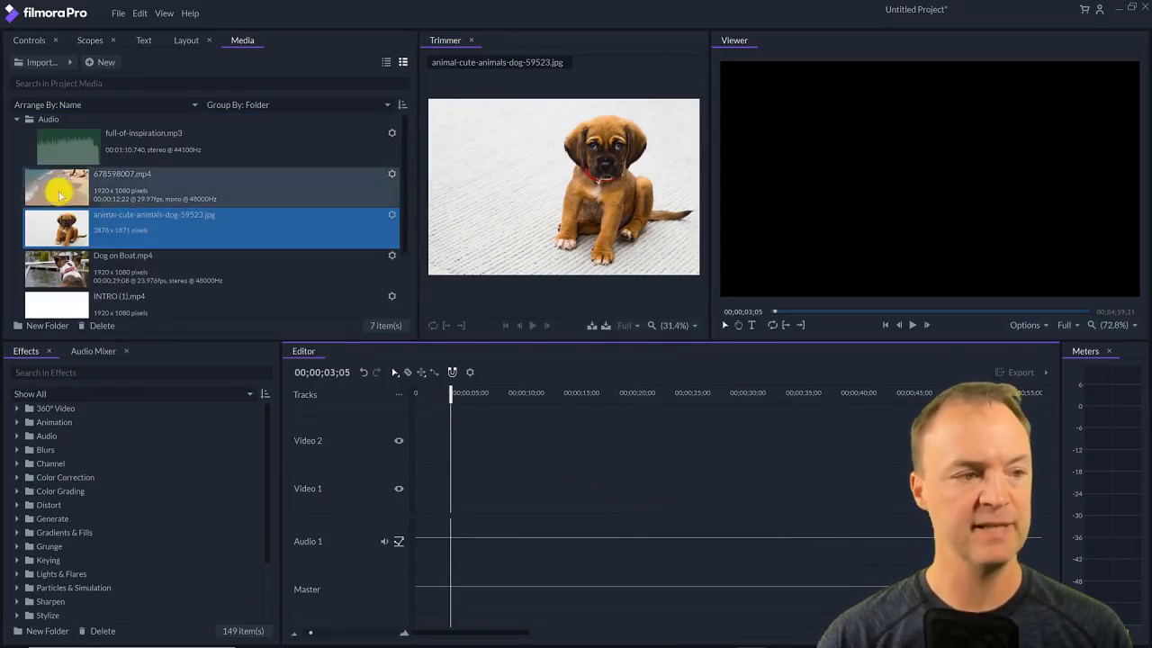
{"action": "left_click_drag", "start_coordinate": [40, 191], "coordinate": [450, 386]}
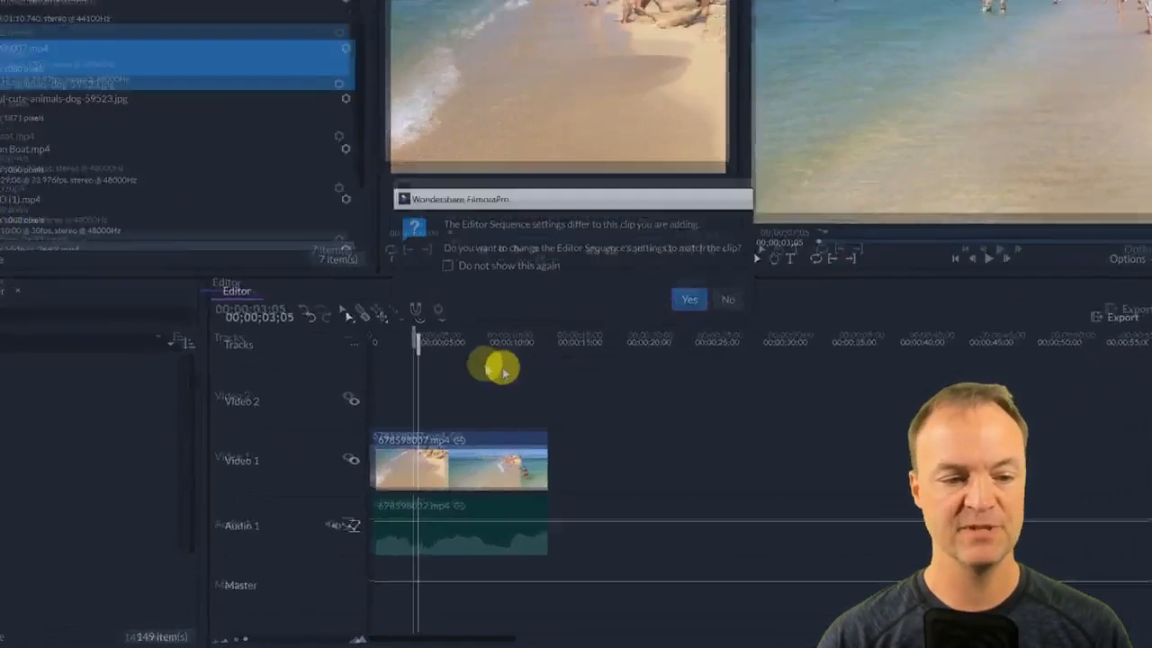
{"action": "key", "text": "Return"}
Scrub through 678598007.mp4 and play it with its audio from about 5 seconds
{"action": "left_click_drag", "start_coordinate": [426, 351], "coordinate": [498, 353]}
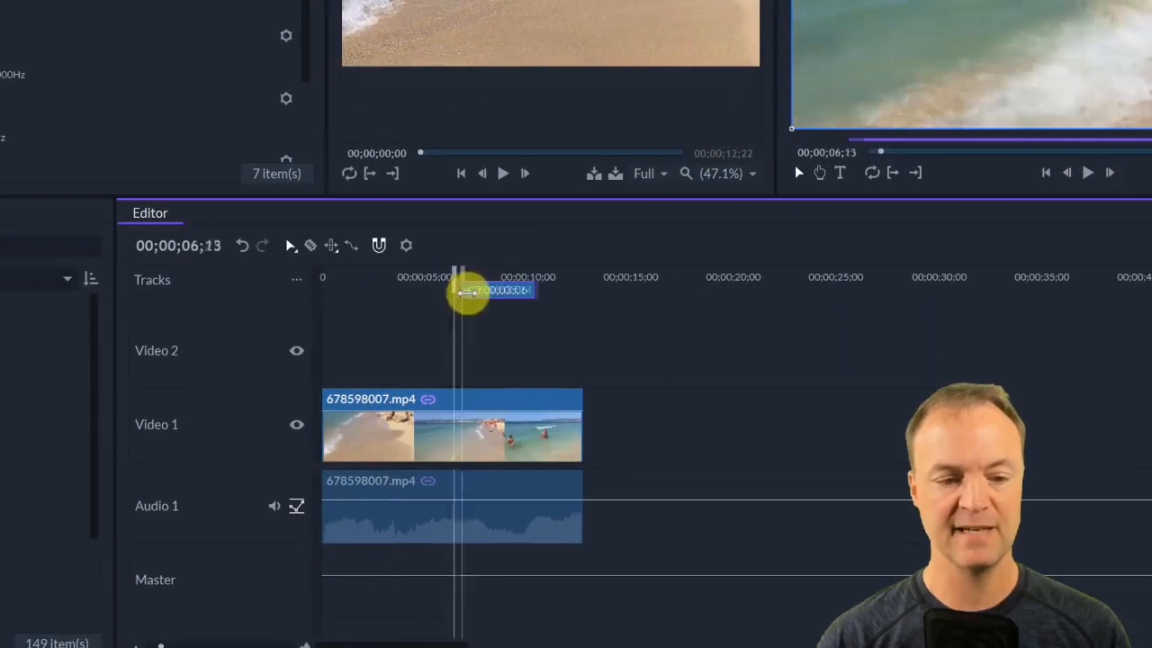
{"action": "left_click_drag", "start_coordinate": [478, 293], "coordinate": [424, 289]}
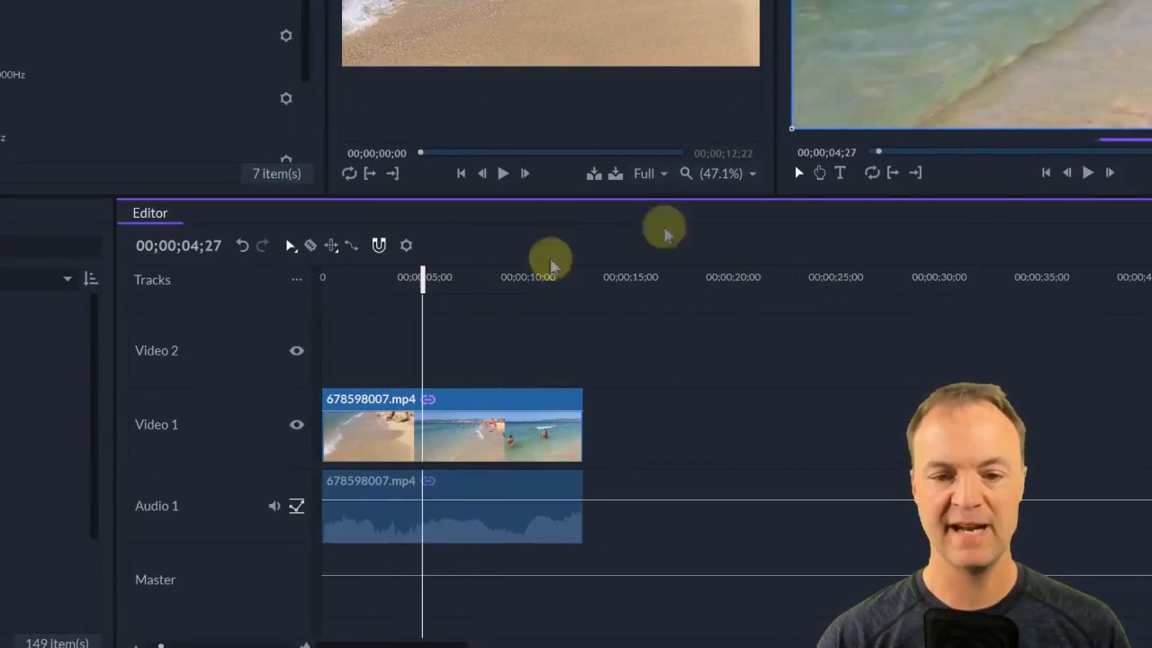
{"action": "left_click", "coordinate": [1087, 173]}
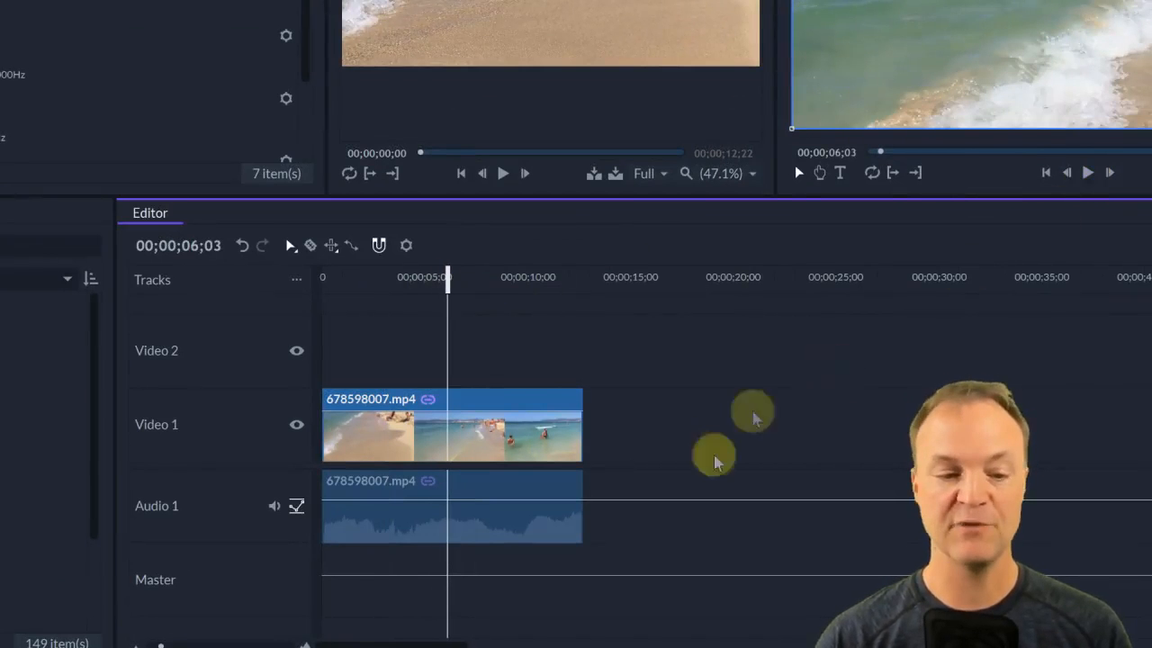
Unlink the audio of 678598007.mp4, delete it from Audio 1 and preview the clip without sound
{"action": "right_click", "coordinate": [392, 520]}
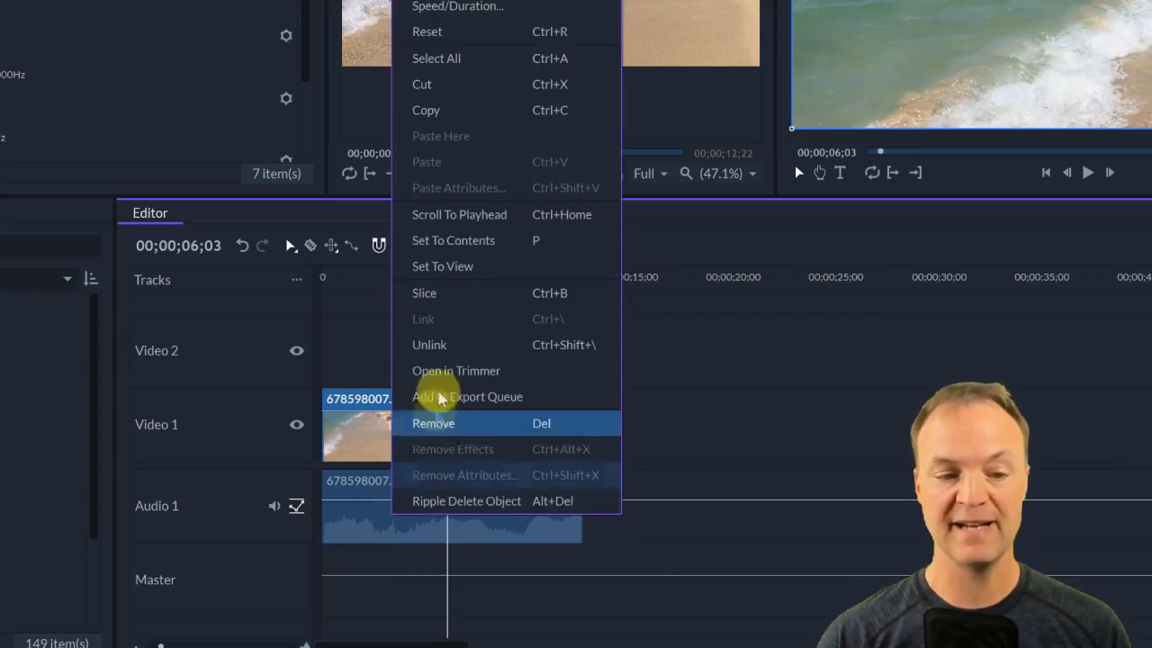
{"action": "left_click", "coordinate": [442, 356]}
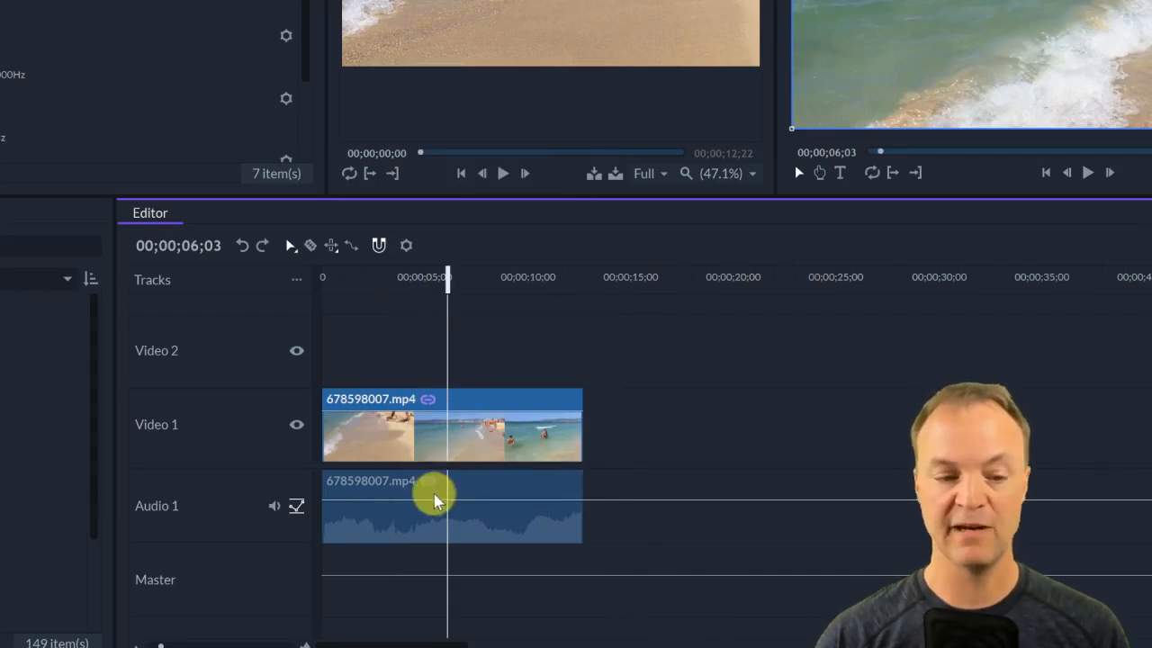
{"action": "right_click", "coordinate": [439, 462]}
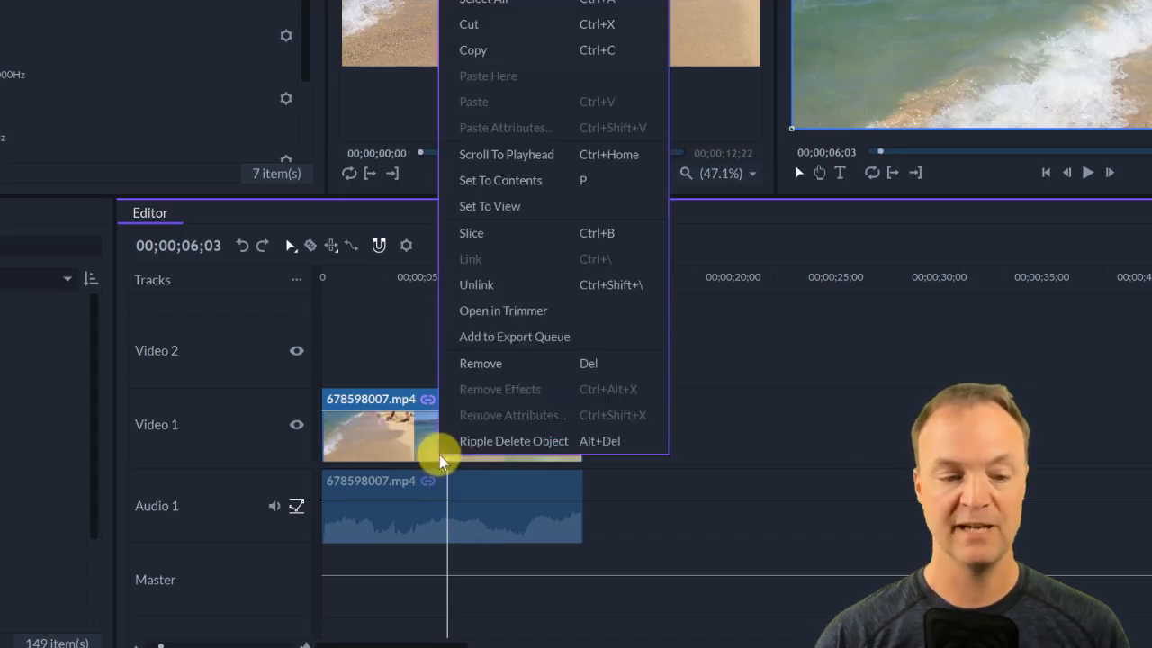
{"action": "left_click", "coordinate": [514, 285]}
{"action": "left_click_drag", "start_coordinate": [500, 519], "coordinate": [743, 522]}
{"action": "key", "text": "Delete"}
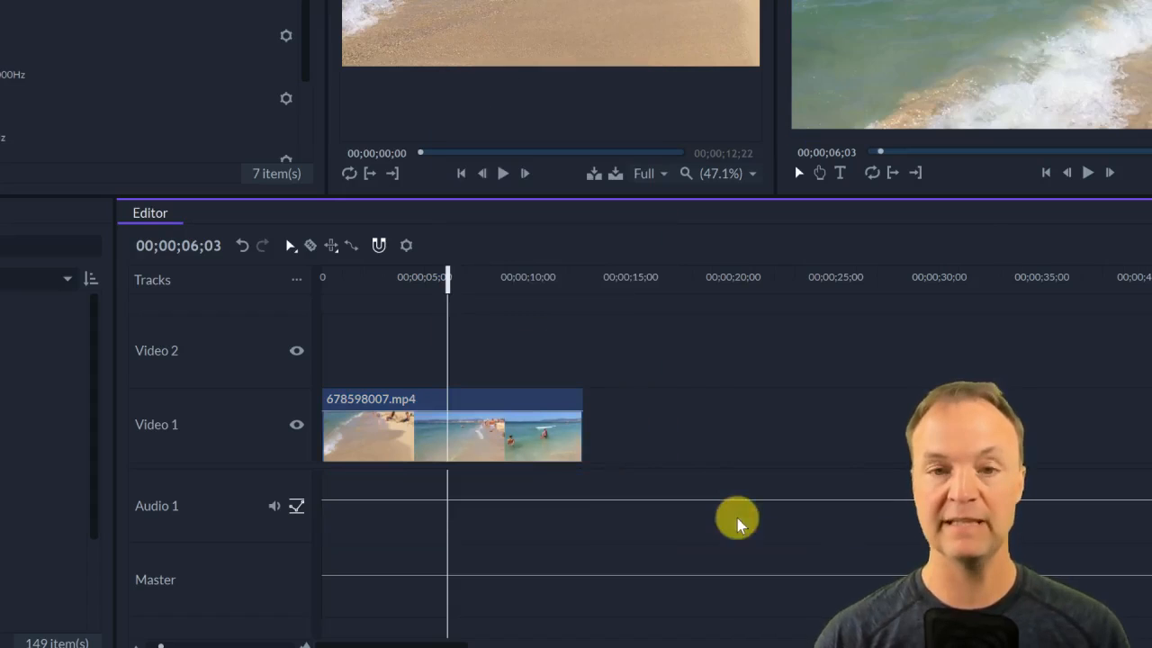
{"action": "left_click", "coordinate": [1087, 177]}
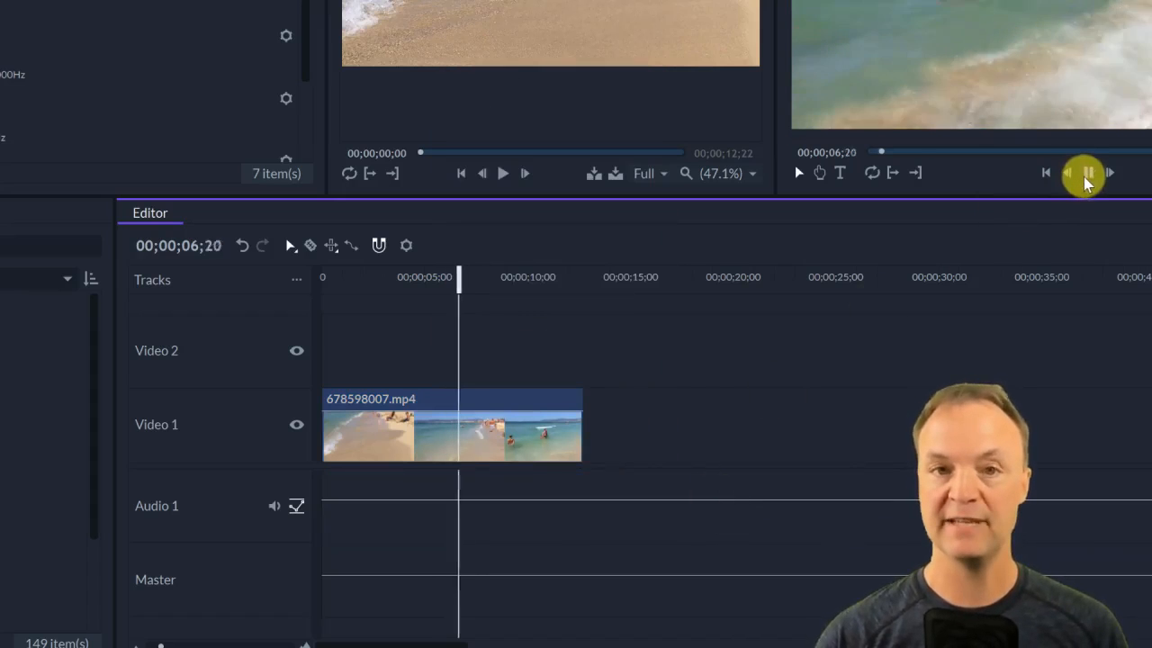
{"action": "left_click", "coordinate": [1088, 174]}
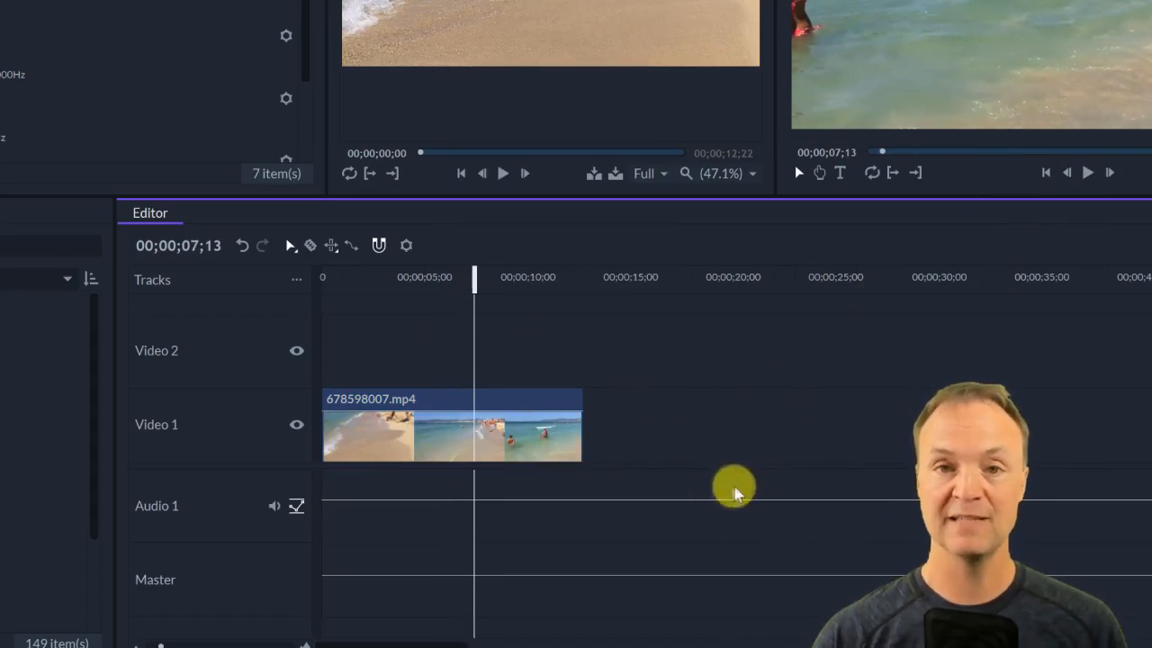
Restore the deleted 678598007.mp4 audio and align it beneath its video at the start of Audio 1
{"action": "right_click", "coordinate": [396, 454]}
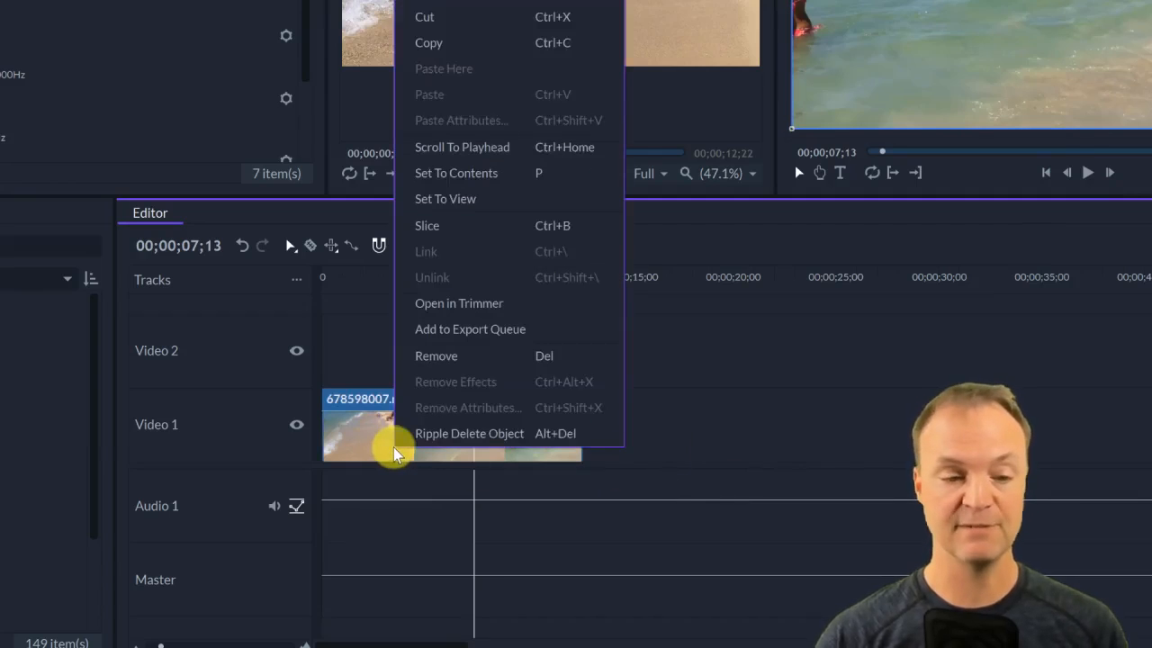
{"action": "left_click", "coordinate": [715, 460]}
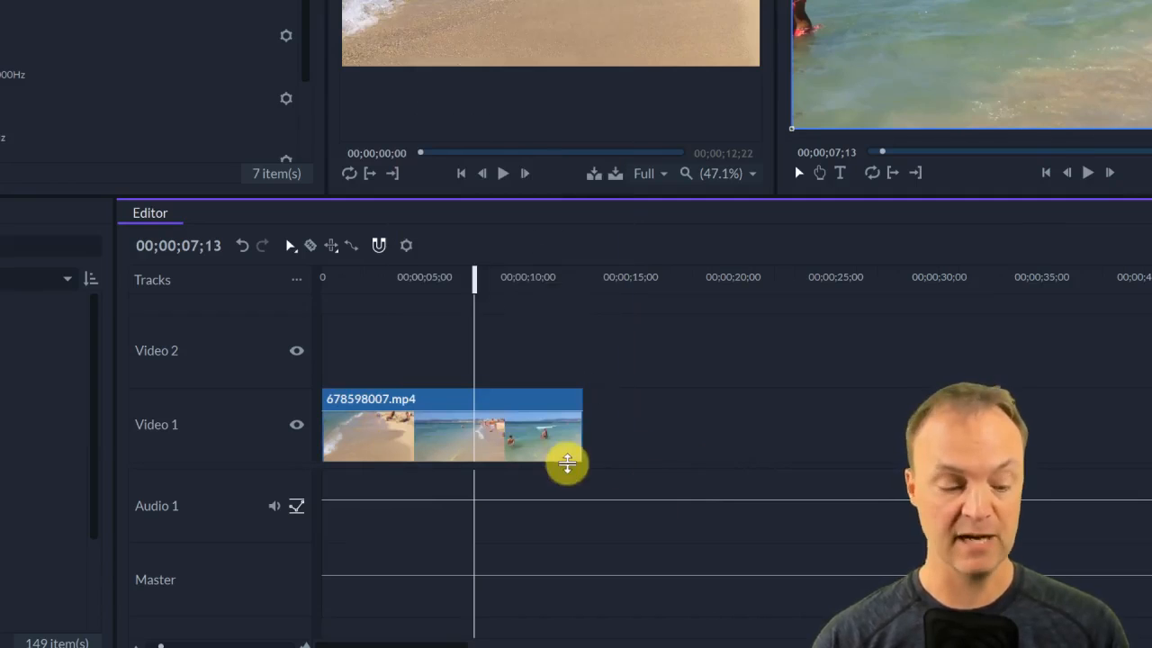
{"action": "left_click", "coordinate": [738, 492]}
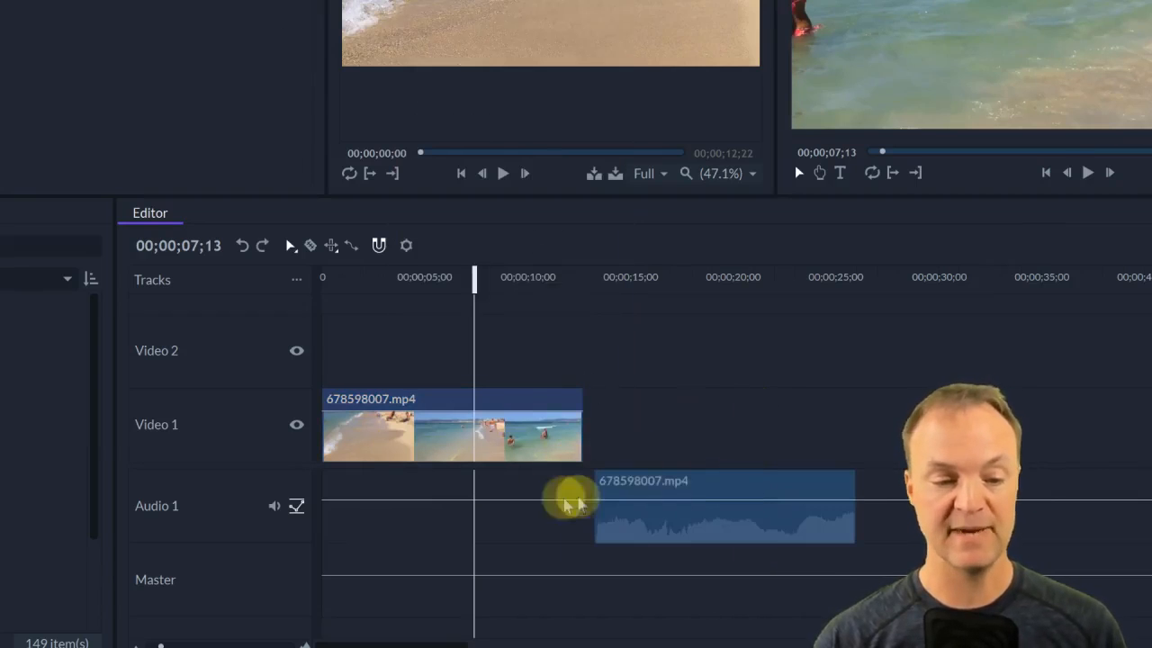
{"action": "left_click_drag", "start_coordinate": [607, 496], "coordinate": [387, 491]}
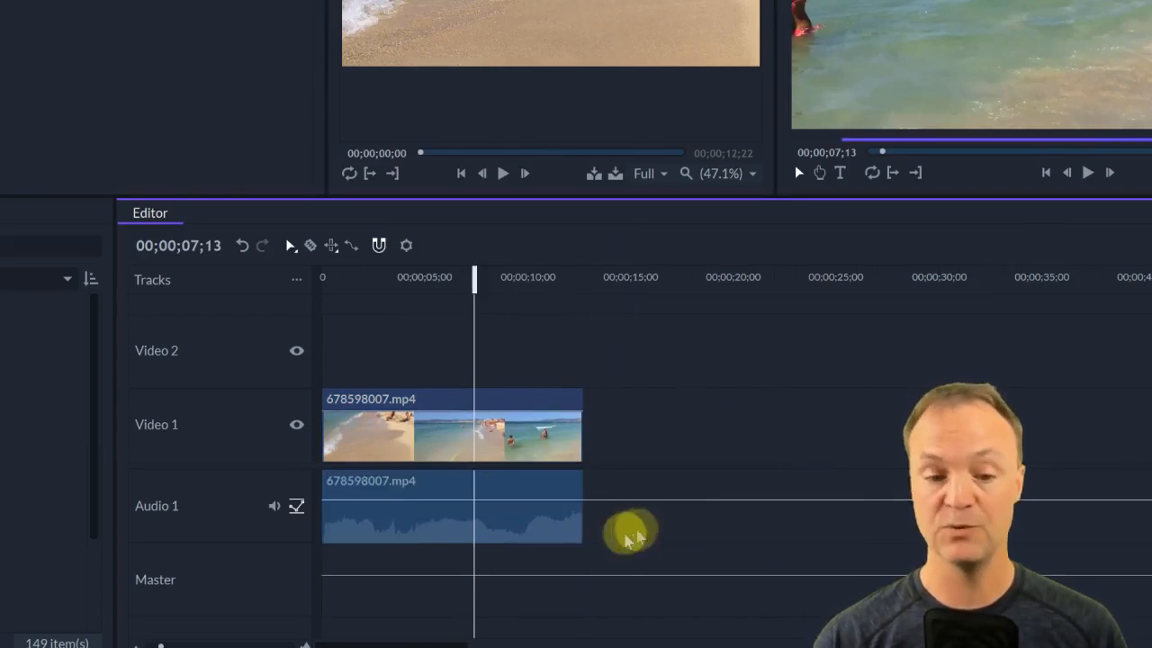
Select the video and audio clips of 678598007.mp4 and link them together
{"action": "left_click_drag", "start_coordinate": [614, 562], "coordinate": [454, 395]}
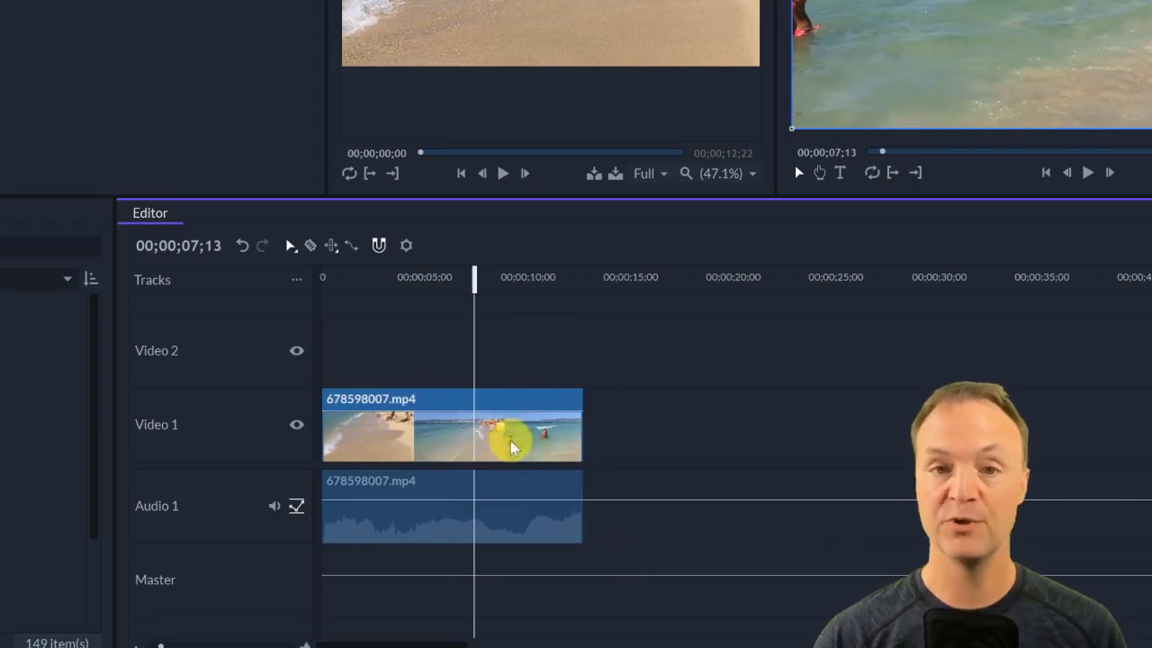
{"action": "right_click", "coordinate": [502, 432]}
{"action": "left_click", "coordinate": [555, 252]}
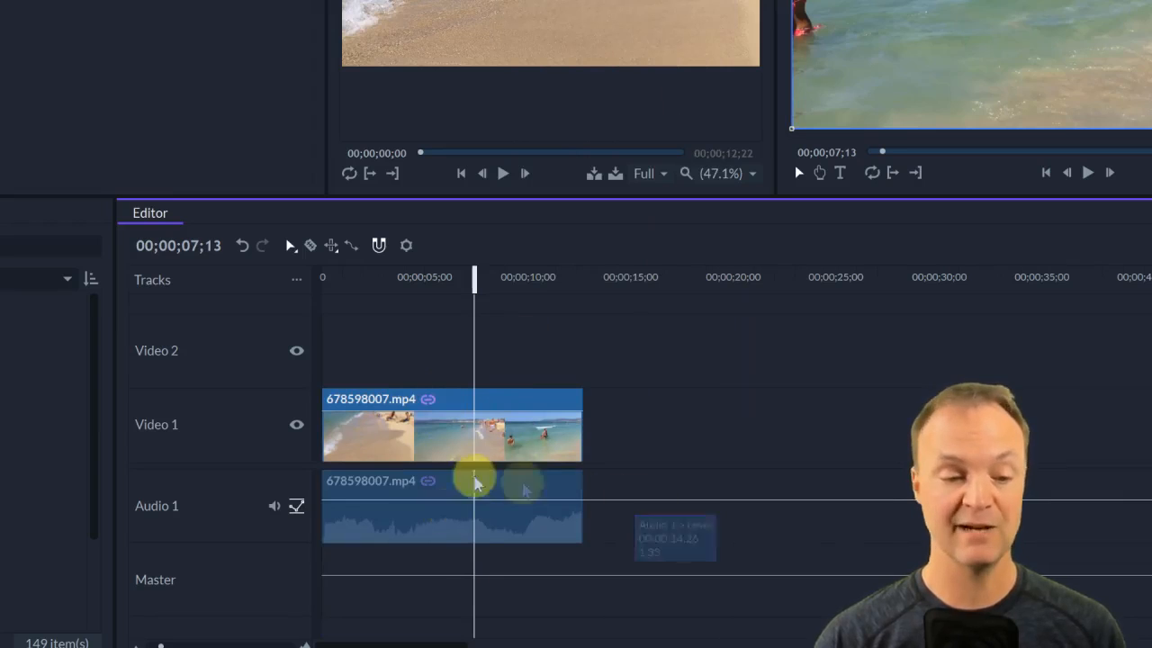
Replace 678598007.mp4 with Dog on Boat.mp4 at the start of Video 1, matching the sequence settings to the new clip
{"action": "key", "text": "Delete"}
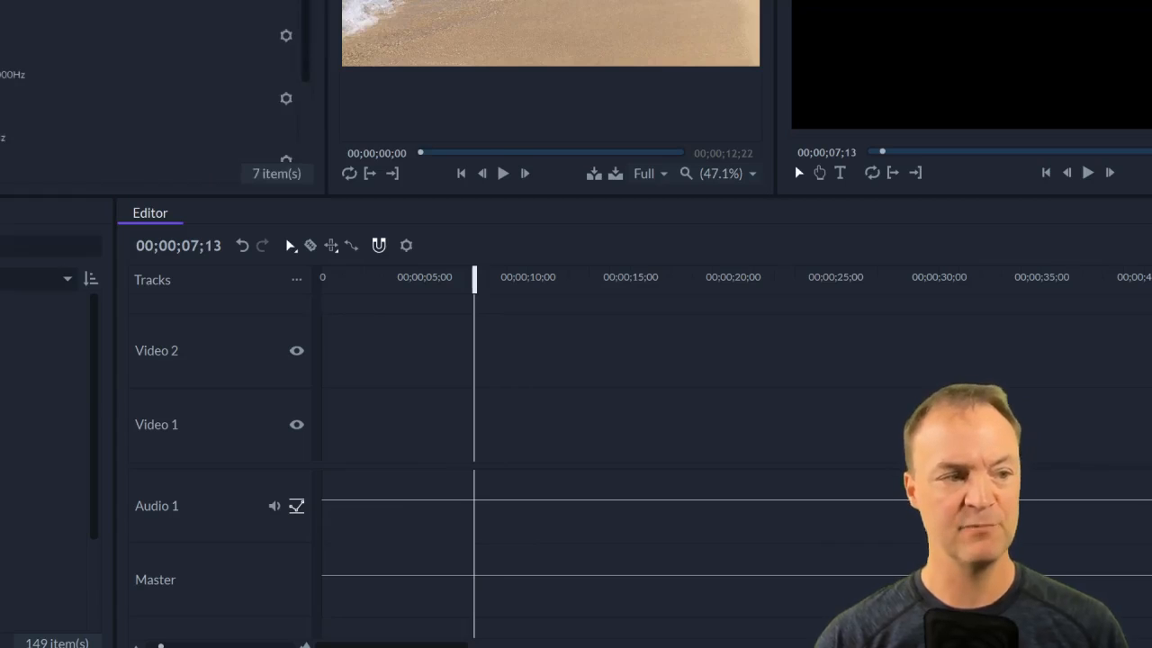
{"action": "left_click_drag", "start_coordinate": [9, 40], "coordinate": [320, 438]}
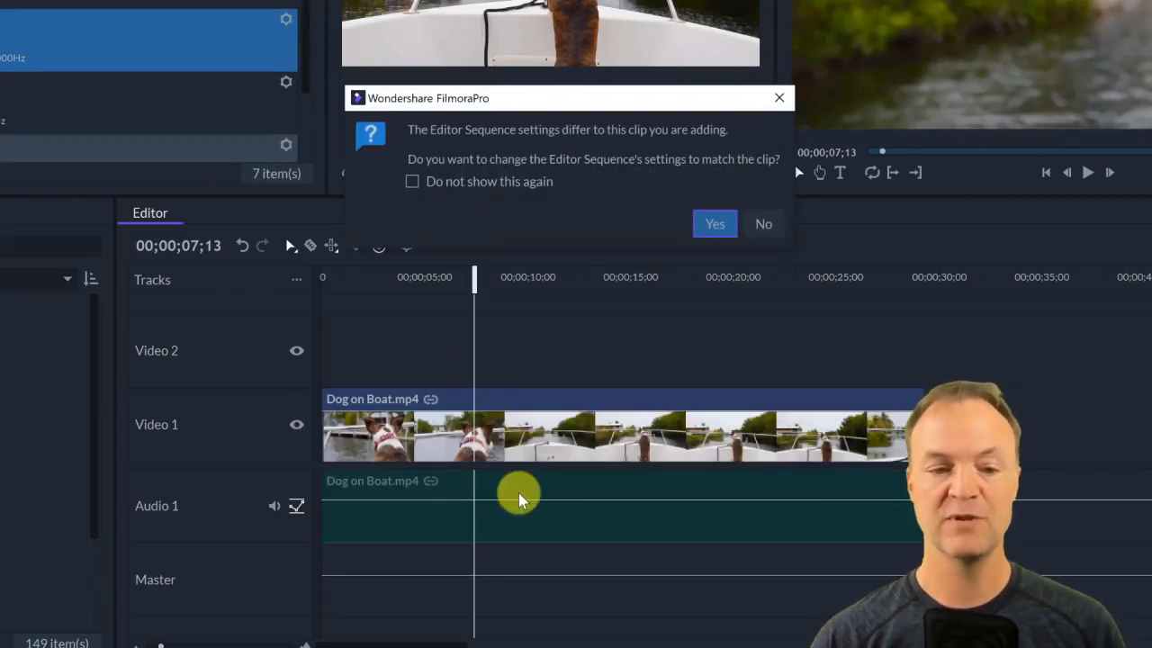
{"action": "left_click", "coordinate": [701, 226]}
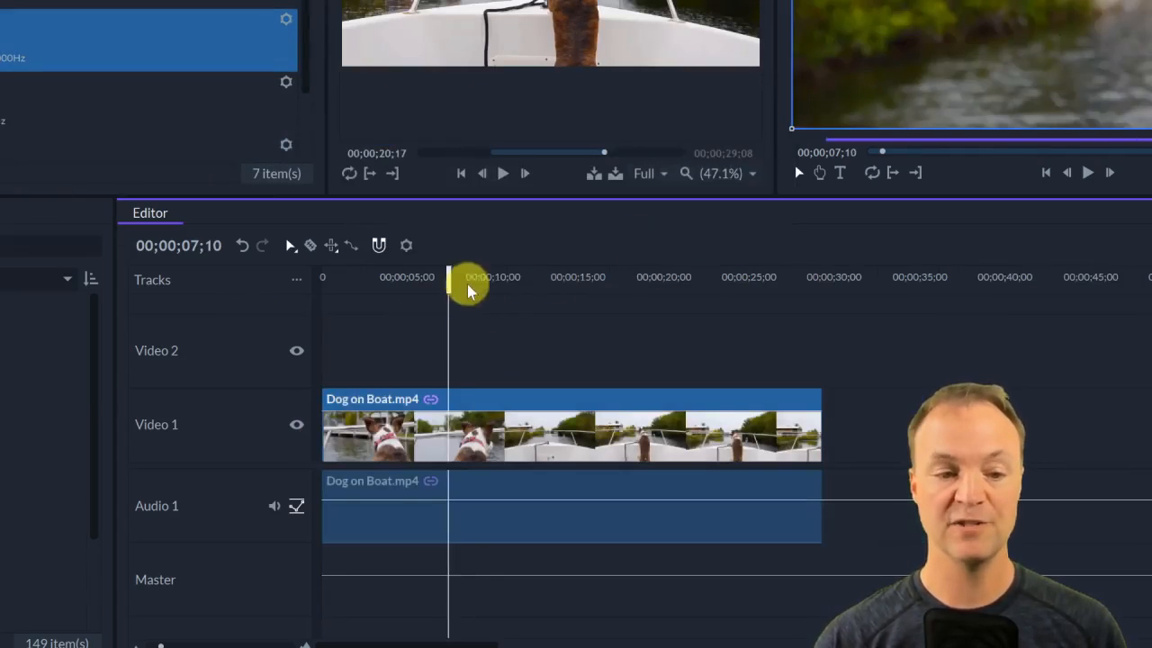
Speed up Dog on Boat.mp4 by setting its duration to 00;00;08;07, and preview the clip
{"action": "left_click_drag", "start_coordinate": [450, 277], "coordinate": [329, 283]}
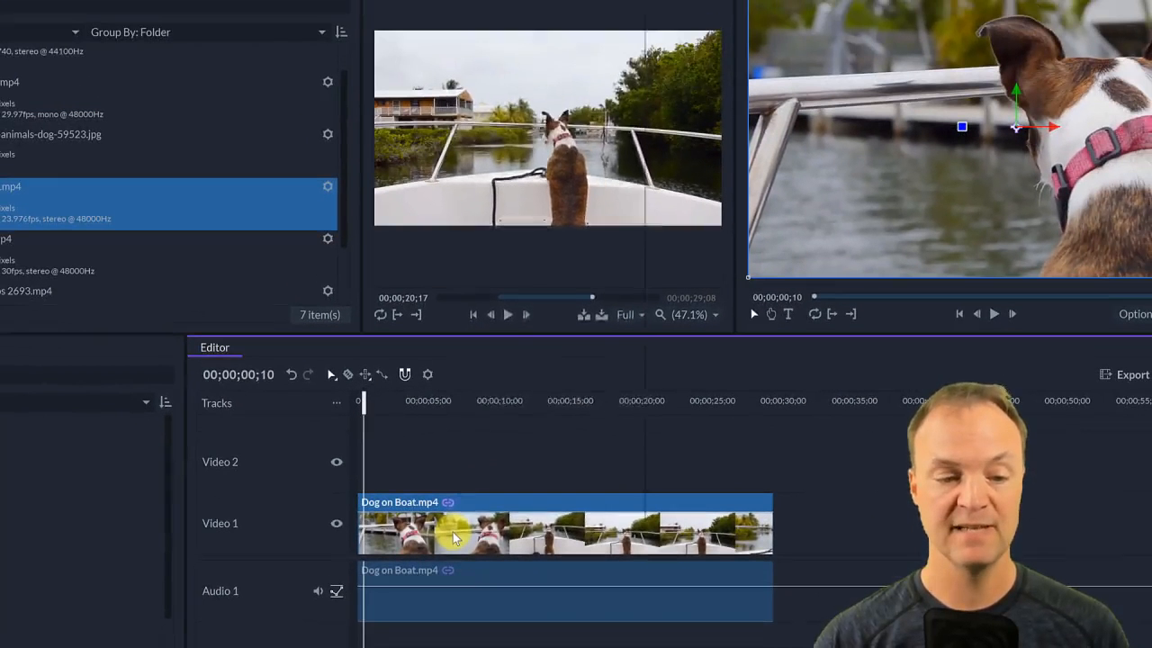
{"action": "right_click", "coordinate": [436, 441]}
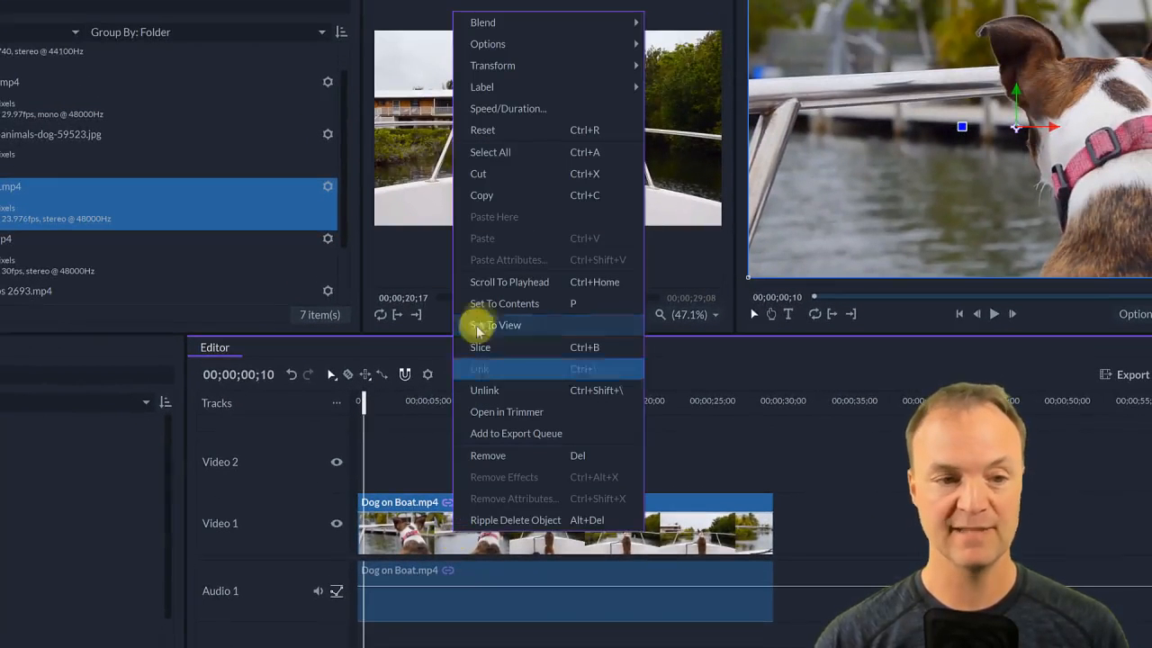
{"action": "left_click", "coordinate": [517, 110]}
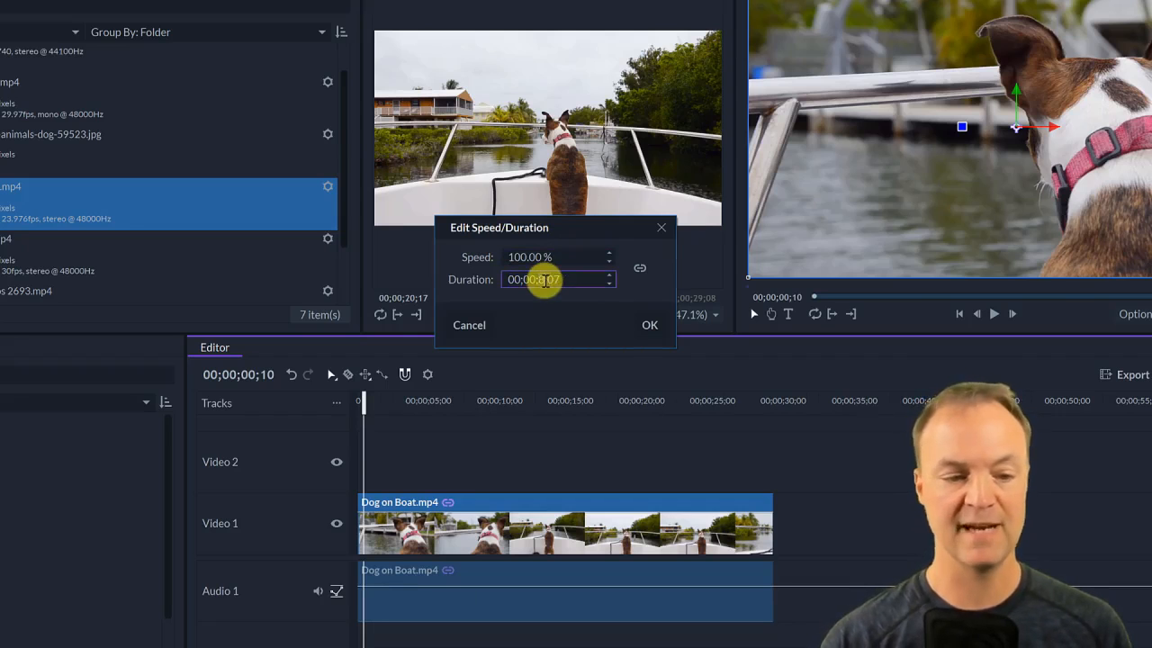
{"action": "key", "text": "Return"}
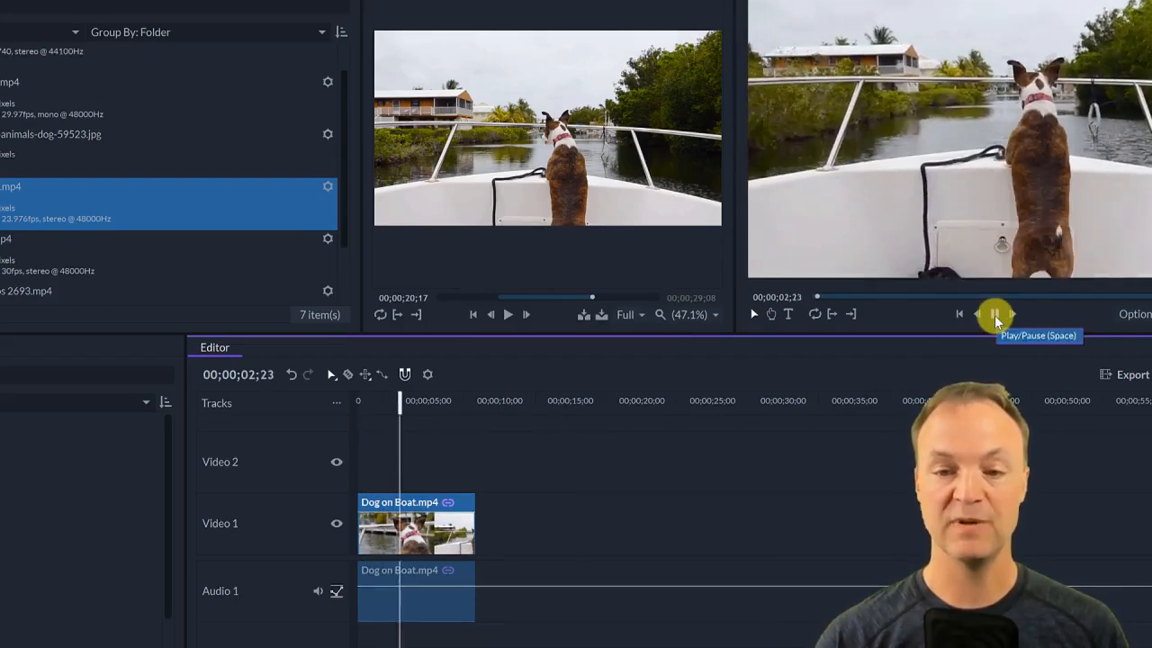
{"action": "left_click", "coordinate": [994, 316]}
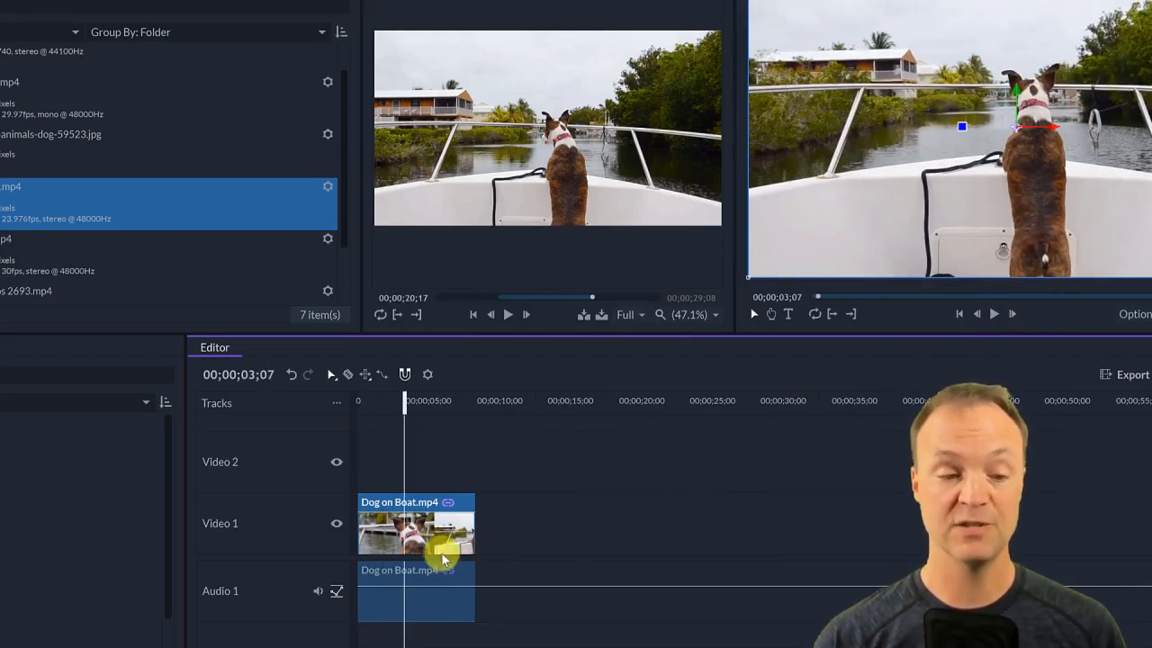
Review the speed and duration settings of the shortened Dog on Boat.mp4 clip on Video 1
{"action": "right_click", "coordinate": [399, 538]}
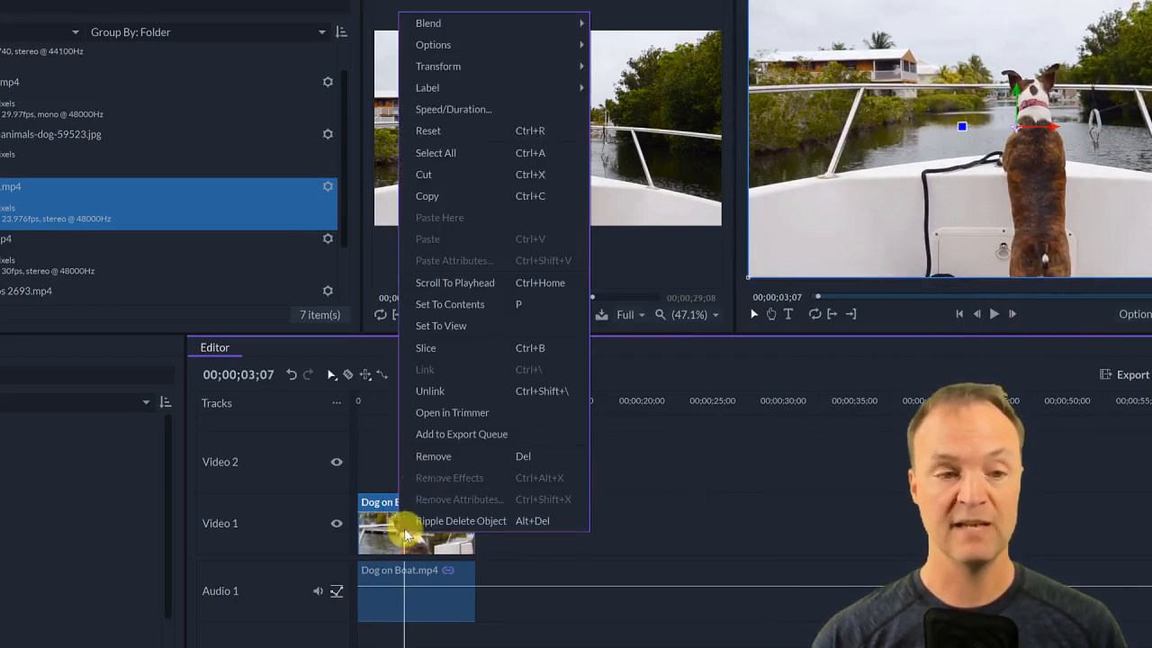
{"action": "left_click", "coordinate": [486, 109]}
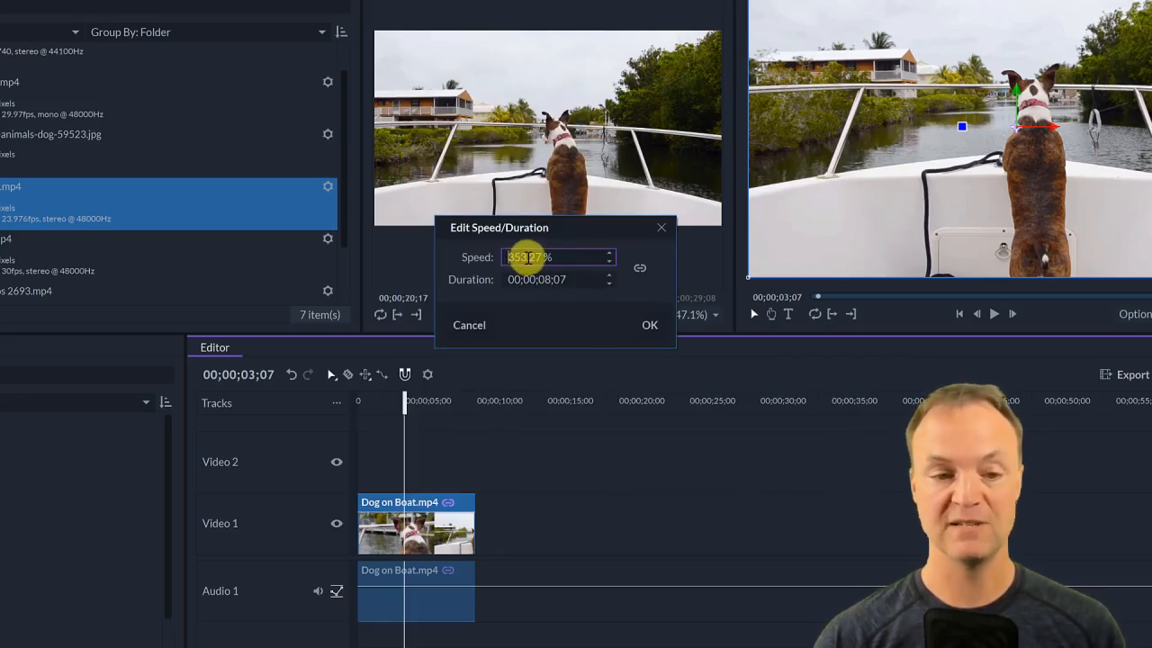
{"action": "left_click", "coordinate": [651, 326]}
Remove the sped-up Dog on Boat.mp4 video and audio, and place a fresh full-length copy at the start of Video 1
{"action": "left_click_drag", "start_coordinate": [553, 624], "coordinate": [381, 488]}
{"action": "key", "text": "Delete"}
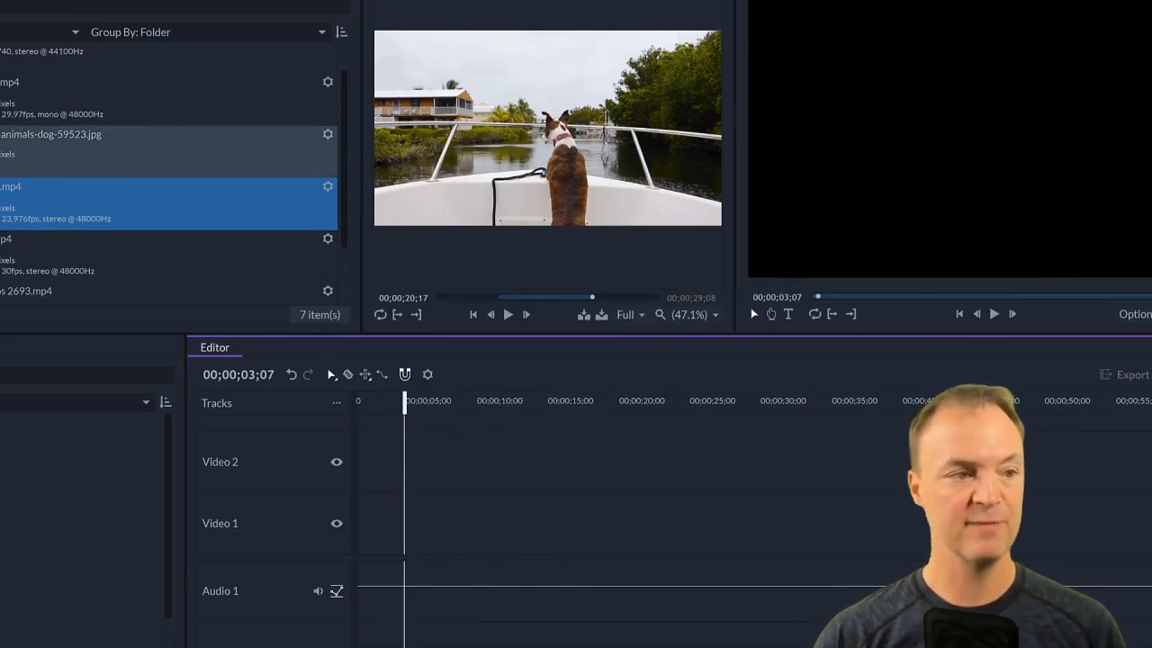
{"action": "scroll", "coordinate": [169, 171], "scroll_direction": "up", "scroll_amount": 1}
{"action": "scroll", "coordinate": [225, 180], "scroll_direction": "down", "scroll_amount": 3}
{"action": "left_click_drag", "start_coordinate": [270, 121], "coordinate": [360, 543]}
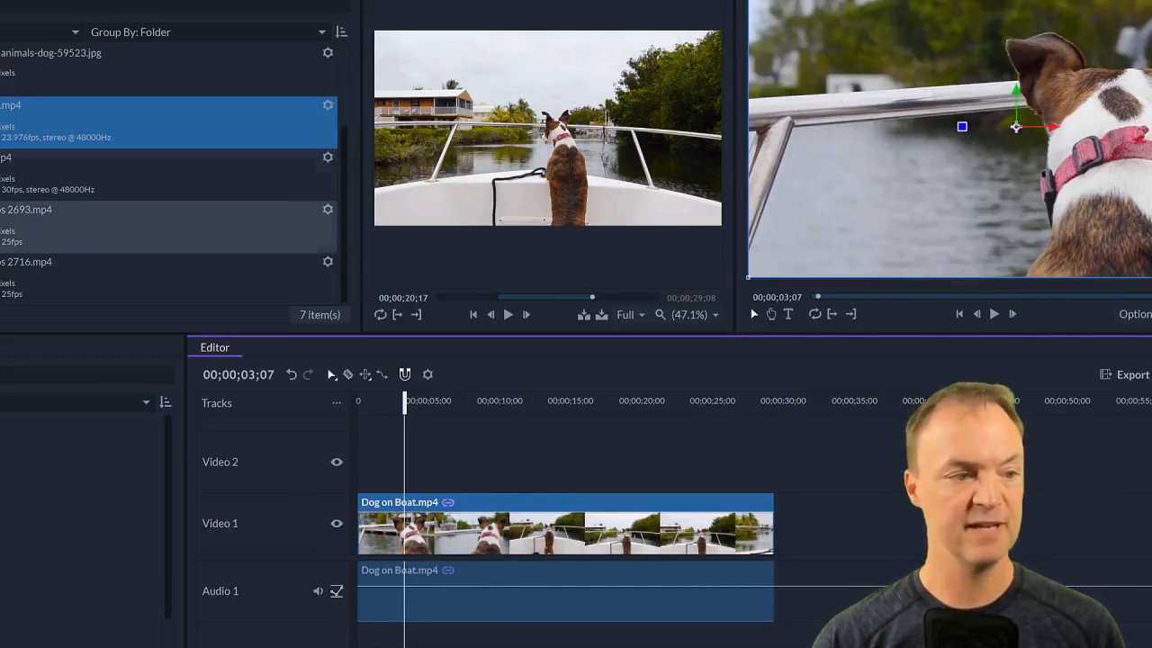
Add animal-cute-animals-dog-59523.jpg to Video 2 at about 10 seconds, above Dog on Boat.mp4, and fit it to the frame
{"action": "left_click_drag", "start_coordinate": [135, 67], "coordinate": [509, 442]}
{"action": "left_click", "coordinate": [522, 407]}
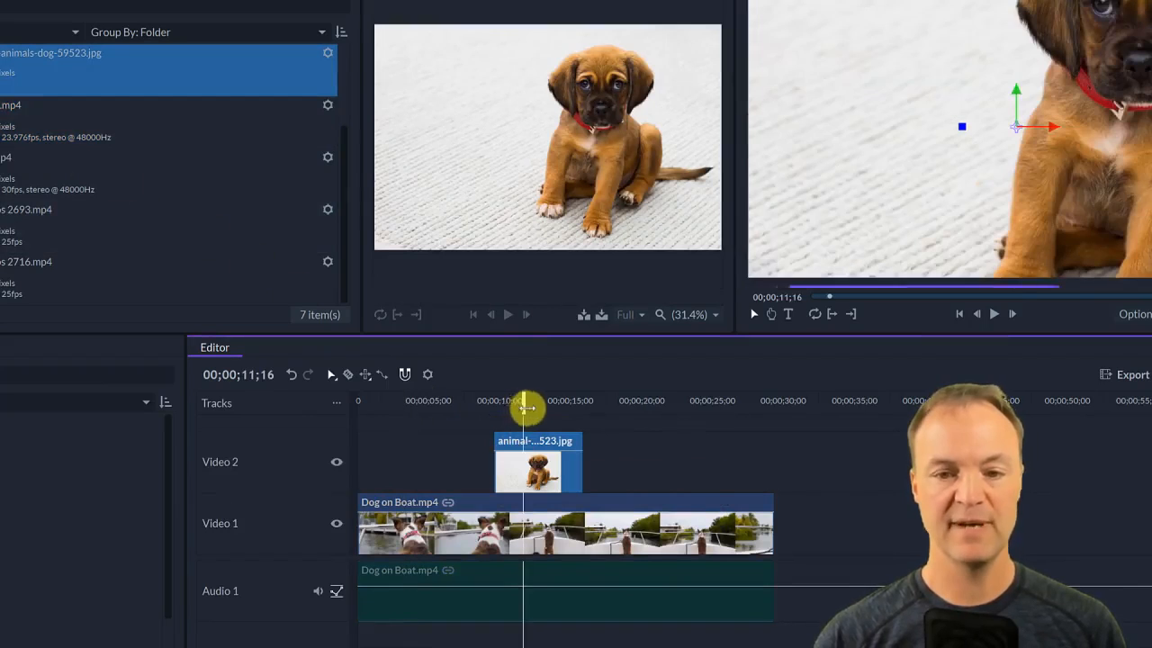
{"action": "left_click_drag", "start_coordinate": [521, 408], "coordinate": [530, 409]}
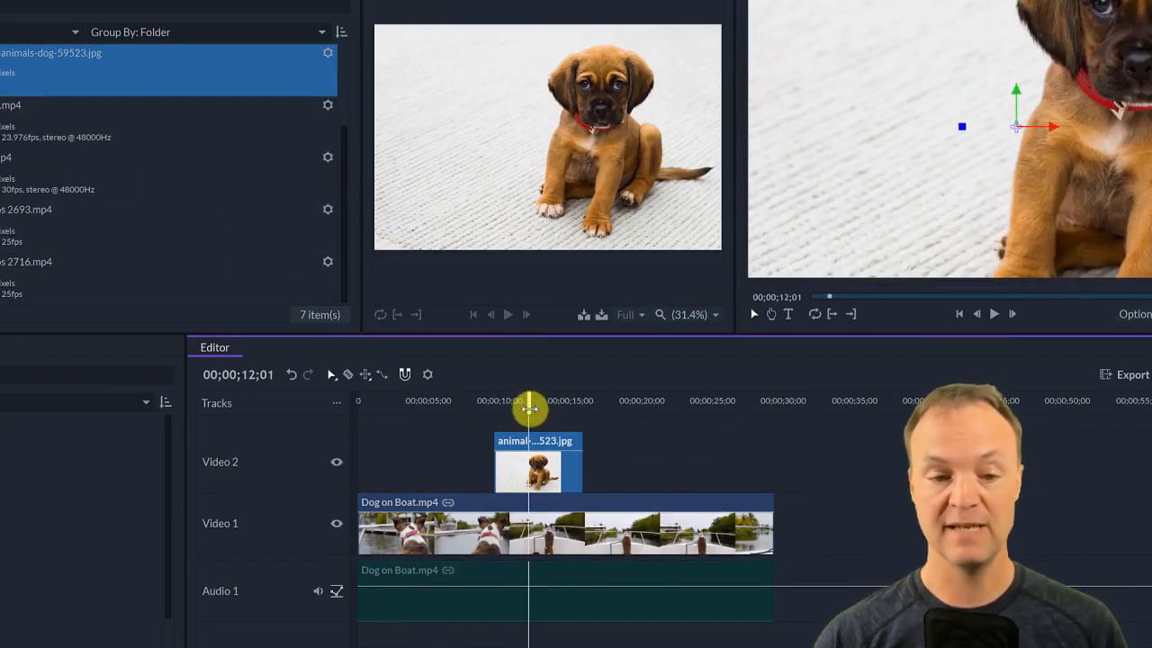
{"action": "right_click", "coordinate": [507, 477]}
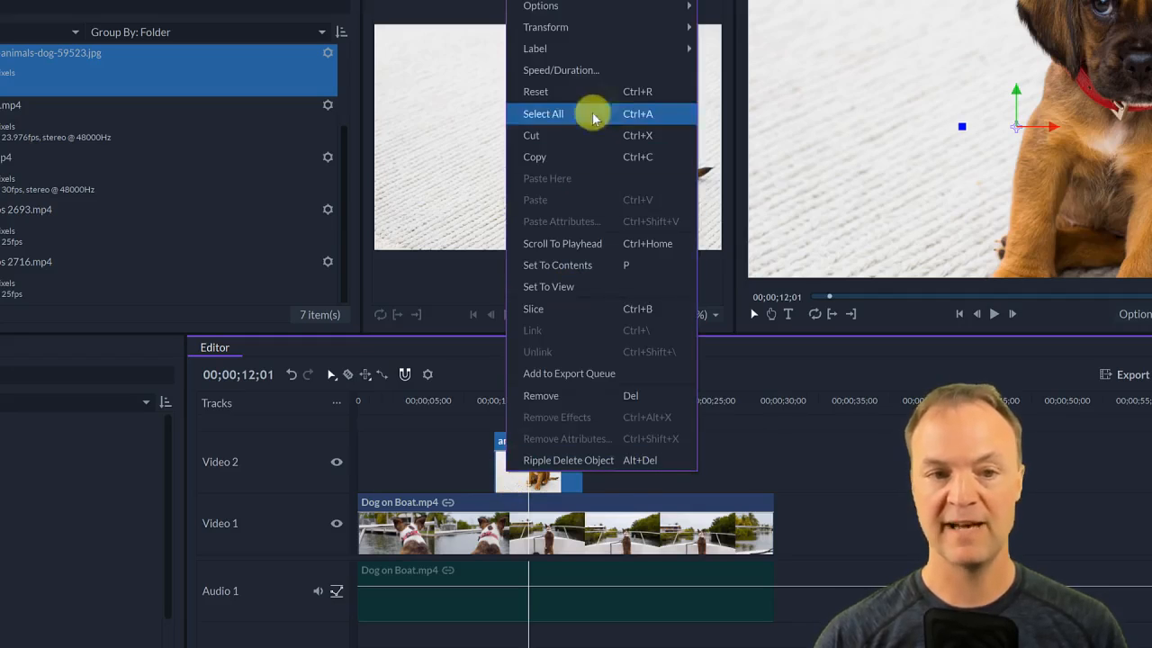
{"action": "mouse_move", "coordinate": [623, 27]}
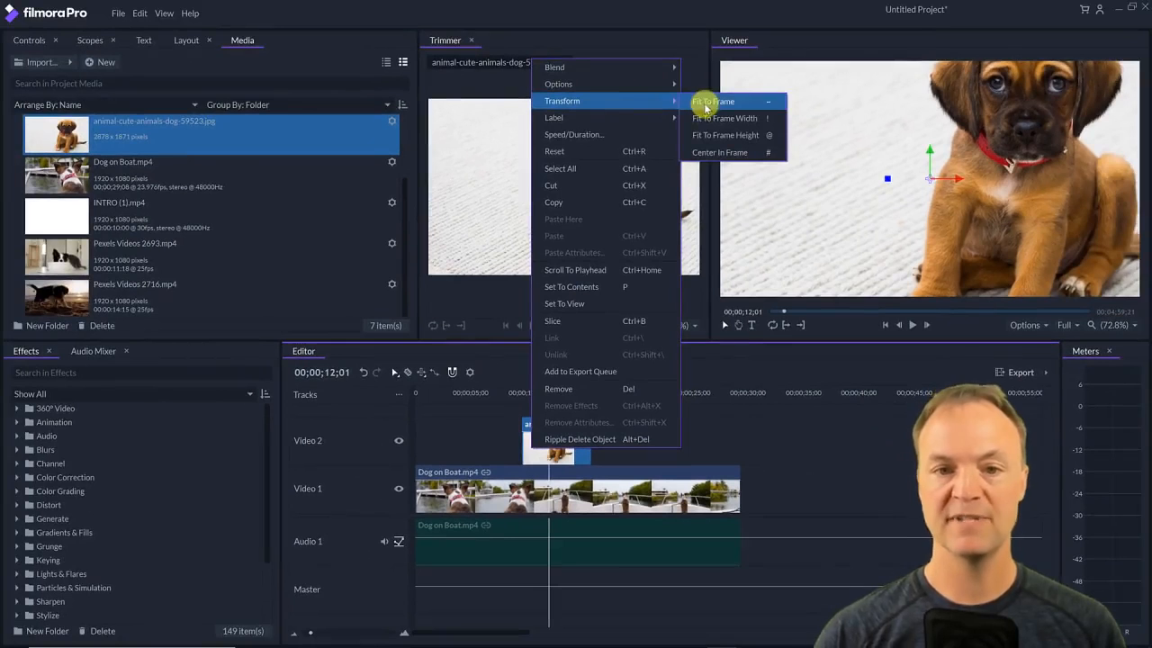
{"action": "left_click", "coordinate": [711, 103]}
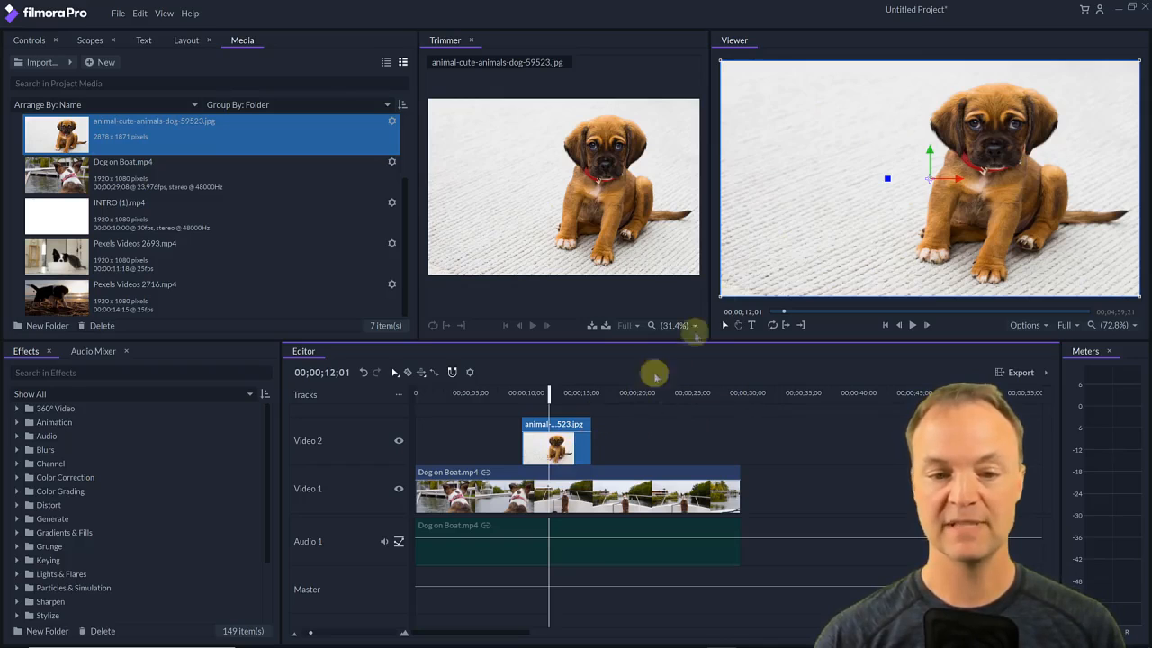
Shrink the puppy image into a clockwise-tilted overlay in the upper-left area of the video picture, and preview the result
{"action": "left_click_drag", "start_coordinate": [722, 297], "coordinate": [787, 189]}
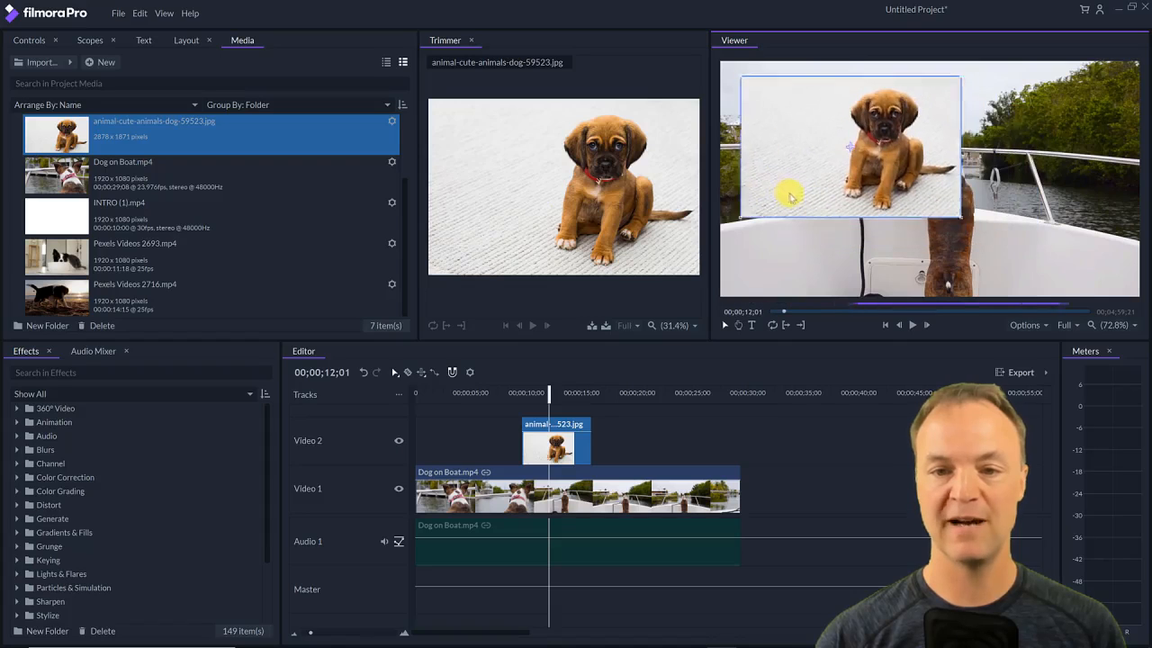
{"action": "mouse_move", "coordinate": [813, 148]}
{"action": "left_mouse_down"}
{"action": "mouse_move", "coordinate": [805, 120]}
{"action": "mouse_move", "coordinate": [812, 133]}
{"action": "left_mouse_up"}
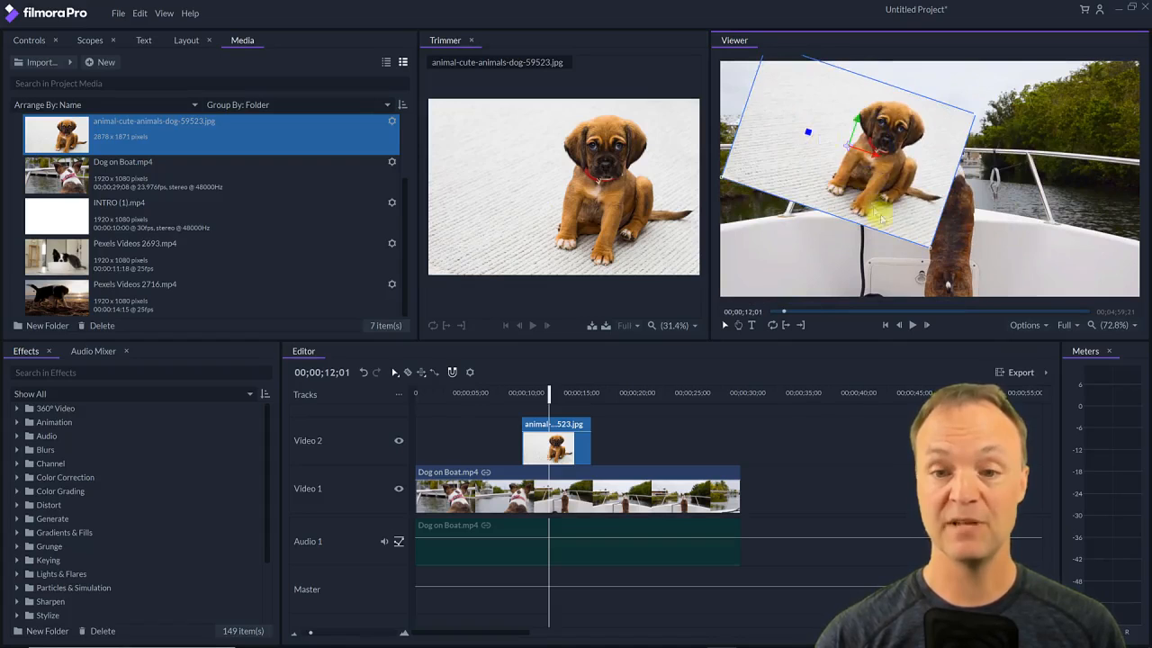
{"action": "left_click_drag", "start_coordinate": [905, 224], "coordinate": [904, 243]}
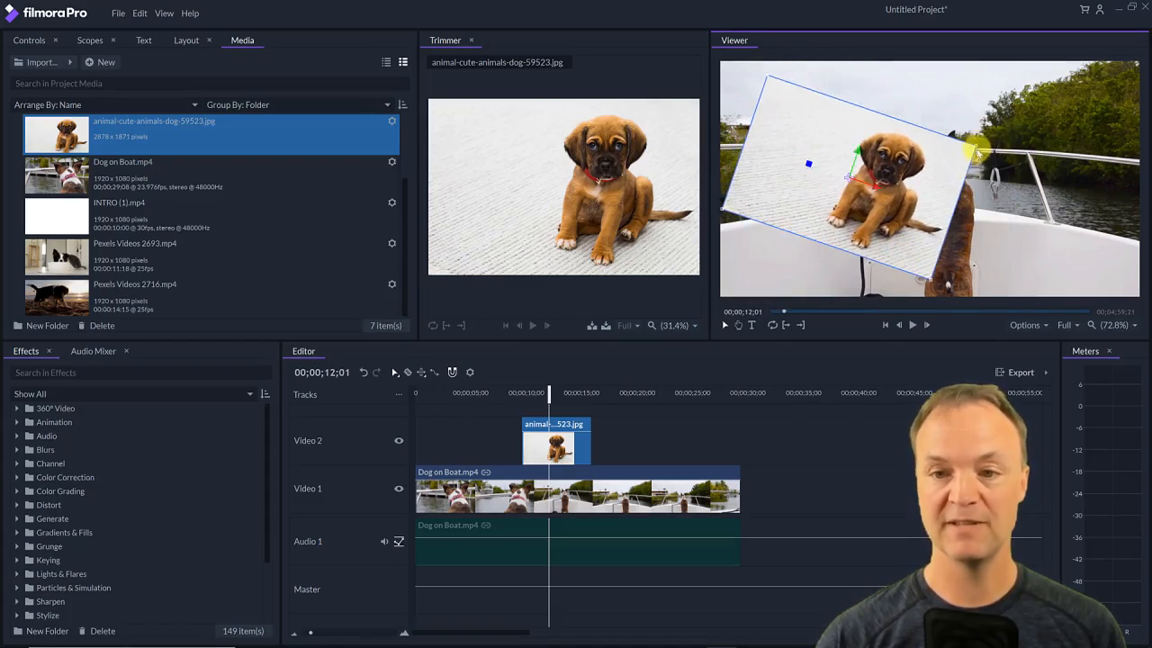
{"action": "left_click_drag", "start_coordinate": [974, 149], "coordinate": [891, 144]}
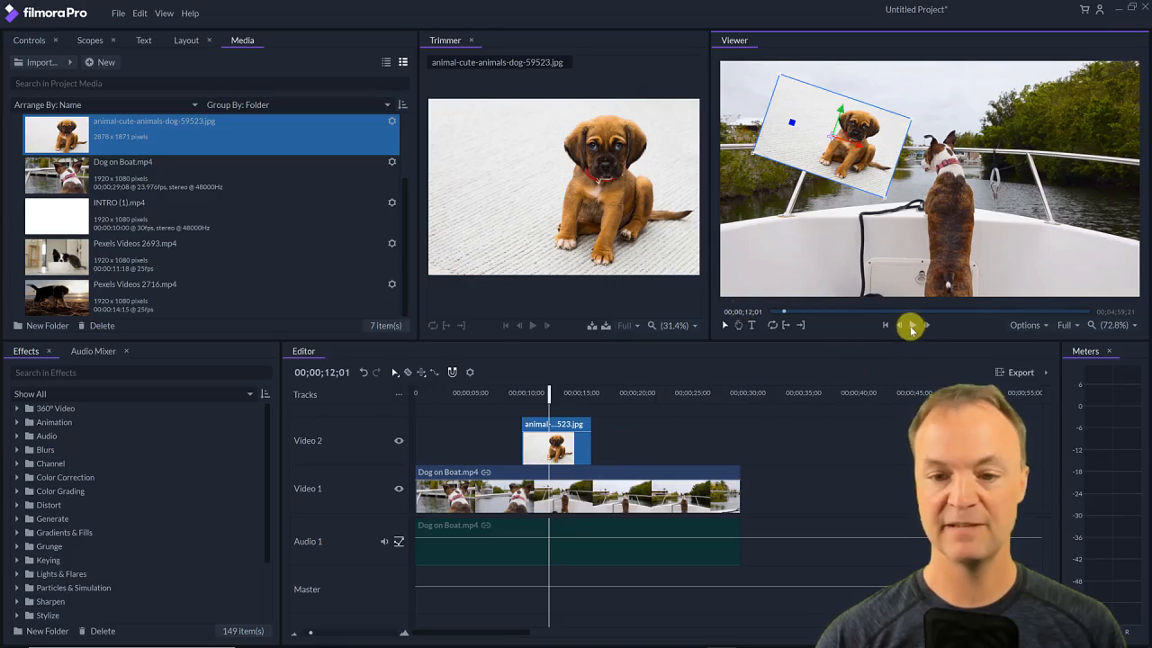
{"action": "left_click", "coordinate": [912, 326]}
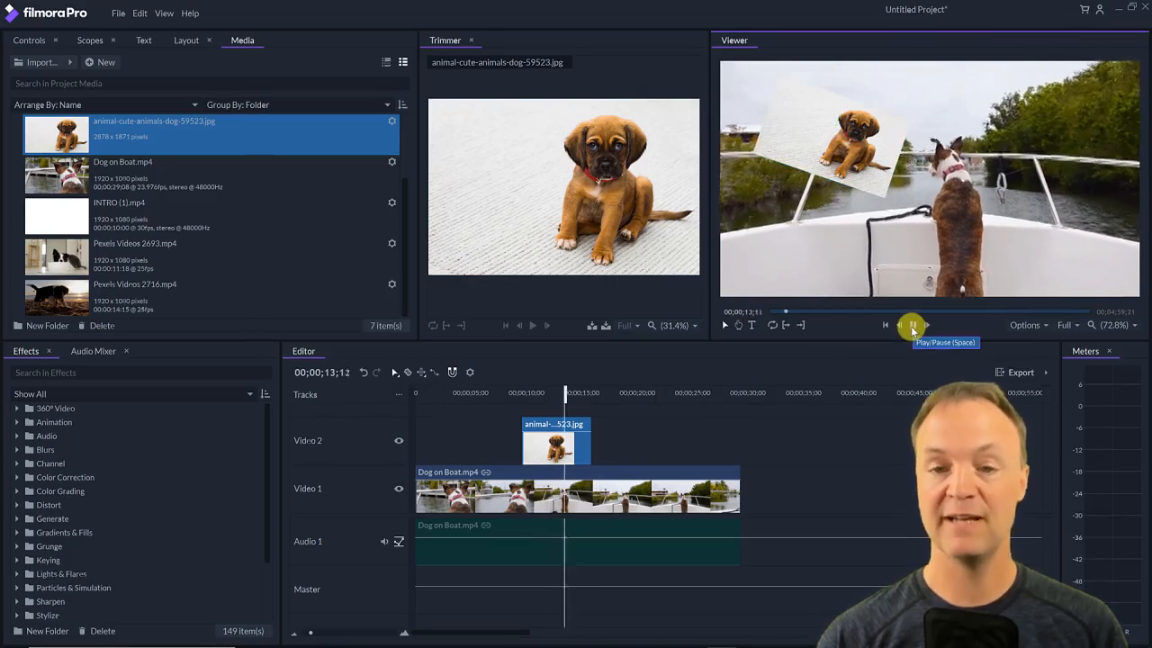
{"action": "left_click", "coordinate": [911, 326]}
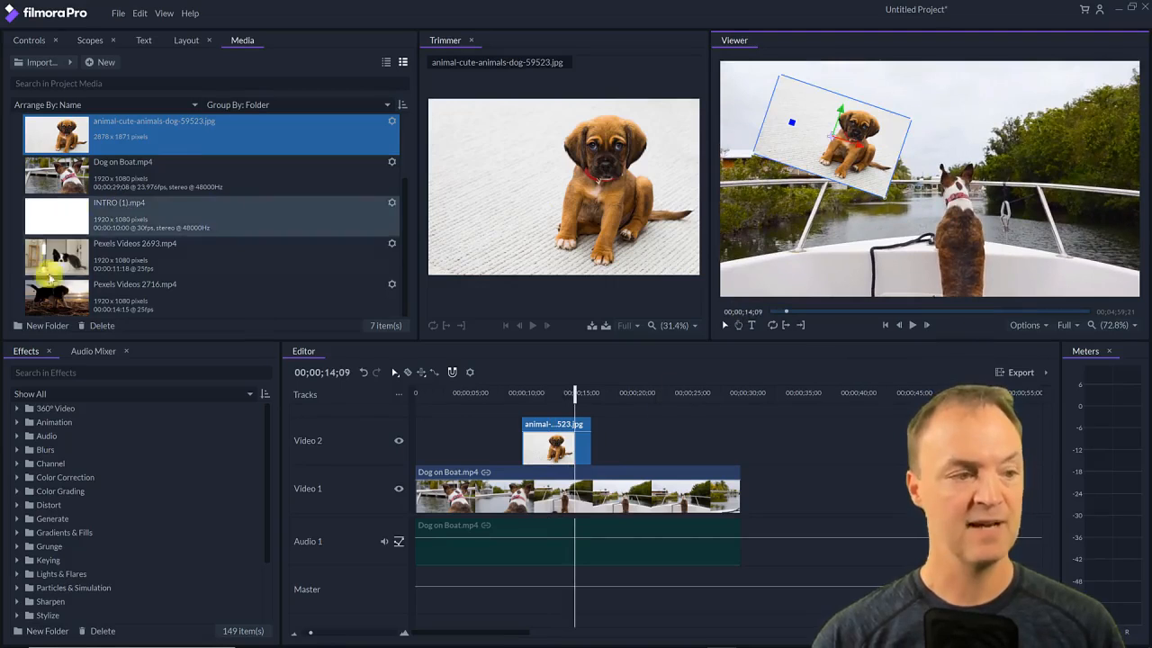
Add Pexels Videos 2716.mp4 on Video 3 at about 17 seconds as a small clockwise-tilted overlay in the picture's upper-right area, and preview it
{"action": "left_click_drag", "start_coordinate": [50, 311], "coordinate": [624, 425]}
{"action": "left_click", "coordinate": [651, 393]}
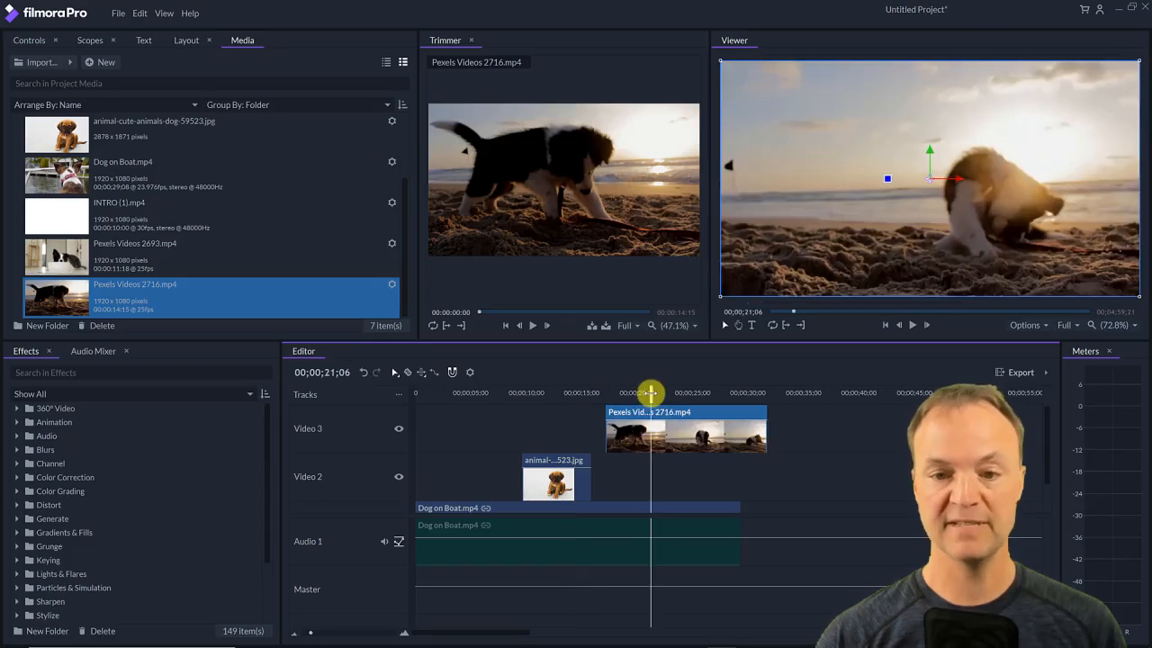
{"action": "left_click_drag", "start_coordinate": [720, 300], "coordinate": [1065, 120]}
{"action": "left_click_drag", "start_coordinate": [995, 132], "coordinate": [992, 166]}
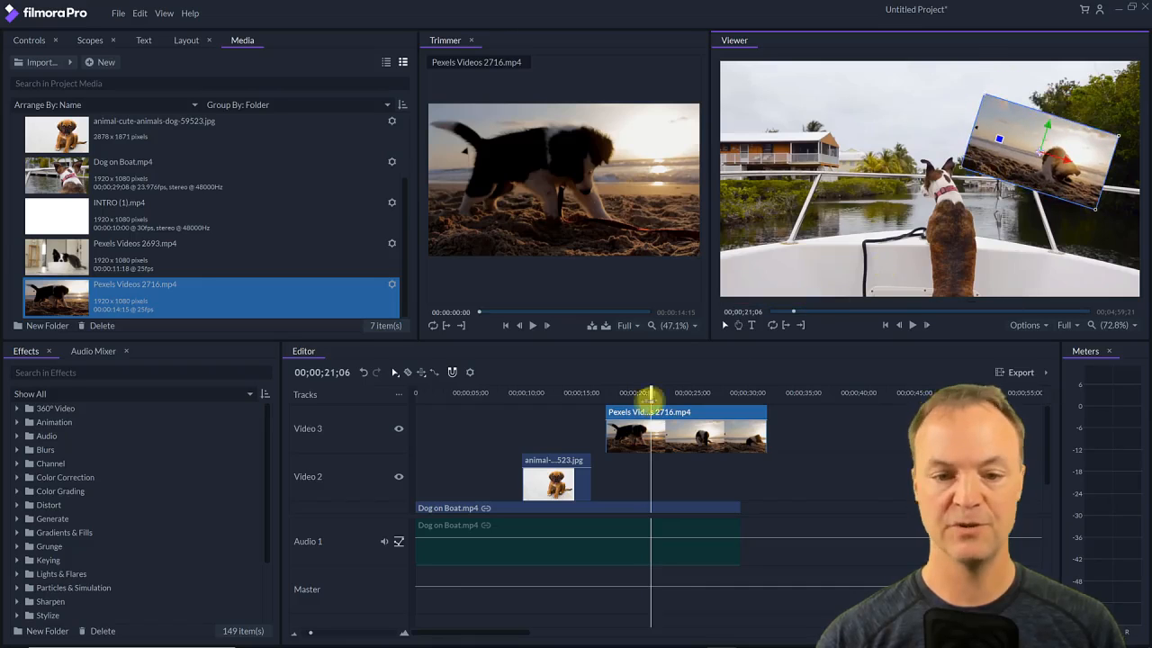
{"action": "left_click", "coordinate": [909, 326]}
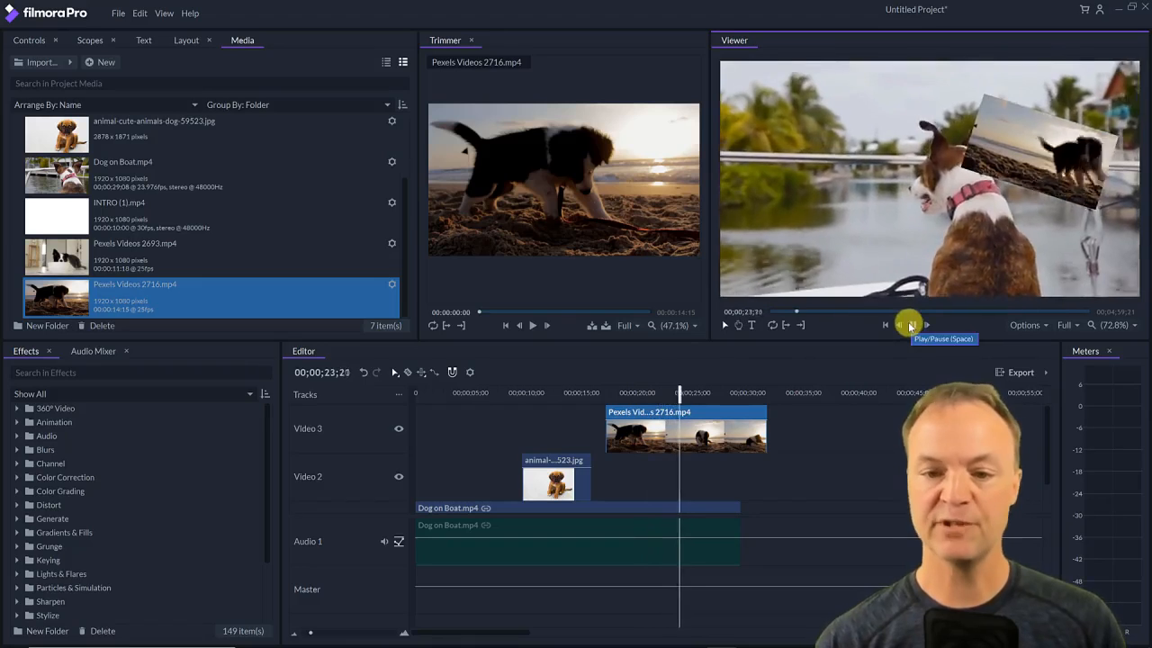
{"action": "left_click", "coordinate": [912, 326]}
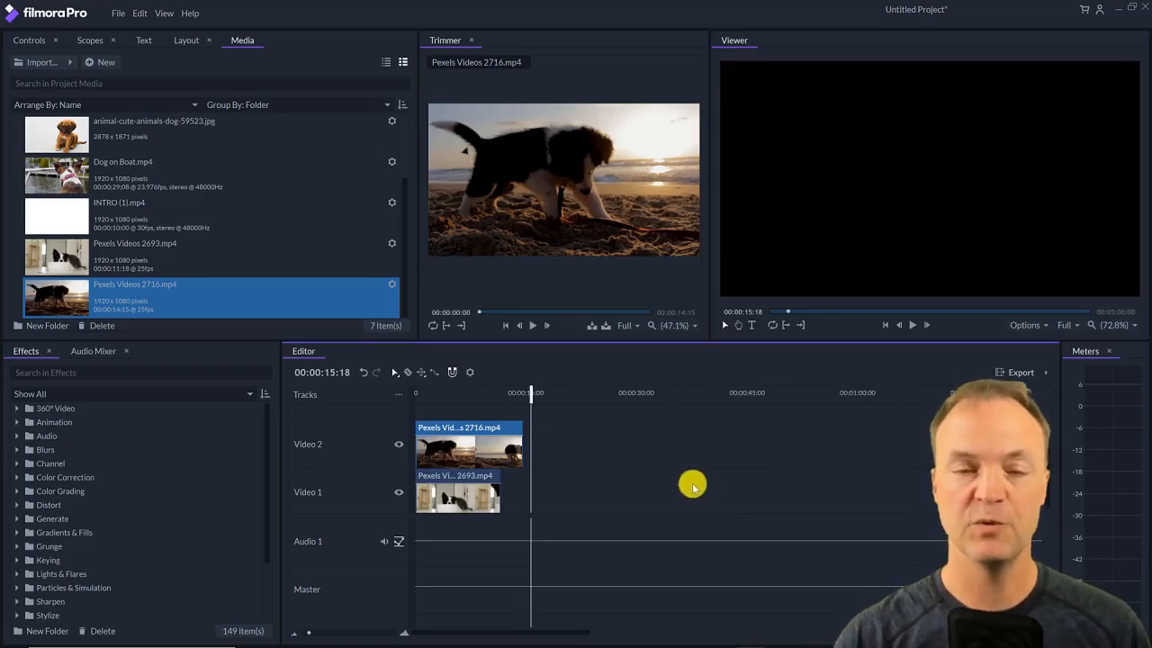
Lower the opacity of Pexels Videos 2716.mp4 on Video 2 to roughly half, comparing playback before and after the change
{"action": "left_click_drag", "start_coordinate": [530, 394], "coordinate": [441, 414]}
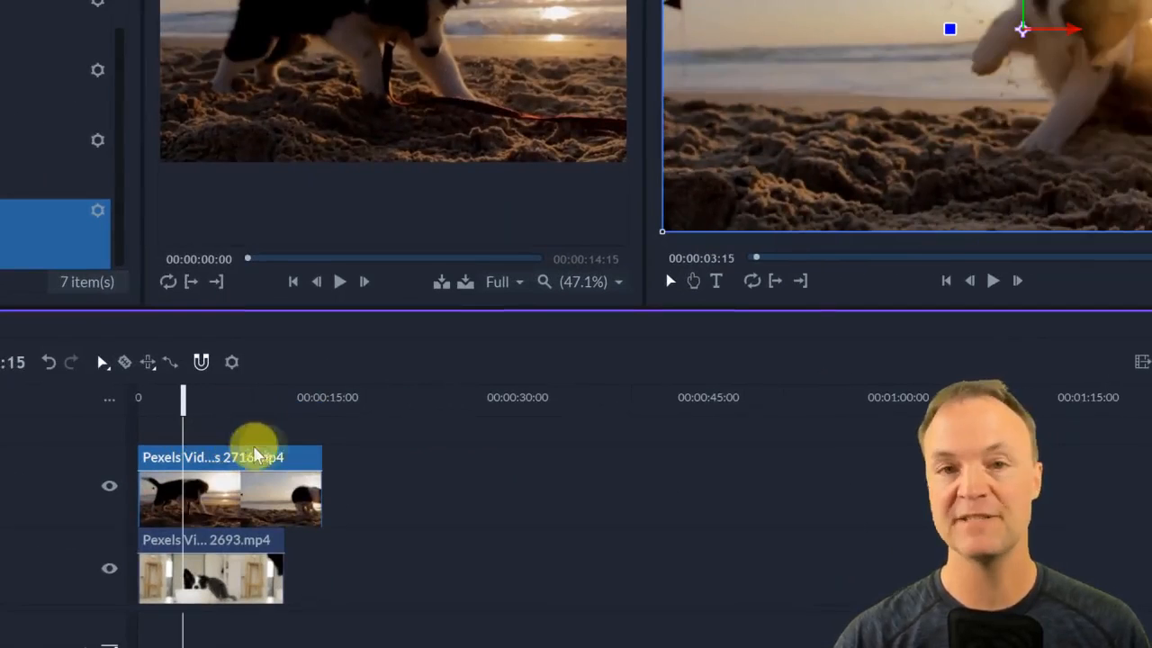
{"action": "mouse_move", "coordinate": [205, 466]}
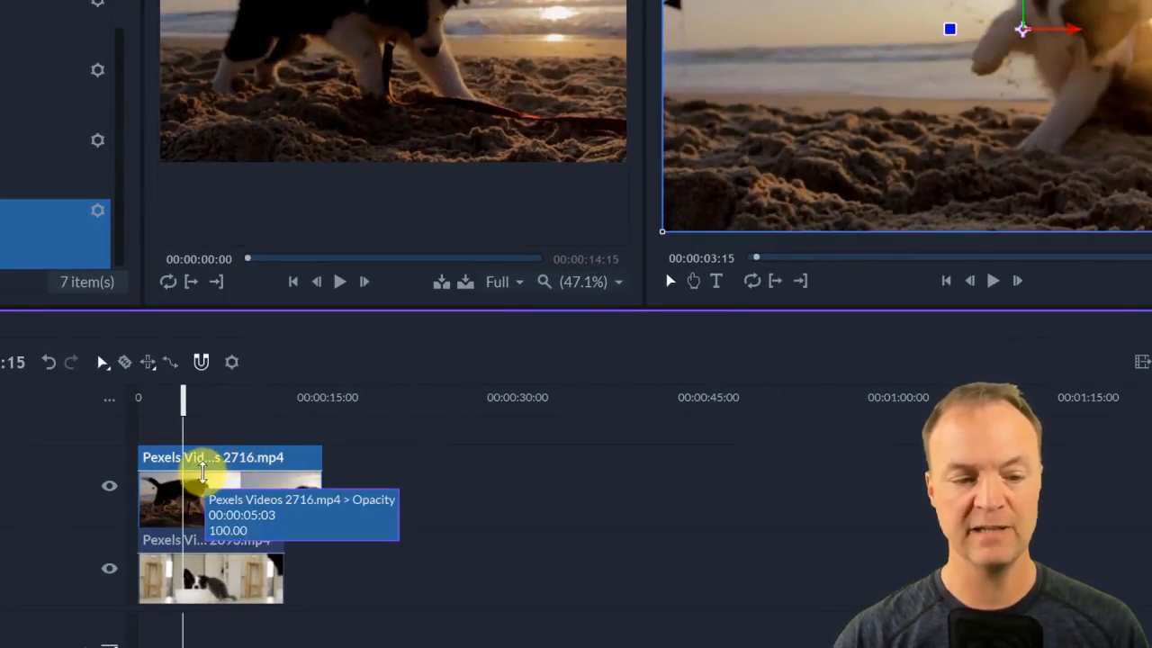
{"action": "left_click", "coordinate": [993, 281]}
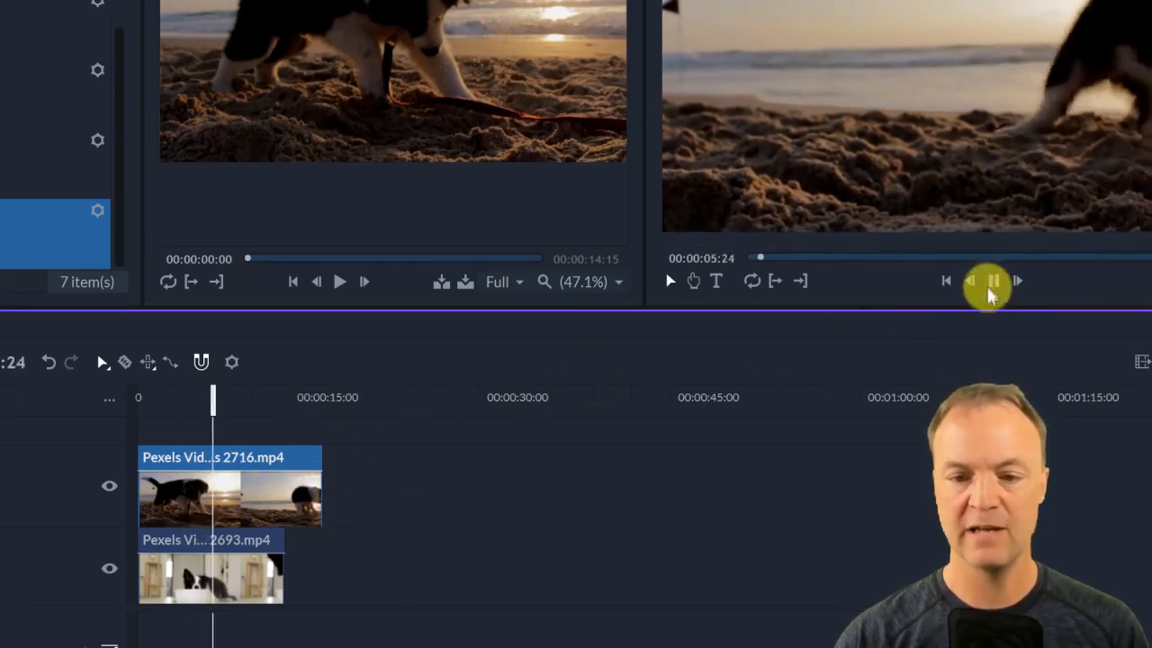
{"action": "left_click", "coordinate": [990, 289]}
{"action": "left_click_drag", "start_coordinate": [167, 468], "coordinate": [167, 497]}
{"action": "left_click_drag", "start_coordinate": [224, 404], "coordinate": [162, 412]}
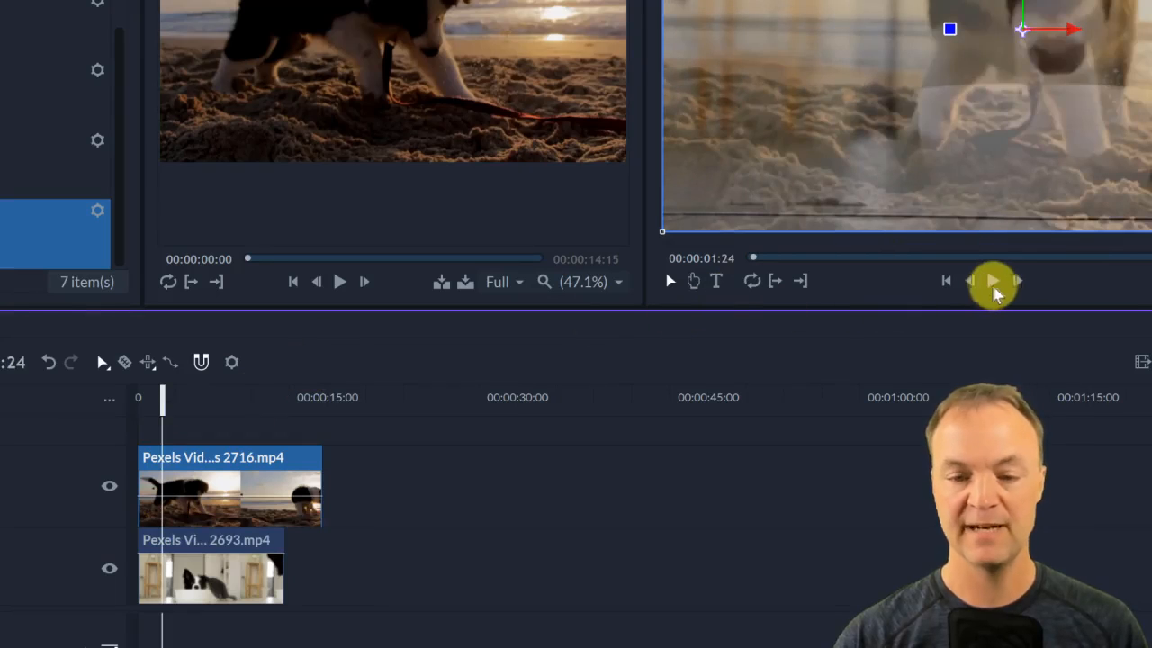
{"action": "left_click", "coordinate": [990, 285]}
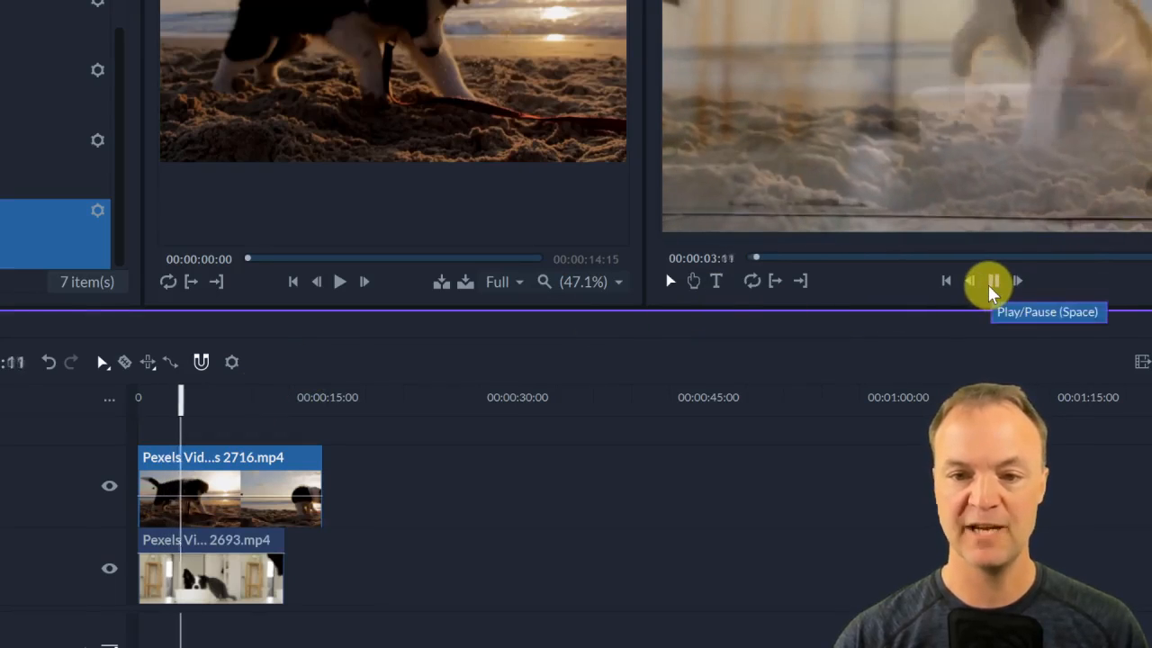
{"action": "left_click", "coordinate": [990, 284]}
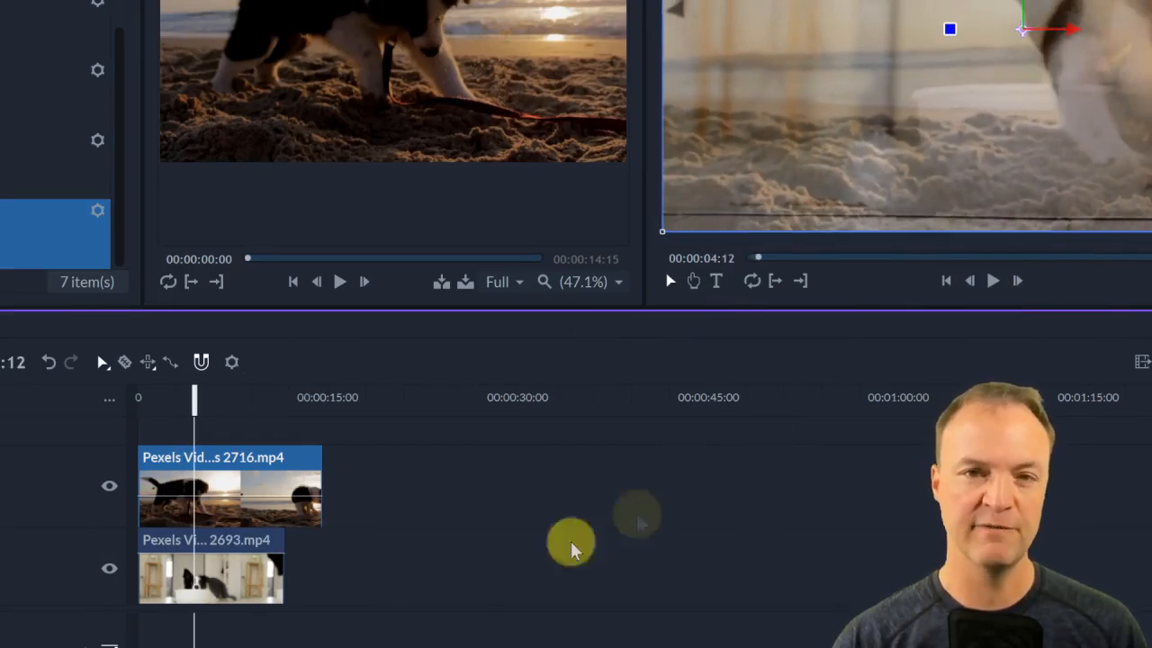
Remove both Pexels clips from Video 1 and Video 2
{"action": "left_click", "coordinate": [386, 601]}
{"action": "left_click_drag", "start_coordinate": [276, 544], "coordinate": [188, 476]}
{"action": "key", "text": "Delete"}
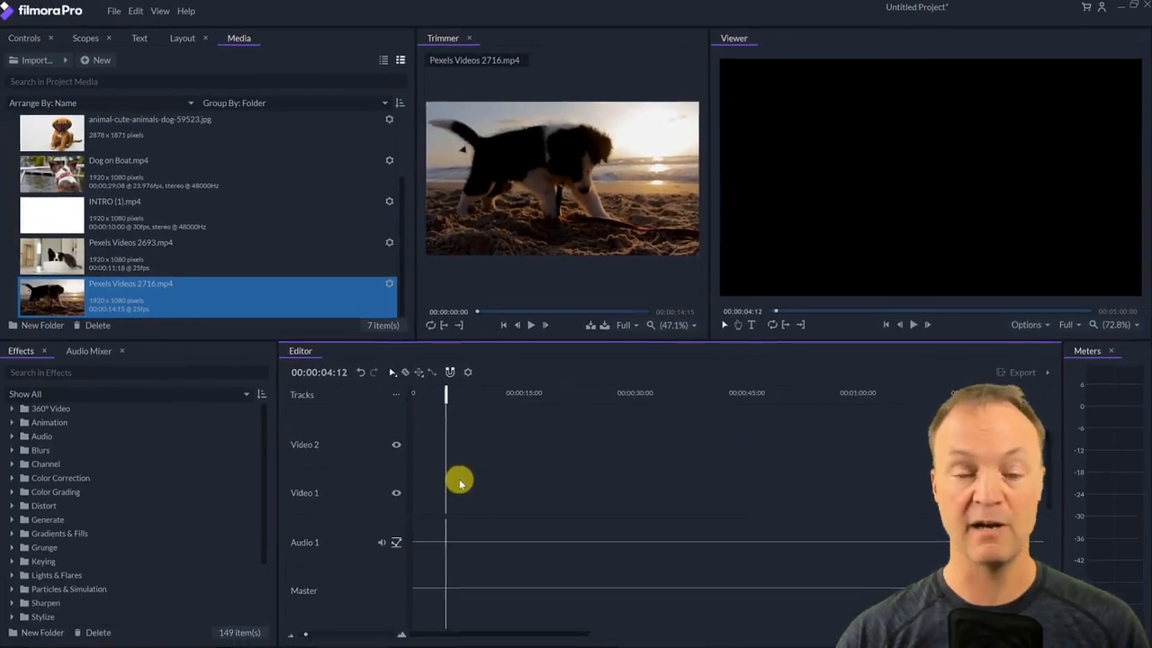
Place full-of-inspiration.mp3 at the start of Audio 1 and trim its end back to about 55 seconds
{"action": "scroll", "coordinate": [115, 257], "scroll_direction": "up", "scroll_amount": 3}
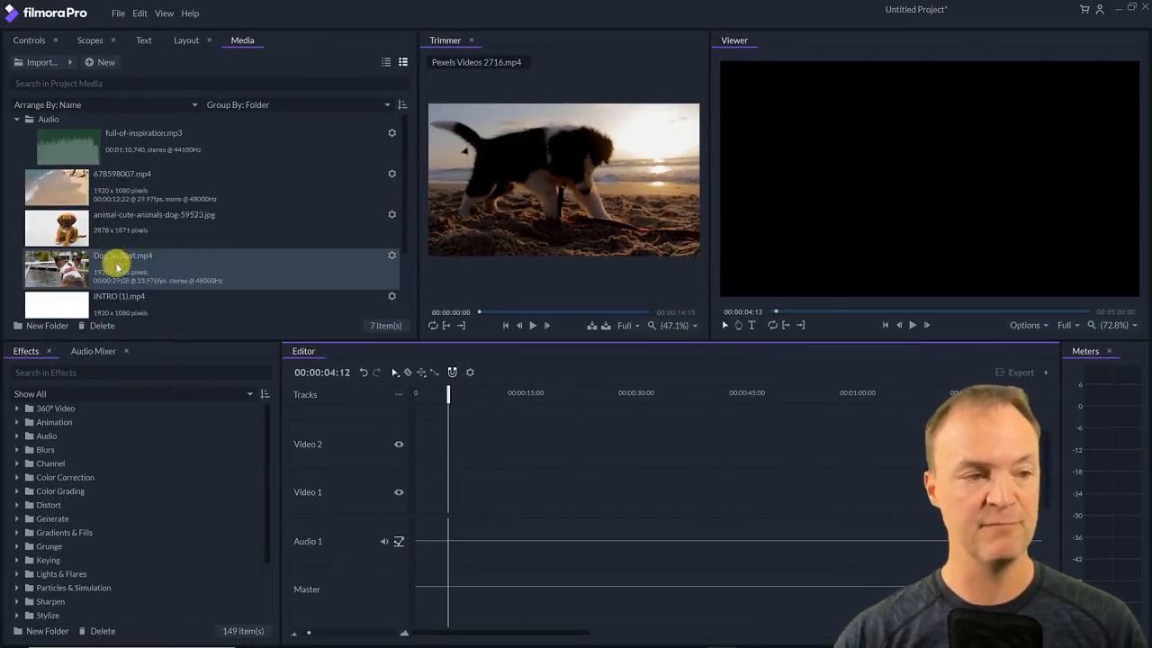
{"action": "left_click_drag", "start_coordinate": [56, 160], "coordinate": [416, 556]}
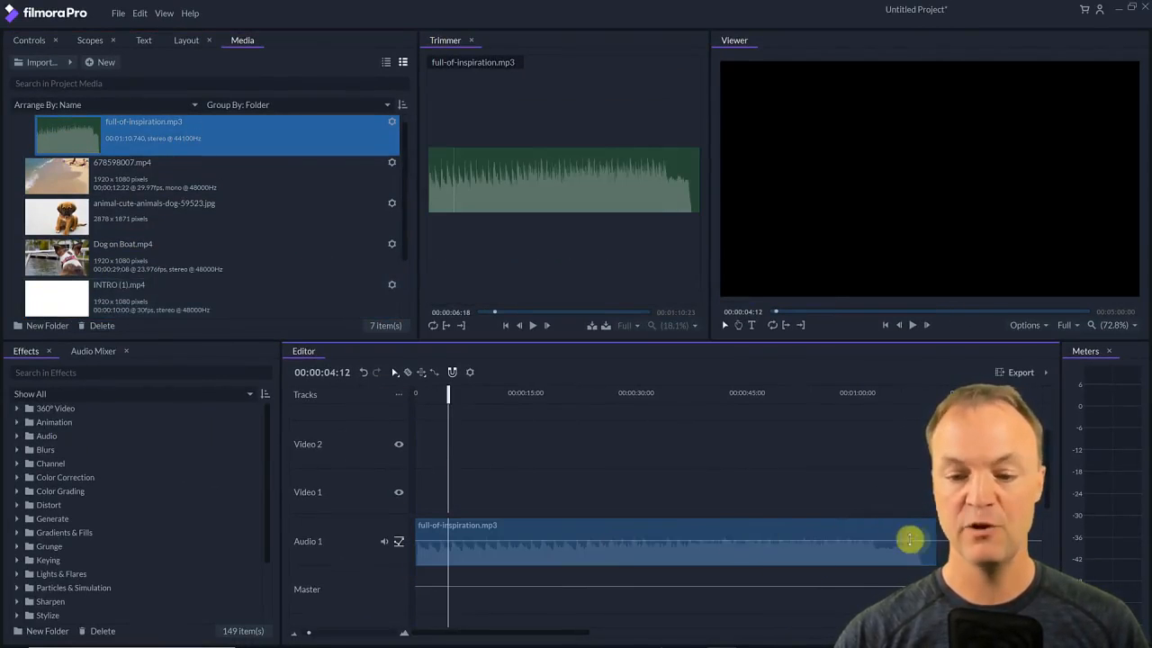
{"action": "left_click_drag", "start_coordinate": [934, 544], "coordinate": [822, 545]}
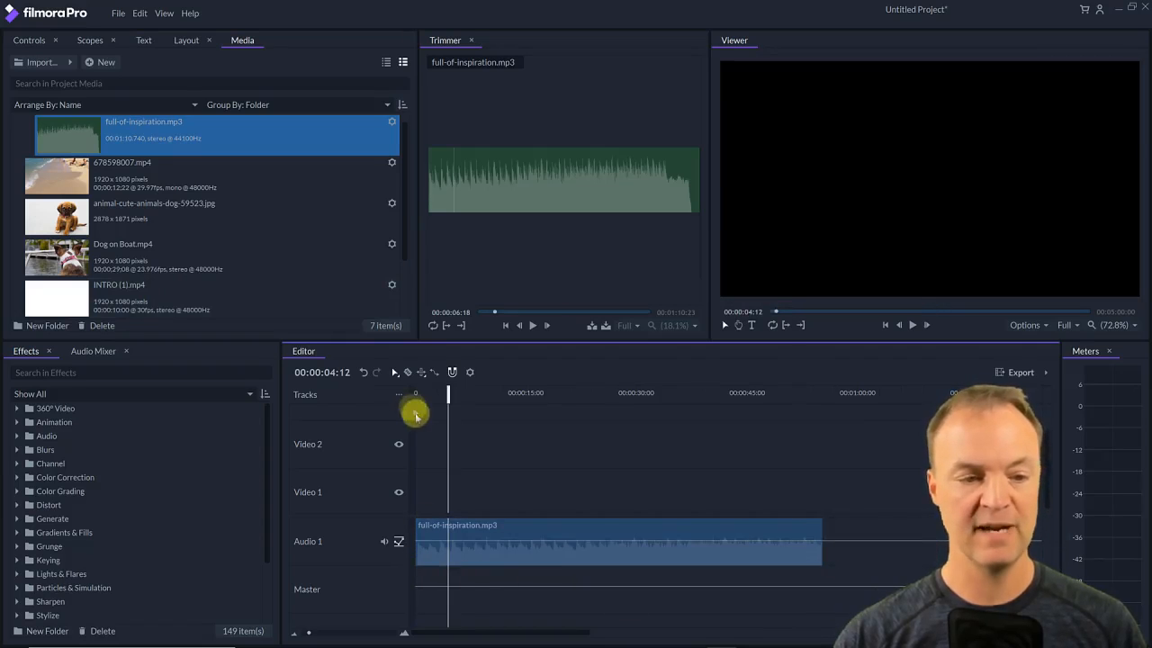
Slice full-of-inspiration.mp3 at about 28 and 31 seconds, and delete the short section between the cuts
{"action": "left_click", "coordinate": [407, 372]}
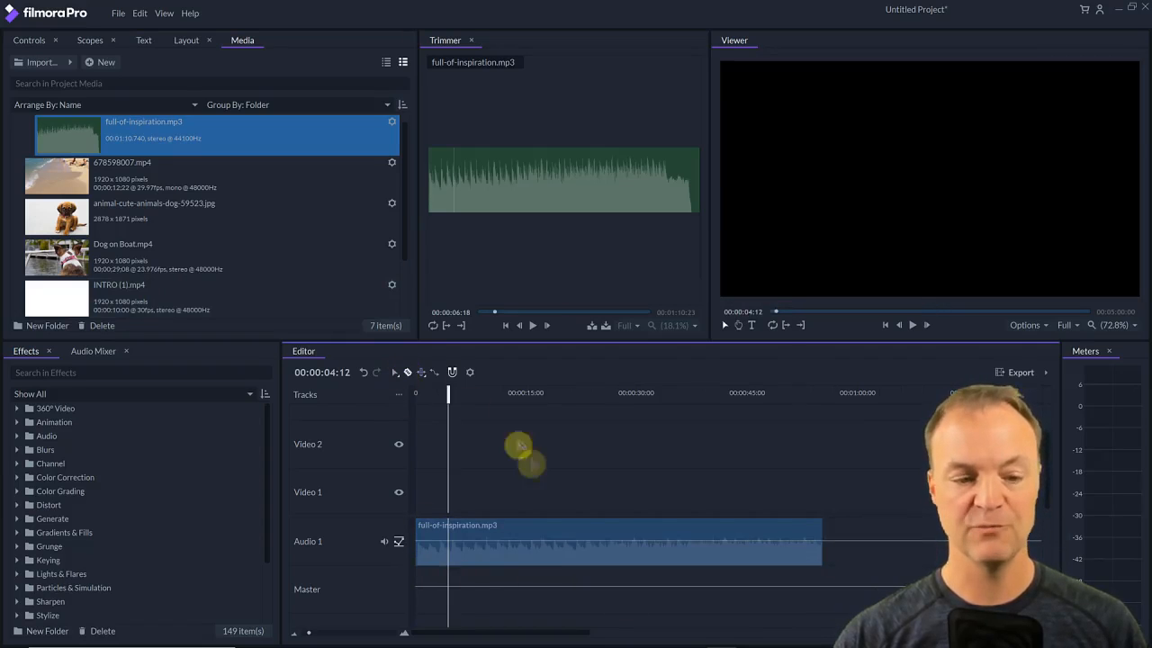
{"action": "left_click", "coordinate": [643, 540]}
{"action": "left_click", "coordinate": [621, 545]}
{"action": "left_click", "coordinate": [395, 373]}
{"action": "left_click", "coordinate": [633, 532]}
{"action": "key", "text": "Delete"}
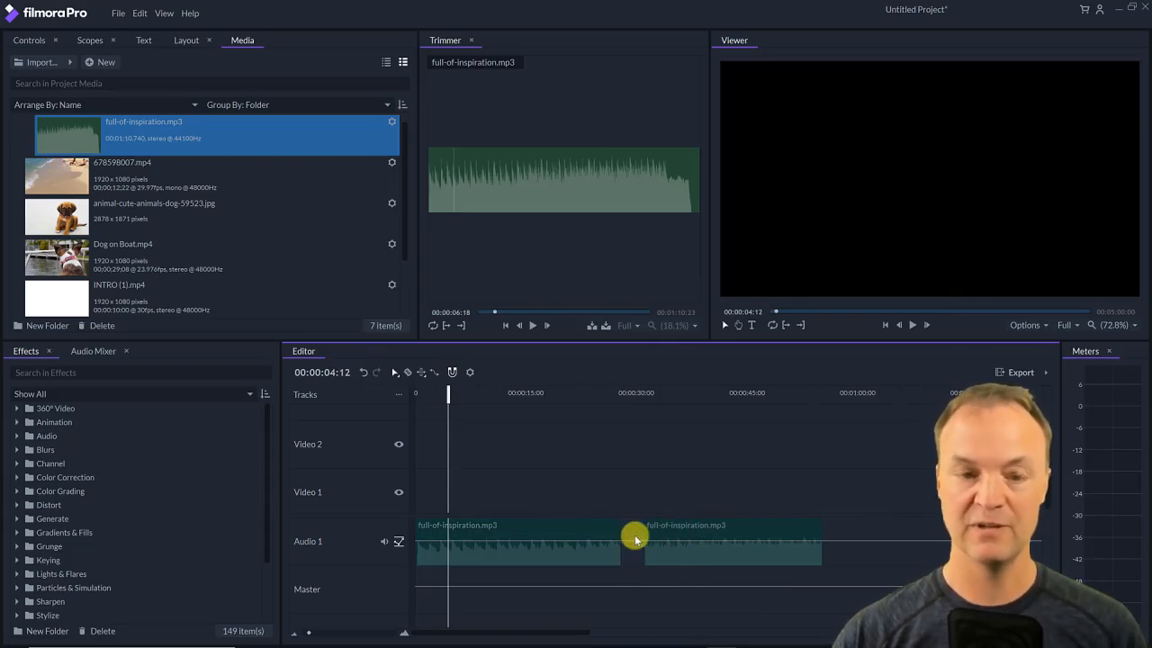
Play the first section of full-of-inspiration.mp3 and lower the volume line of the Audio 1 track
{"action": "right_click", "coordinate": [551, 536]}
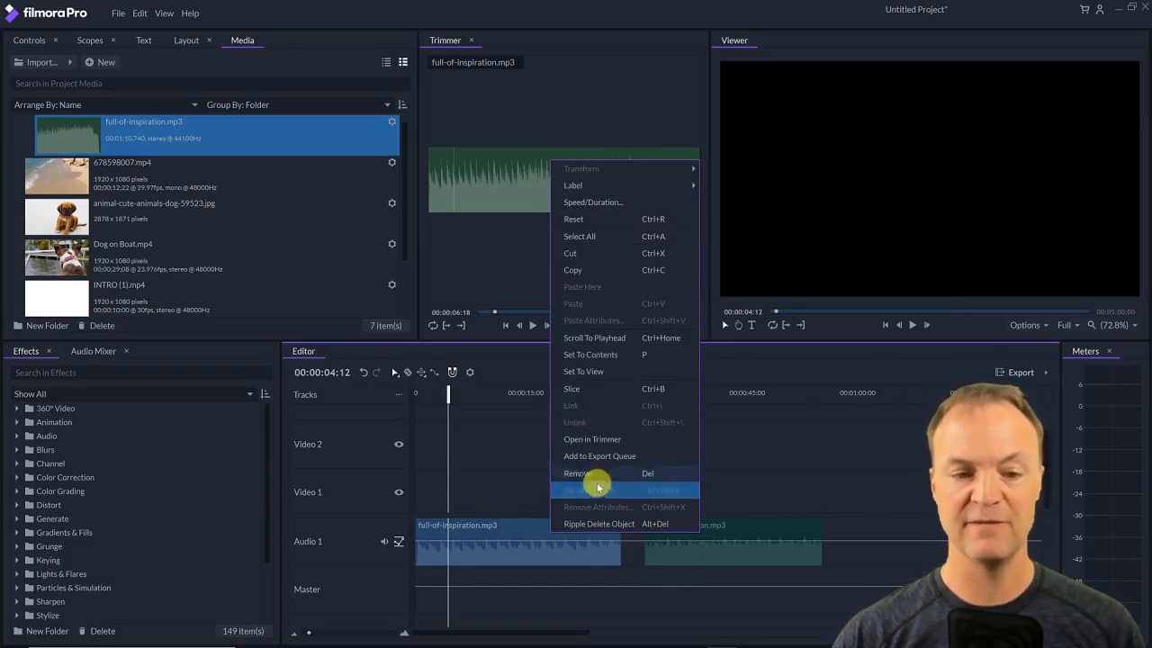
{"action": "left_click", "coordinate": [621, 569]}
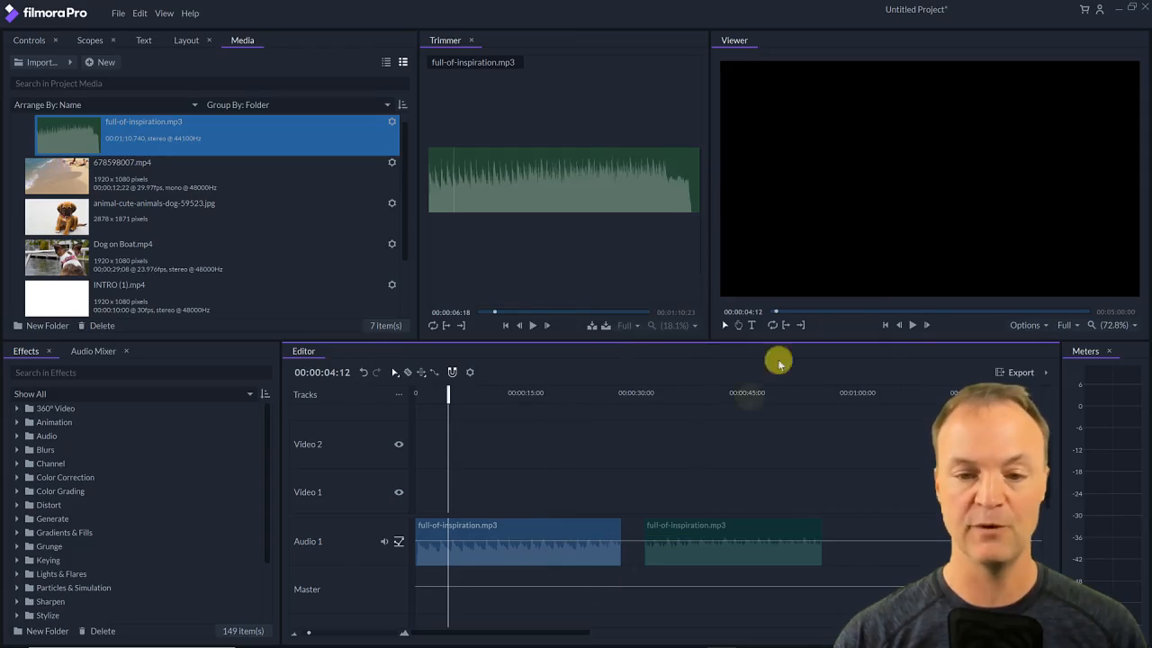
{"action": "left_click", "coordinate": [911, 326]}
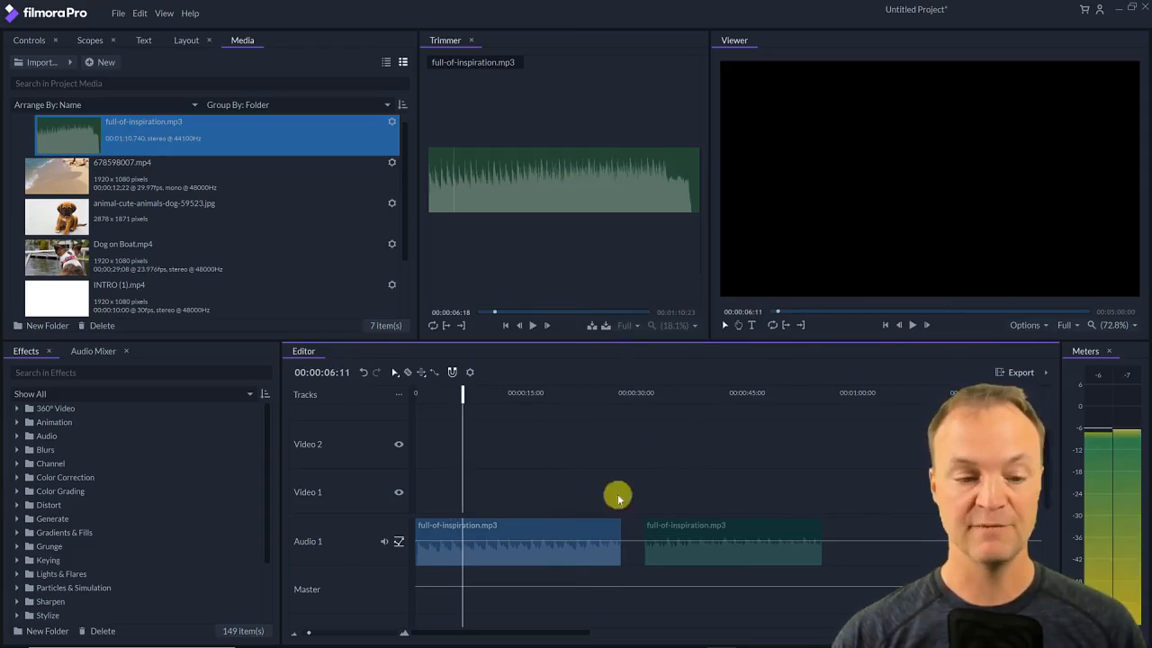
{"action": "left_click_drag", "start_coordinate": [526, 541], "coordinate": [528, 554]}
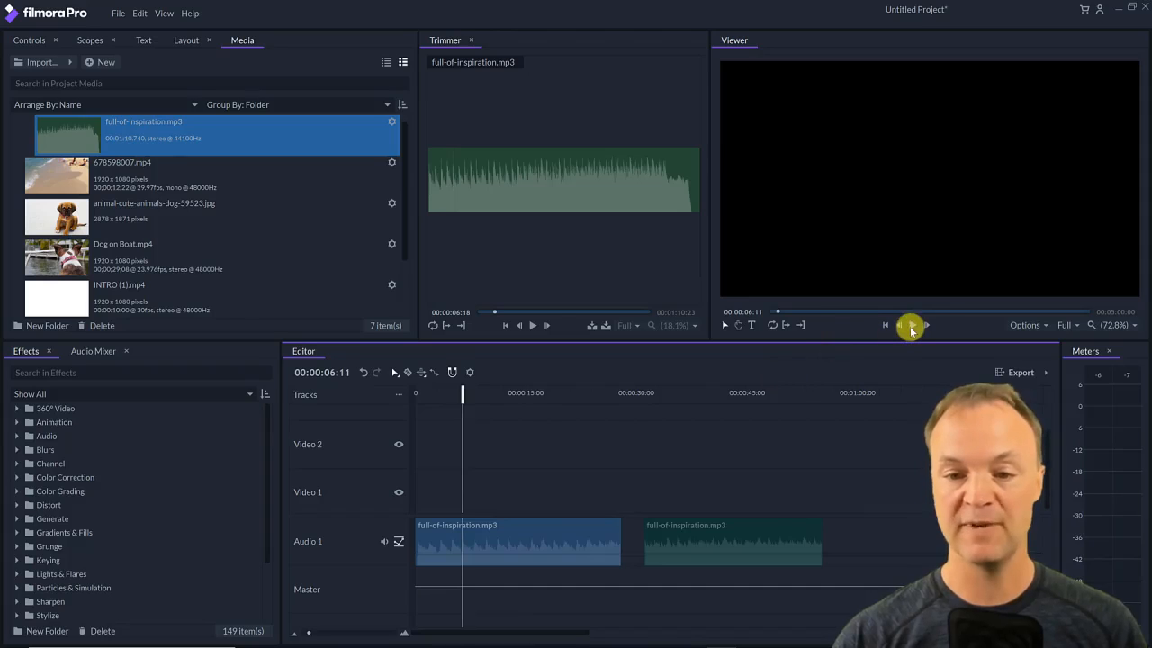
Play the audio with the Audio Mixer open and raise the Audio 1 track's volume fader during playback
{"action": "left_click", "coordinate": [912, 326]}
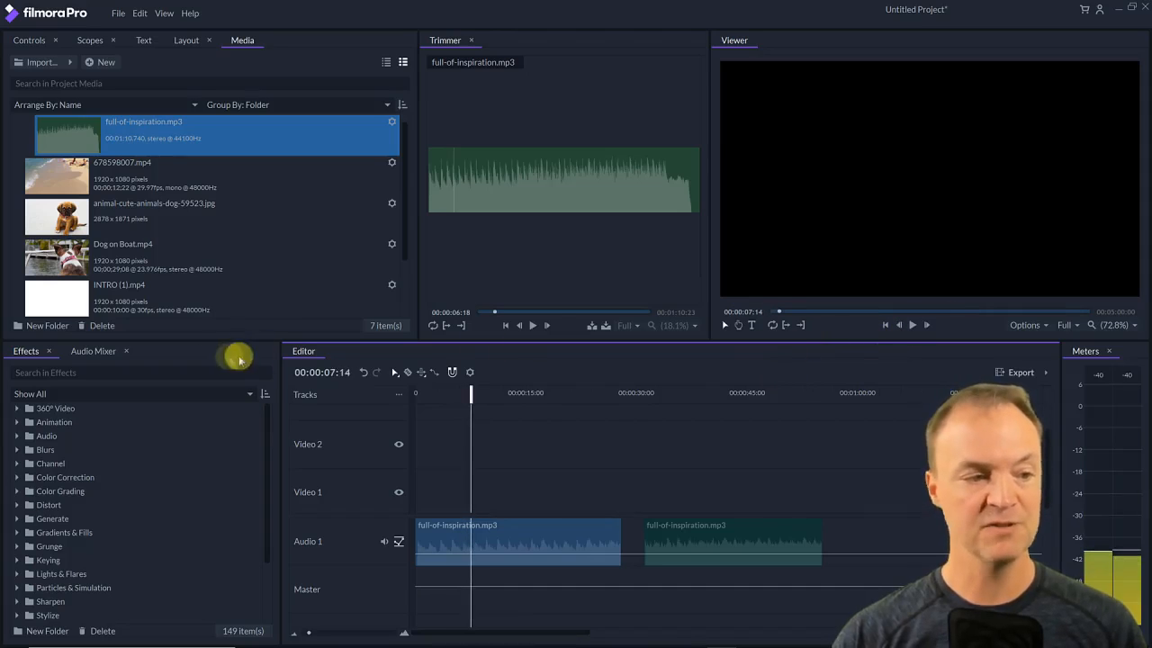
{"action": "left_click", "coordinate": [99, 351]}
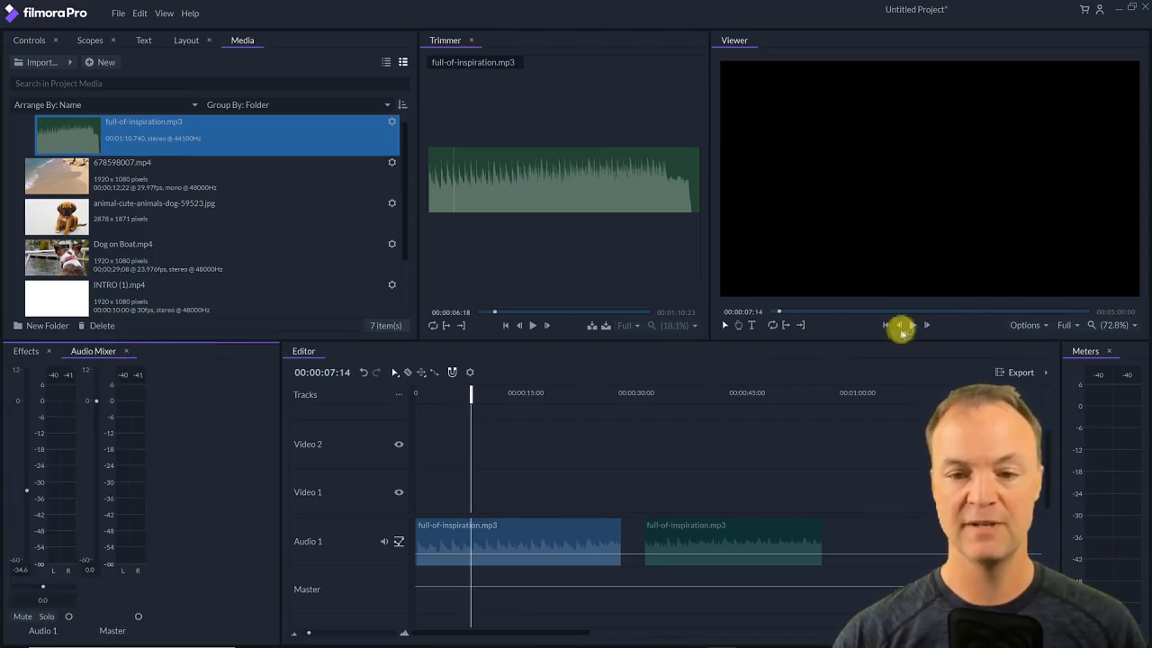
{"action": "left_click", "coordinate": [911, 326]}
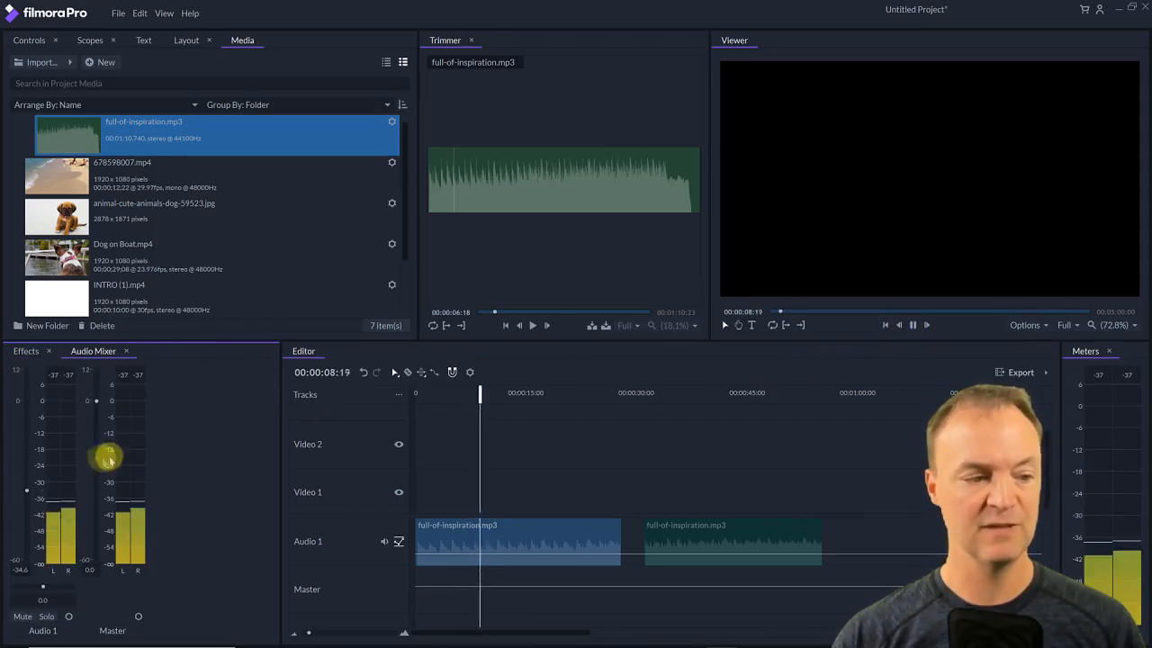
{"action": "left_click_drag", "start_coordinate": [34, 490], "coordinate": [22, 435]}
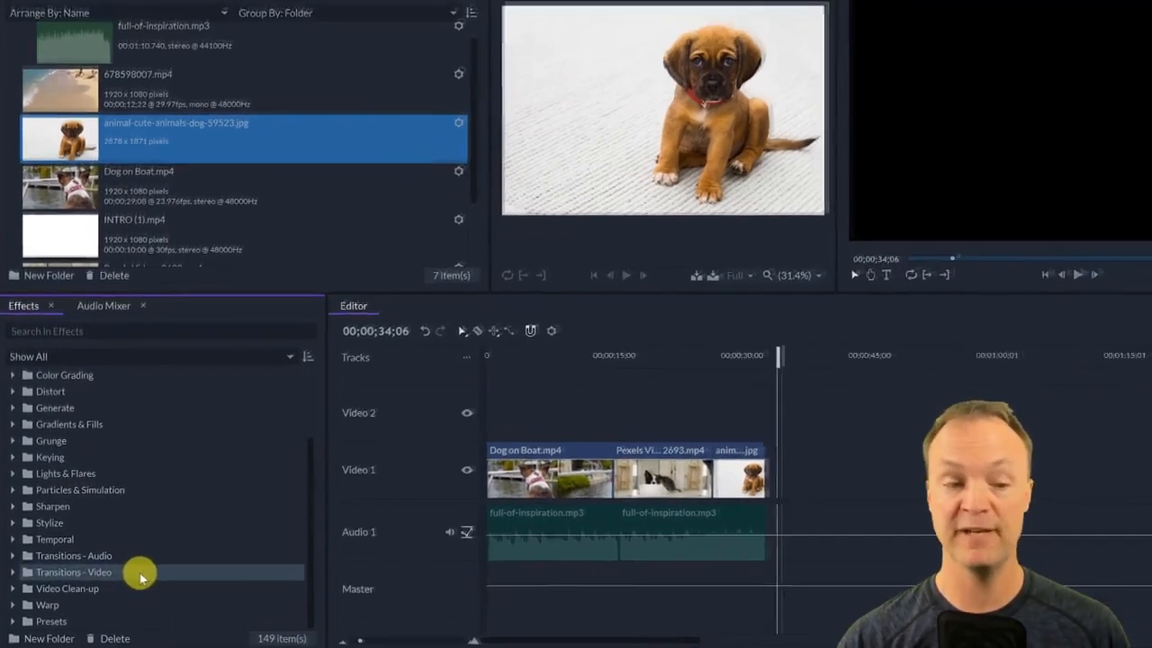
Add a Cross Dissolve video transition between Dog on Boat.mp4 and the Pexels 2693 clip on Video 1, and preview it
{"action": "left_click", "coordinate": [15, 575]}
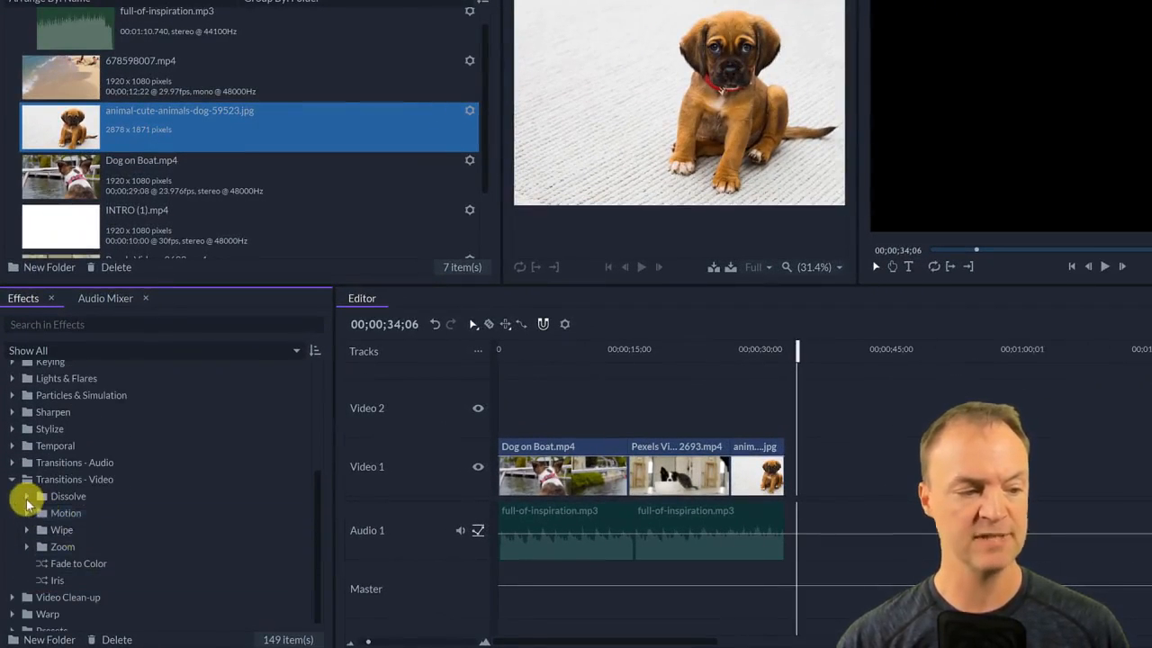
{"action": "left_click", "coordinate": [28, 495]}
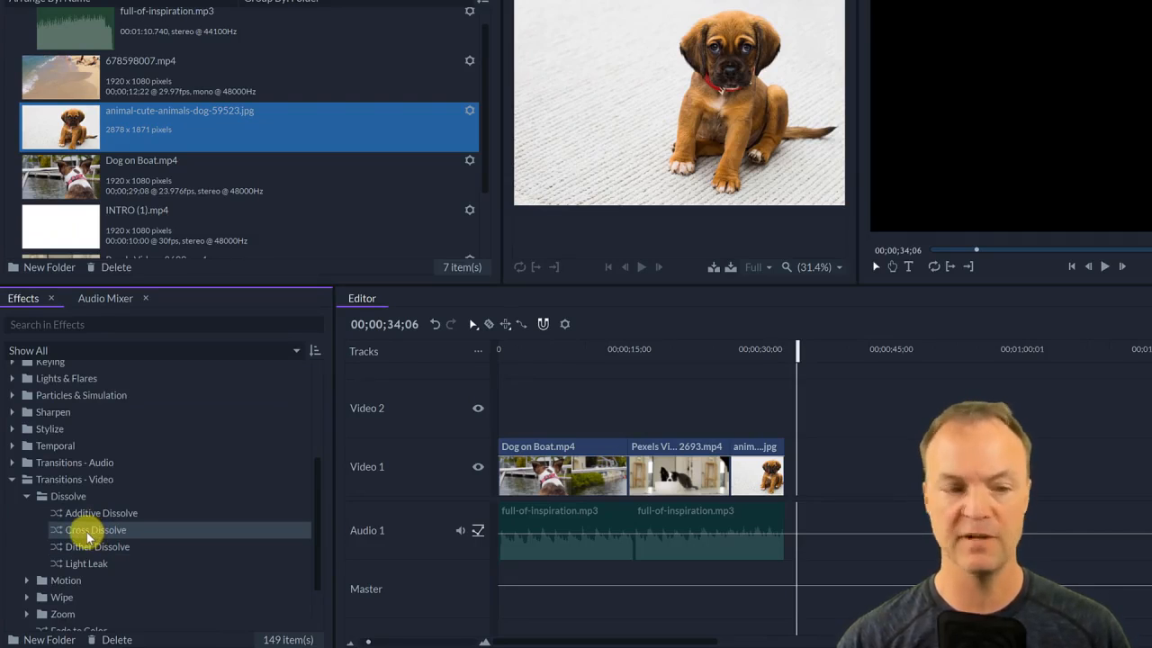
{"action": "left_click_drag", "start_coordinate": [77, 537], "coordinate": [635, 467]}
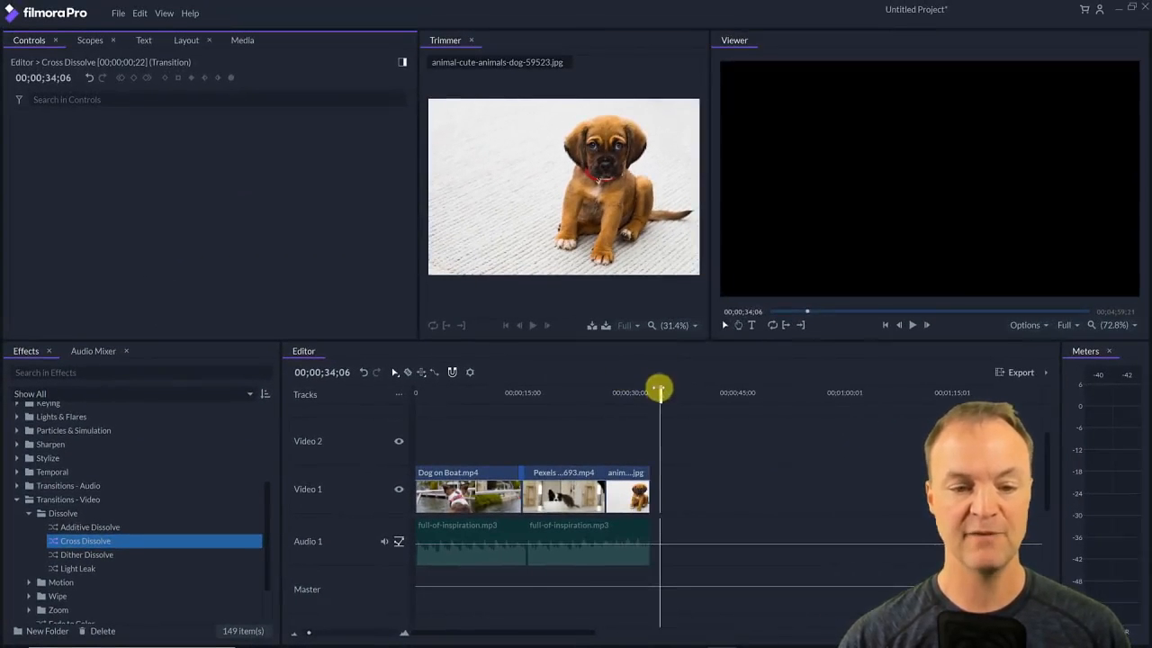
{"action": "left_click_drag", "start_coordinate": [658, 389], "coordinate": [509, 411]}
{"action": "left_click", "coordinate": [913, 326]}
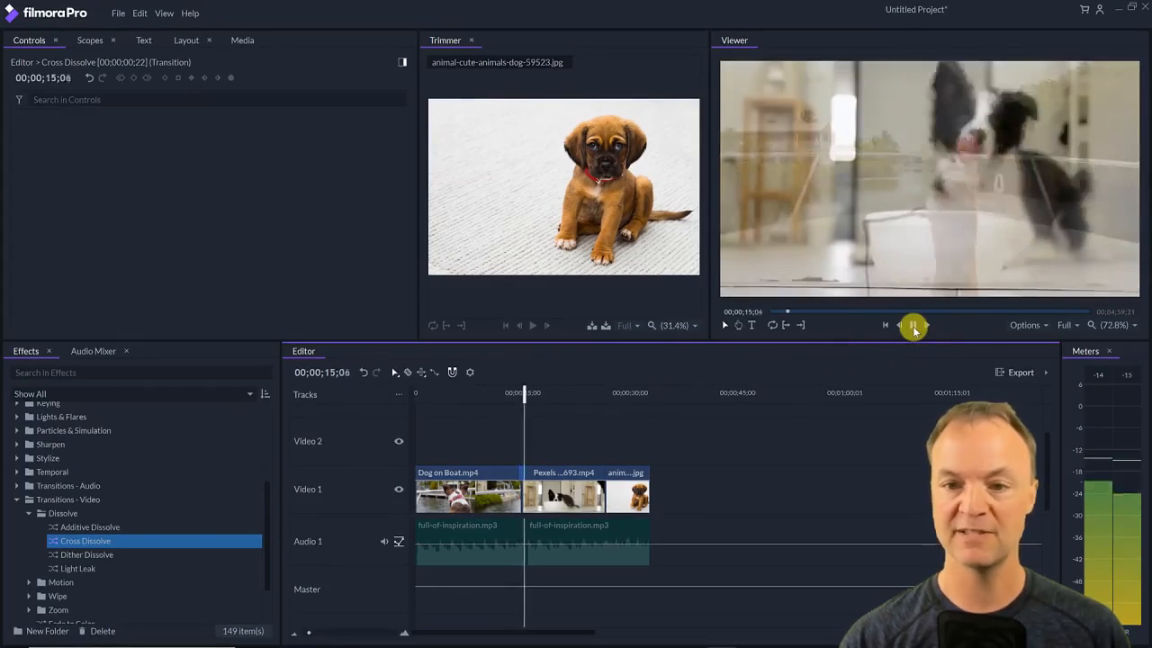
{"action": "left_click", "coordinate": [913, 326]}
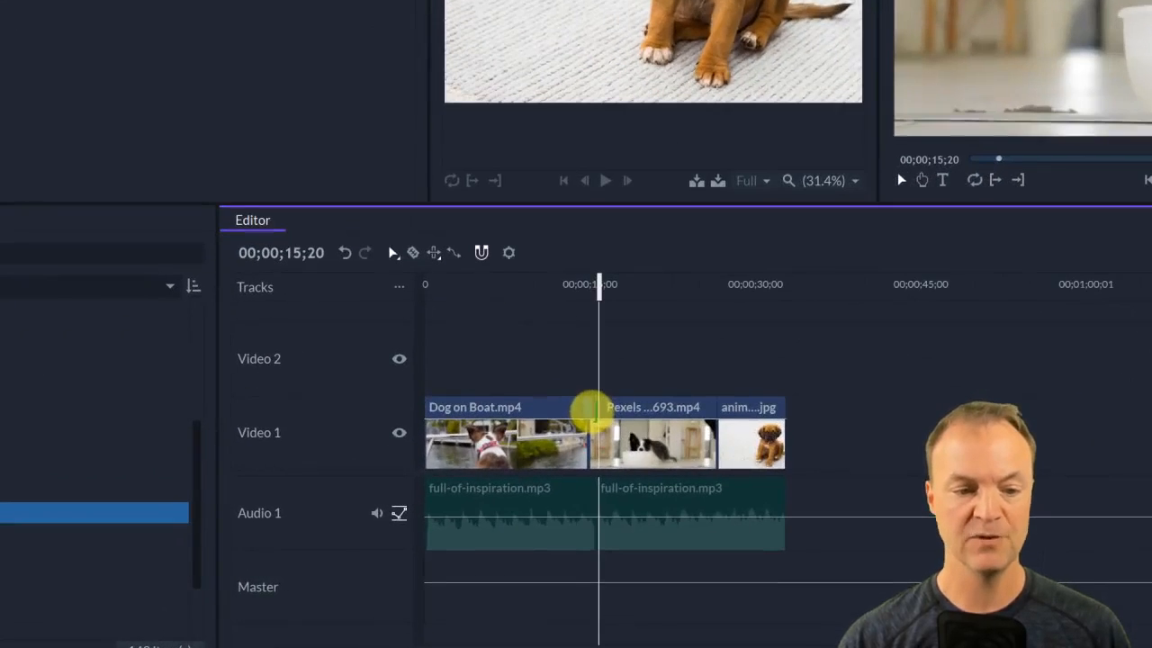
Lengthen the Cross Dissolve on both sides of the cut to about 5 seconds and play through the transition
{"action": "left_click_drag", "start_coordinate": [598, 411], "coordinate": [620, 410]}
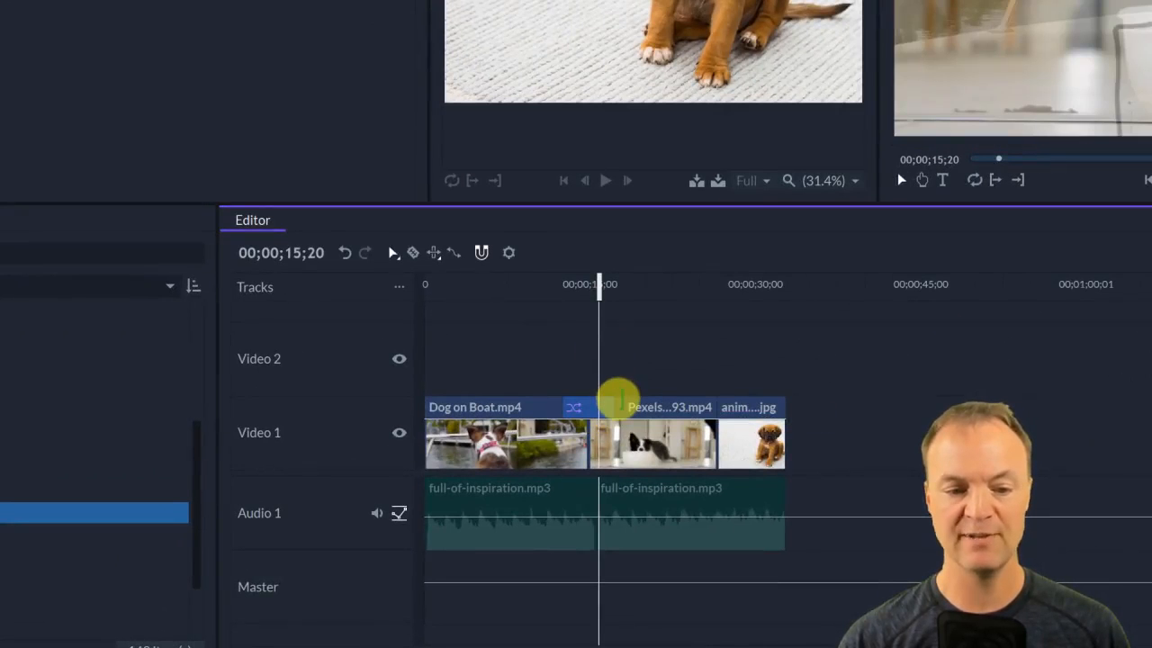
{"action": "left_click_drag", "start_coordinate": [602, 301], "coordinate": [557, 300]}
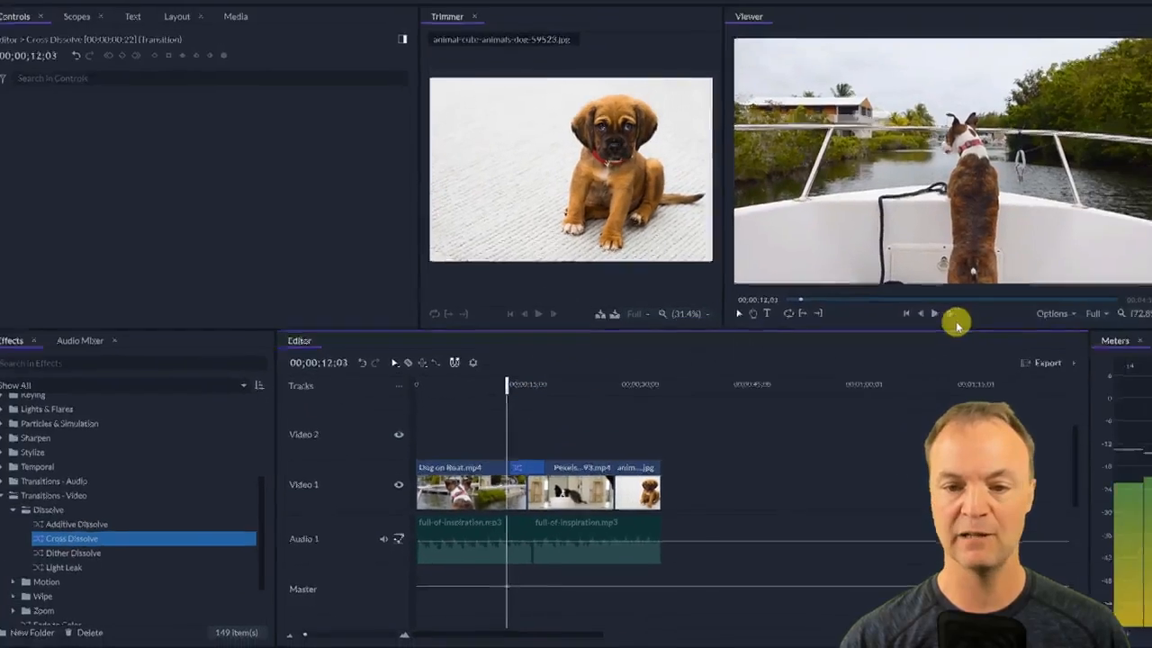
{"action": "left_click", "coordinate": [934, 315]}
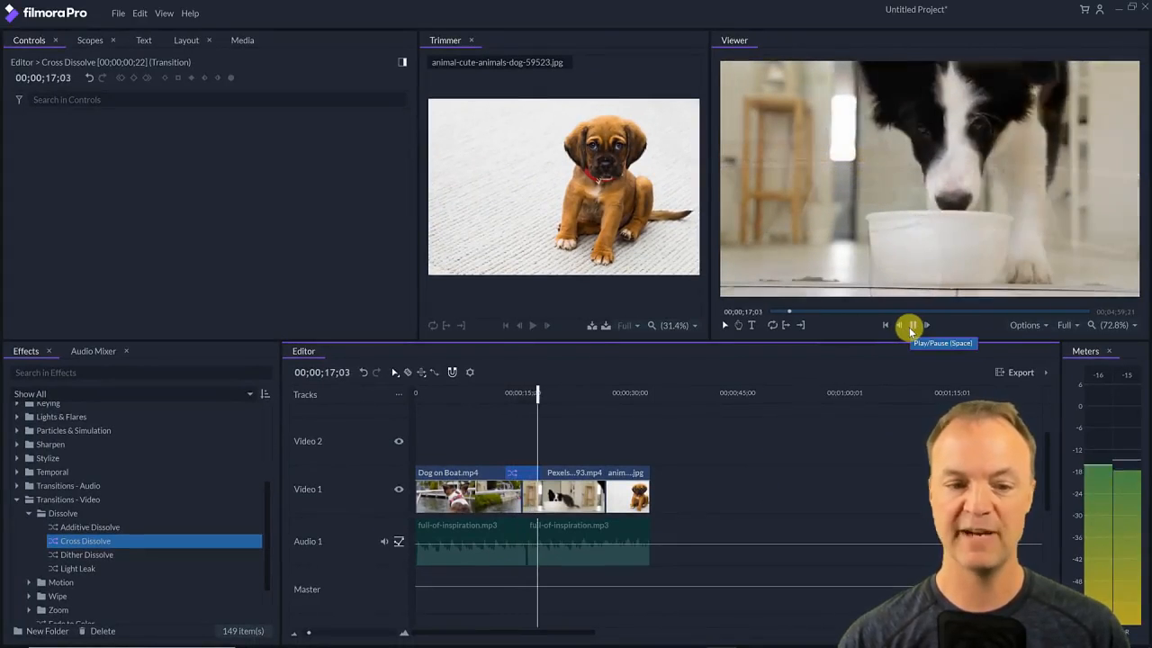
{"action": "left_click", "coordinate": [912, 327]}
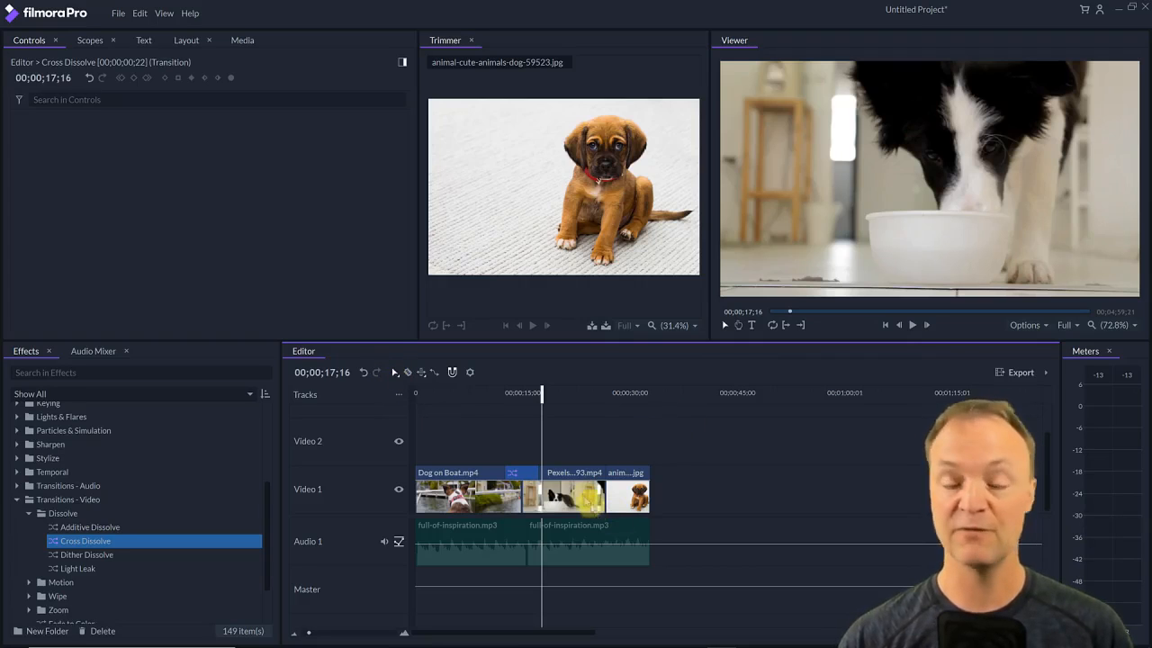
Add a Dither Dissolve transition between the Pexels 2693 clip and the puppy image on Video 1, and preview it
{"action": "left_click_drag", "start_coordinate": [93, 554], "coordinate": [605, 493]}
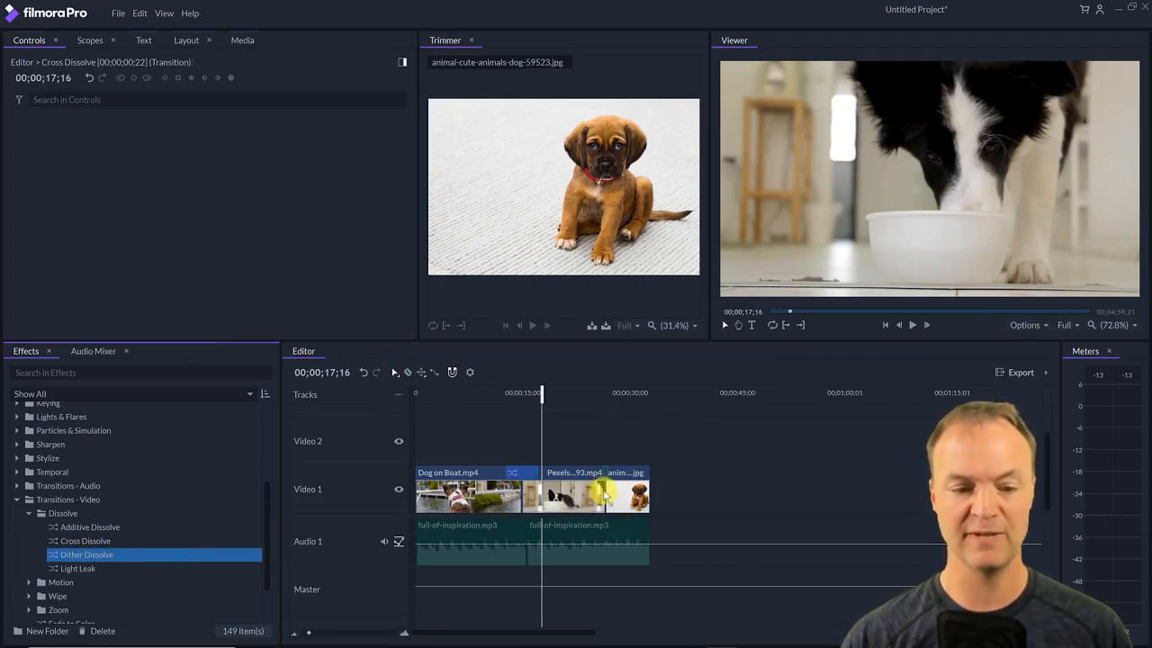
{"action": "left_click_drag", "start_coordinate": [540, 394], "coordinate": [601, 401]}
{"action": "left_click", "coordinate": [915, 325]}
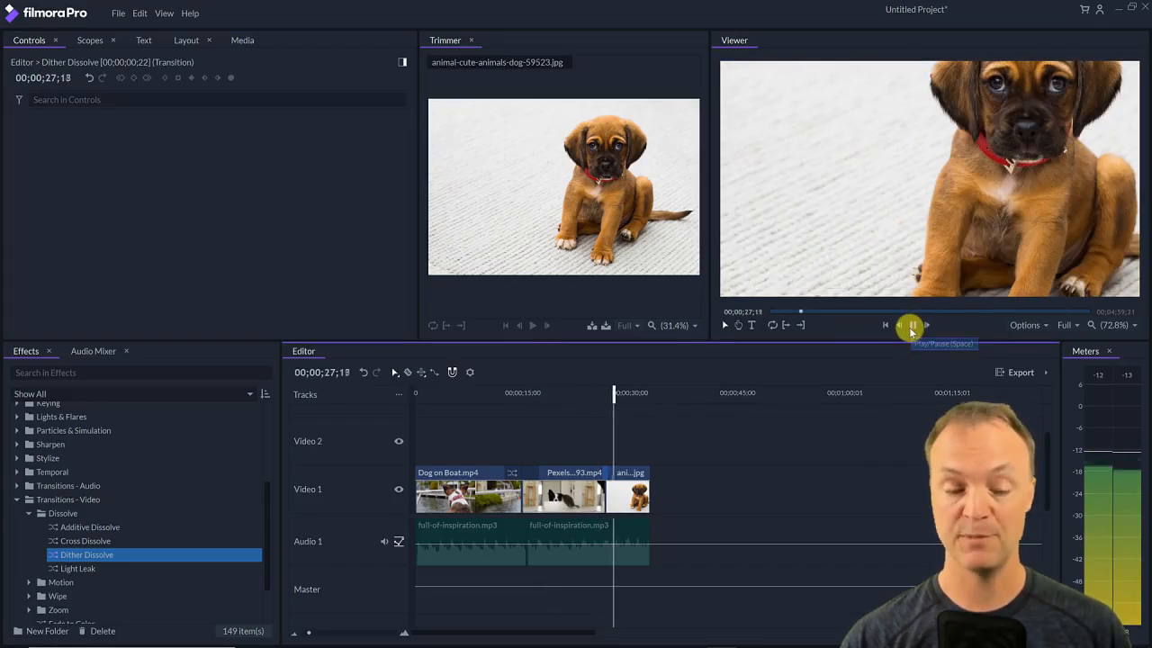
{"action": "left_click", "coordinate": [912, 327]}
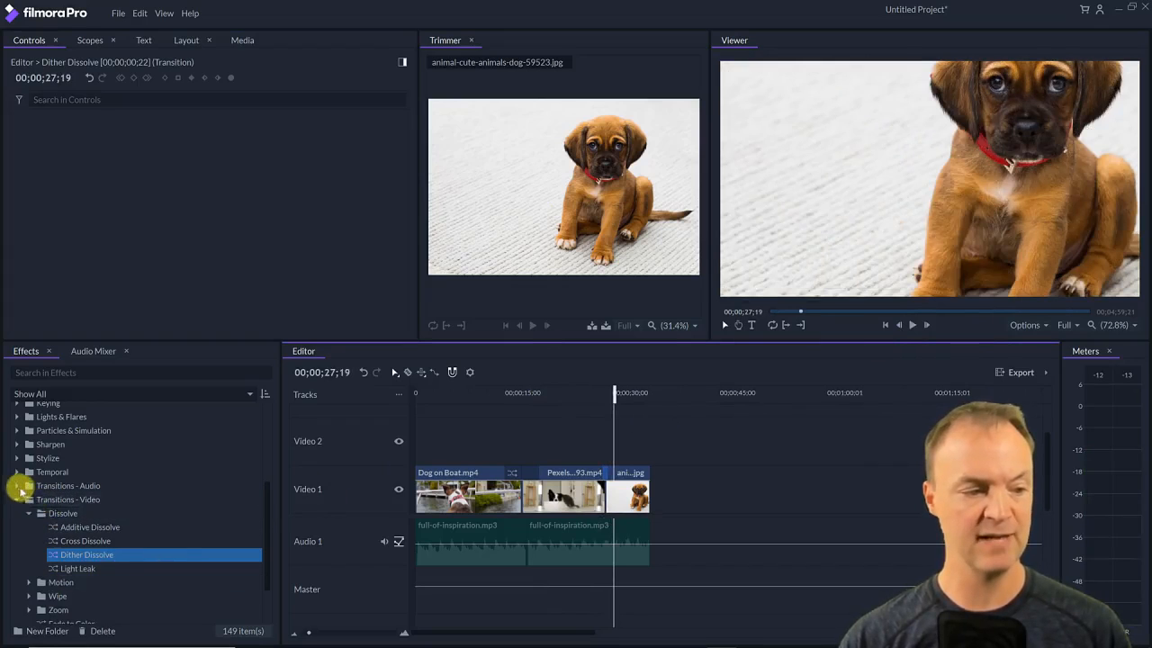
Add an audio Fade at the end of full-of-inspiration.mp3, extend its start back to about 29 seconds, and play it
{"action": "left_click", "coordinate": [15, 486]}
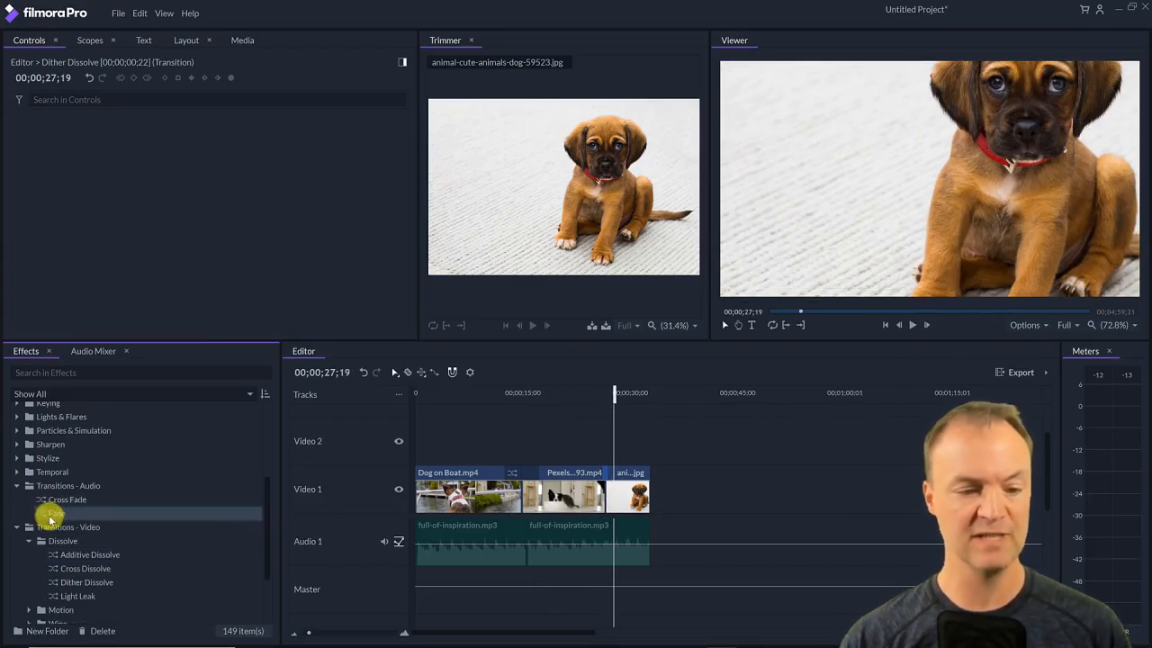
{"action": "left_click_drag", "start_coordinate": [51, 518], "coordinate": [640, 530]}
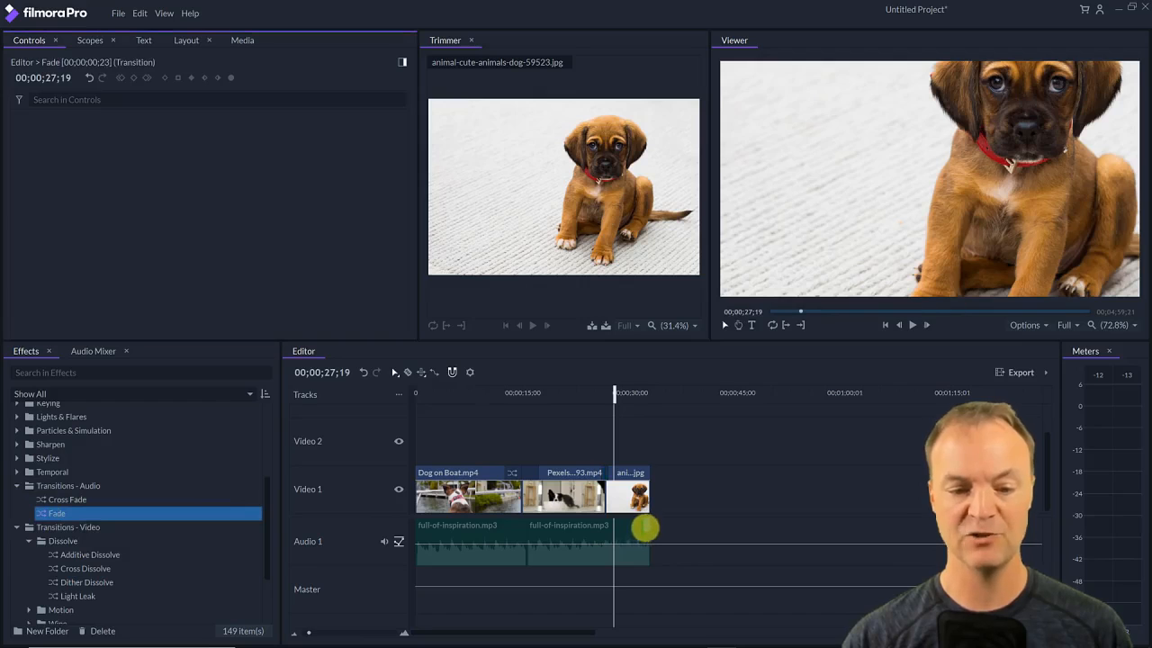
{"action": "left_click_drag", "start_coordinate": [642, 529], "coordinate": [630, 527]}
{"action": "left_click_drag", "start_coordinate": [617, 397], "coordinate": [625, 397]}
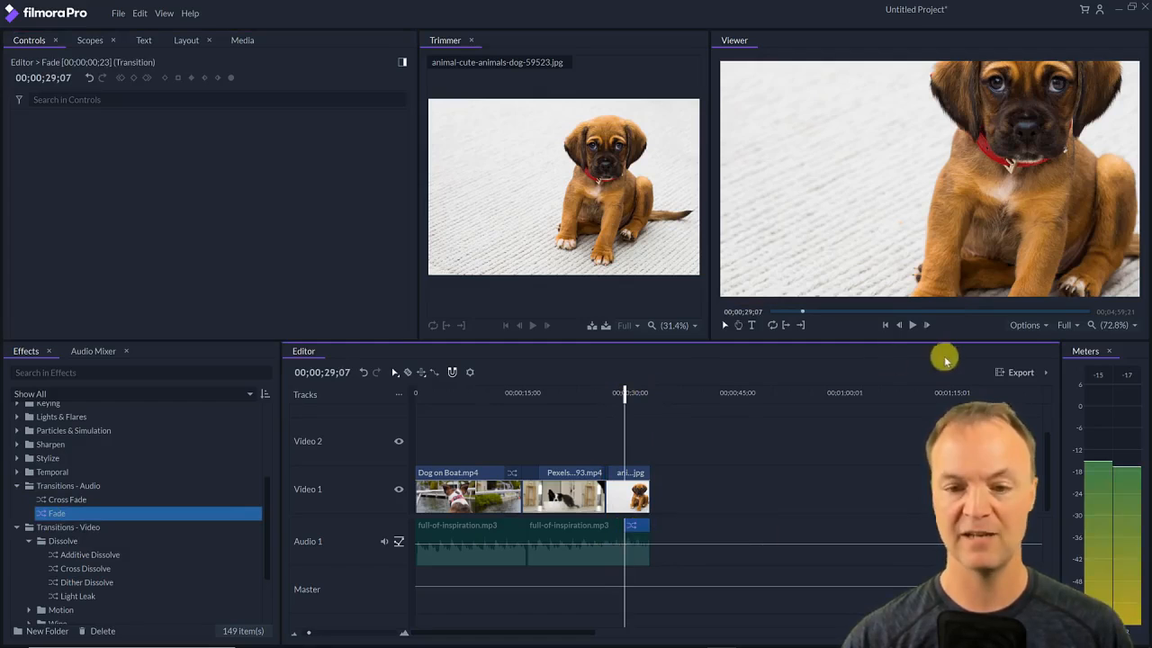
{"action": "left_click", "coordinate": [912, 328]}
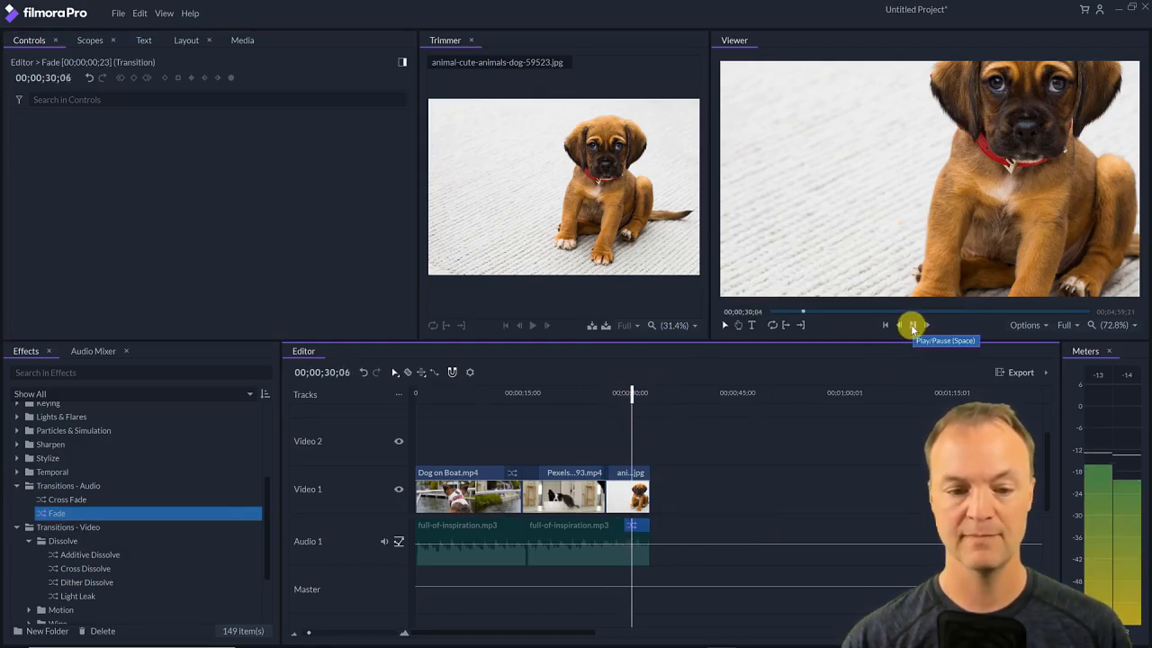
{"action": "left_click", "coordinate": [912, 329]}
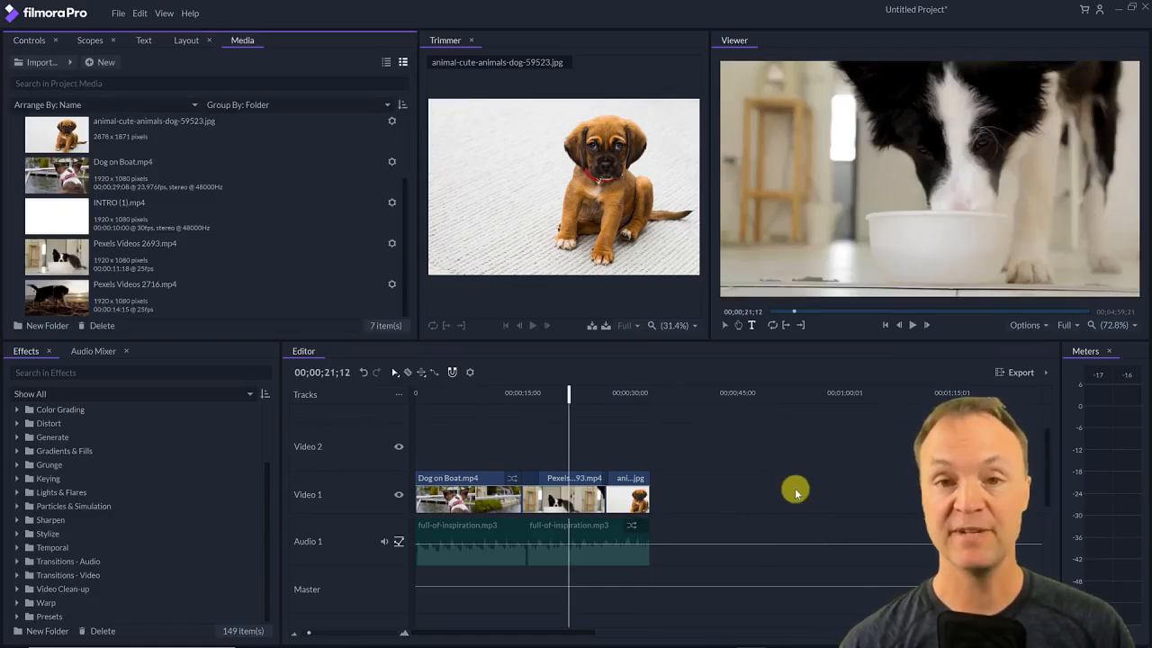
Add the title text "DOG ON A BOAT" over the video frame at 00;00;06;20
{"action": "left_click_drag", "start_coordinate": [564, 399], "coordinate": [465, 399]}
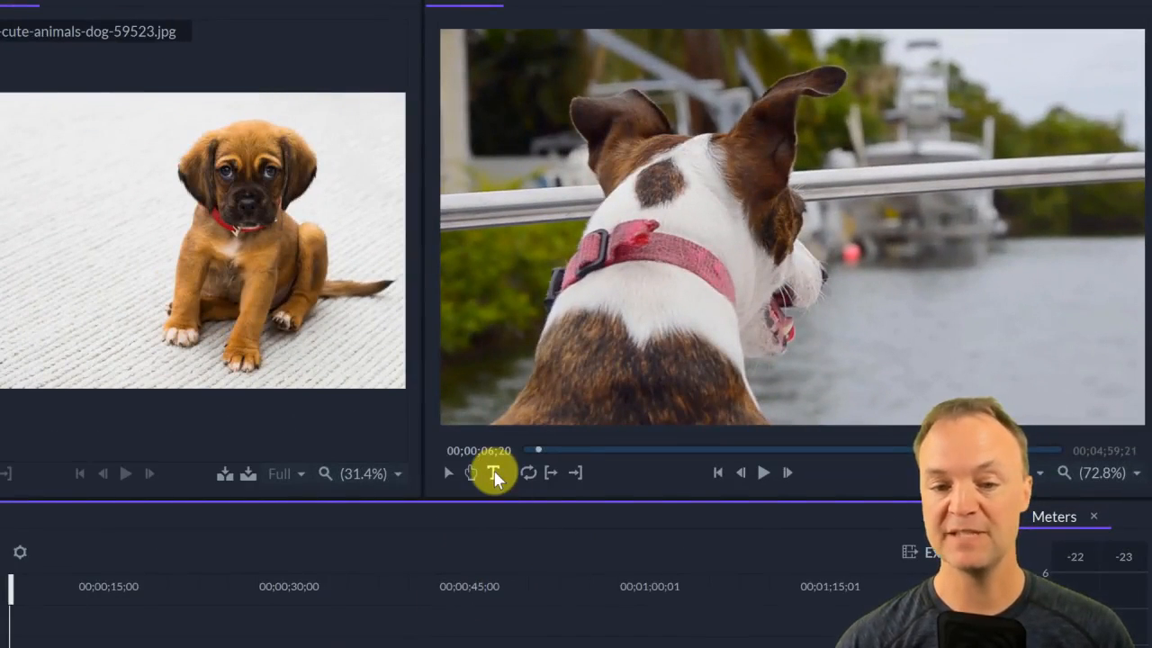
{"action": "left_click", "coordinate": [494, 475]}
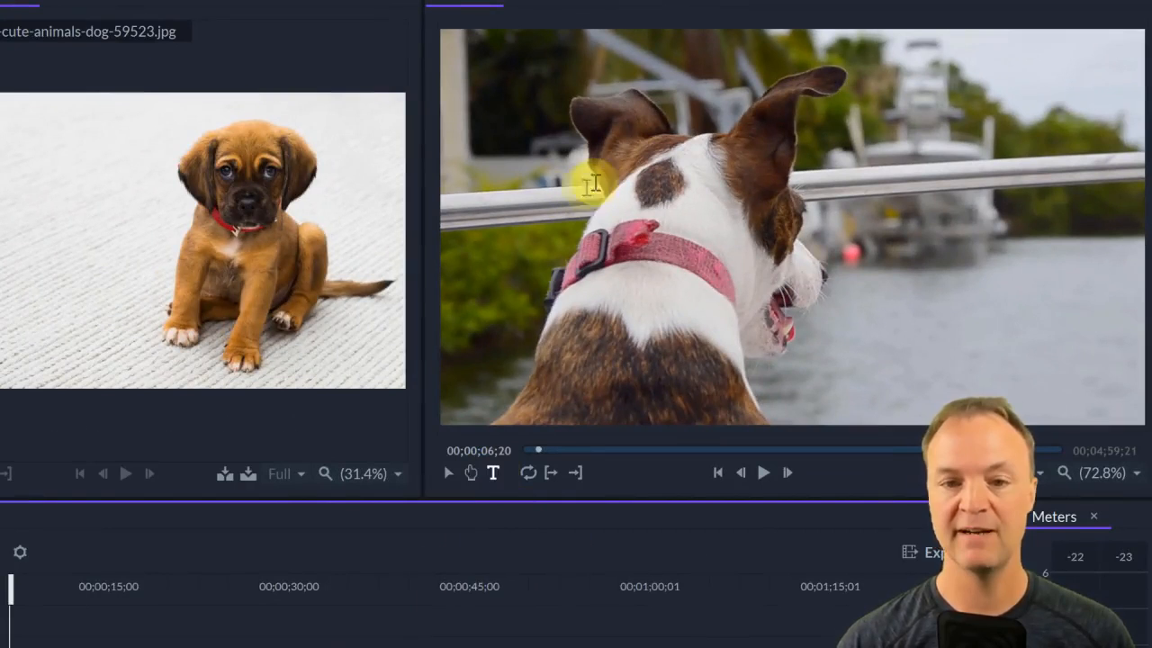
{"action": "left_click", "coordinate": [850, 274]}
{"action": "type", "text": "DOG ON"}
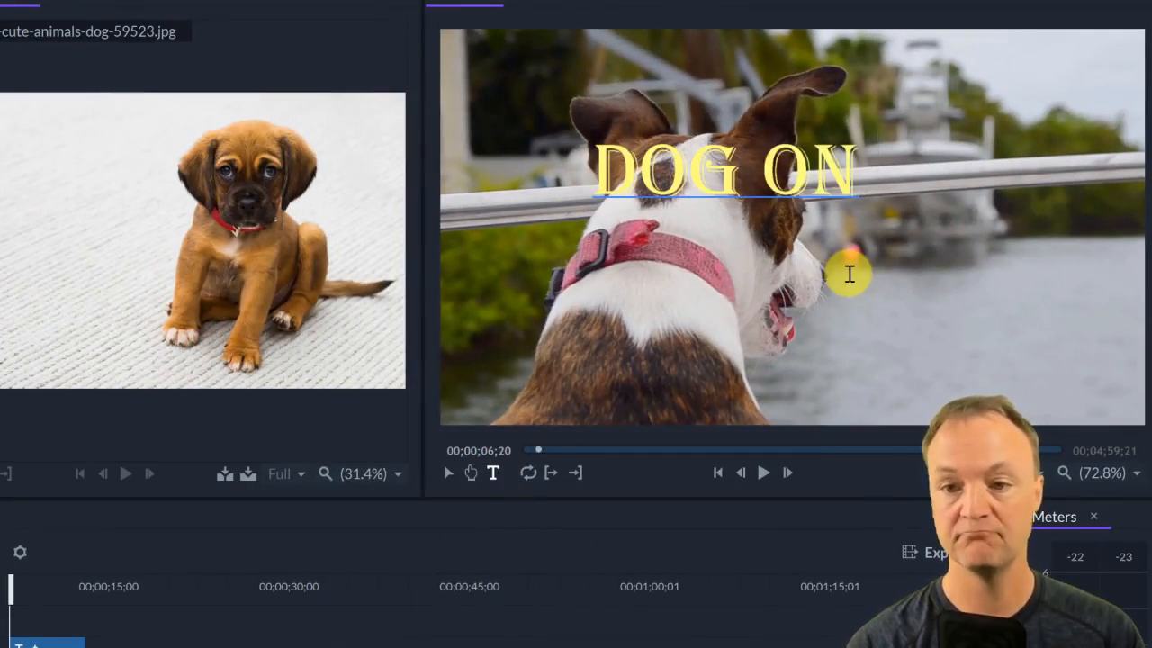
{"action": "type", "text": " A BOAT"}
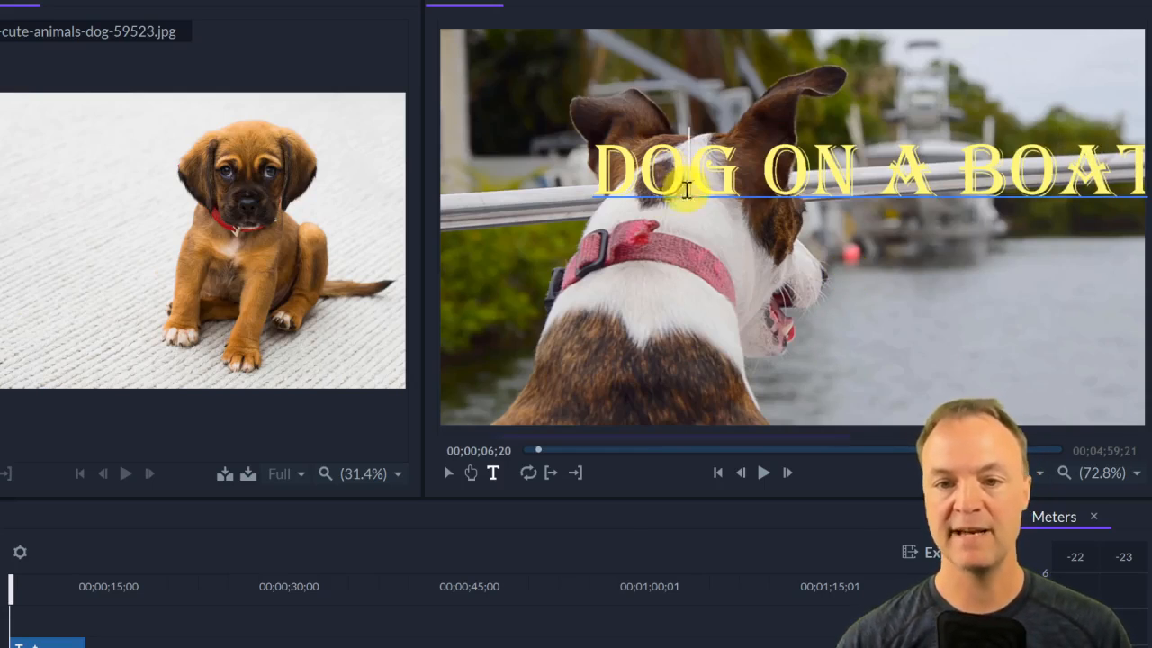
Move the title so it fits fully inside the frame and rotate it to slant upward to the right
{"action": "left_click", "coordinate": [445, 473]}
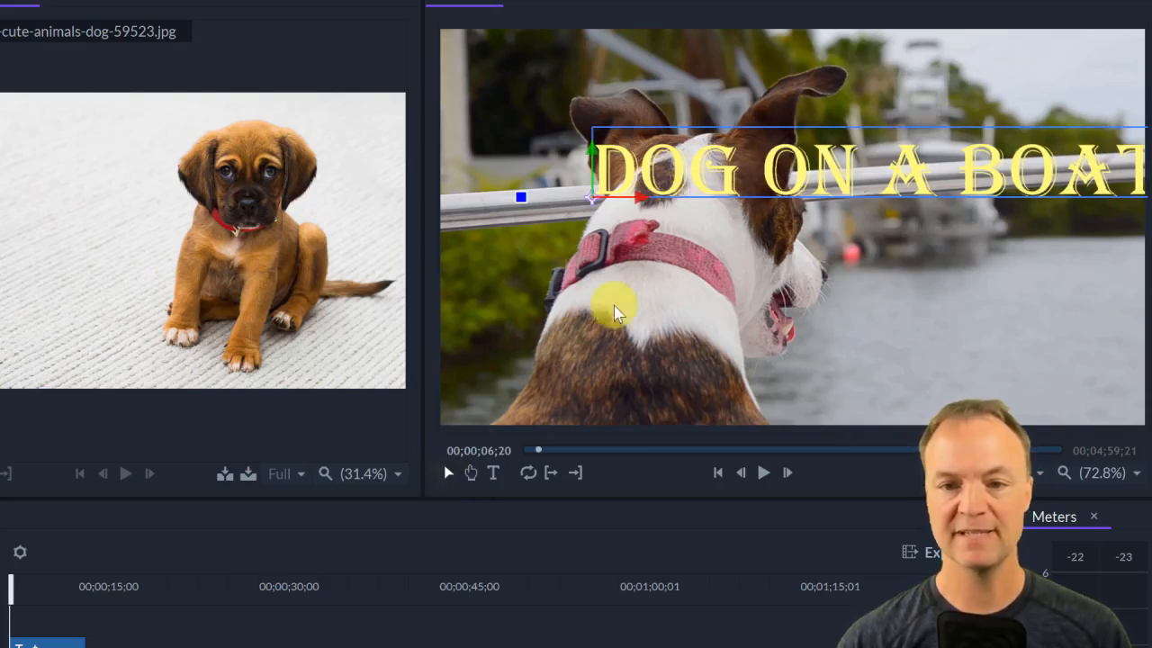
{"action": "left_click_drag", "start_coordinate": [704, 194], "coordinate": [639, 235]}
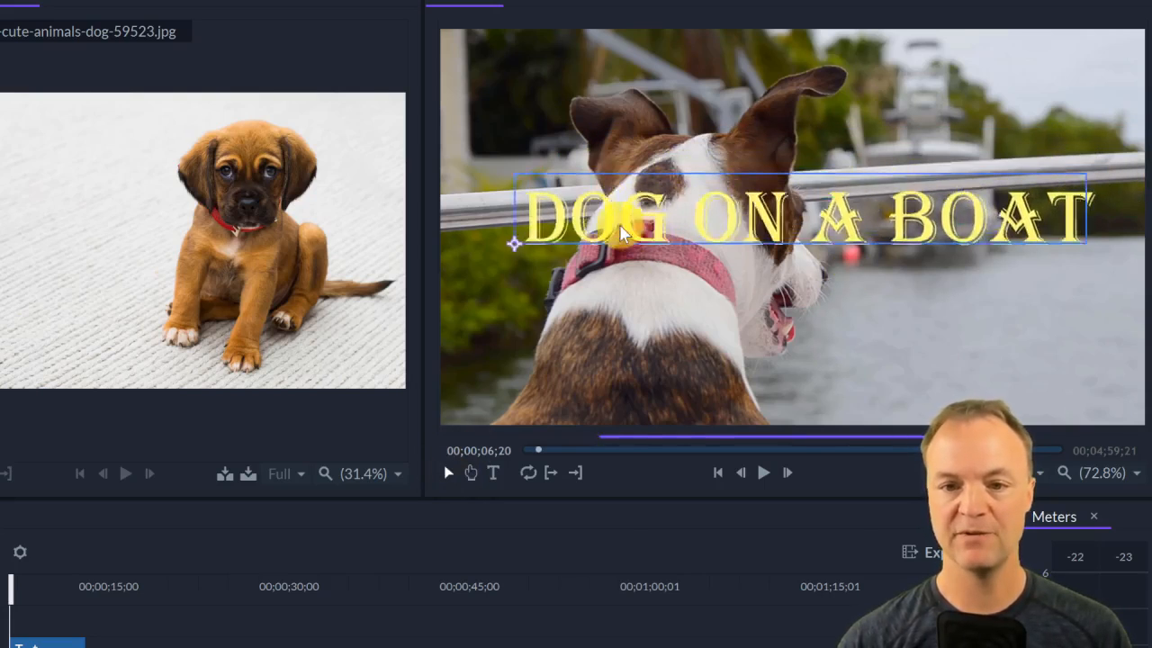
{"action": "mouse_move", "coordinate": [454, 234]}
{"action": "left_mouse_down"}
{"action": "mouse_move", "coordinate": [458, 224]}
{"action": "mouse_move", "coordinate": [456, 243]}
{"action": "mouse_move", "coordinate": [472, 247]}
{"action": "left_mouse_up"}
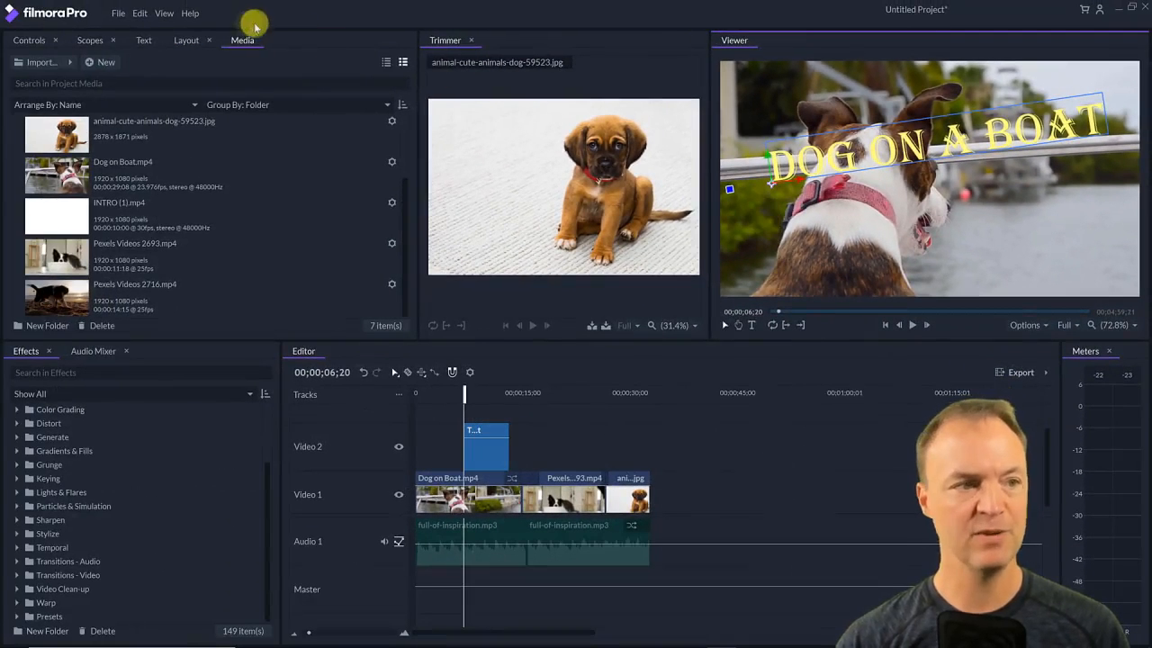
Change the title's font to Baloo, its colour to blue #5555ff and its size to 237
{"action": "left_click", "coordinate": [145, 42]}
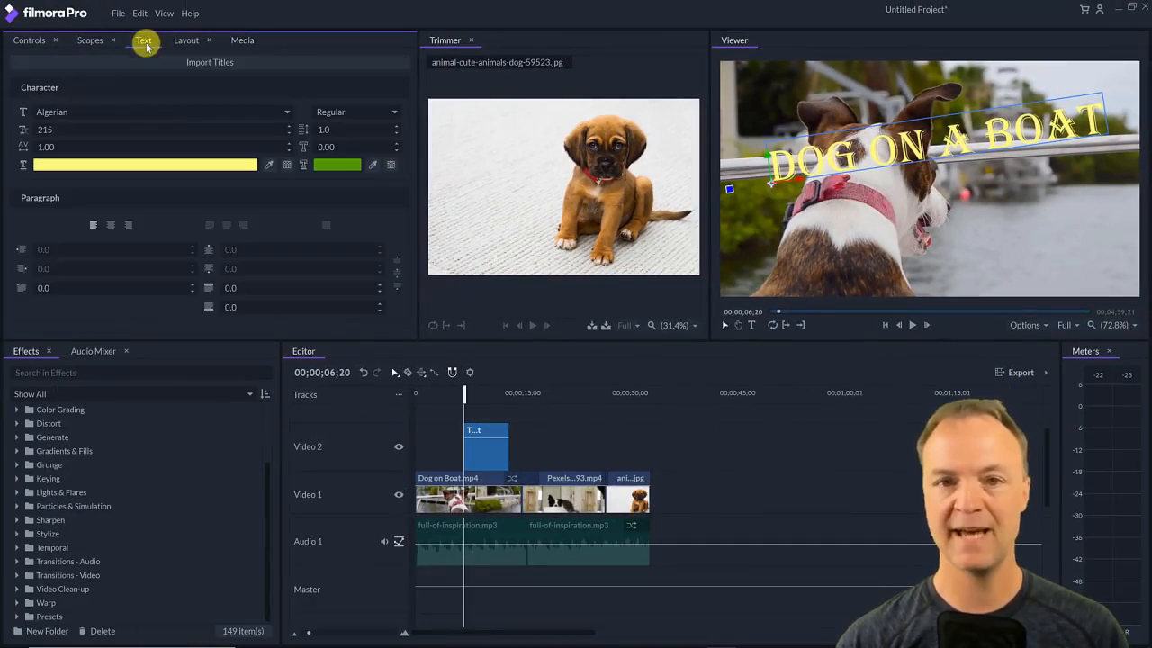
{"action": "left_click", "coordinate": [144, 115]}
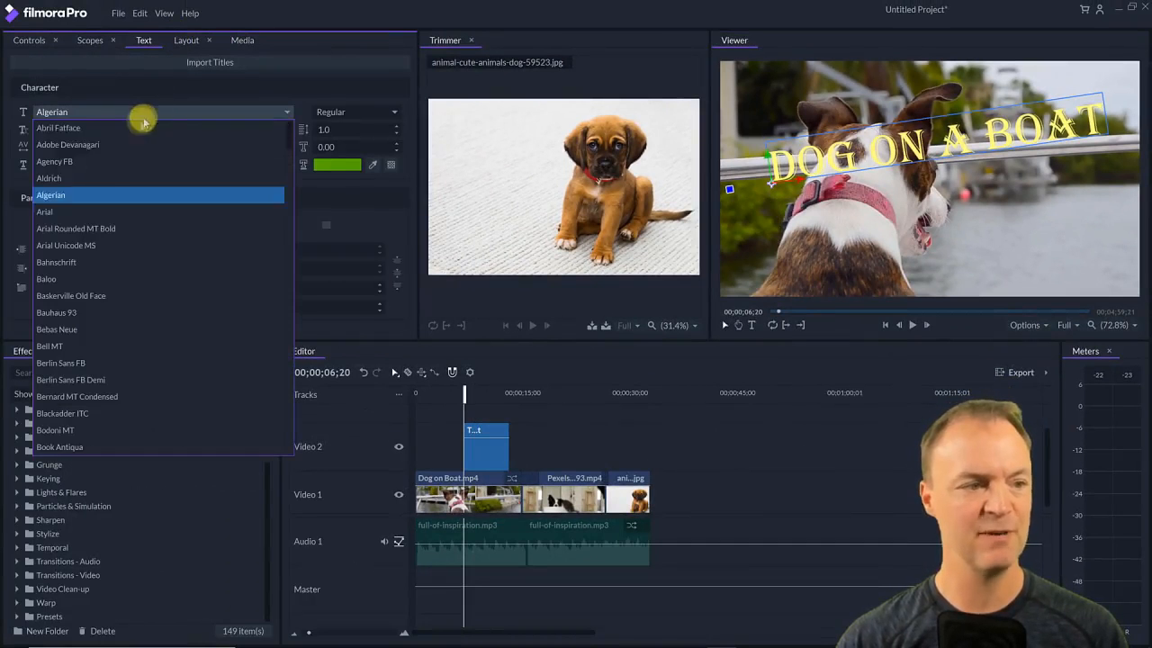
{"action": "left_click", "coordinate": [101, 280]}
{"action": "left_click", "coordinate": [184, 171]}
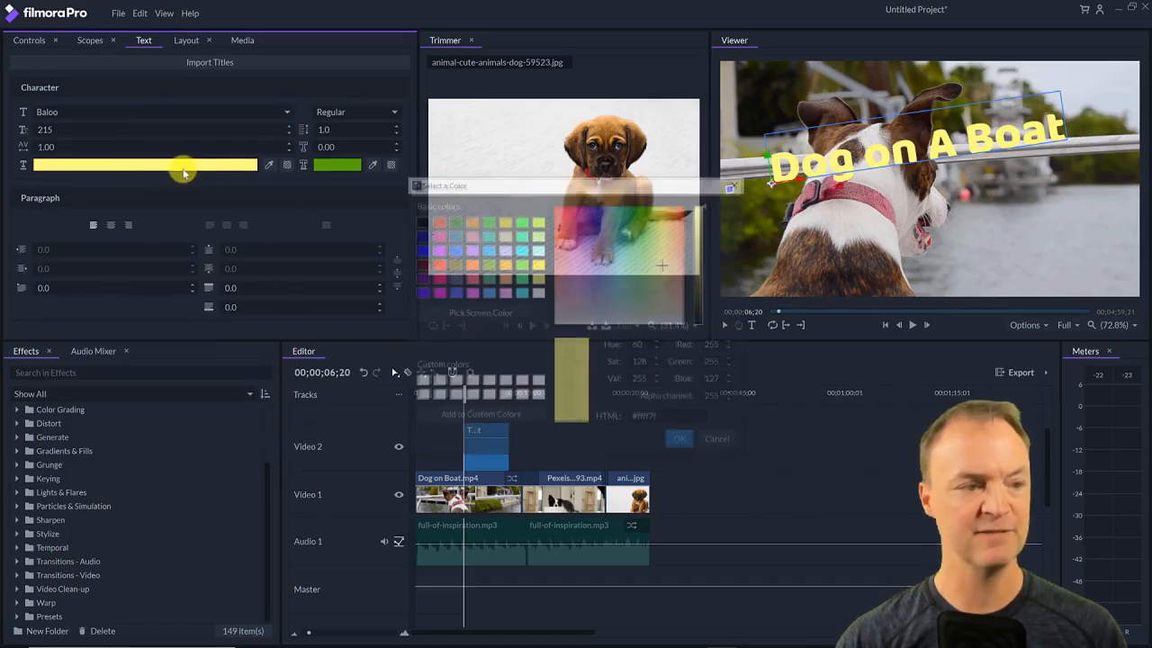
{"action": "left_click", "coordinate": [436, 290]}
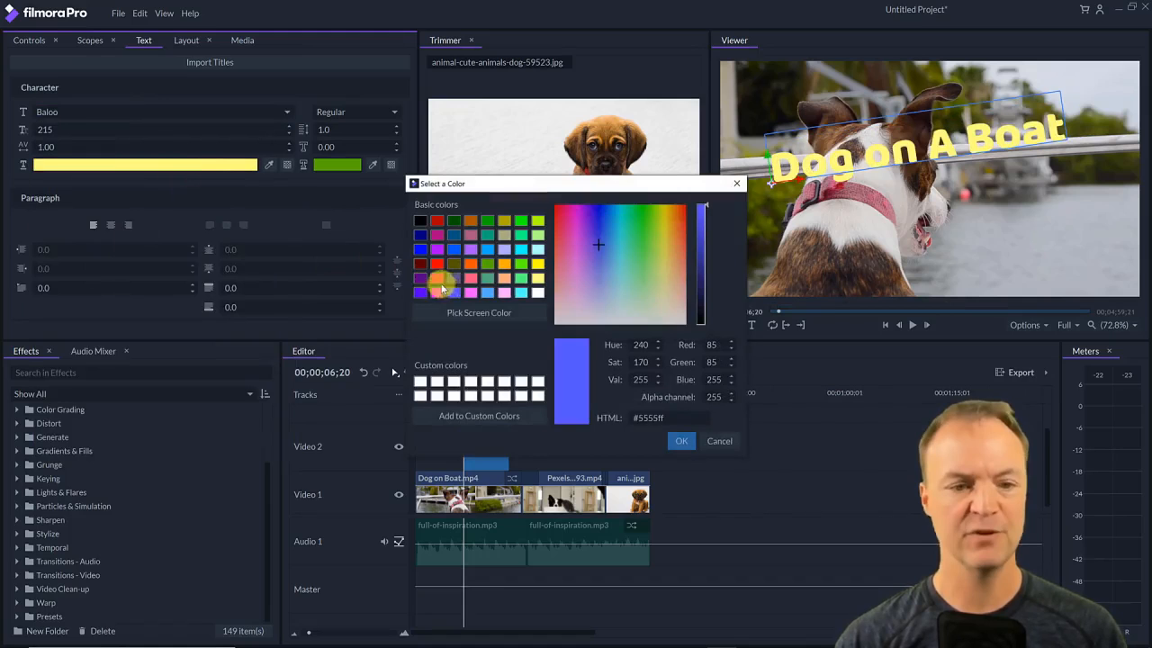
{"action": "left_click", "coordinate": [681, 442]}
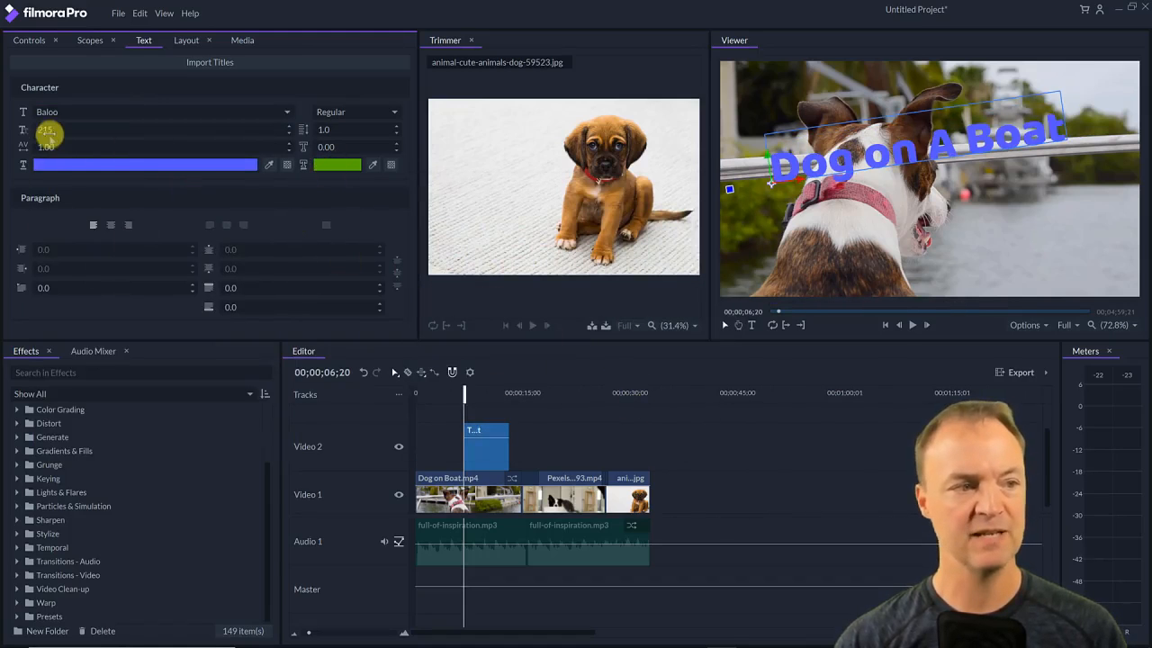
{"action": "left_click_drag", "start_coordinate": [45, 130], "coordinate": [47, 129]}
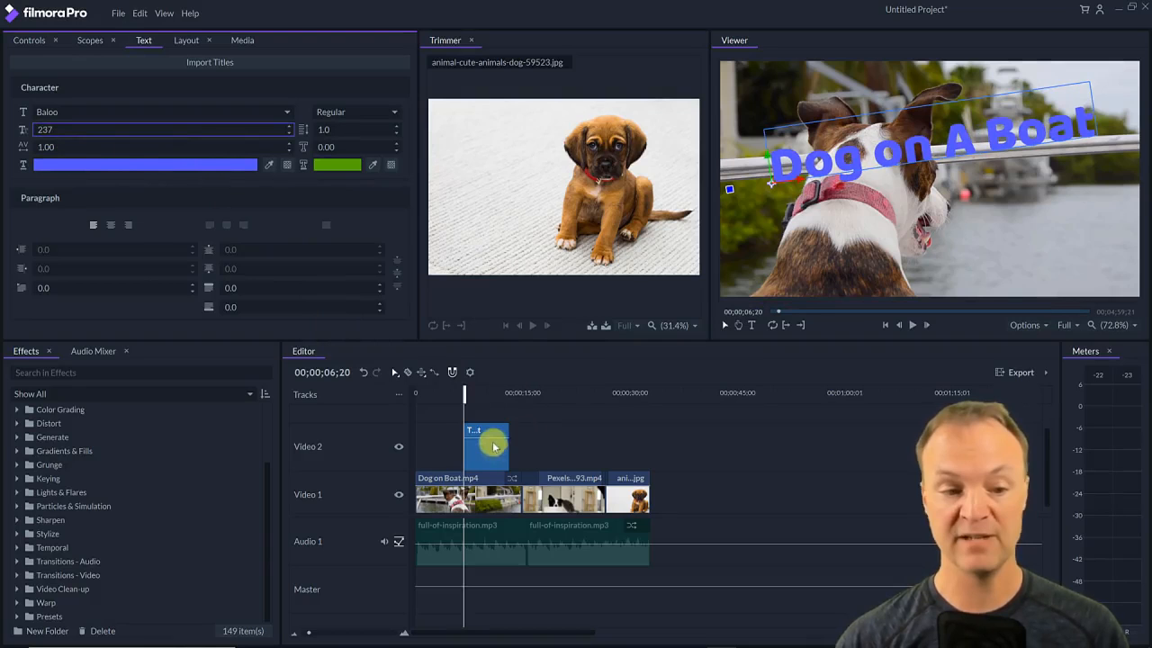
Move the title clip along Video 2 to sit above the Pexels 2693 clip and view it at 00;00;19;15
{"action": "left_click_drag", "start_coordinate": [488, 457], "coordinate": [562, 457]}
{"action": "left_click", "coordinate": [554, 401]}
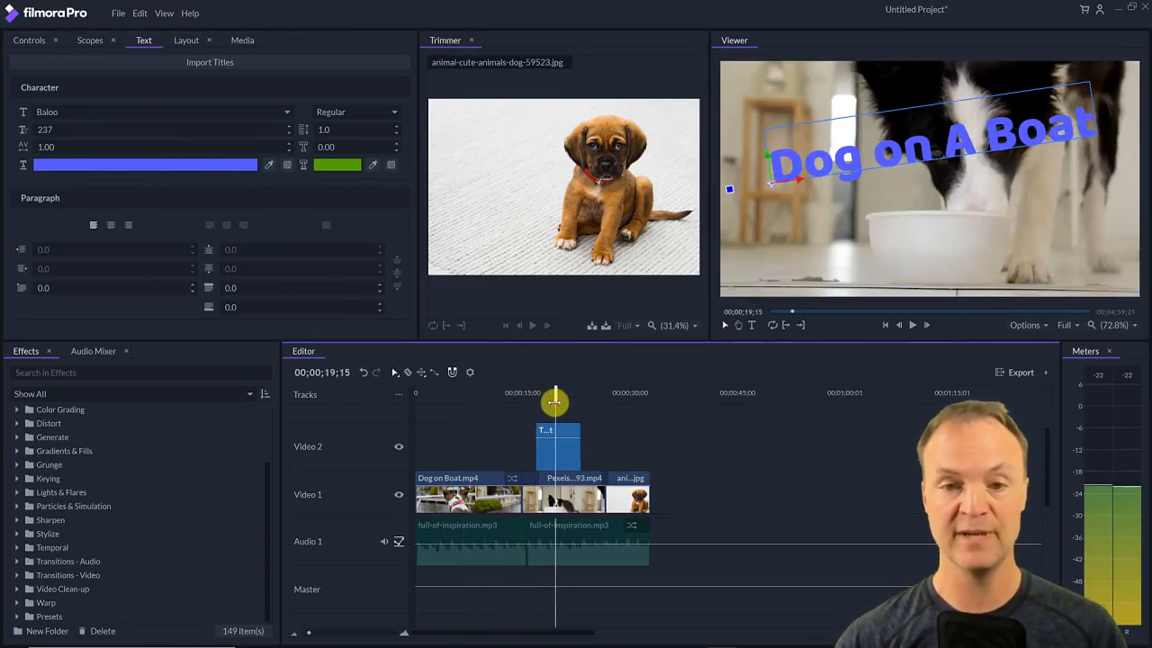
Move the blue text title clip along Video 2 back above the Dog on Boat.mp4 clip
{"action": "left_click", "coordinate": [557, 394]}
{"action": "left_click_drag", "start_coordinate": [561, 459], "coordinate": [474, 450]}
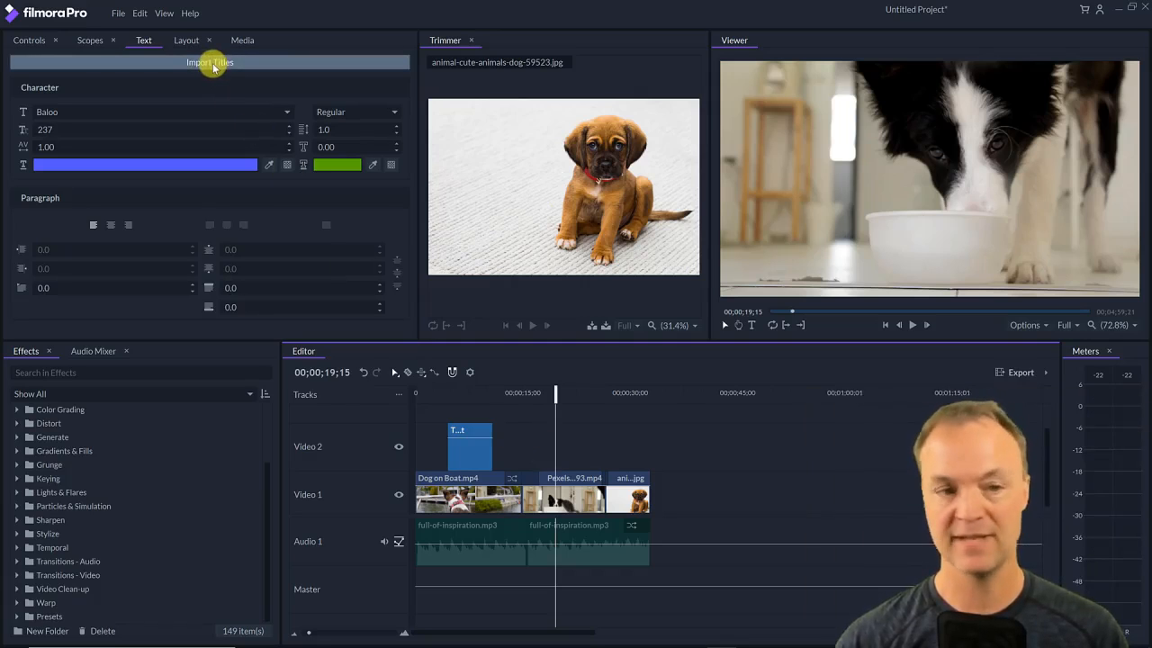
Import the Title 16 template from the installed titles into the project
{"action": "left_click", "coordinate": [214, 65]}
{"action": "left_click", "coordinate": [522, 302]}
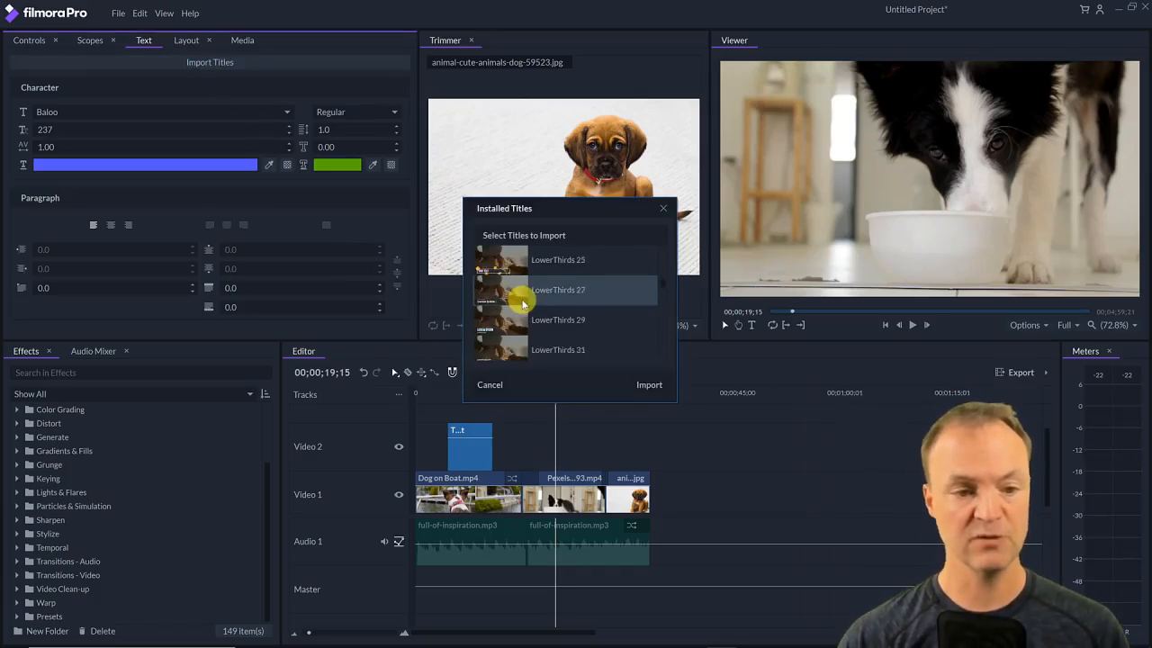
{"action": "scroll", "coordinate": [522, 304], "scroll_direction": "down", "scroll_amount": 3}
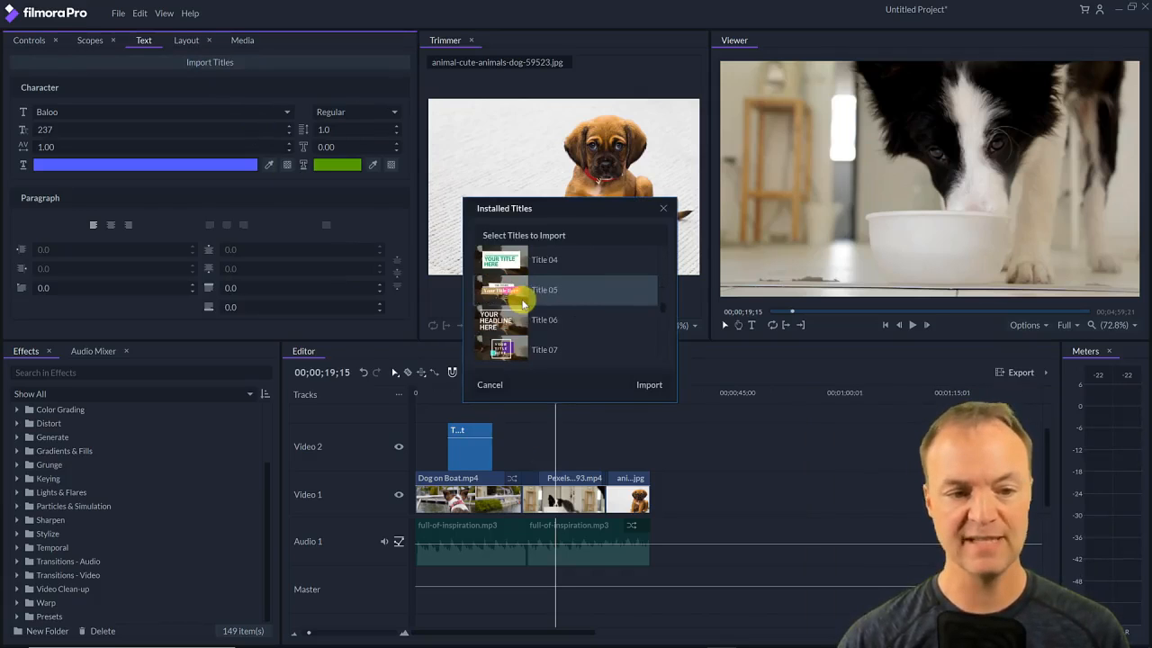
{"action": "scroll", "coordinate": [531, 315], "scroll_direction": "down", "scroll_amount": 2}
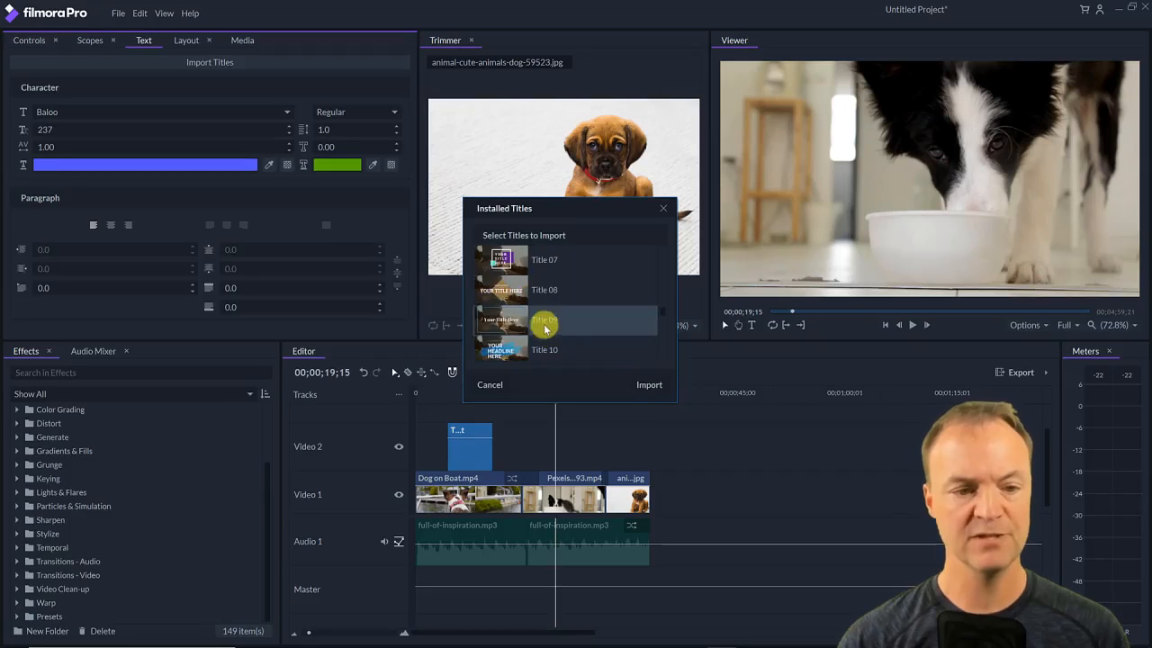
{"action": "scroll", "coordinate": [531, 341], "scroll_direction": "down", "scroll_amount": 3}
{"action": "left_click", "coordinate": [507, 350]}
{"action": "left_click", "coordinate": [649, 385]}
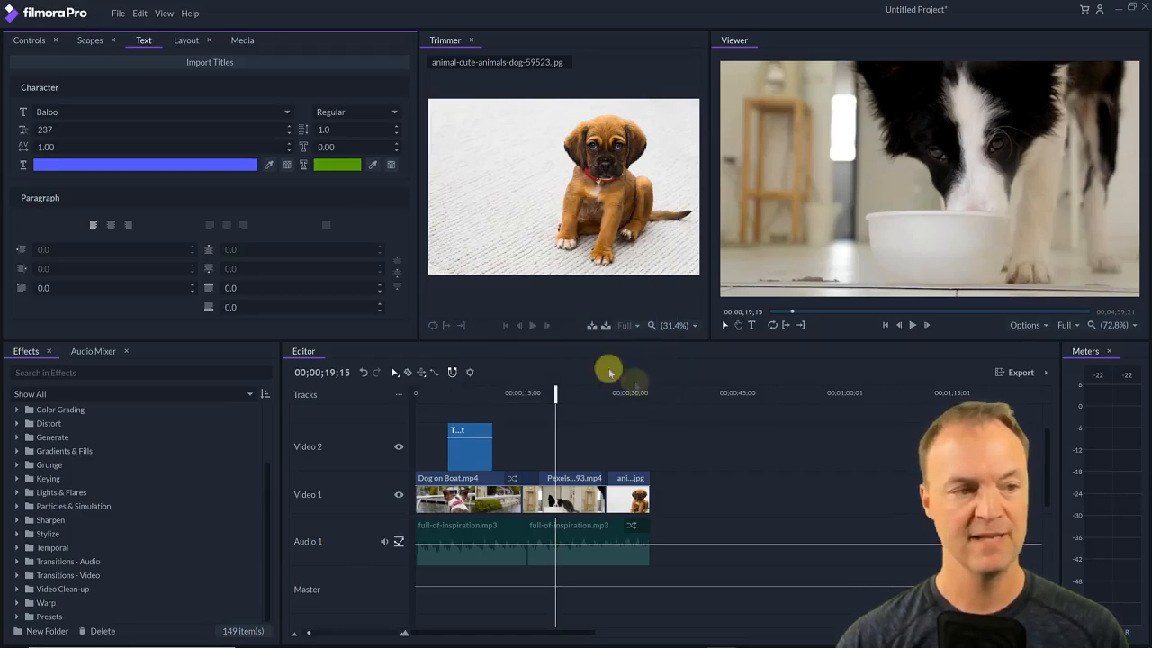
Place Title 16 from the project media on Video 2 above the Pexels 2693 clip
{"action": "left_click", "coordinate": [247, 42]}
{"action": "scroll", "coordinate": [117, 205], "scroll_direction": "down", "scroll_amount": 1}
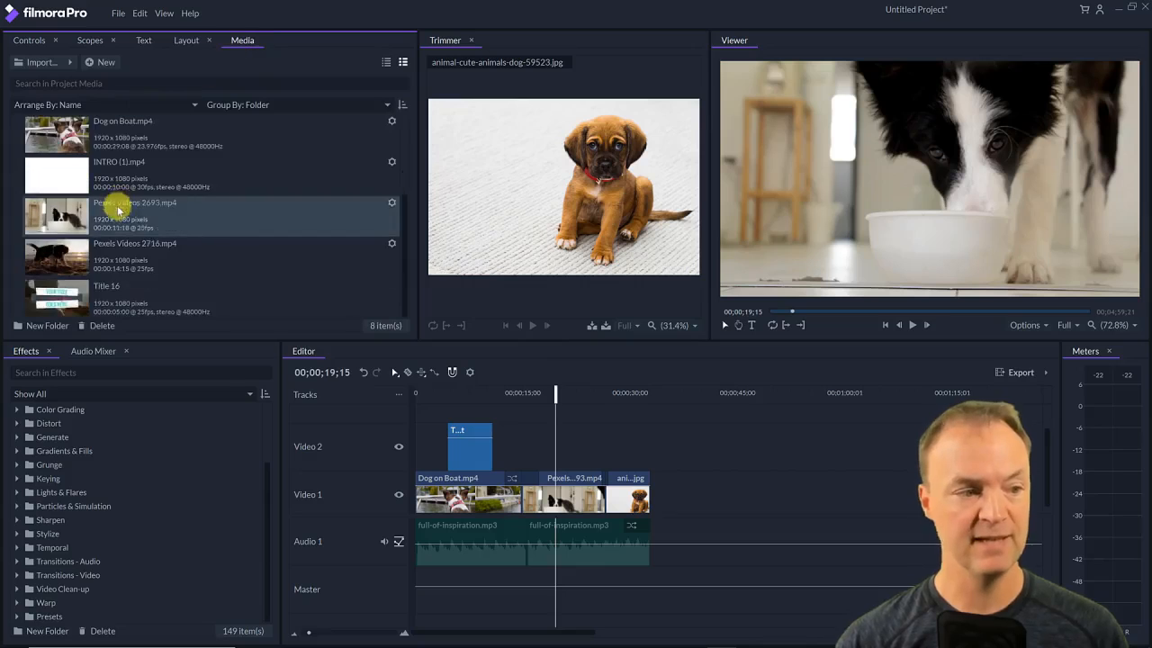
{"action": "left_click", "coordinate": [56, 294]}
{"action": "left_click_drag", "start_coordinate": [49, 307], "coordinate": [111, 311]}
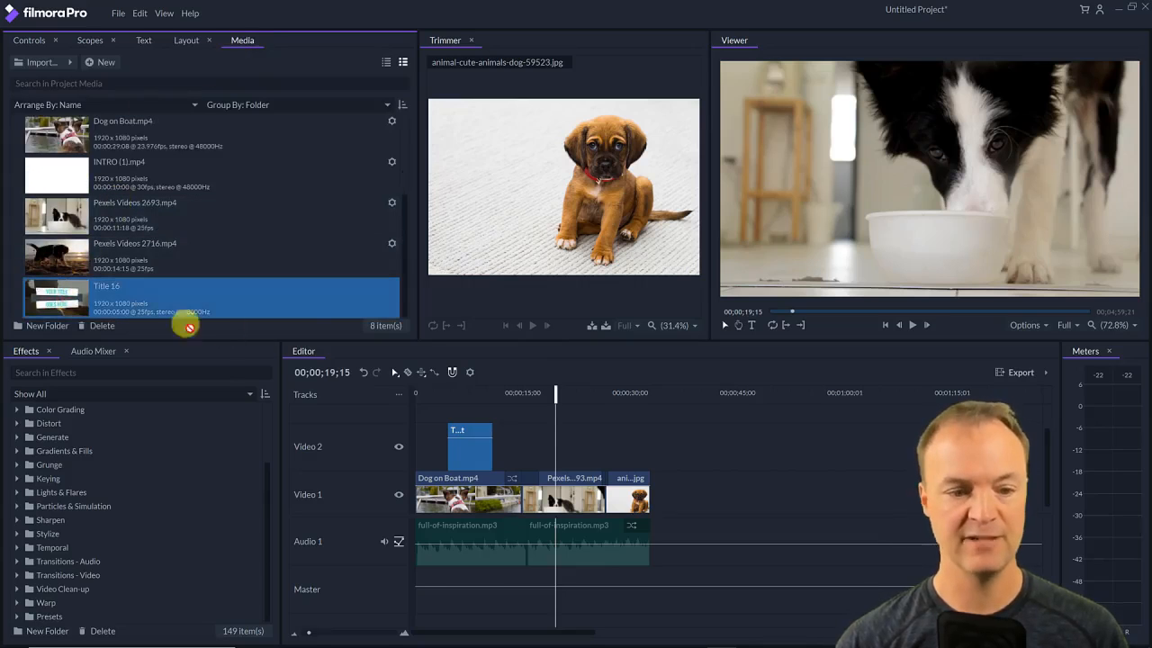
{"action": "left_click_drag", "start_coordinate": [470, 369], "coordinate": [550, 438]}
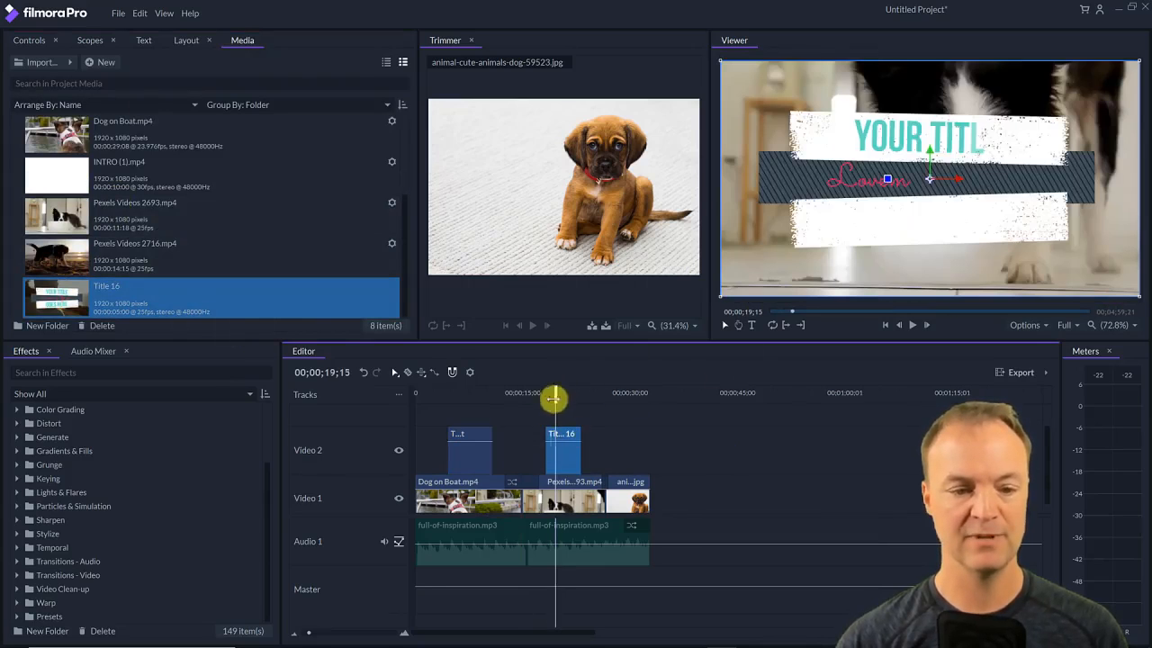
Play the Title 16 clip from its beginning to preview its animation
{"action": "left_click_drag", "start_coordinate": [553, 397], "coordinate": [547, 397]}
{"action": "left_click", "coordinate": [911, 324]}
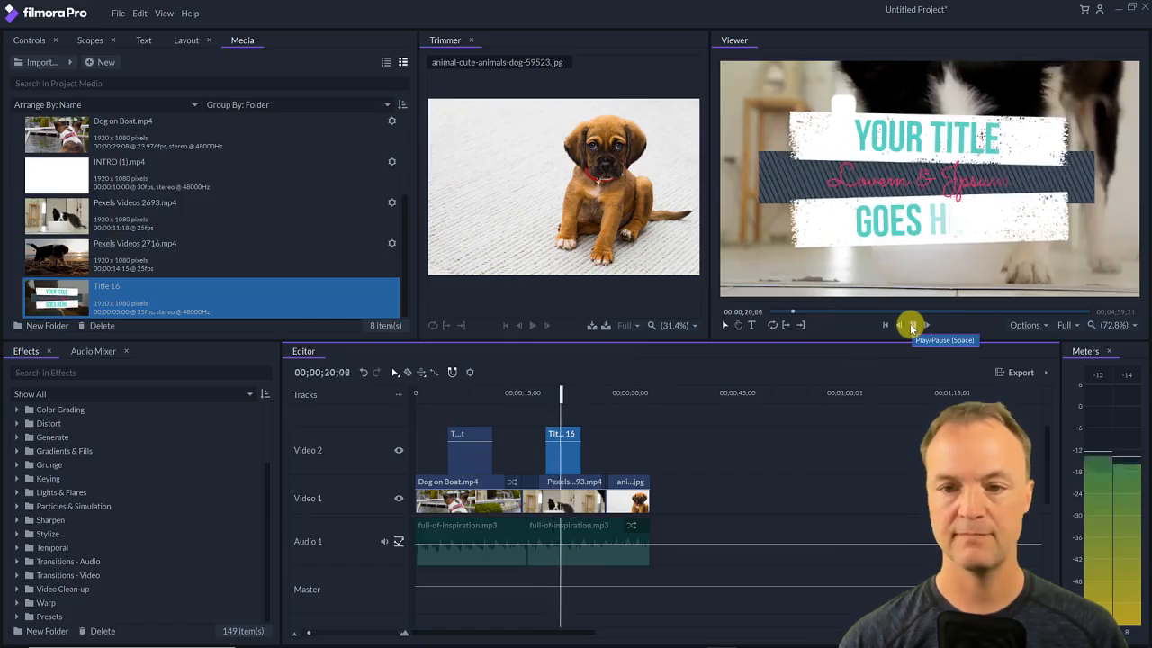
{"action": "left_click", "coordinate": [911, 325]}
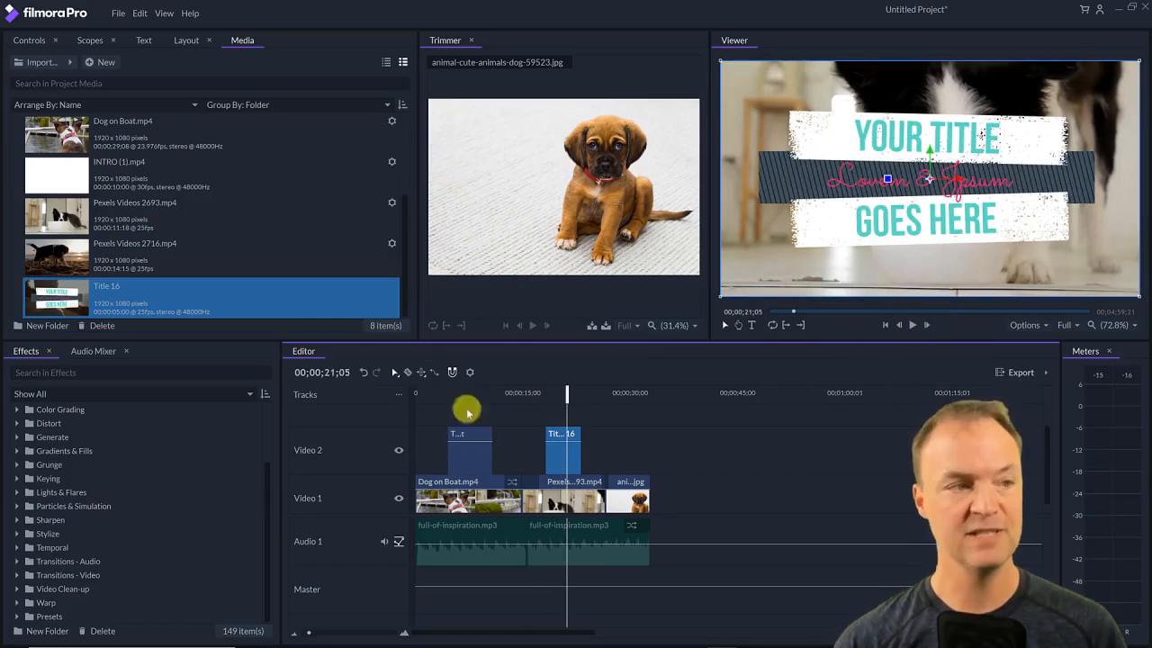
Replace the first text line of the Title 16 clip, "YOUR TITLE", with "DOG"
{"action": "left_click", "coordinate": [32, 40]}
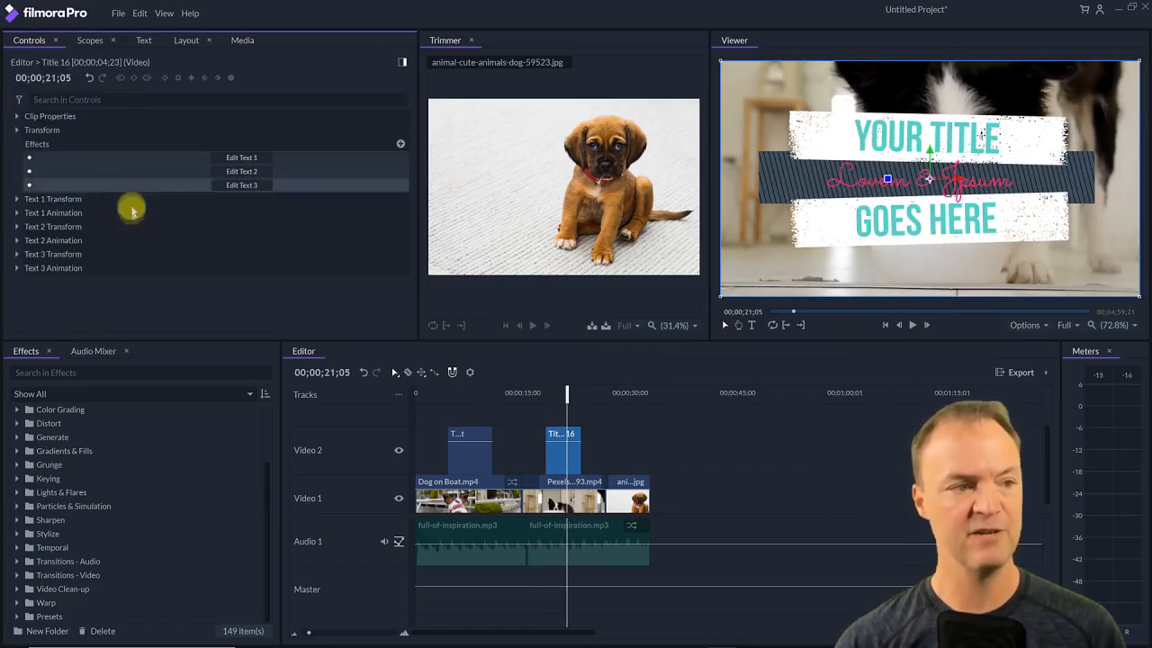
{"action": "left_click", "coordinate": [18, 130]}
{"action": "left_click", "coordinate": [17, 130]}
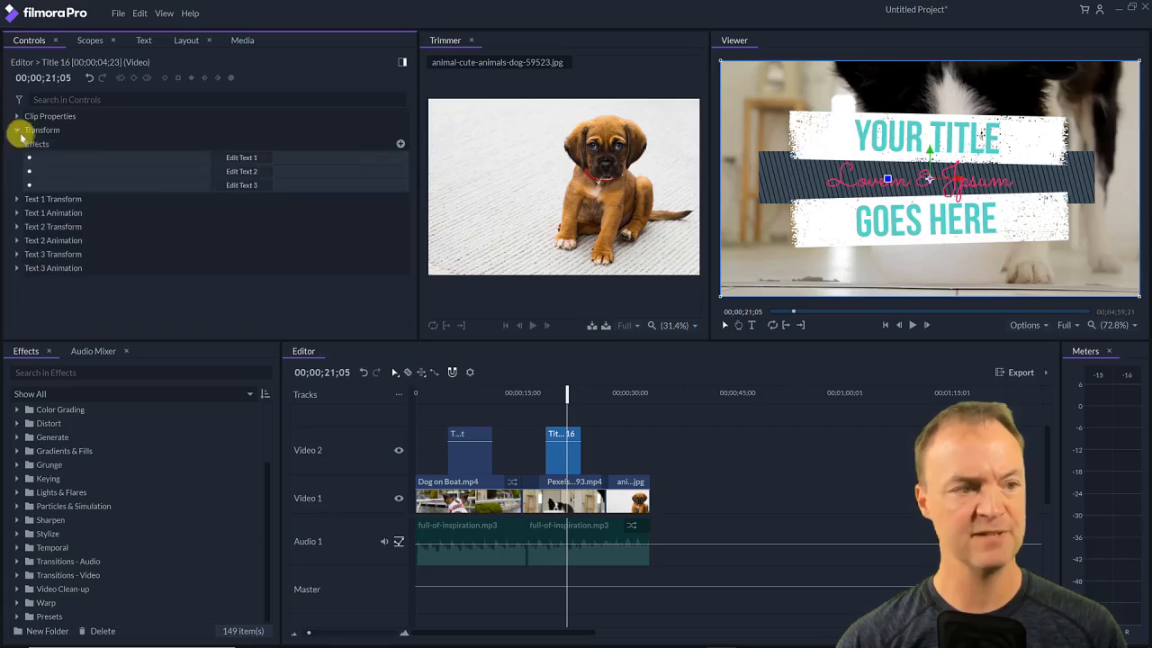
{"action": "left_click", "coordinate": [232, 161]}
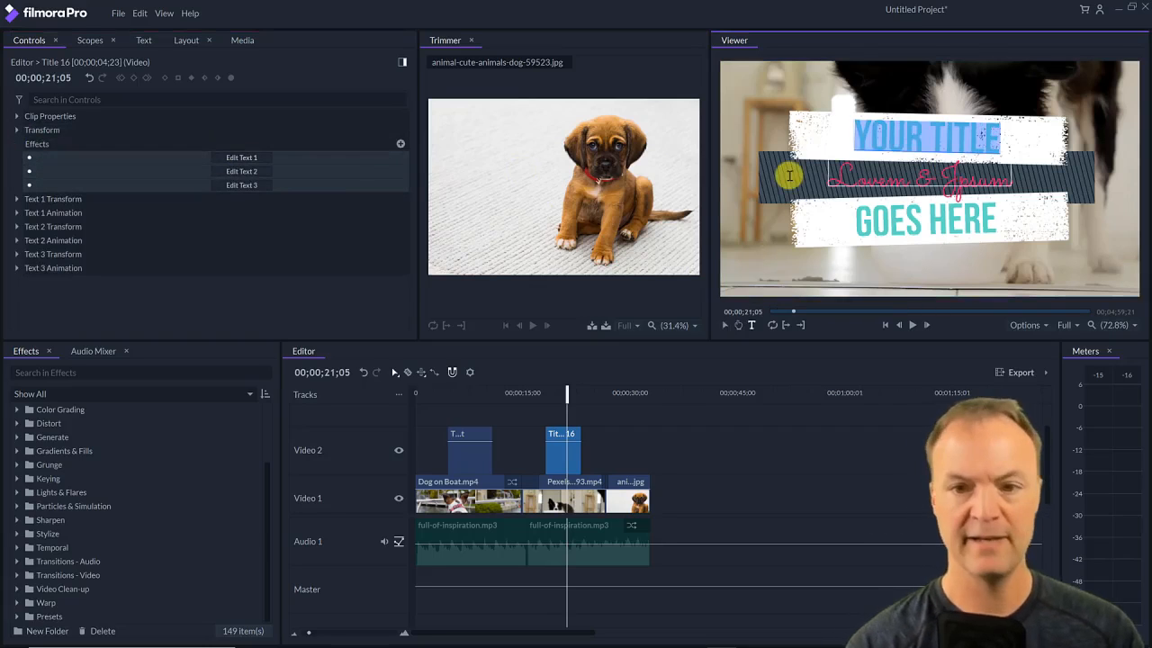
{"action": "double_click", "coordinate": [932, 136]}
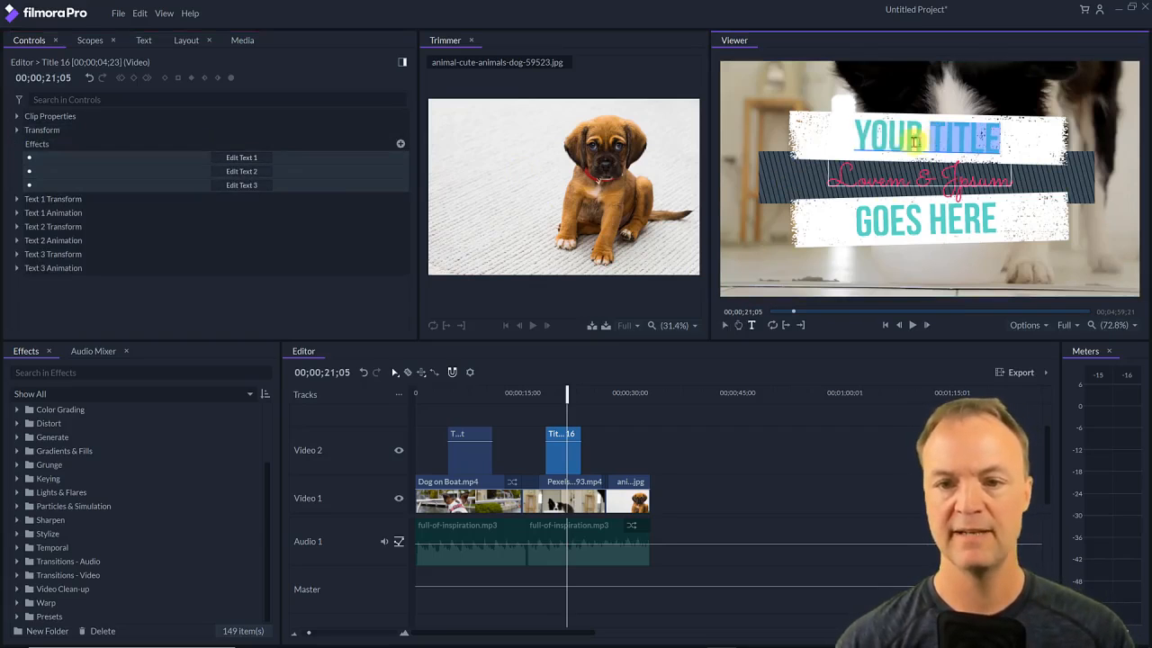
{"action": "left_click_drag", "start_coordinate": [862, 140], "coordinate": [984, 145]}
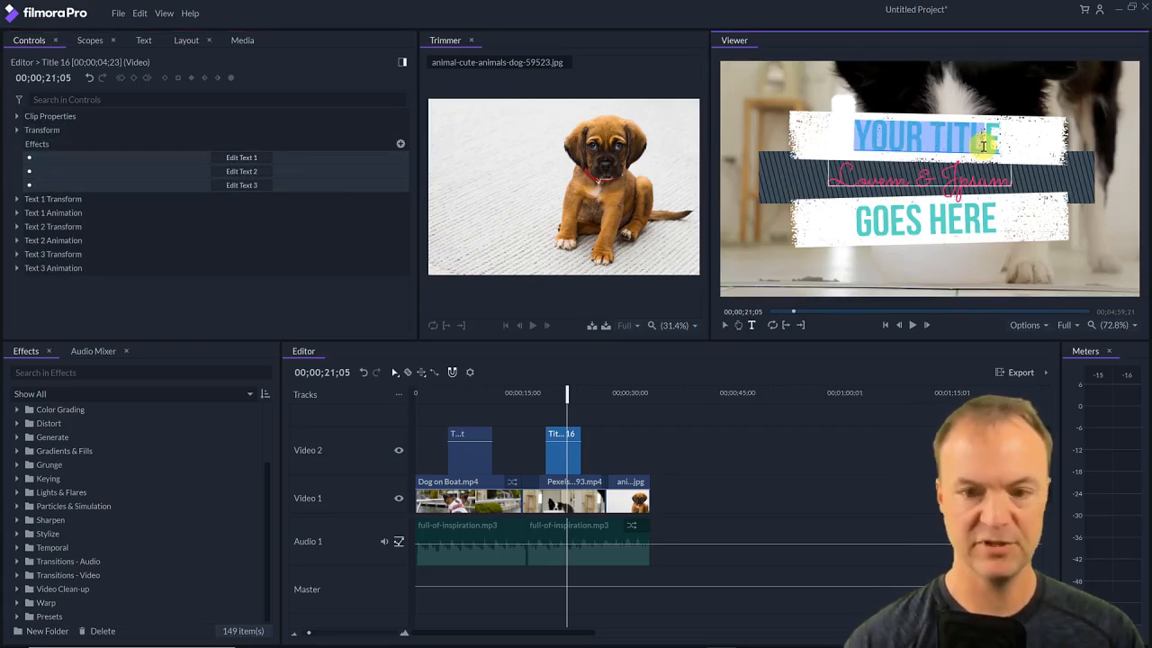
{"action": "type", "text": "E"}
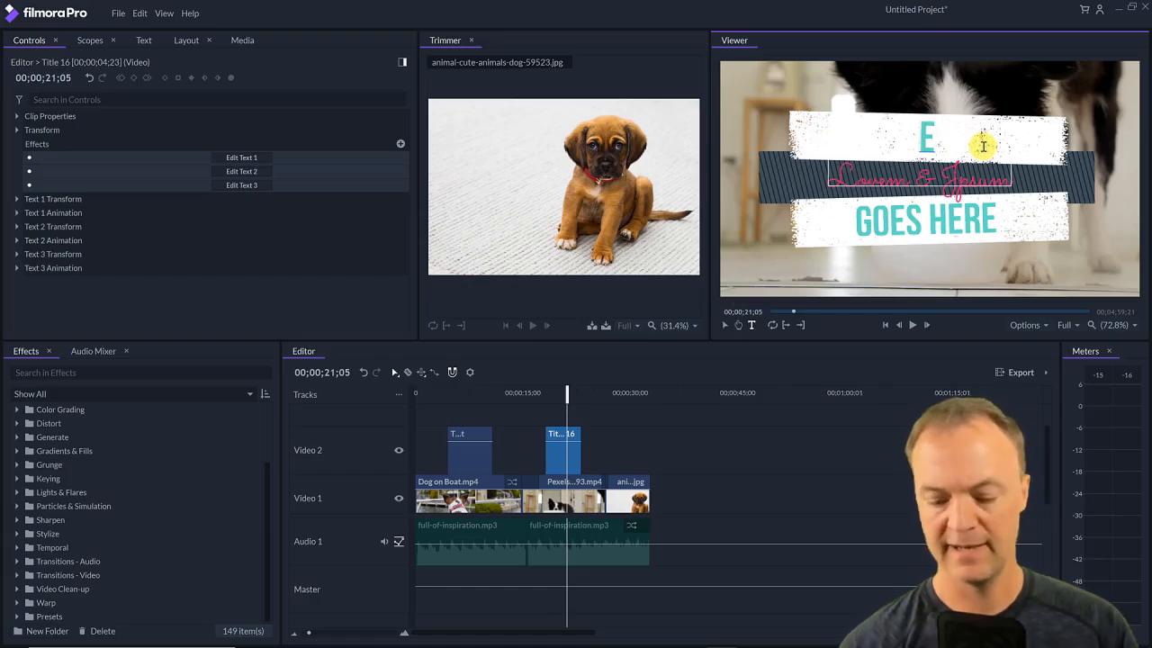
{"action": "type", "text": "DOG"}
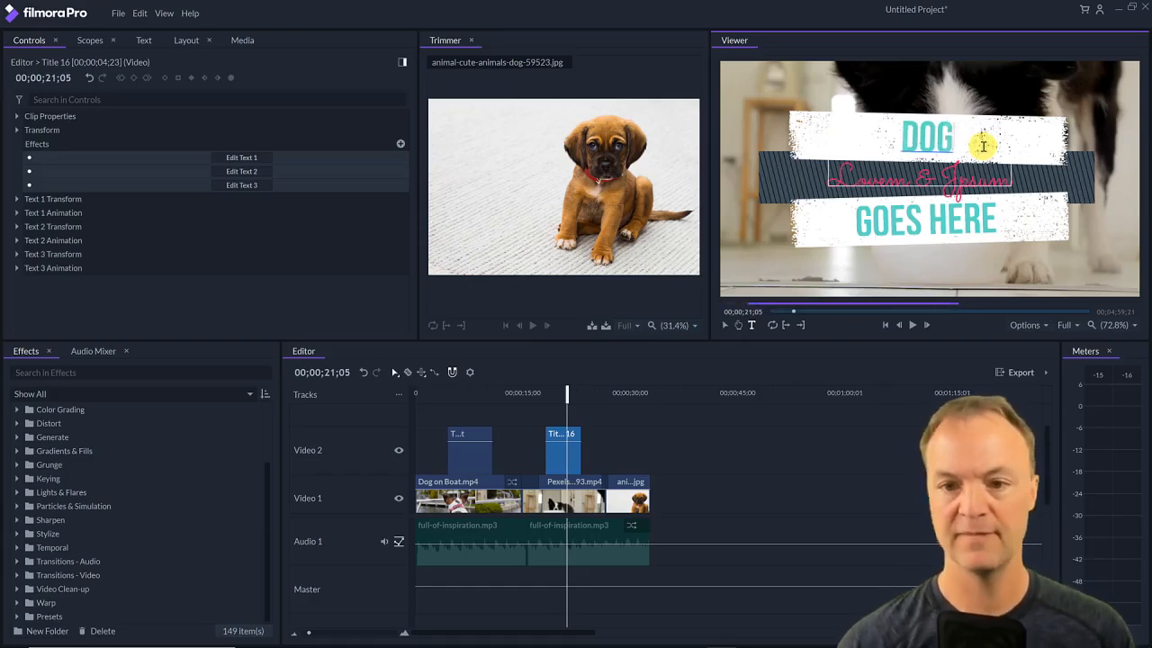
Play the edited title from 00;00;18;09 to check its new first line
{"action": "left_click", "coordinate": [576, 419]}
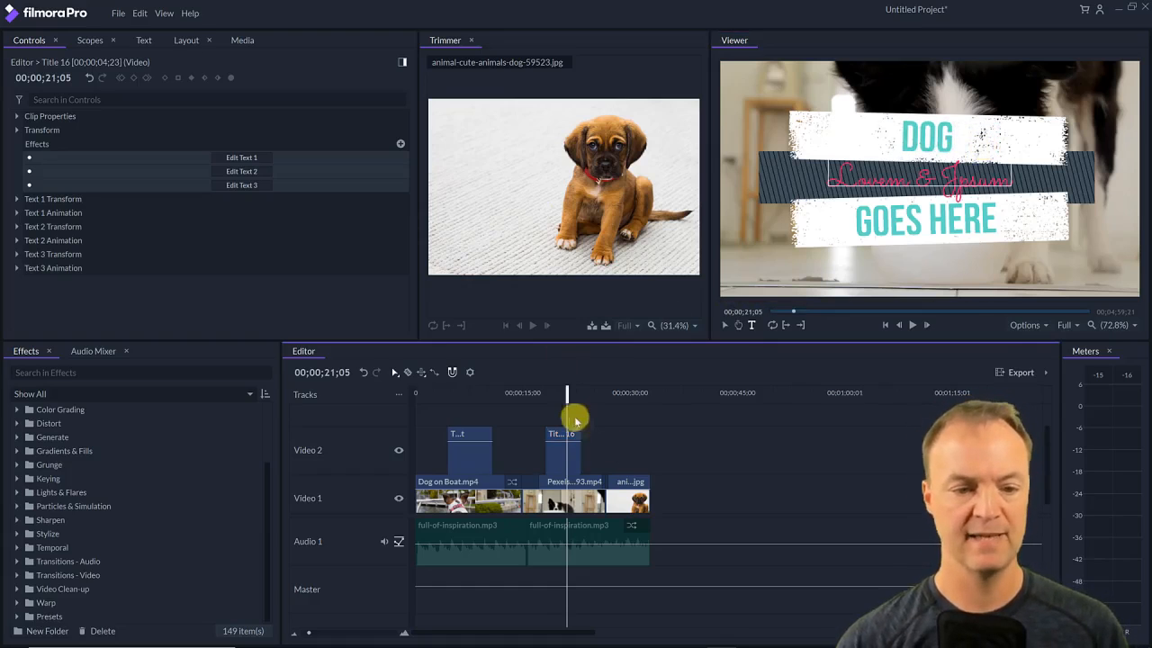
{"action": "left_click_drag", "start_coordinate": [566, 402], "coordinate": [547, 399]}
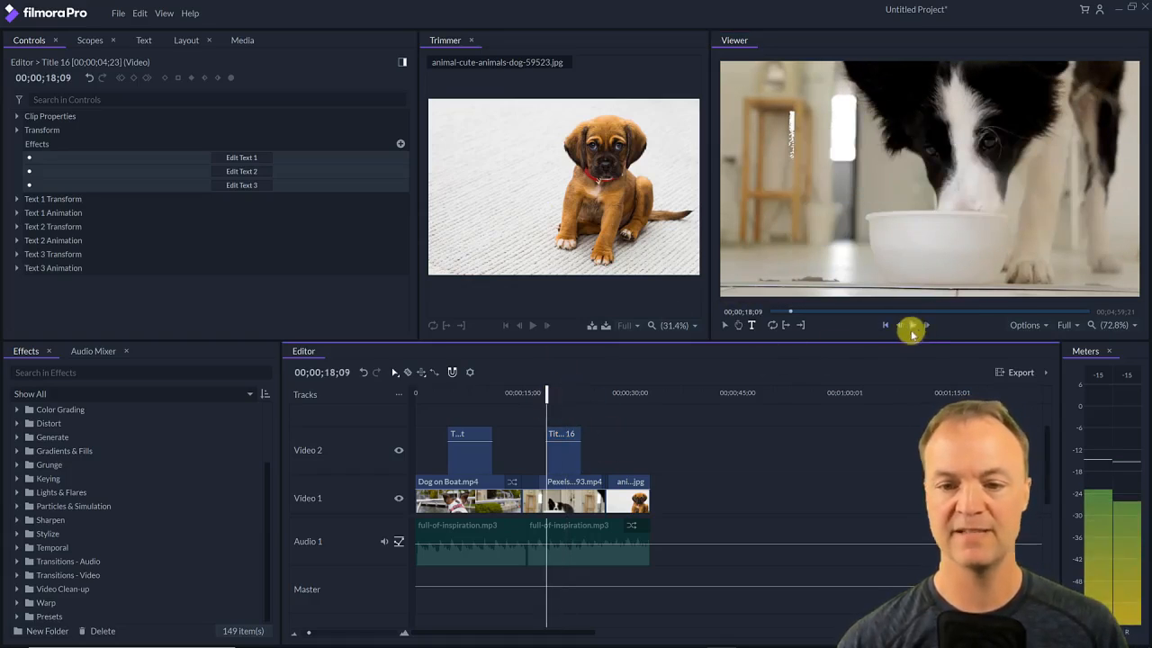
{"action": "left_click", "coordinate": [913, 327]}
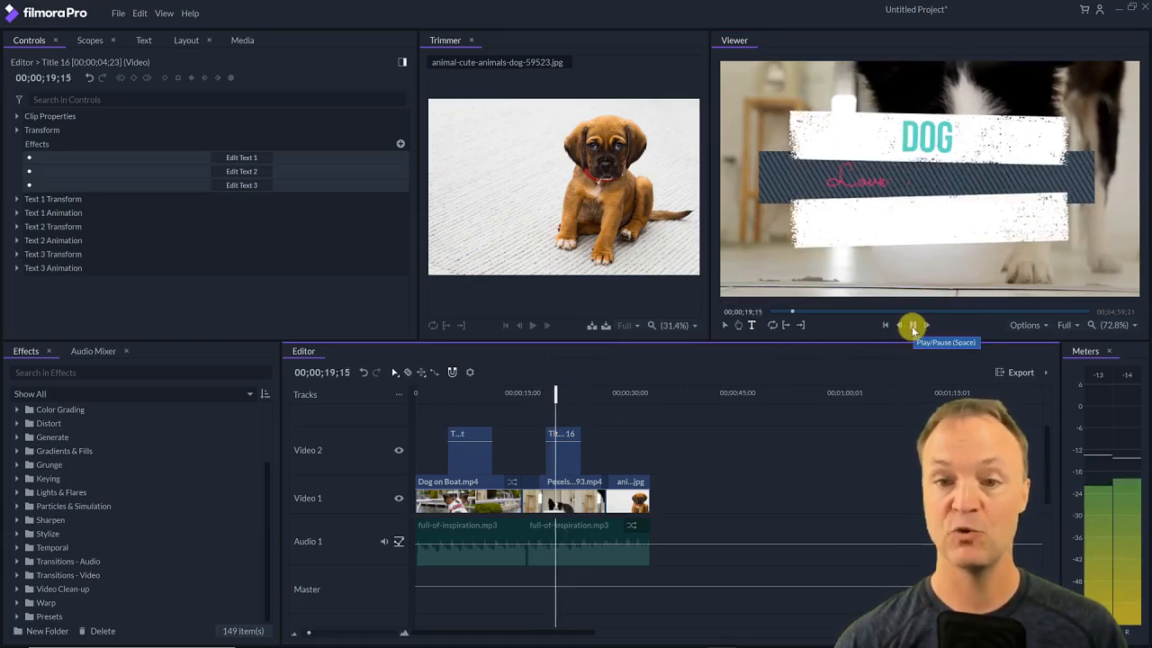
{"action": "left_click", "coordinate": [913, 327]}
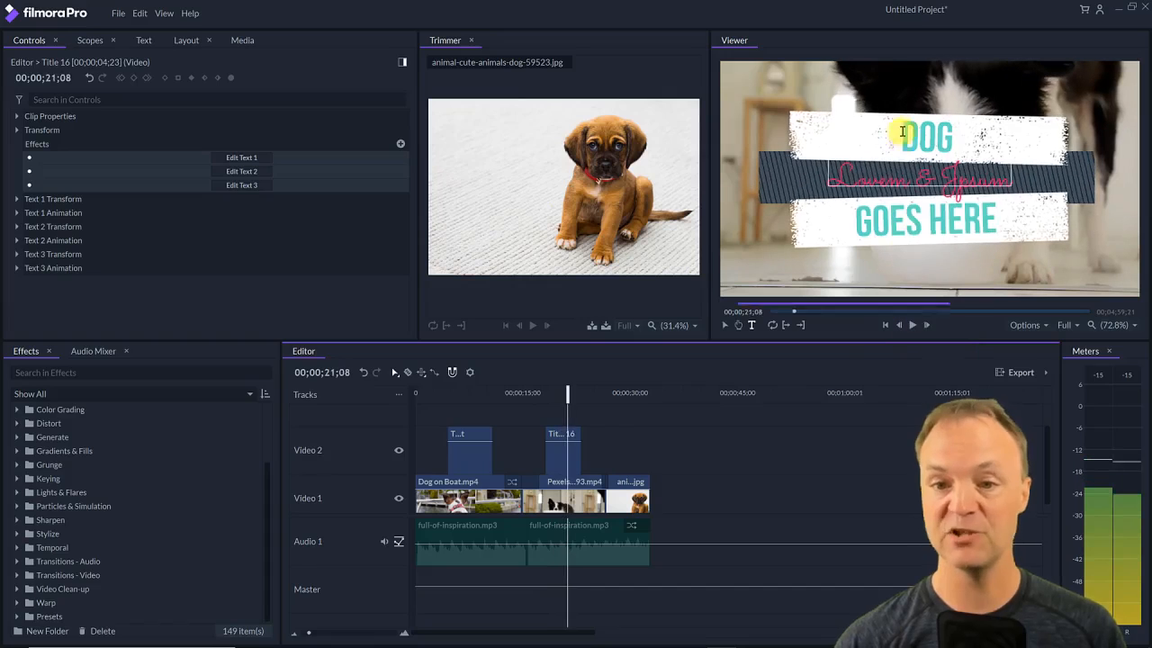
Select the second text line, show the Text 1 Transform settings, and replay the title from 00;00;18;00
{"action": "left_click", "coordinate": [240, 171]}
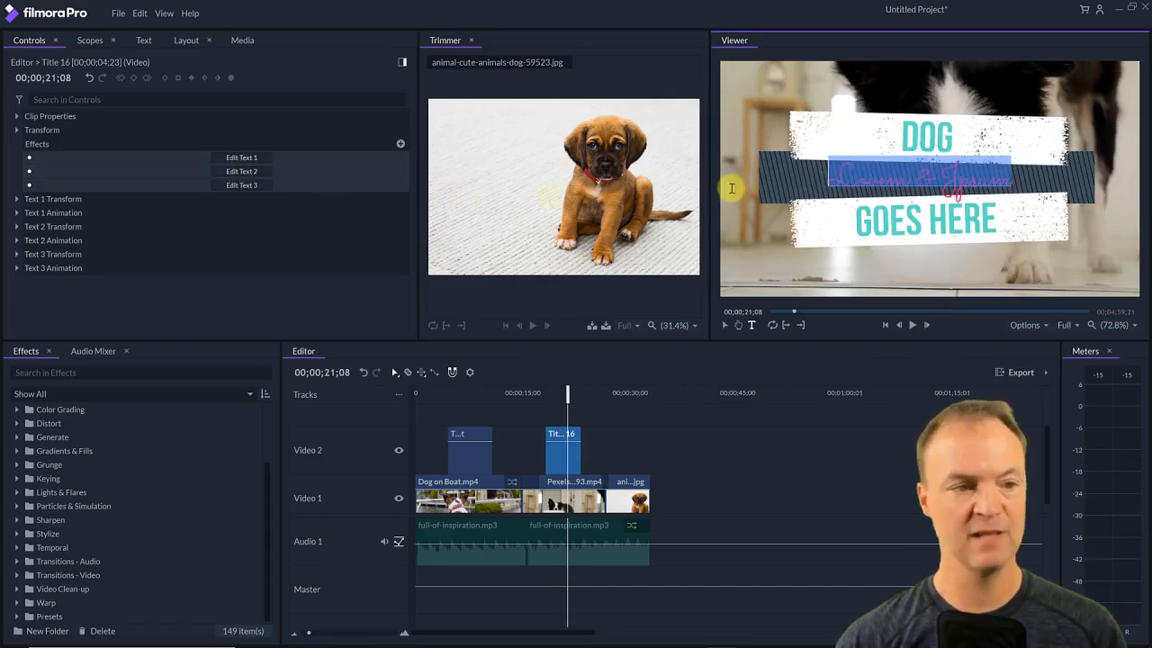
{"action": "left_click", "coordinate": [16, 201]}
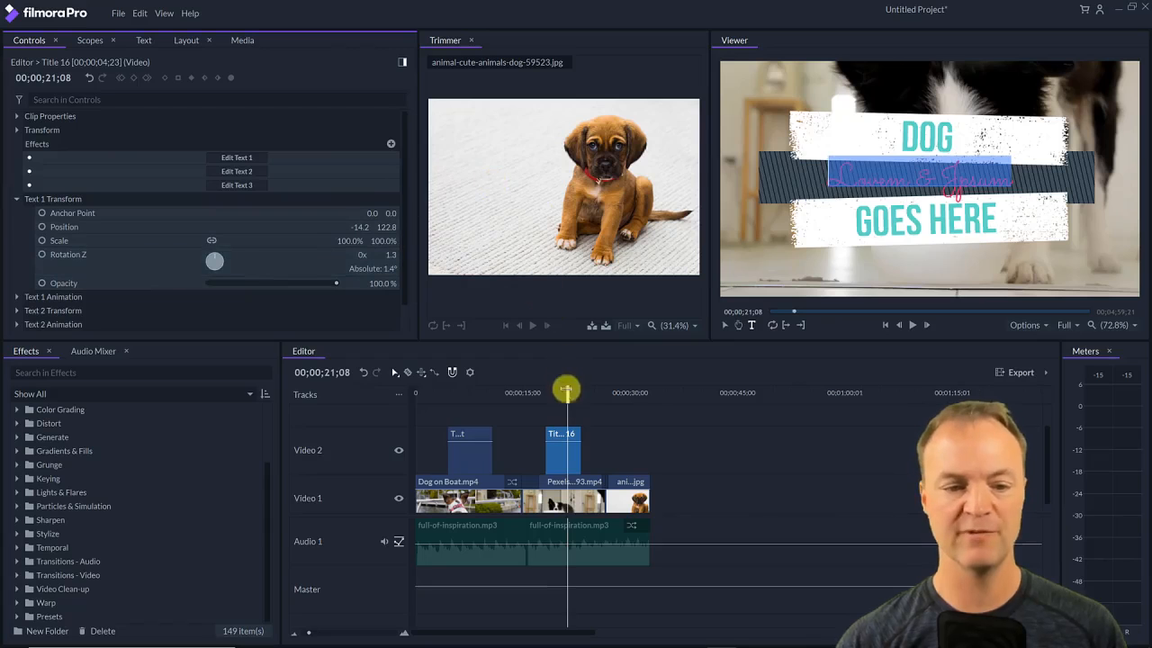
{"action": "left_click_drag", "start_coordinate": [568, 393], "coordinate": [543, 397]}
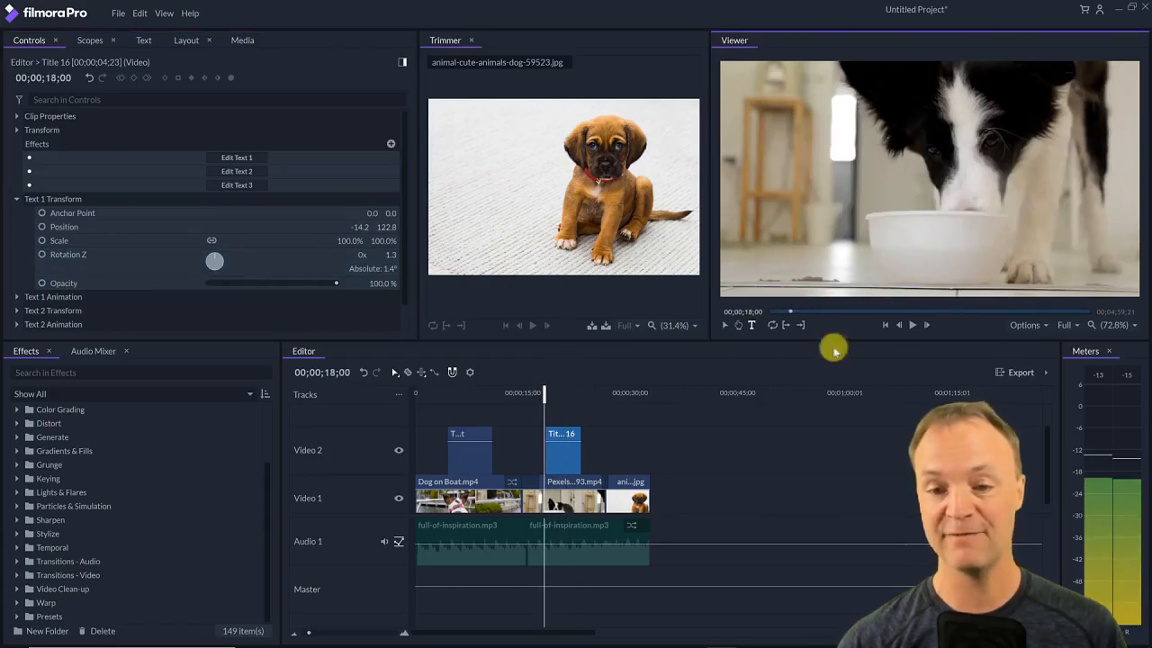
{"action": "left_click", "coordinate": [913, 326]}
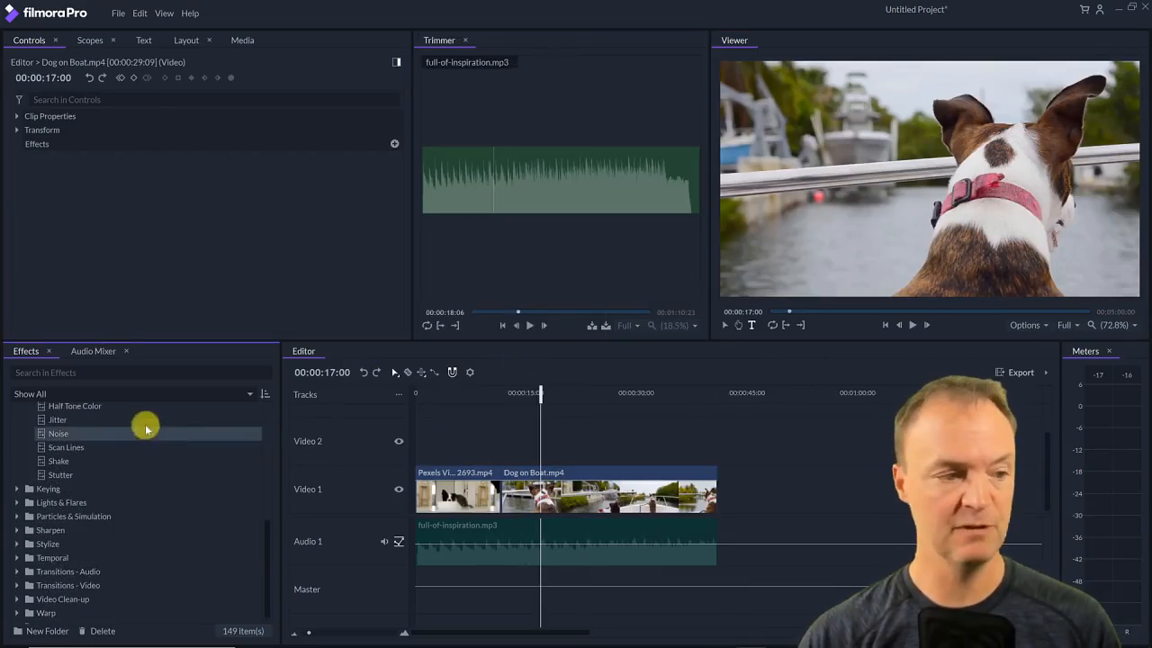
Apply the Film Grain effect from the Grunge category to the Dog on Boat.mp4 clip and preview it
{"action": "scroll", "coordinate": [99, 432], "scroll_direction": "up", "scroll_amount": 2}
{"action": "scroll", "coordinate": [86, 437], "scroll_direction": "up", "scroll_amount": 3}
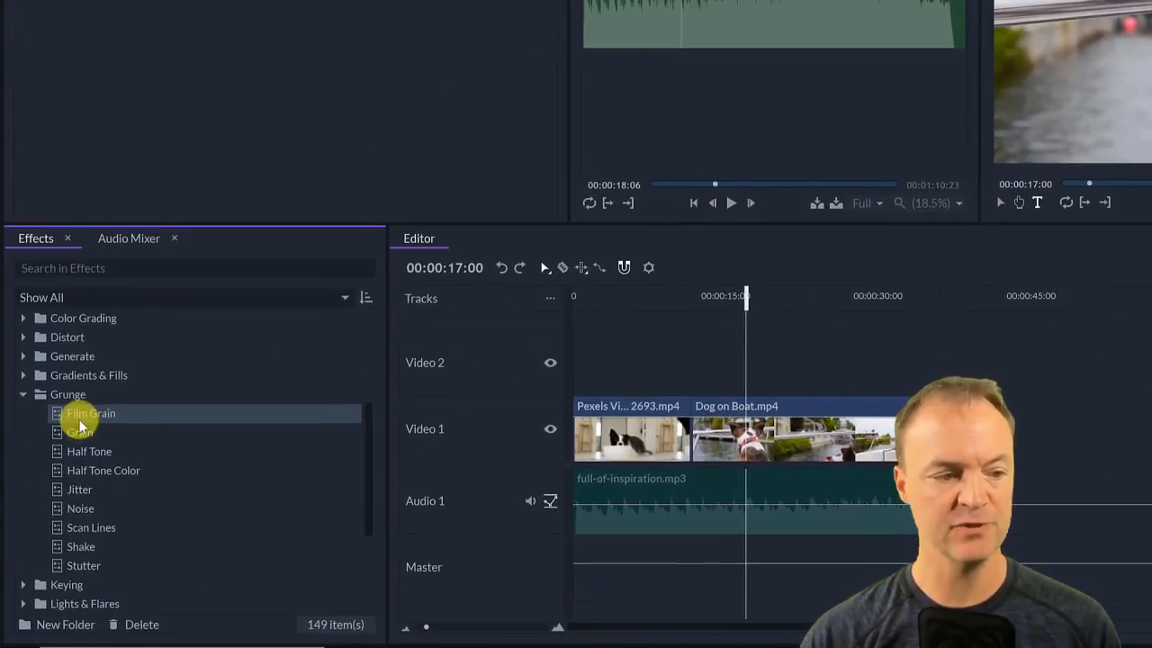
{"action": "left_click", "coordinate": [61, 469]}
{"action": "left_click_drag", "start_coordinate": [619, 432], "coordinate": [756, 428]}
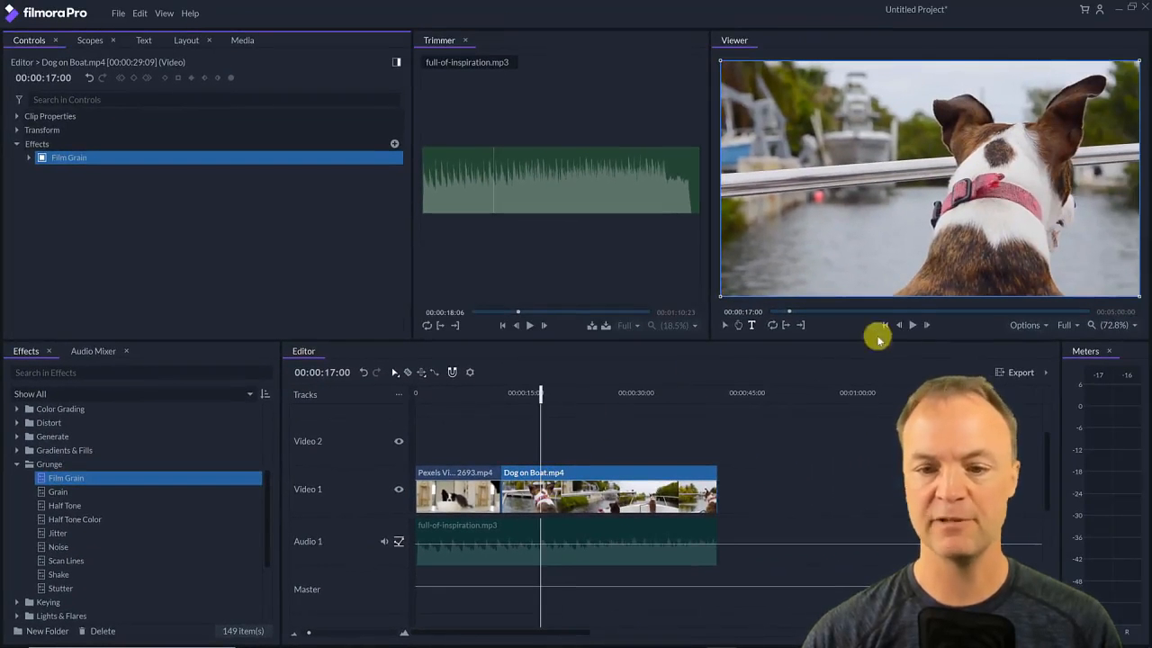
{"action": "left_click", "coordinate": [912, 326]}
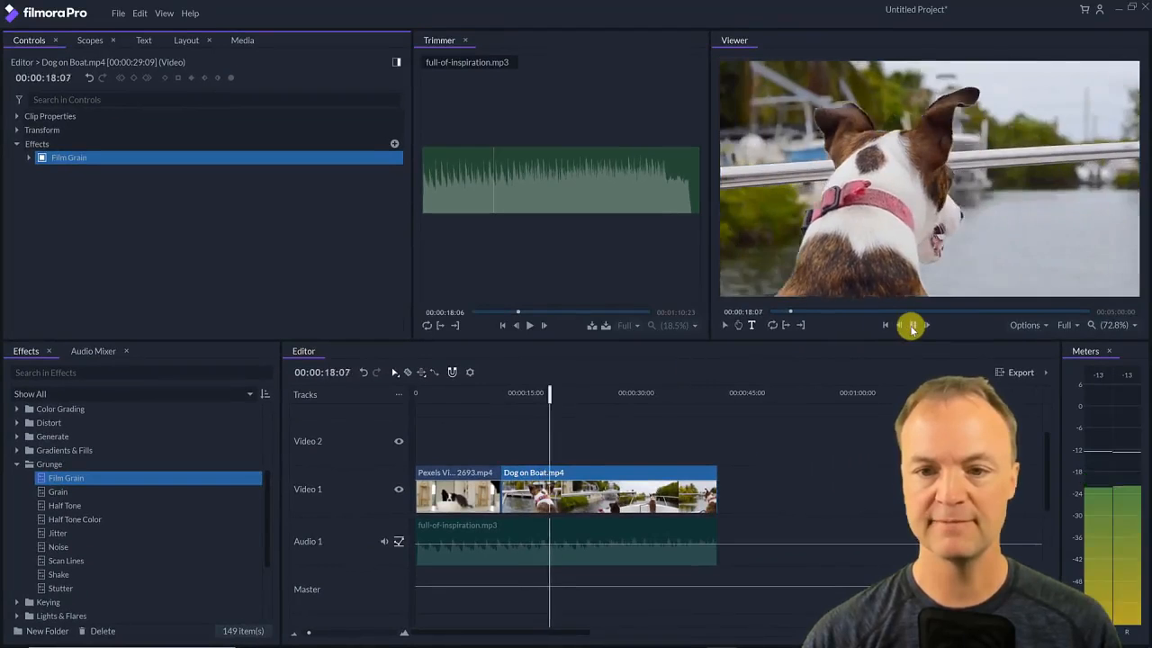
{"action": "left_click", "coordinate": [906, 324]}
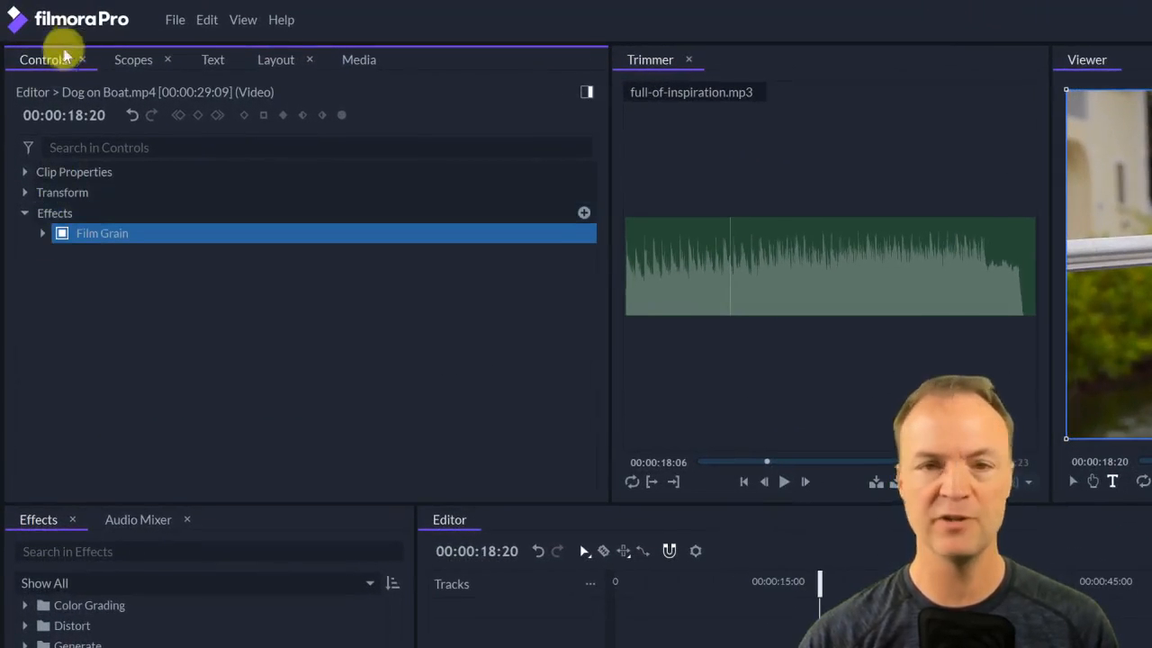
Set the Film Grain effect's Grain Strength to 108% and play the clip to preview it
{"action": "left_click", "coordinate": [42, 234]}
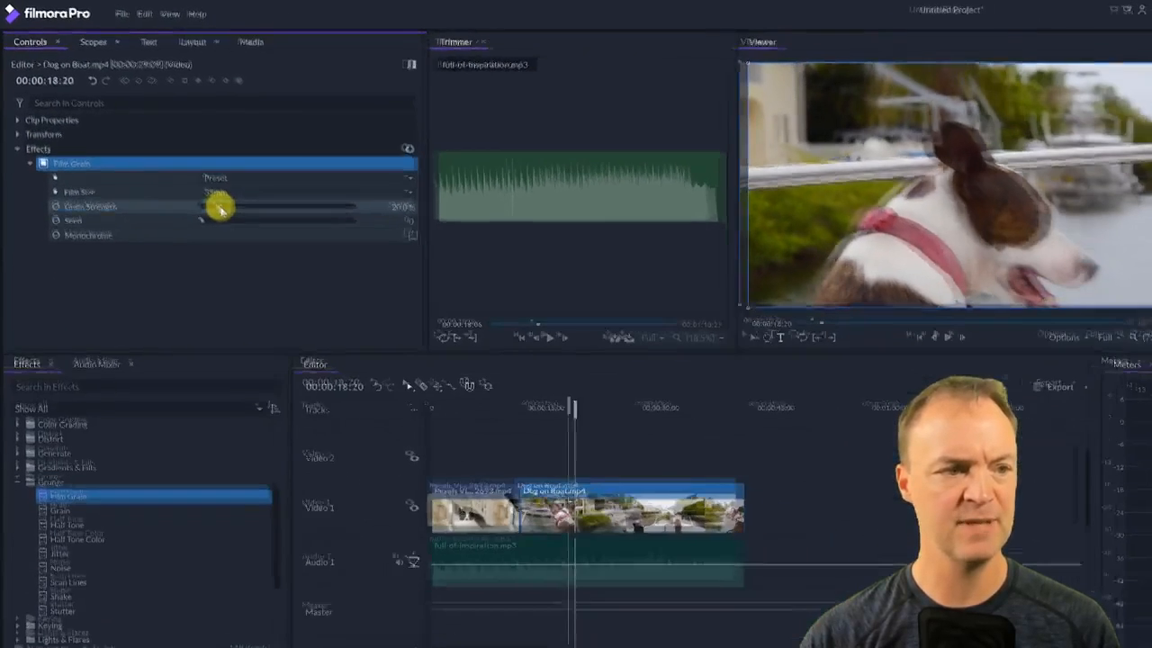
{"action": "left_click_drag", "start_coordinate": [220, 208], "coordinate": [223, 202]}
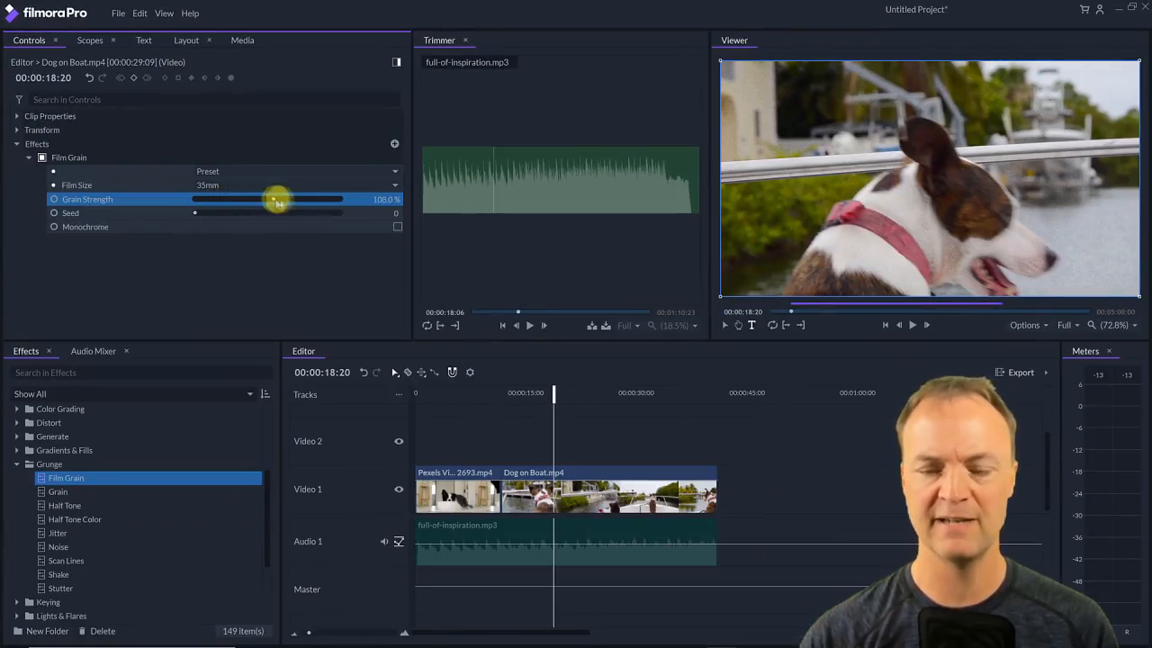
{"action": "left_click", "coordinate": [912, 326]}
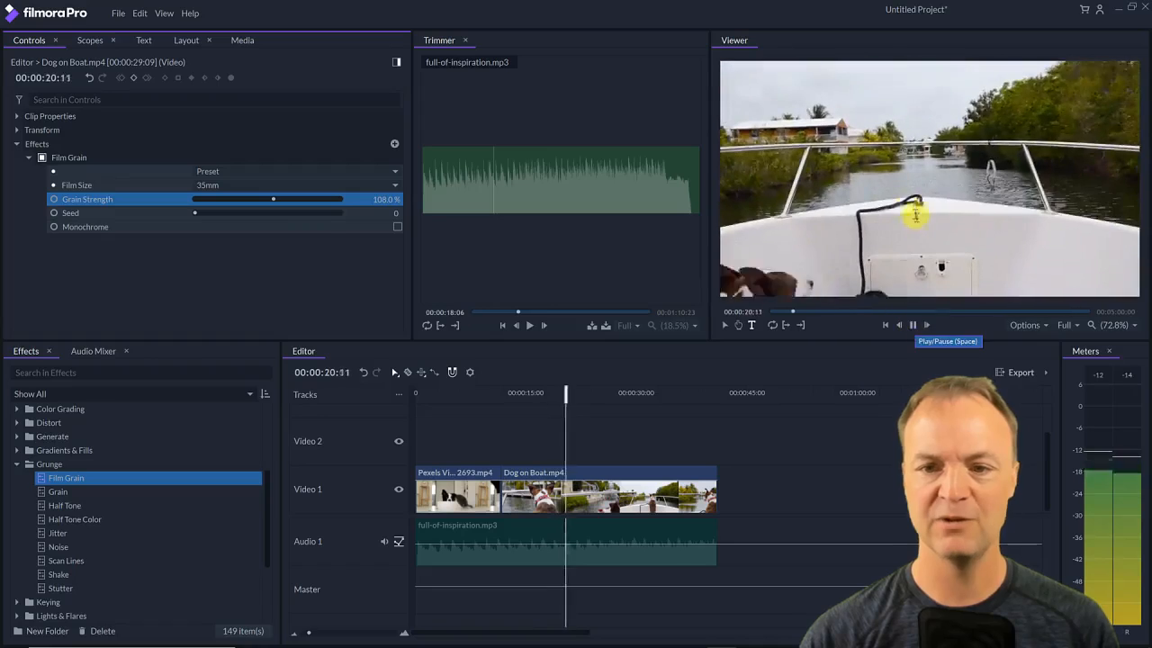
{"action": "left_click", "coordinate": [913, 326]}
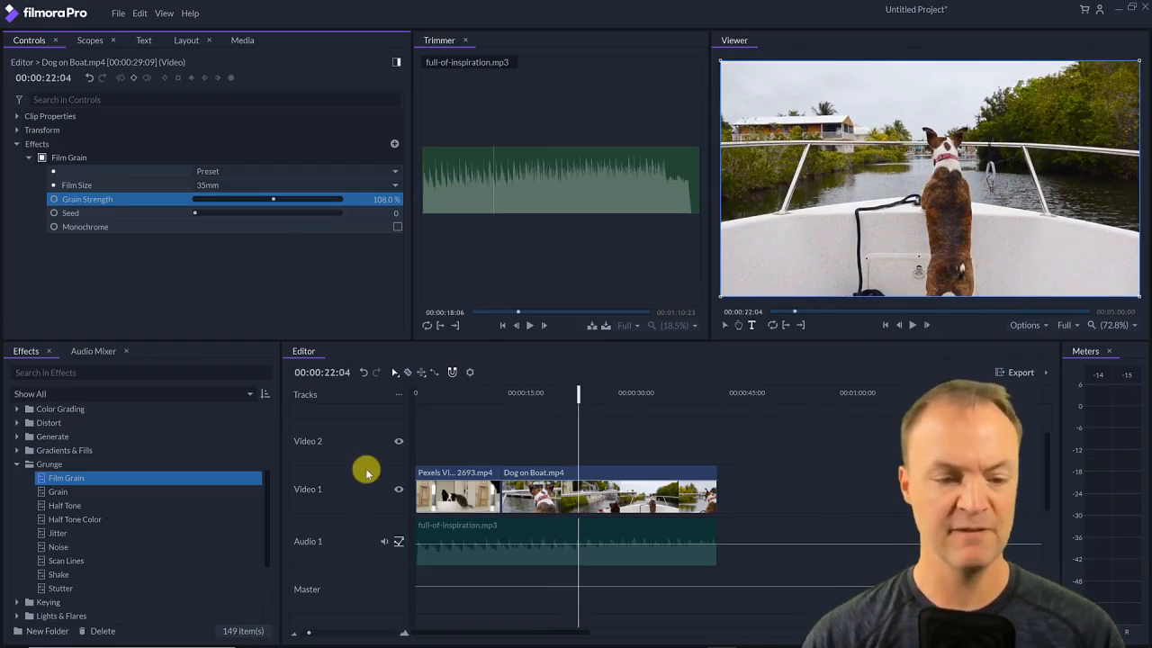
Undo the Film Grain effect on the Dog on Boat.mp4 clip
{"action": "key", "text": "ctrl+z"}
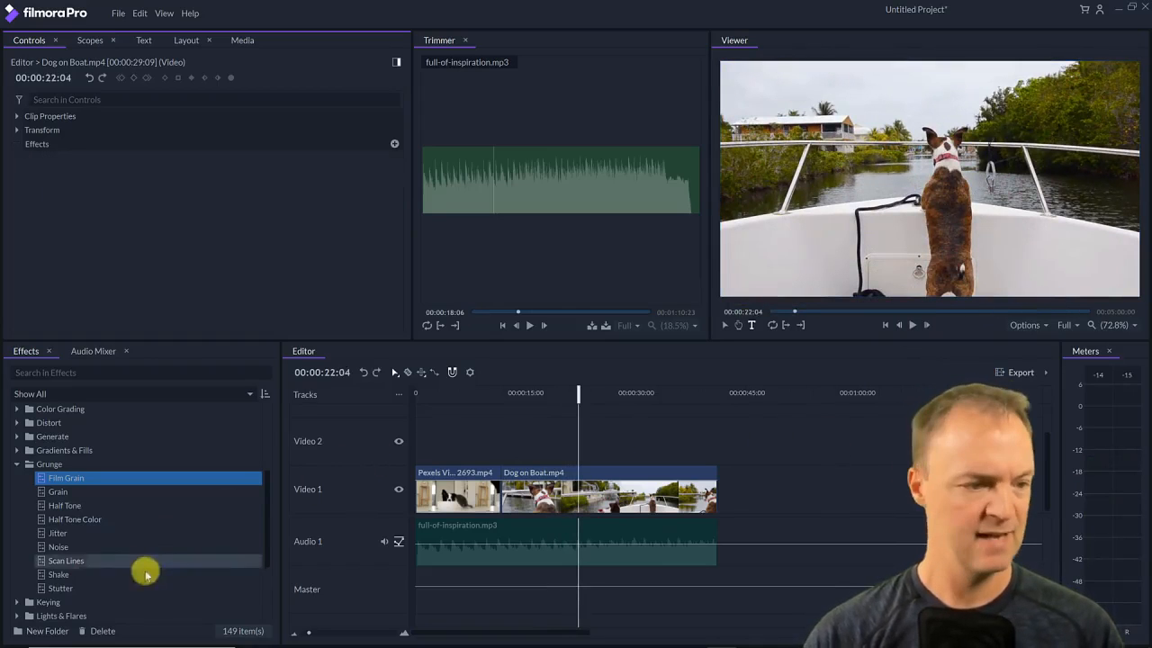
{"action": "scroll", "coordinate": [110, 477], "scroll_direction": "up", "scroll_amount": 3}
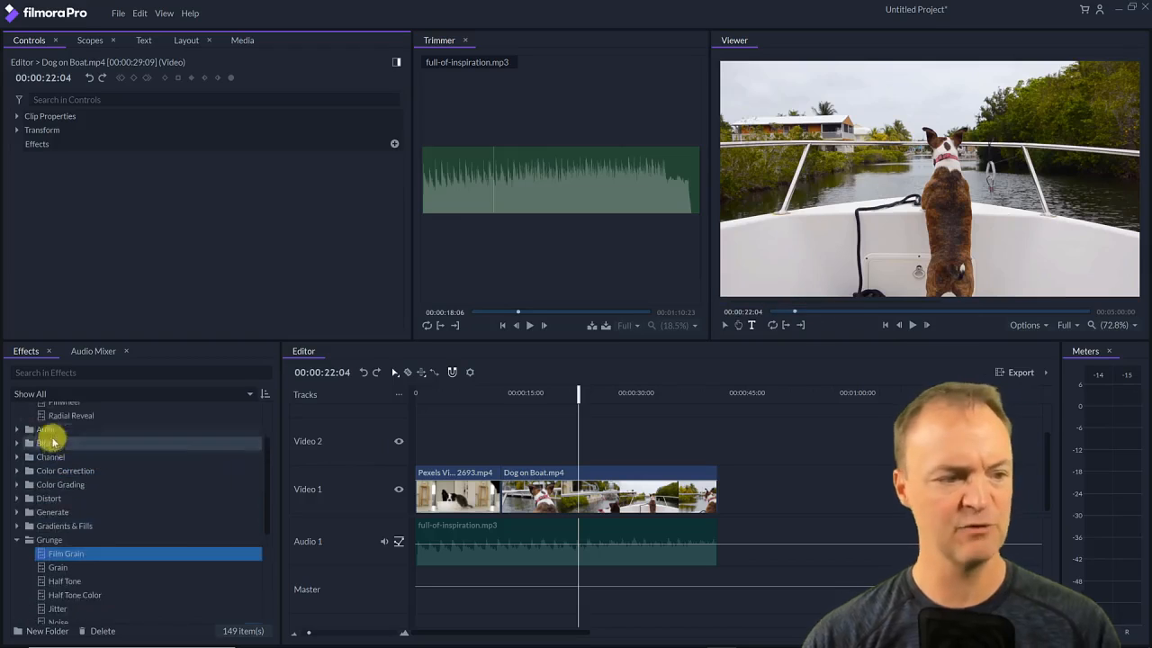
Apply the Center Wipe effect from the Animation category to the Dog on Boat.mp4 clip and preview it from the clip's start
{"action": "left_click", "coordinate": [27, 422]}
{"action": "left_click", "coordinate": [55, 437]}
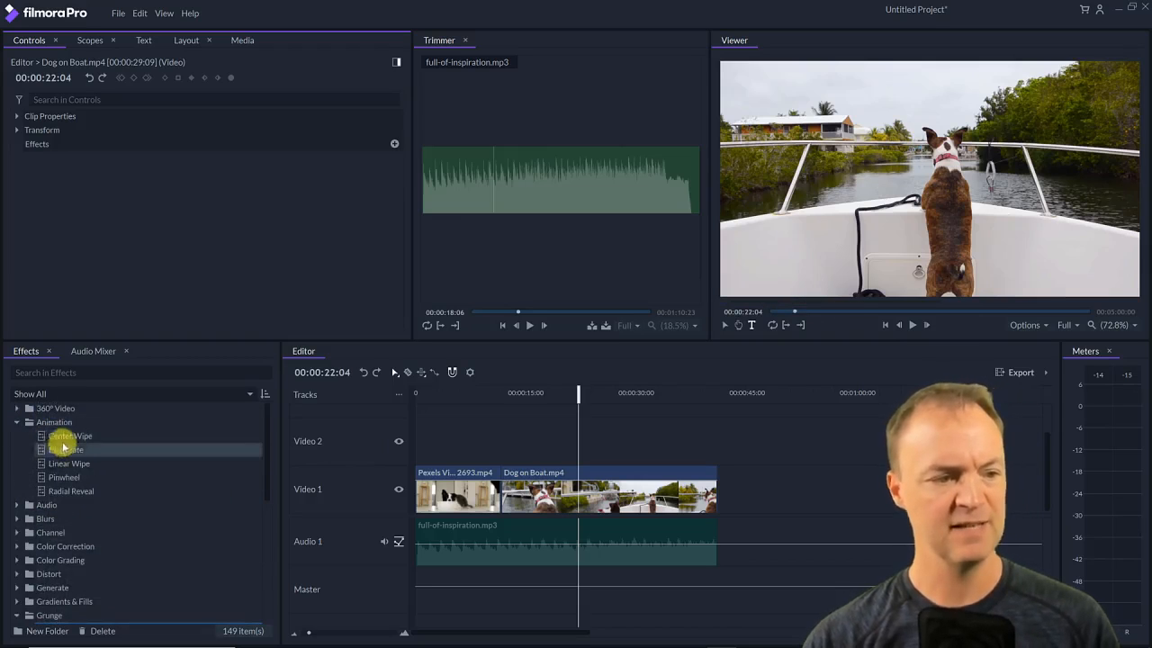
{"action": "left_click_drag", "start_coordinate": [58, 443], "coordinate": [540, 501]}
{"action": "left_click_drag", "start_coordinate": [577, 399], "coordinate": [503, 399]}
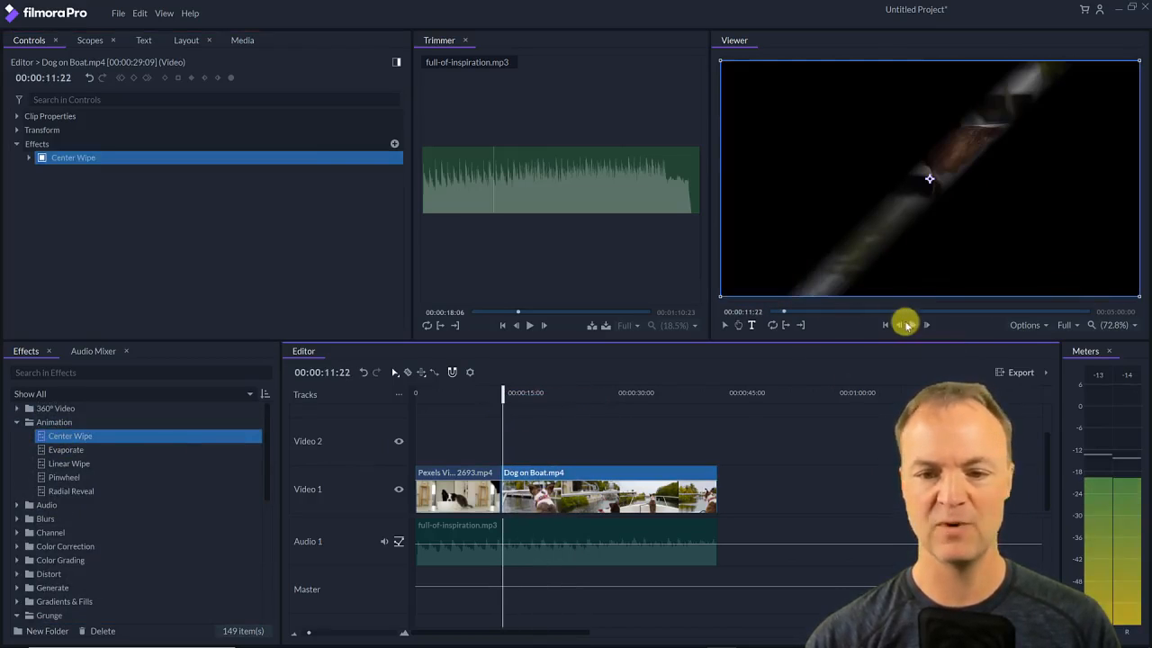
{"action": "left_click", "coordinate": [911, 325]}
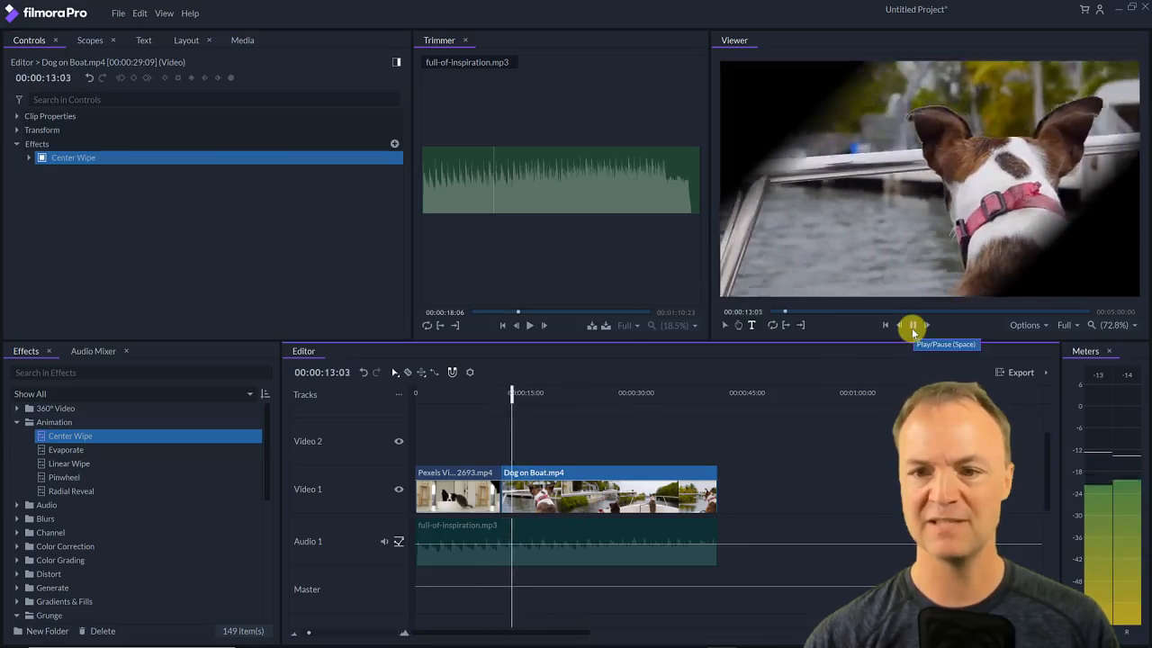
{"action": "left_click", "coordinate": [912, 325]}
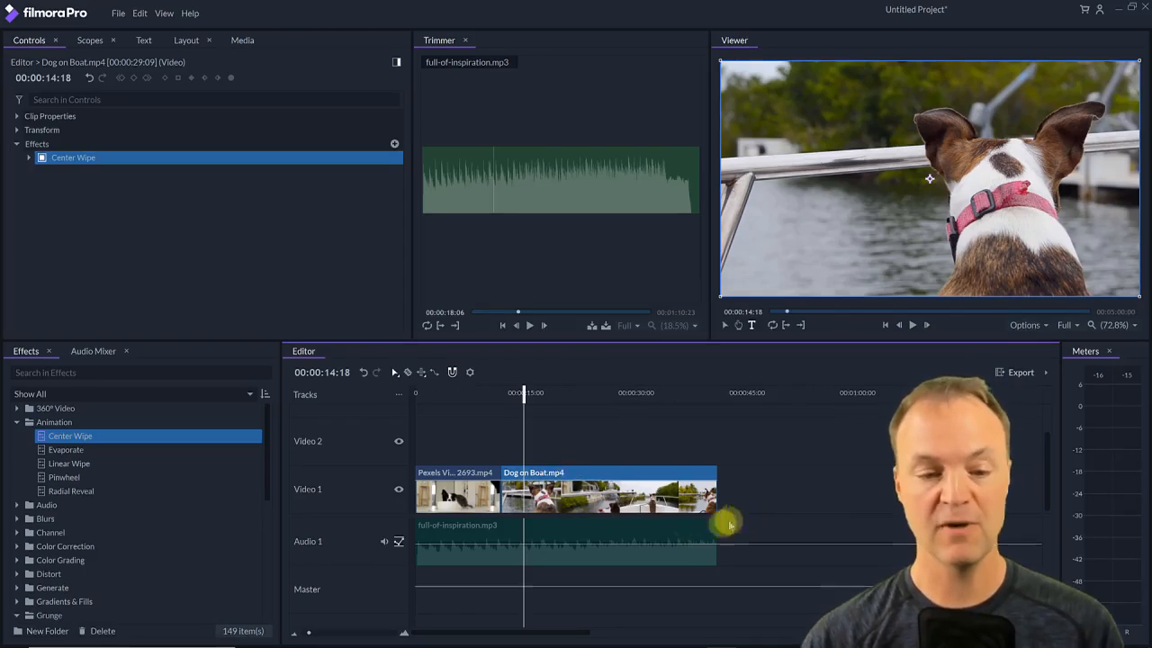
Add a 126% Scale keyframe to the Dog on Boat.mp4 clip at 00:00:16:24 and show the keyframe timeline
{"action": "left_click_drag", "start_coordinate": [757, 498], "coordinate": [628, 489]}
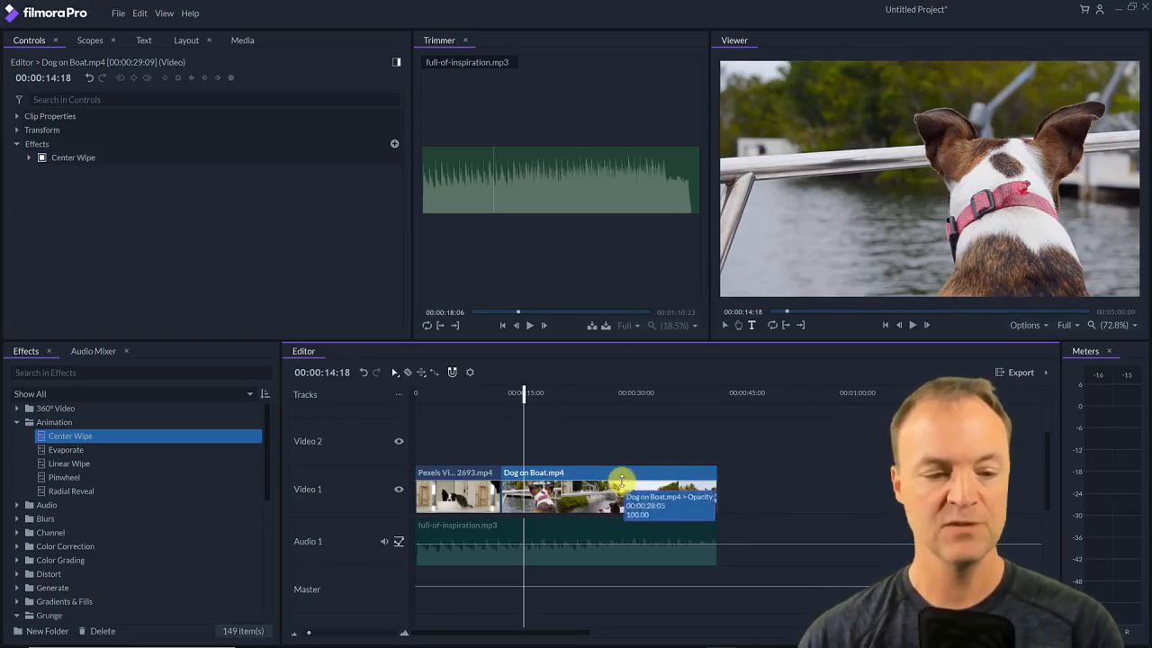
{"action": "left_click_drag", "start_coordinate": [523, 396], "coordinate": [548, 399]}
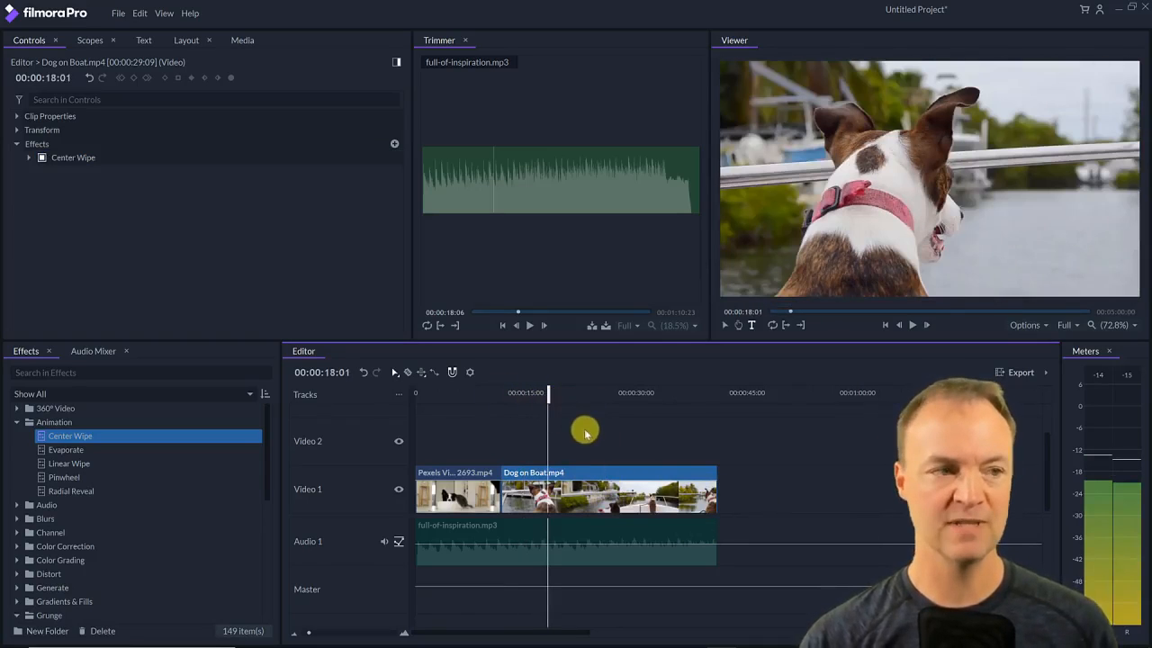
{"action": "left_click_drag", "start_coordinate": [548, 399], "coordinate": [536, 398]}
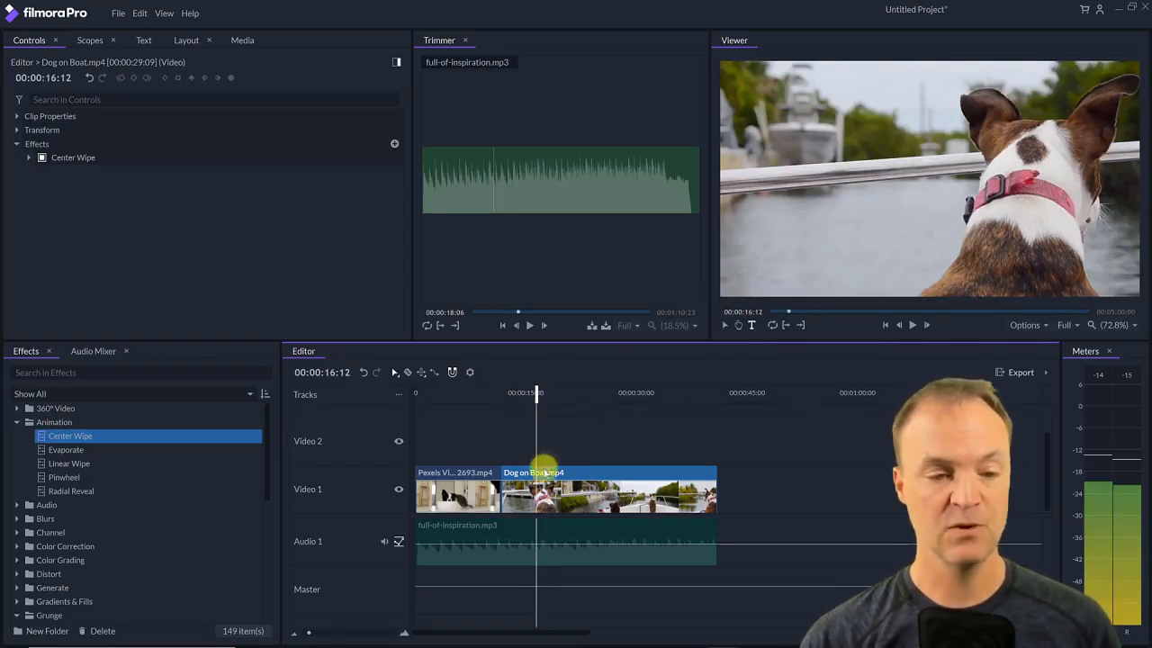
{"action": "left_click_drag", "start_coordinate": [536, 399], "coordinate": [540, 399]}
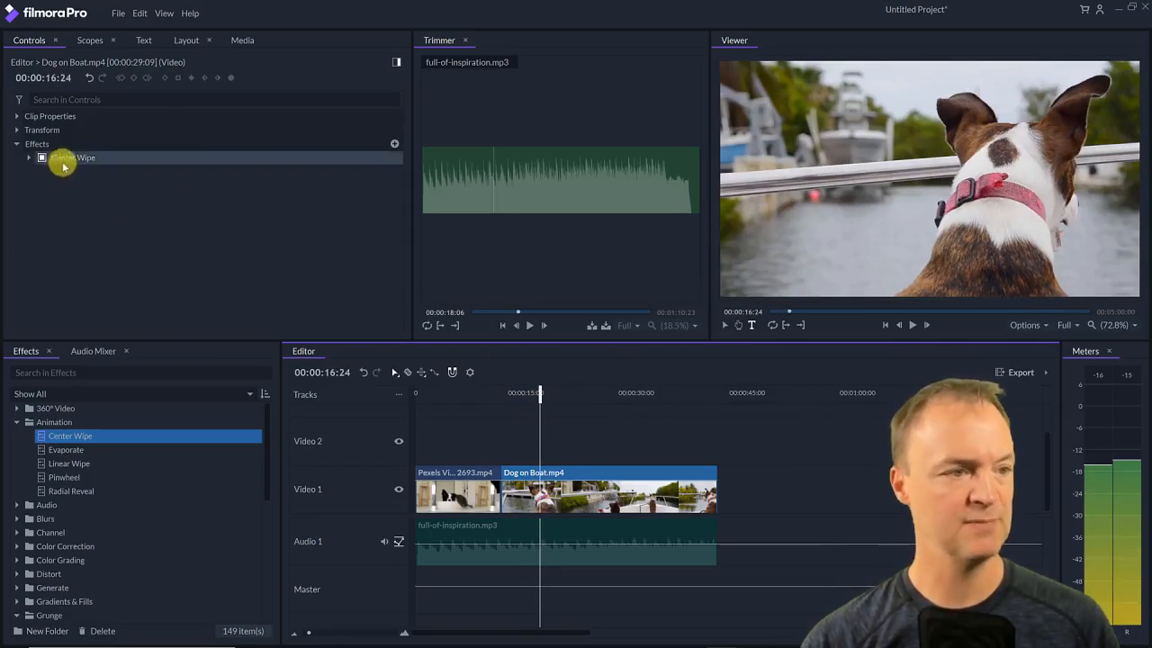
{"action": "left_click", "coordinate": [17, 131]}
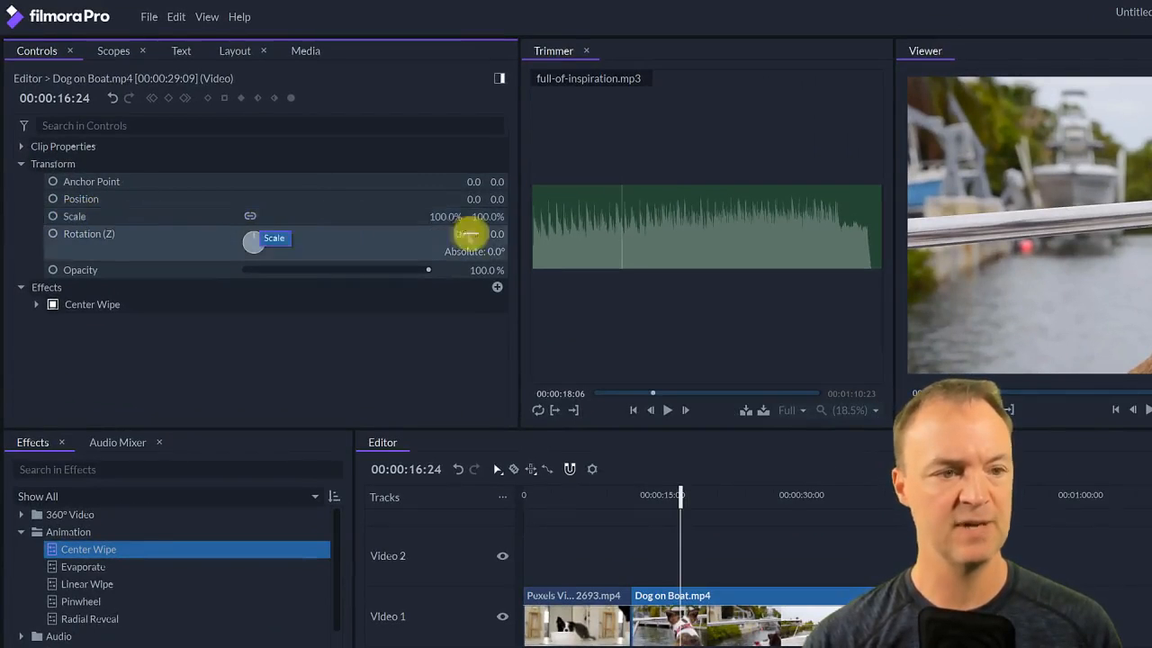
{"action": "left_click_drag", "start_coordinate": [441, 219], "coordinate": [445, 220]}
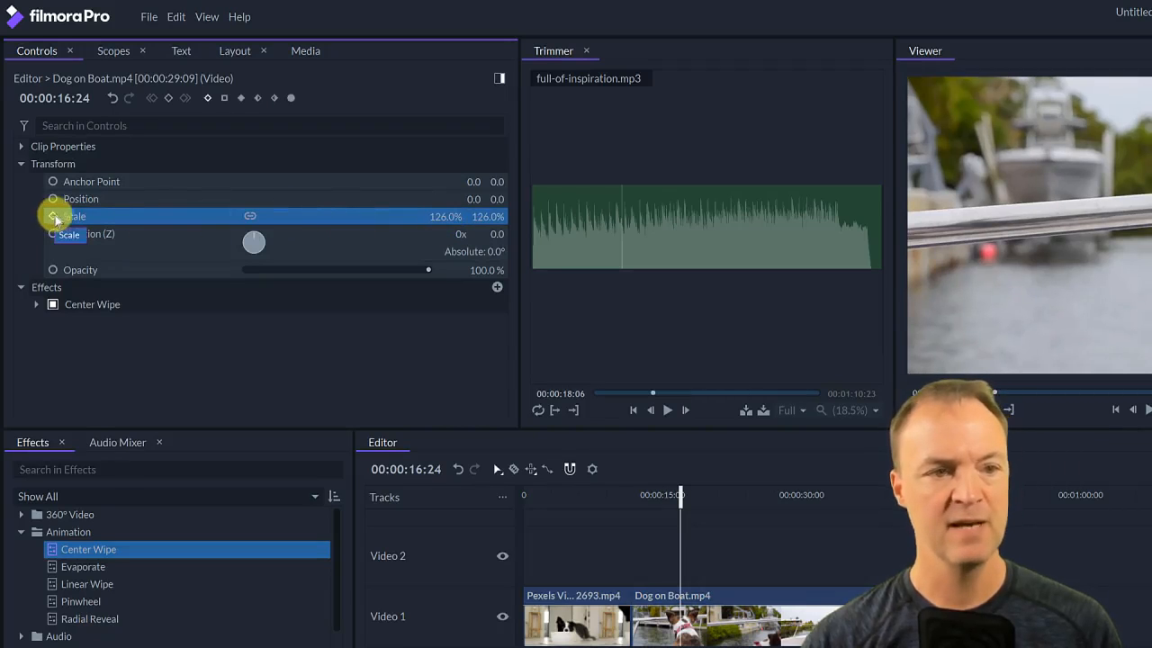
{"action": "left_click", "coordinate": [500, 81]}
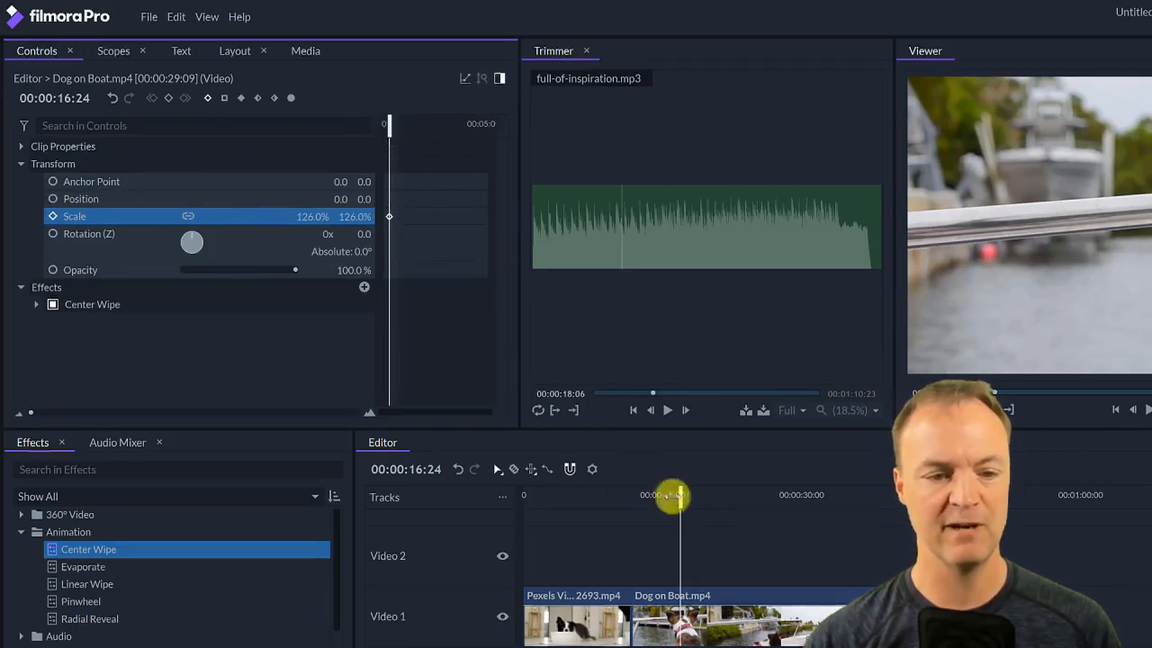
Add a 47% Scale keyframe at 00:00:11:17, the start of the Dog on Boat.mp4 clip, and play back the animation
{"action": "left_click_drag", "start_coordinate": [682, 496], "coordinate": [634, 501]}
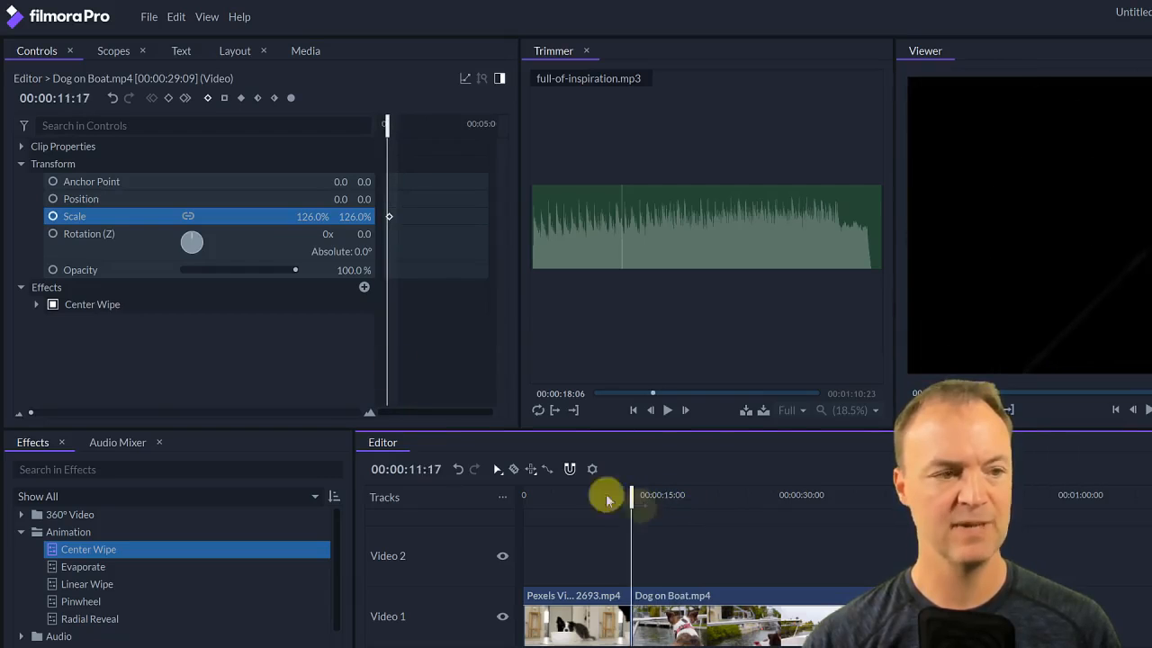
{"action": "left_click_drag", "start_coordinate": [309, 219], "coordinate": [352, 232]}
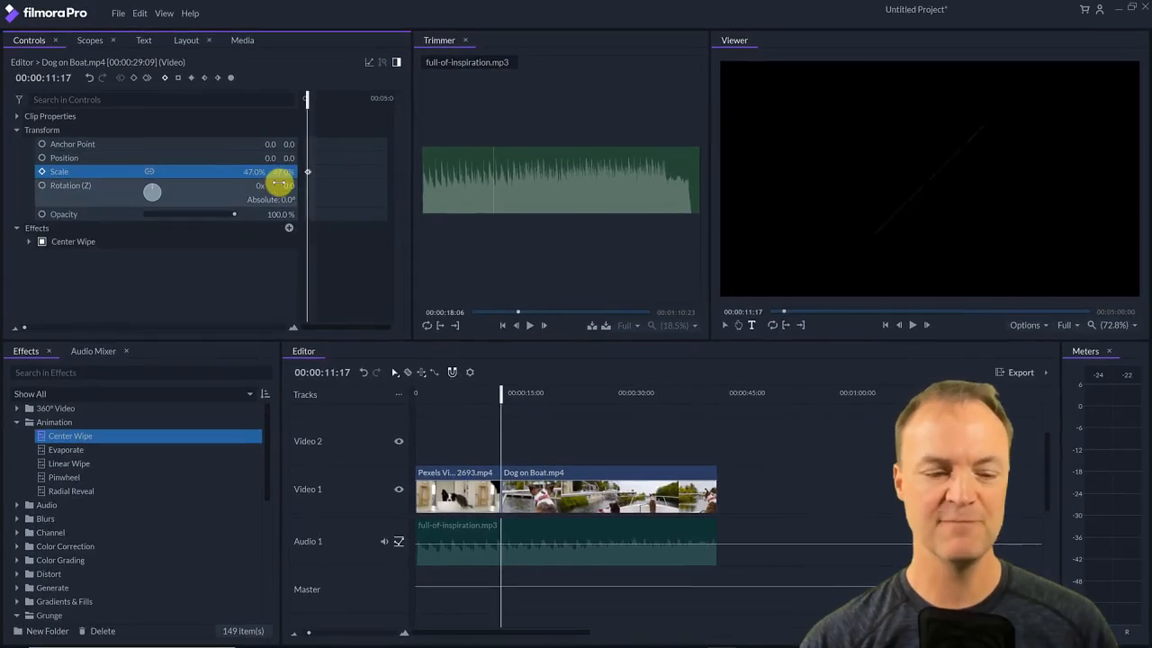
{"action": "left_click_drag", "start_coordinate": [279, 183], "coordinate": [279, 183]}
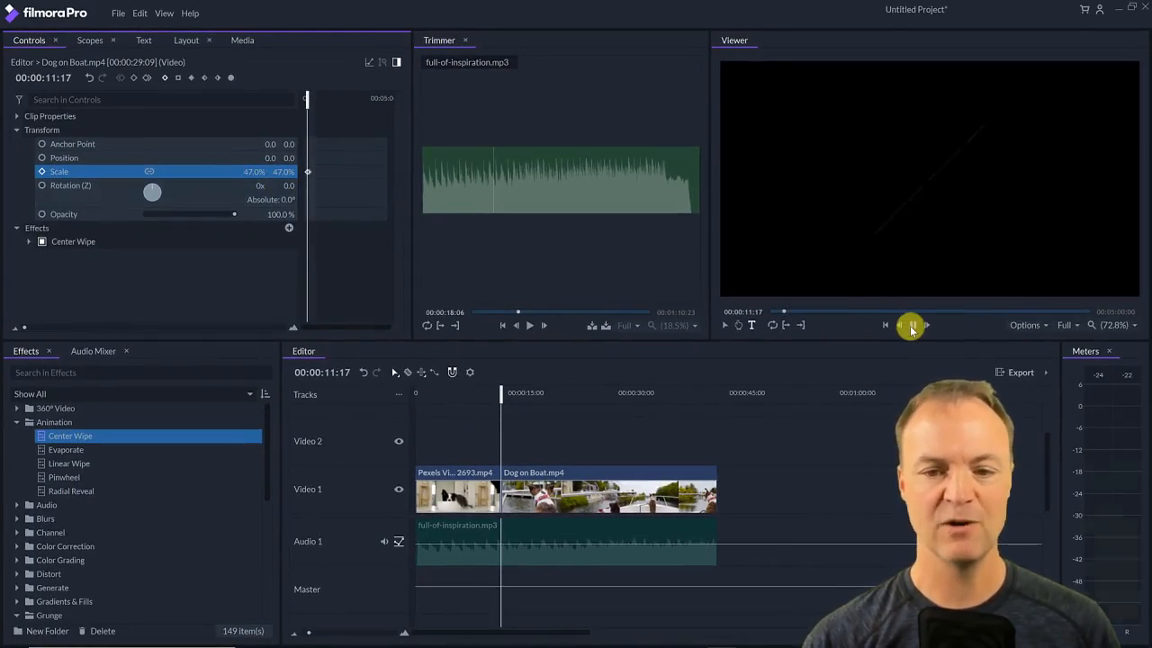
{"action": "left_click", "coordinate": [911, 326]}
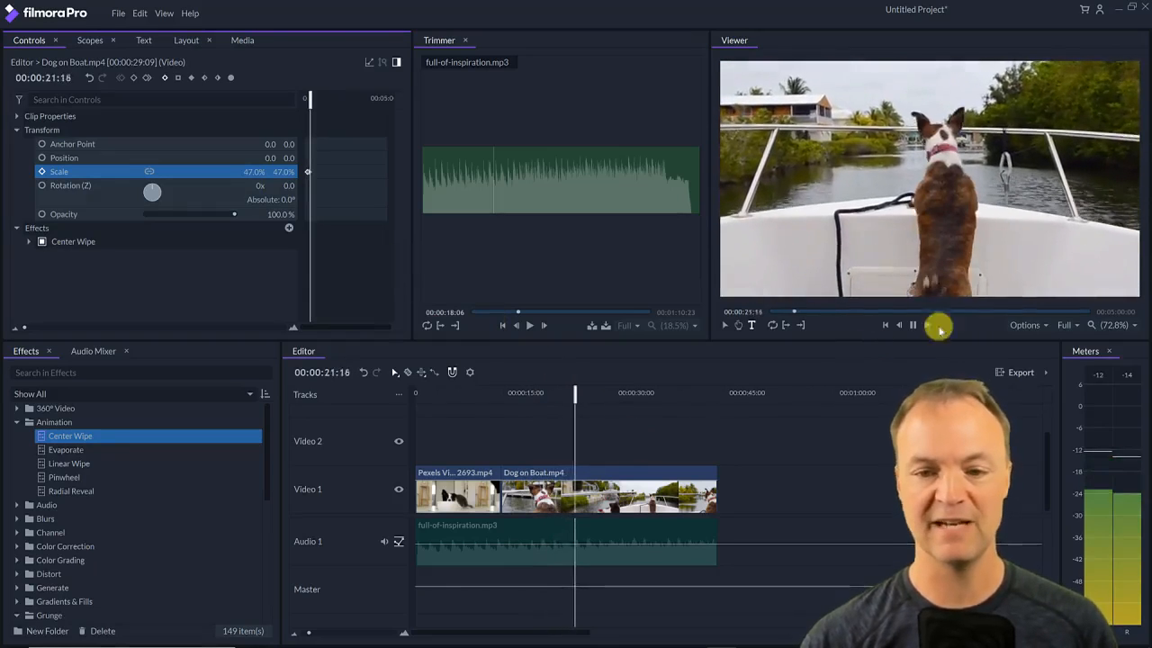
{"action": "left_click", "coordinate": [913, 325]}
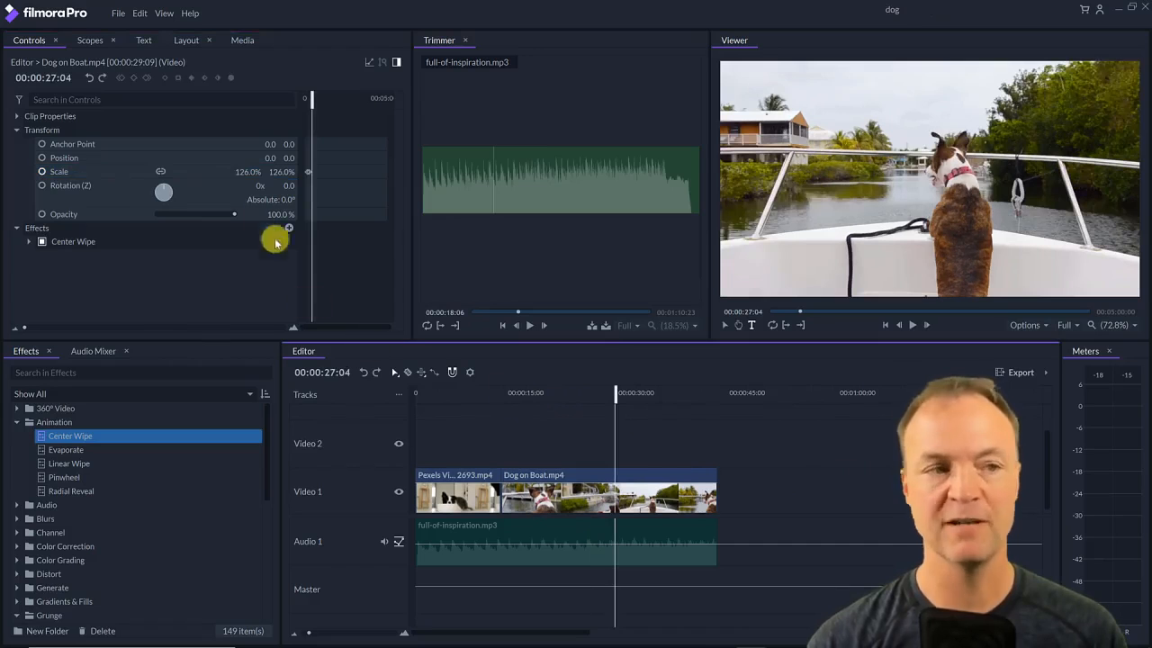
Review the project saving options and the available video templates in Project Settings, closing the settings without applying any
{"action": "left_click", "coordinate": [117, 16]}
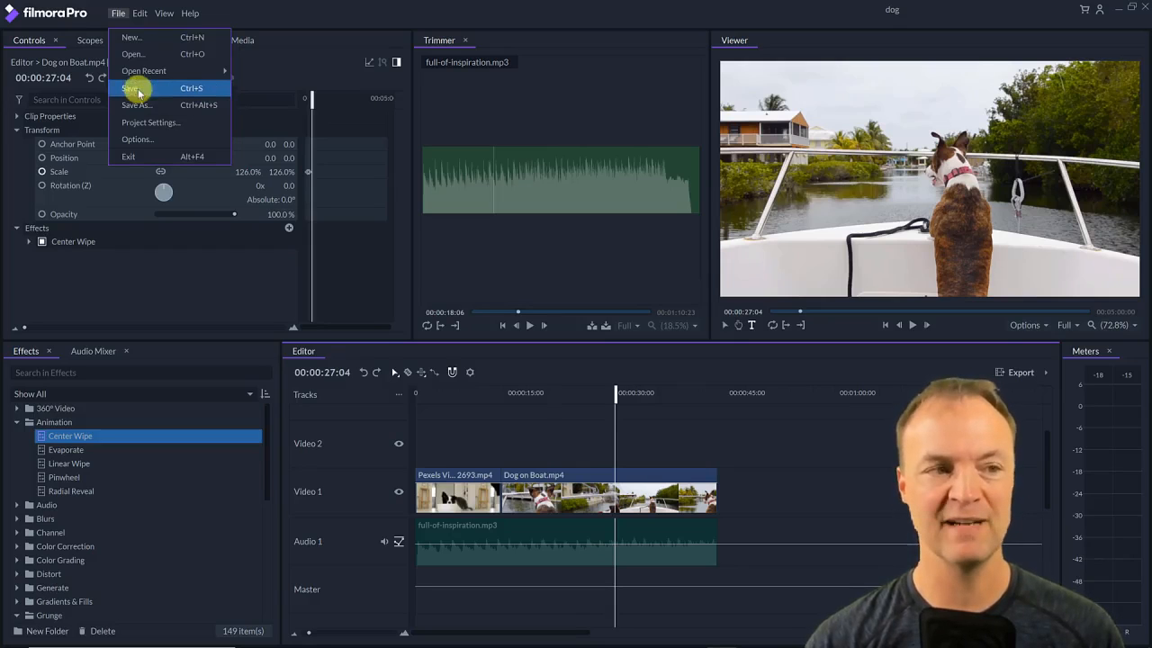
{"action": "left_click", "coordinate": [589, 360]}
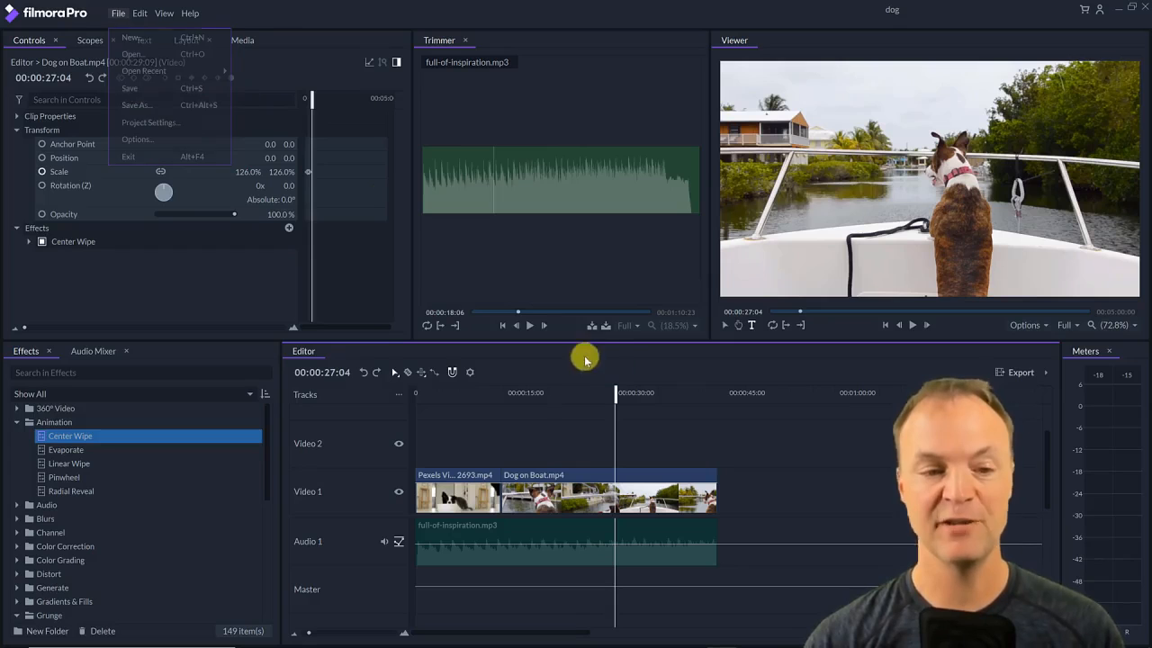
{"action": "left_click", "coordinate": [469, 374]}
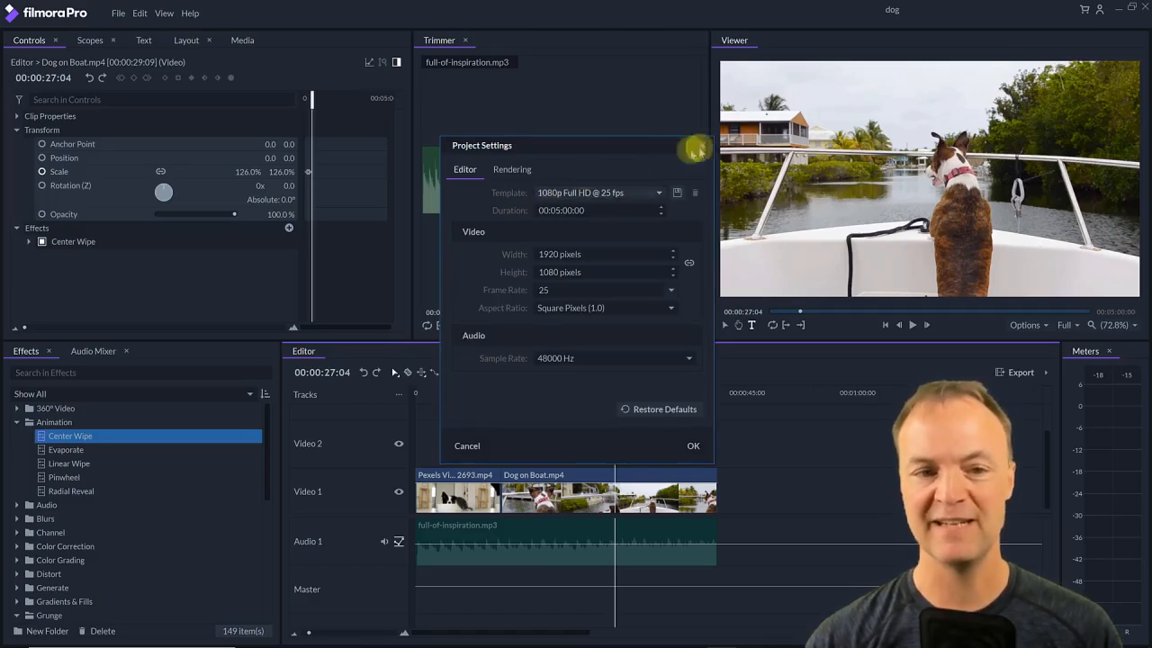
{"action": "left_click", "coordinate": [661, 191]}
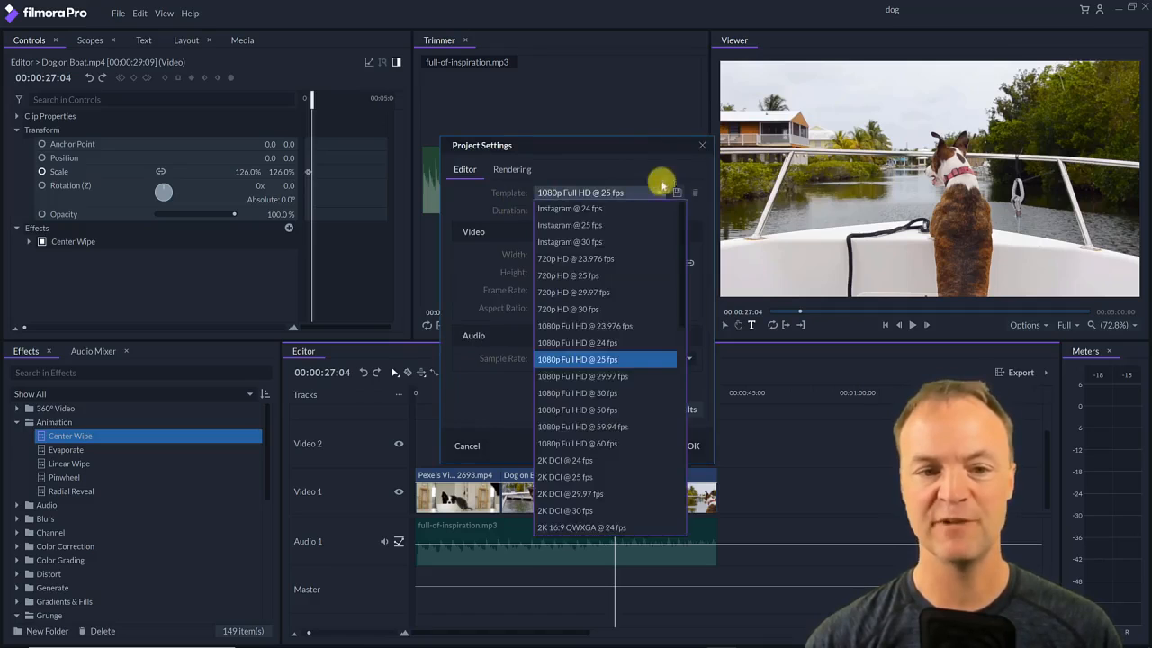
{"action": "left_click", "coordinate": [688, 142]}
{"action": "left_click", "coordinate": [701, 145]}
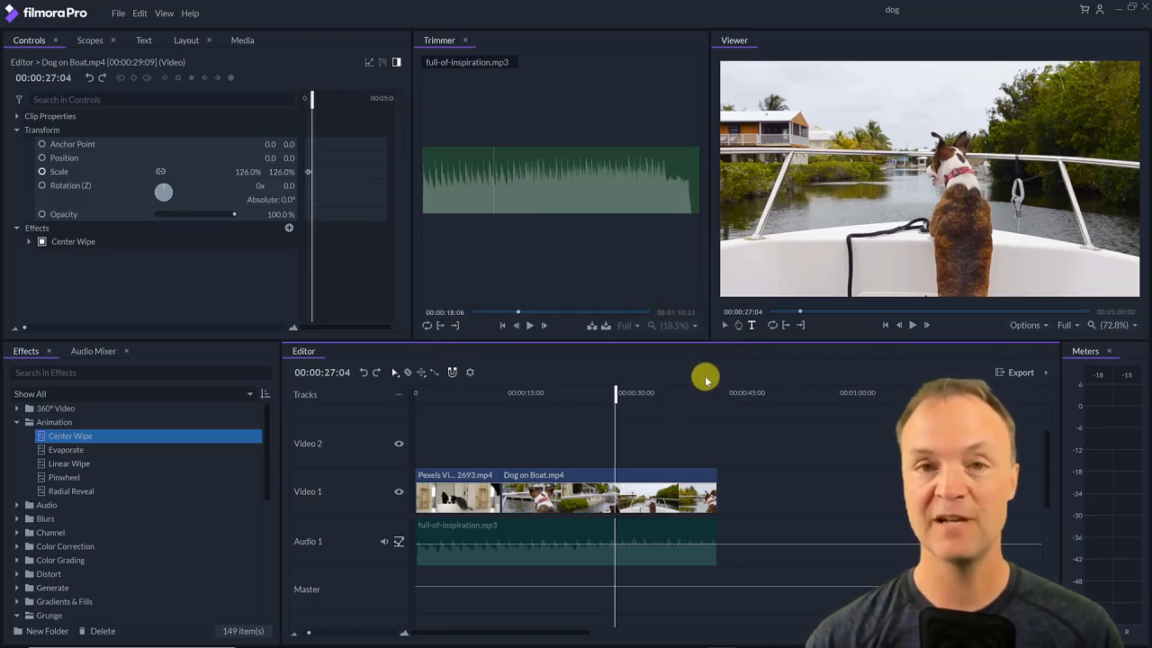
Check the export range options and mark an in-out area on the timeline from 00:00:13:10 to 00:00:29:21
{"action": "left_click_drag", "start_coordinate": [616, 396], "coordinate": [507, 404]}
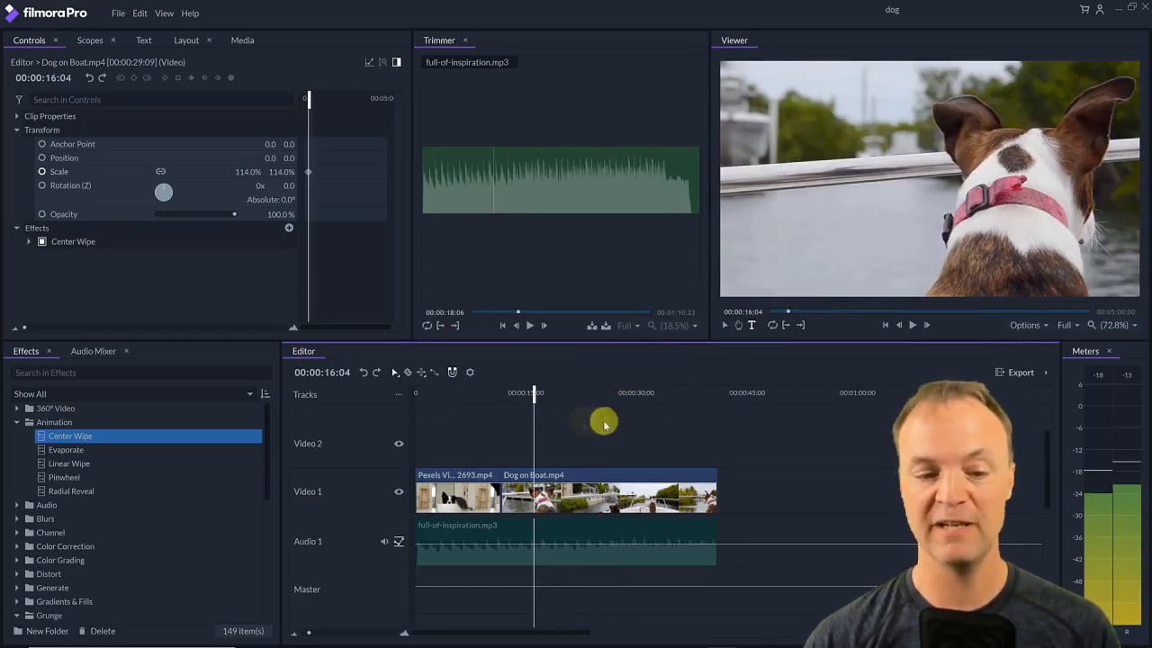
{"action": "left_click", "coordinate": [1046, 373]}
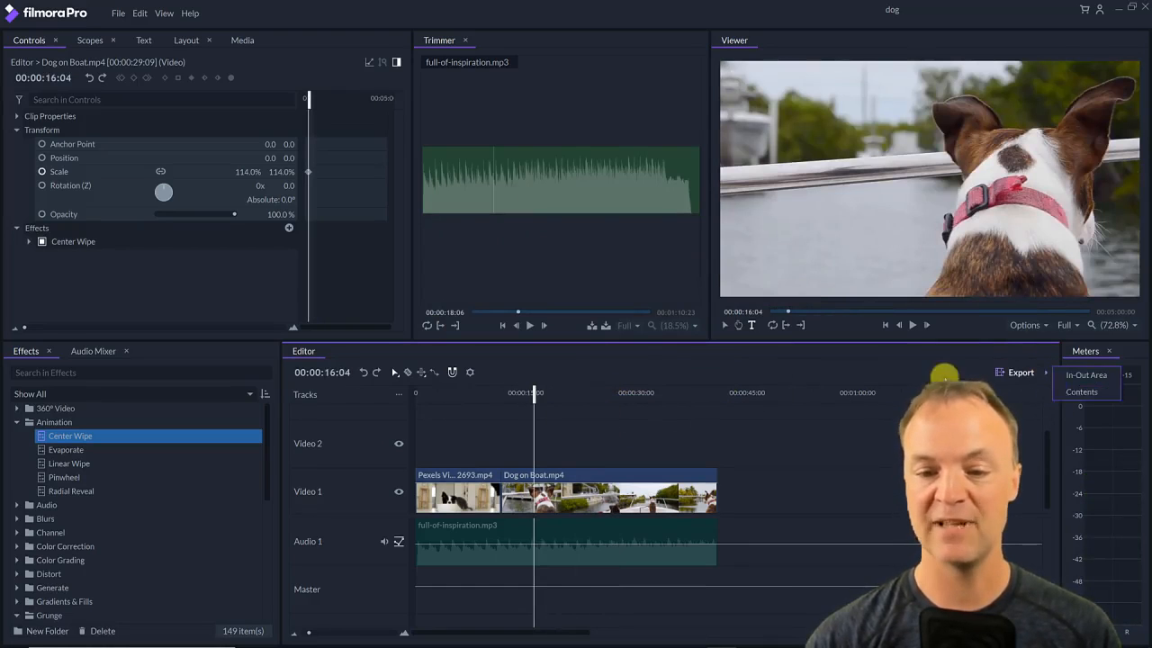
{"action": "left_click", "coordinate": [913, 373]}
{"action": "mouse_move", "coordinate": [528, 393]}
{"action": "left_mouse_down"}
{"action": "mouse_move", "coordinate": [504, 393]}
{"action": "mouse_move", "coordinate": [514, 393]}
{"action": "left_mouse_up"}
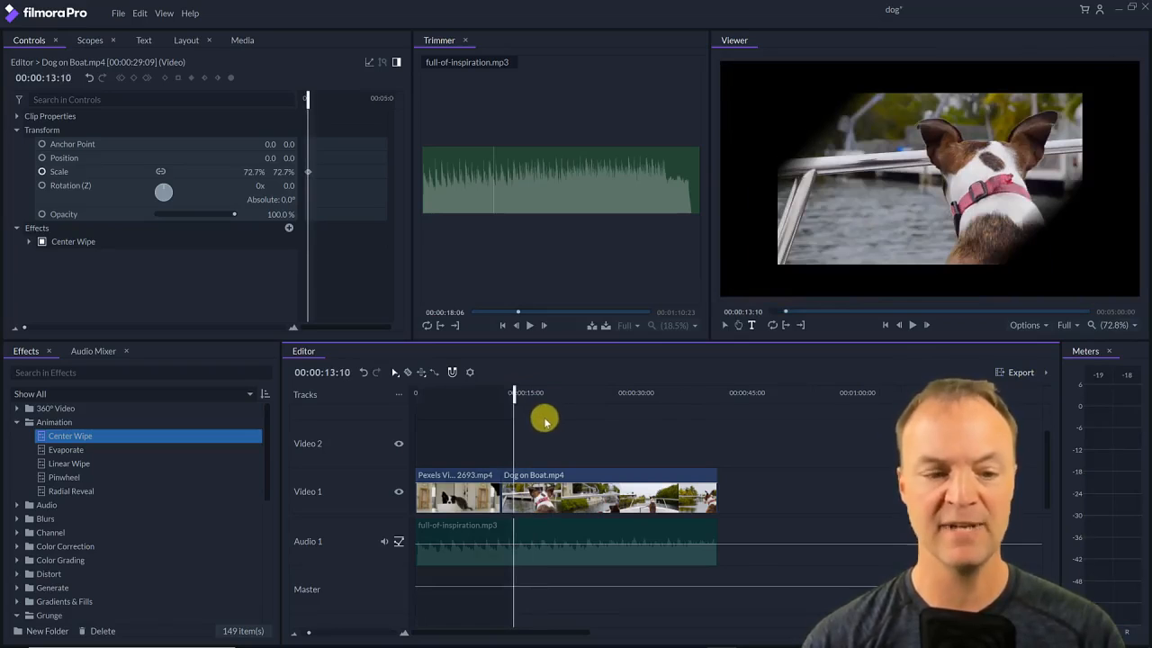
{"action": "left_click_drag", "start_coordinate": [510, 398], "coordinate": [635, 414]}
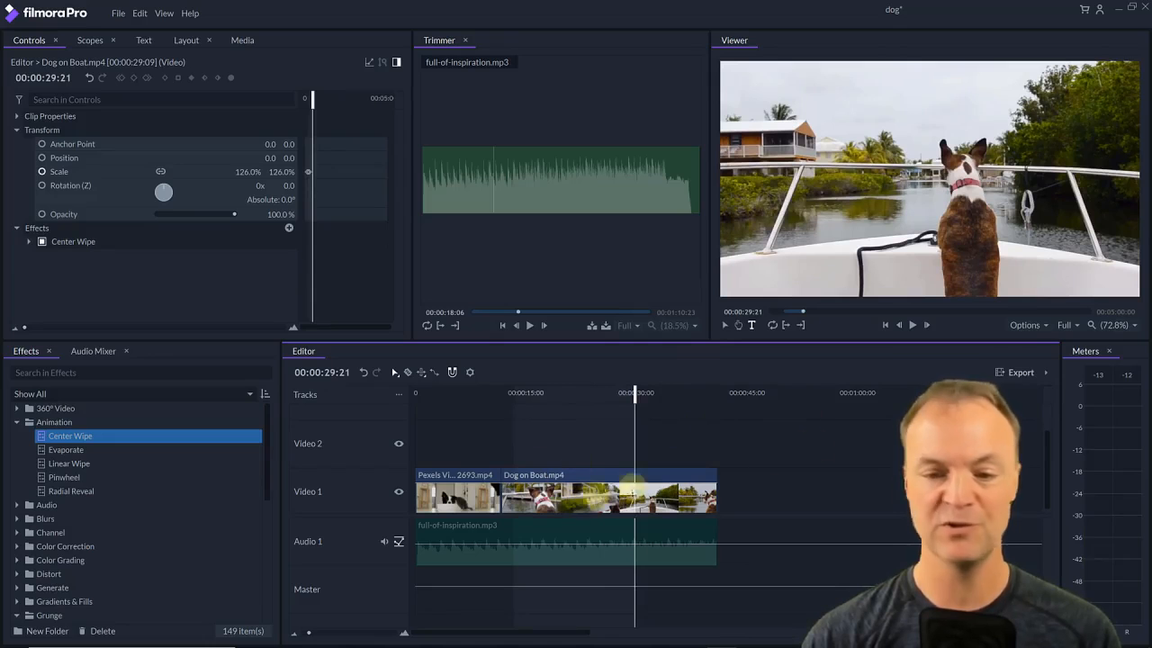
Add the timeline's full contents to the export queue and go to the export screen
{"action": "left_click", "coordinate": [1046, 377]}
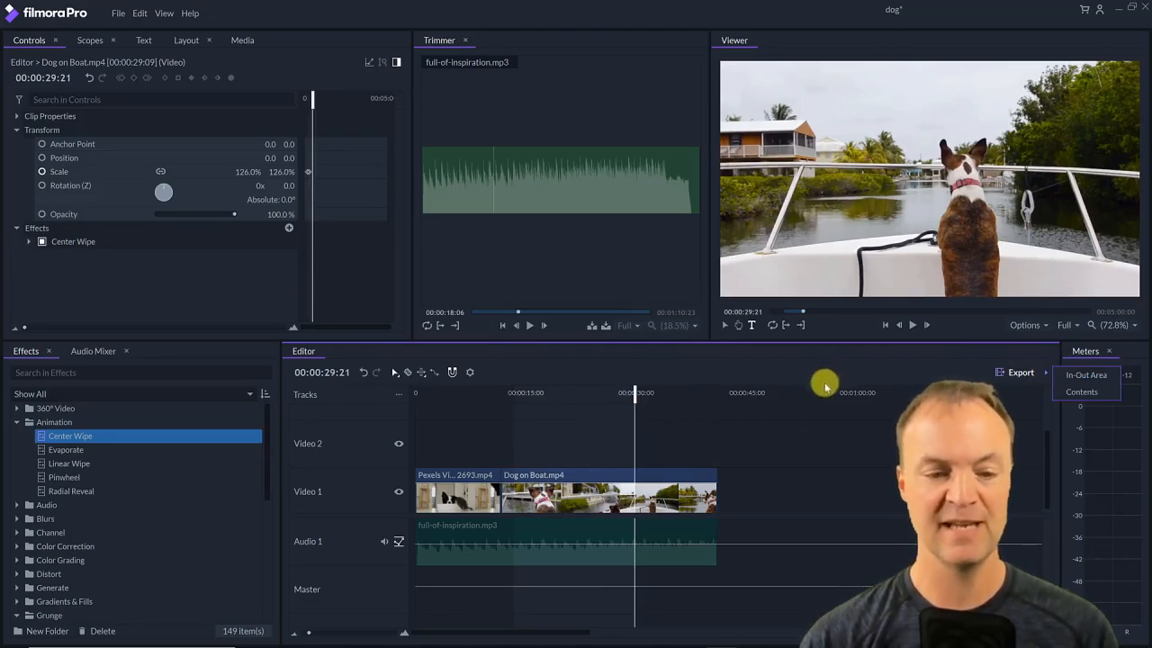
{"action": "left_click", "coordinate": [1078, 394]}
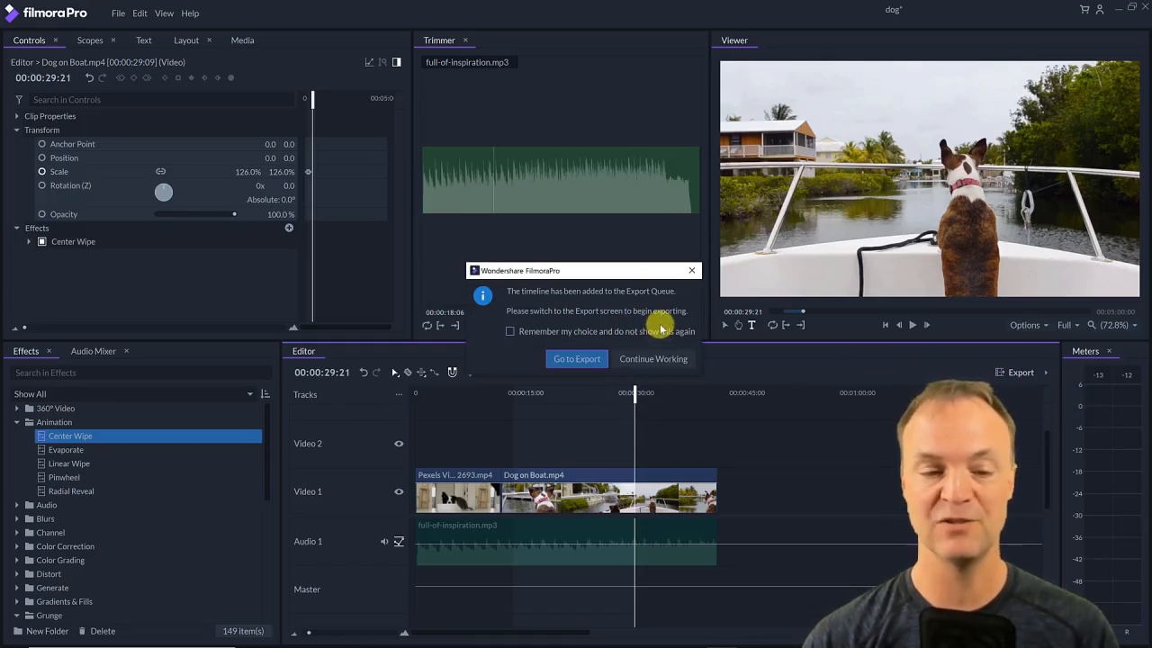
{"action": "left_click", "coordinate": [576, 359]}
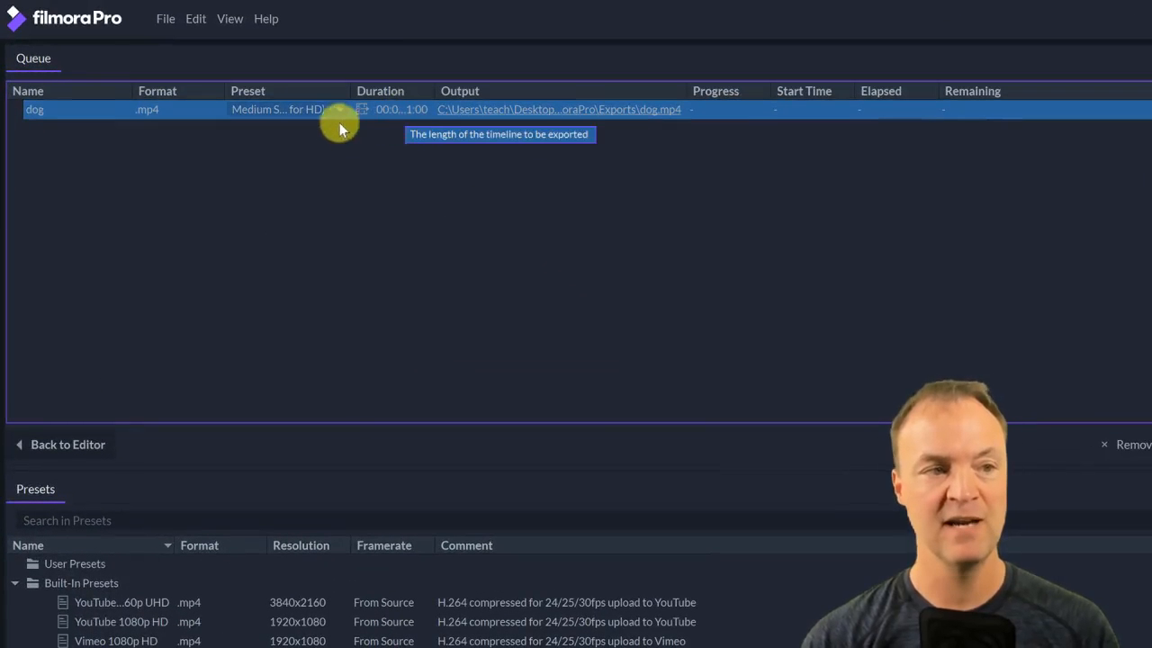
Set the export preset of the dog task to YouTube 1080p HD
{"action": "left_click", "coordinate": [342, 112]}
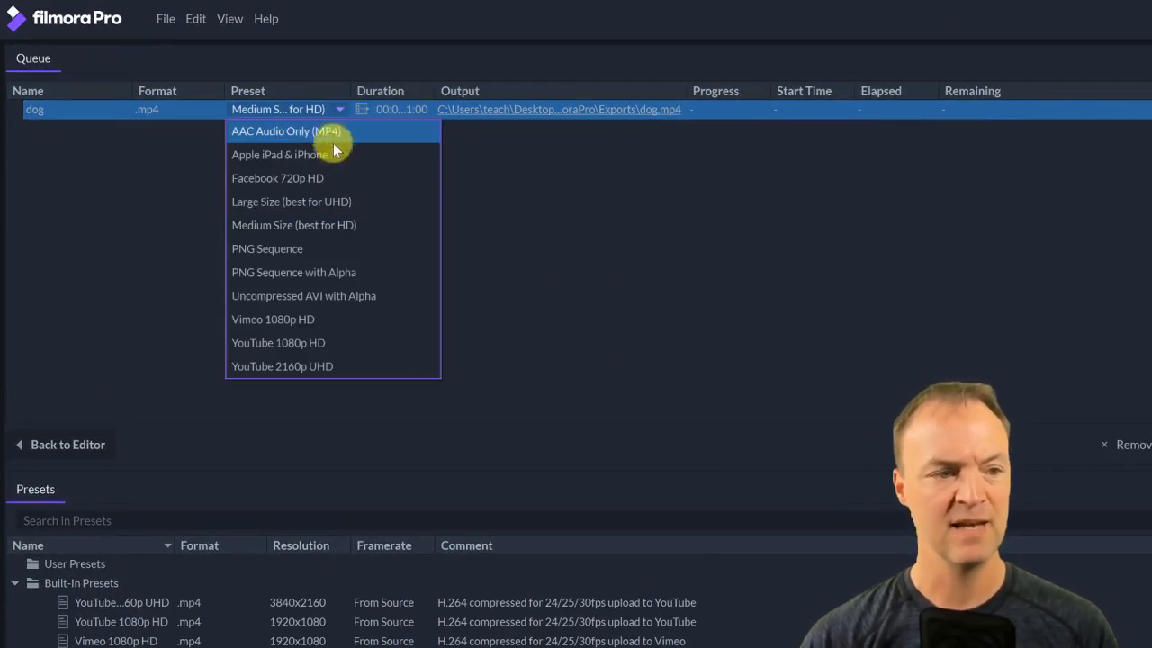
{"action": "left_click", "coordinate": [320, 344]}
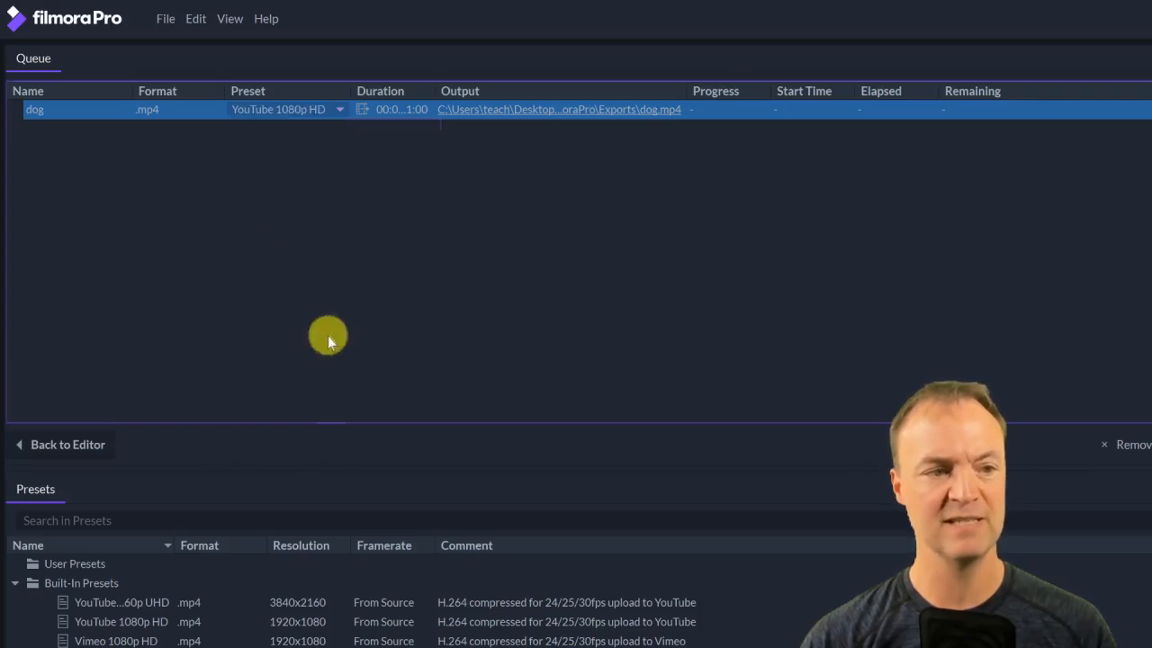
{"action": "left_click", "coordinate": [255, 249]}
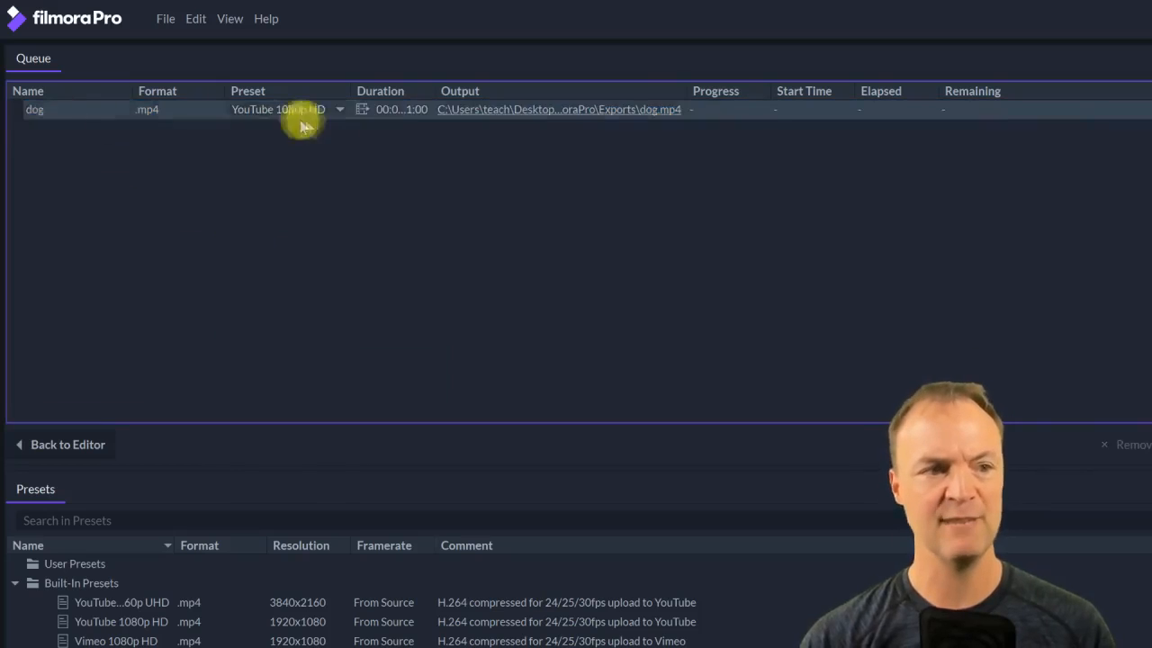
Check the output location of dog.mp4, cancel the save dialog, and start exporting the queued task
{"action": "left_click", "coordinate": [495, 117]}
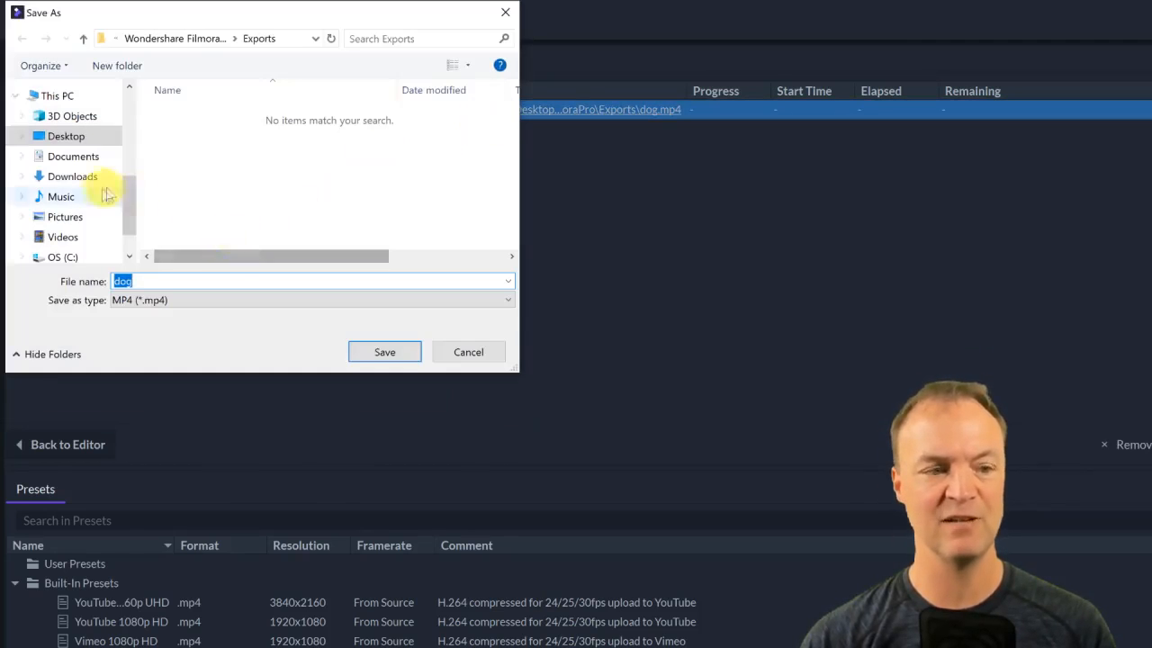
{"action": "left_click", "coordinate": [481, 352]}
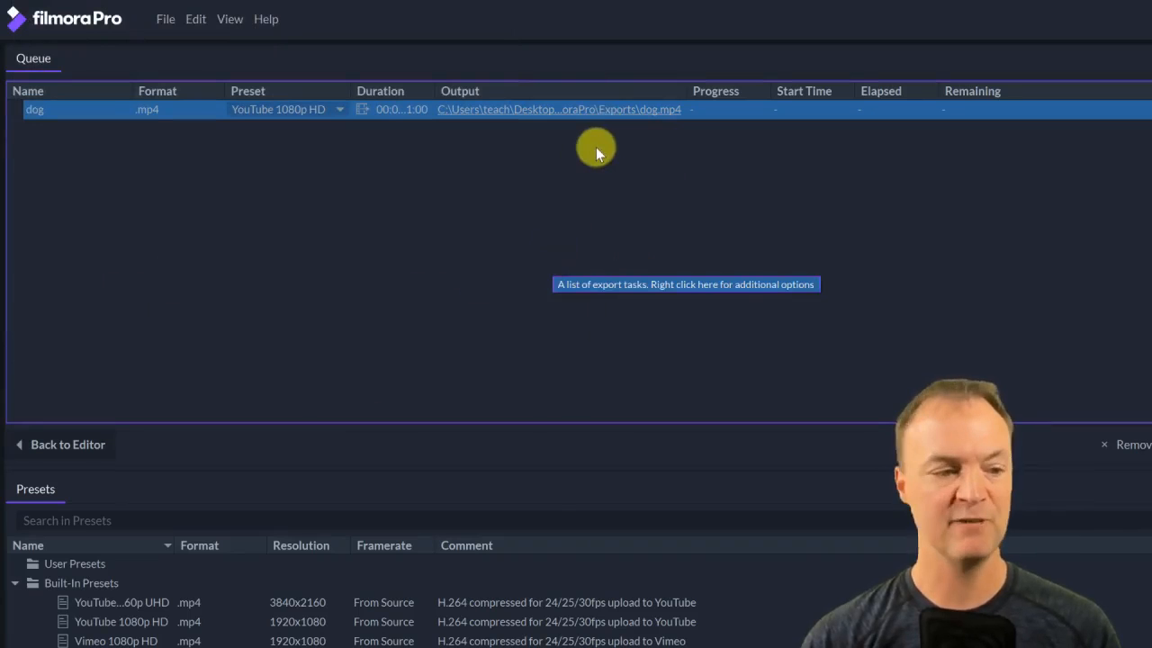
{"action": "right_click", "coordinate": [583, 117]}
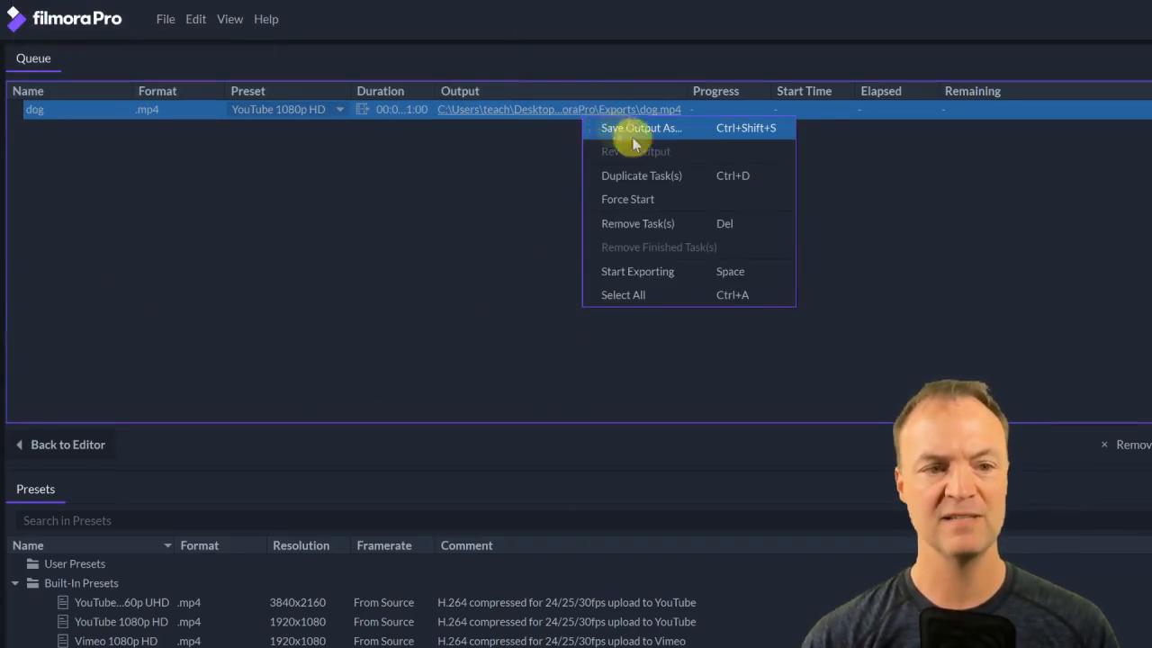
{"action": "left_click", "coordinate": [673, 271]}
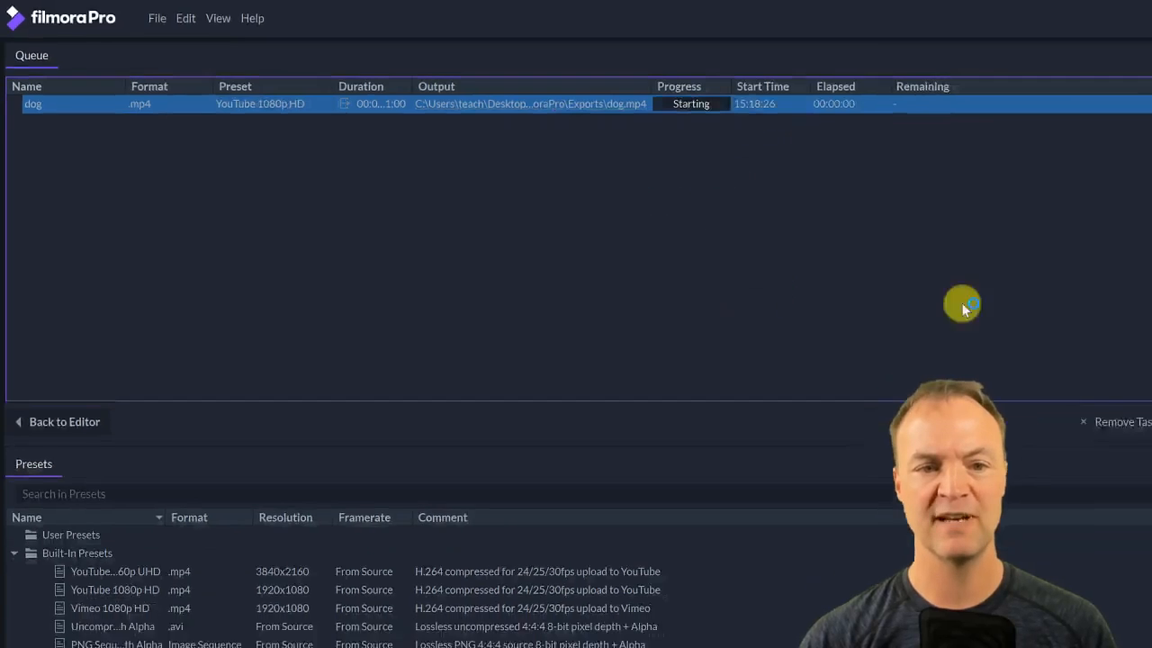